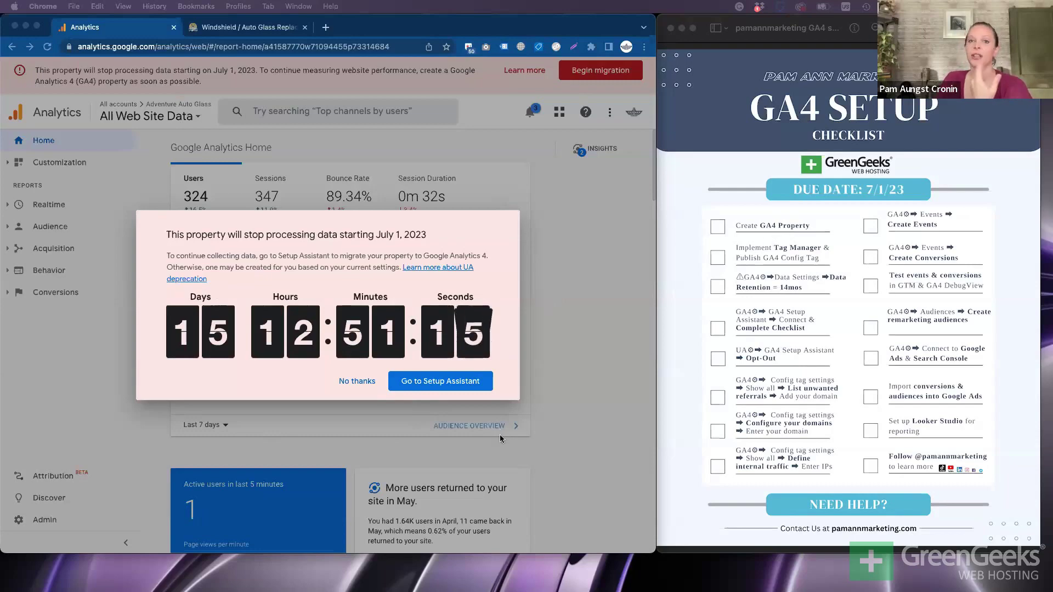
Go to the GA4 Setup Assistant from the deprecation notice and review its options for creating or connecting a property
{"action": "left_click", "coordinate": [443, 388]}
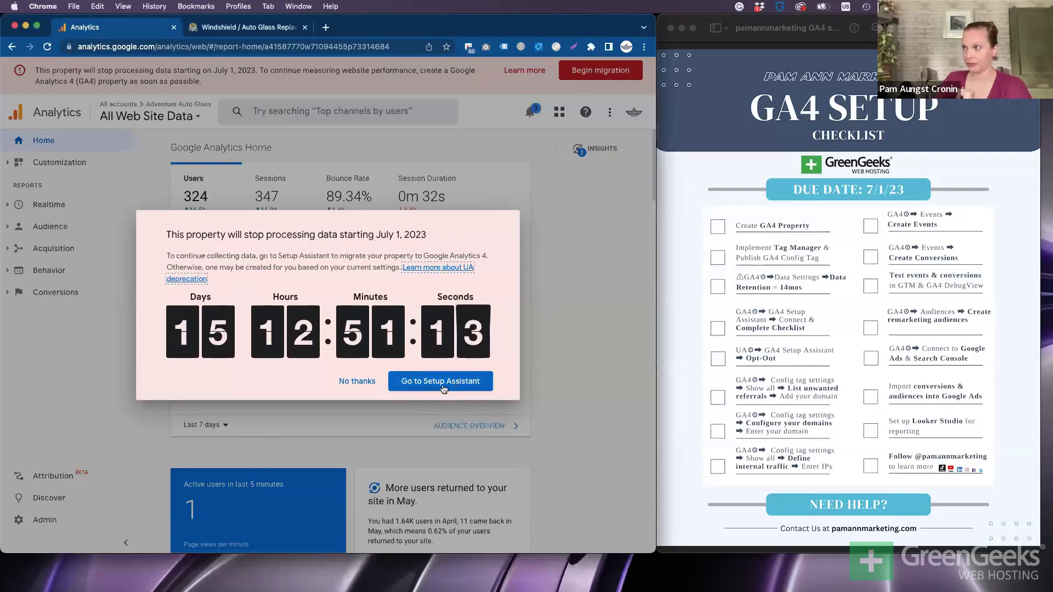
{"action": "left_click", "coordinate": [443, 388]}
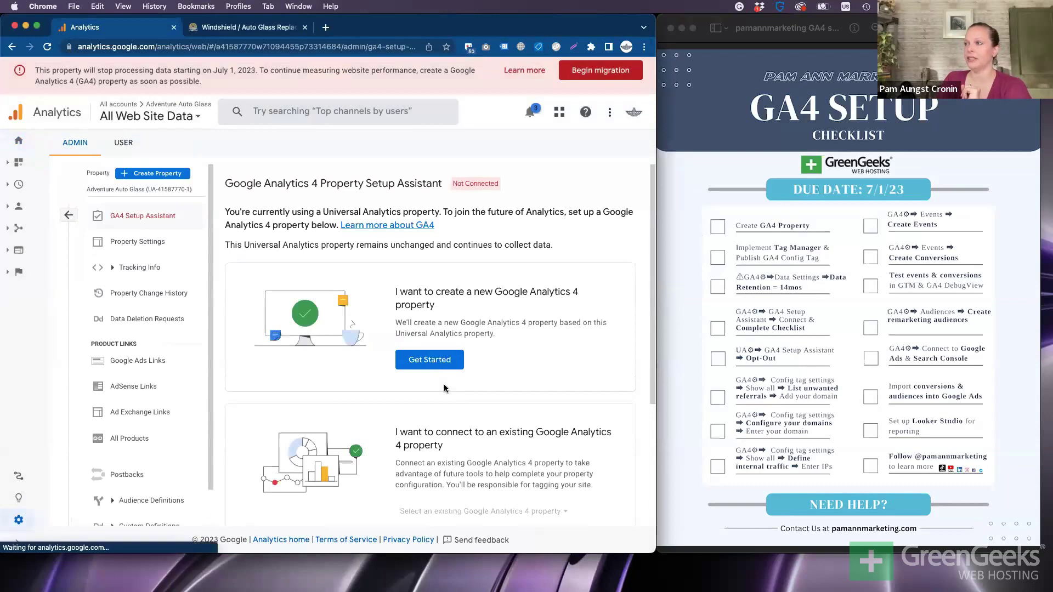
{"action": "left_click_drag", "start_coordinate": [393, 292], "coordinate": [447, 313]}
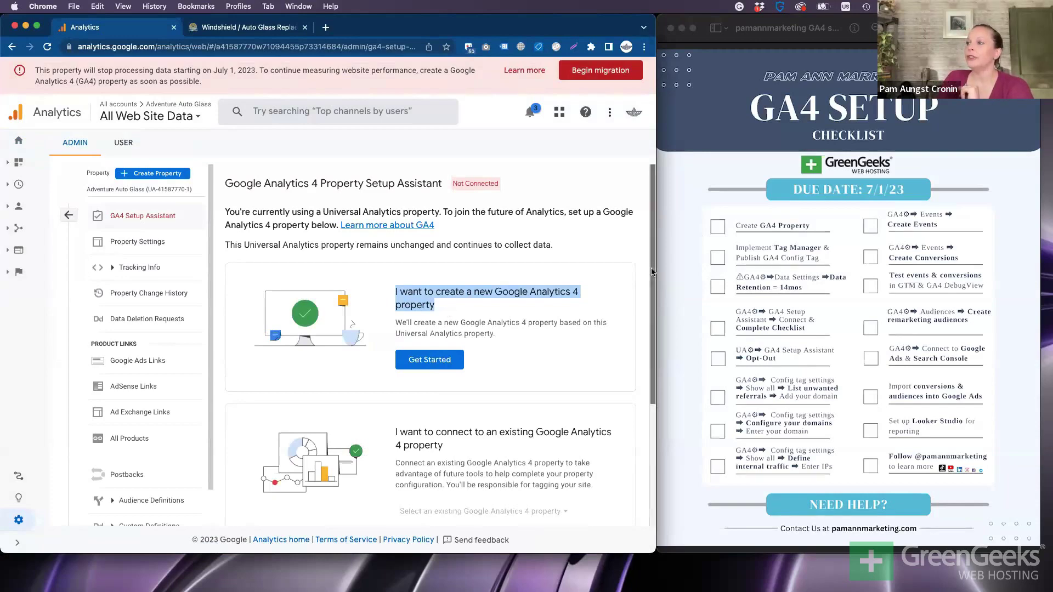
{"action": "left_click_drag", "start_coordinate": [652, 272], "coordinate": [685, 364]}
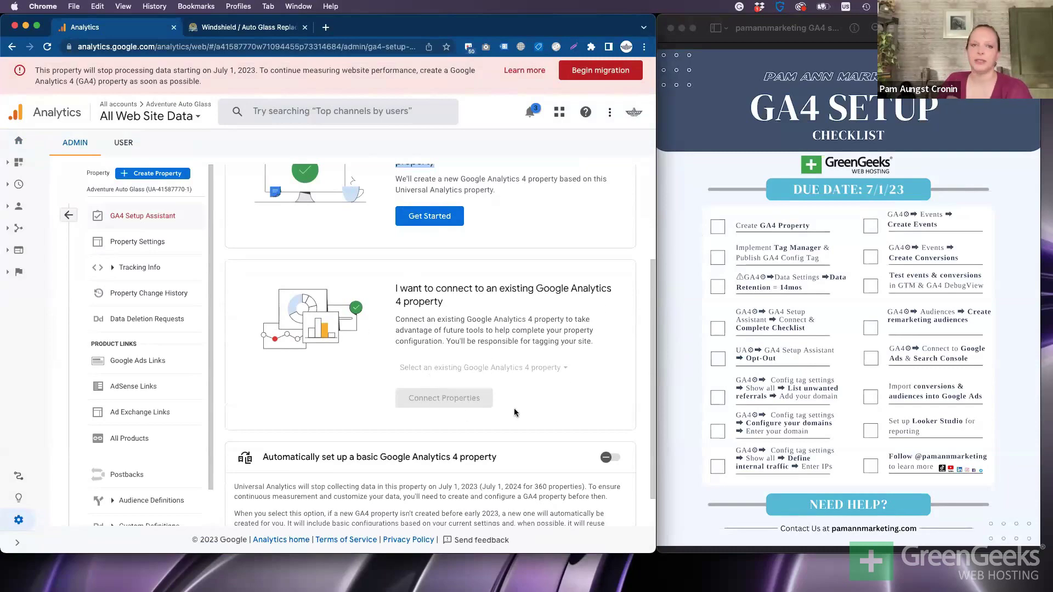
Check which properties the Adventure Auto Glass account contains, keeping the All Web Site Data view selected
{"action": "left_click", "coordinate": [161, 122]}
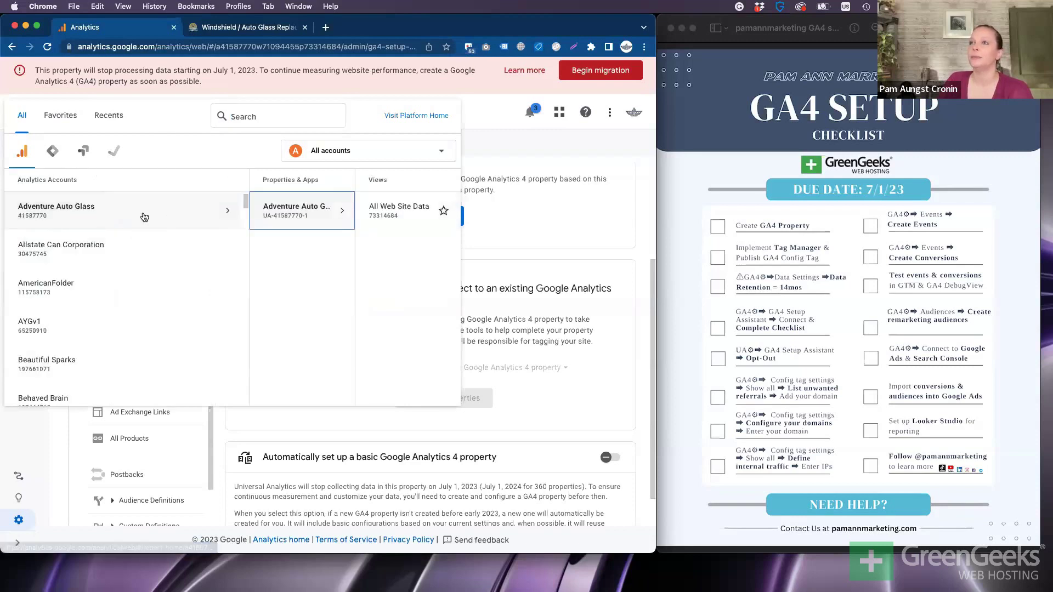
{"action": "left_click", "coordinate": [398, 209]}
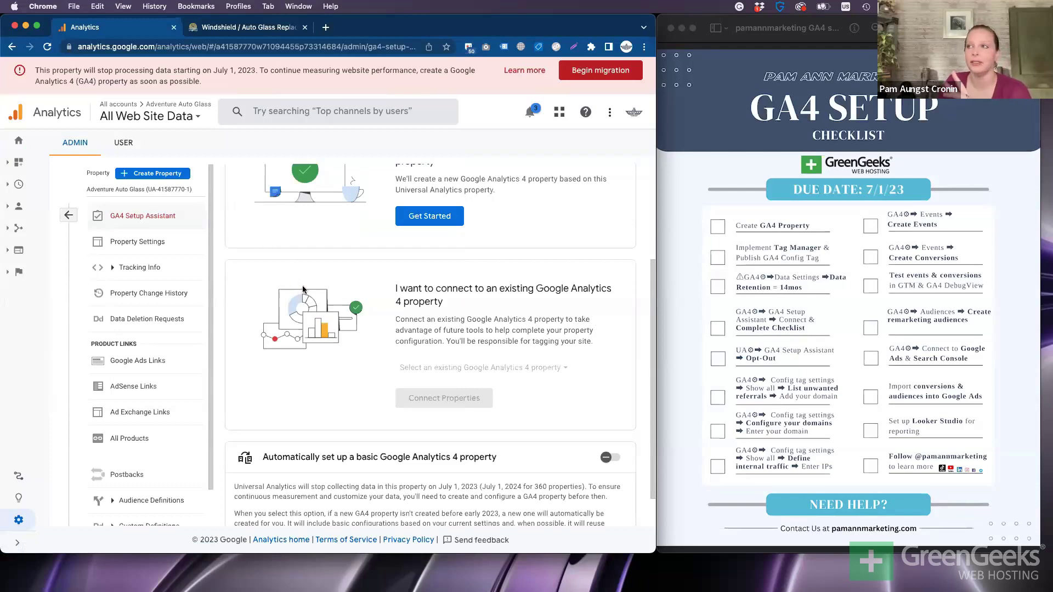
{"action": "scroll", "coordinate": [340, 407], "scroll_direction": "up", "scroll_amount": 3}
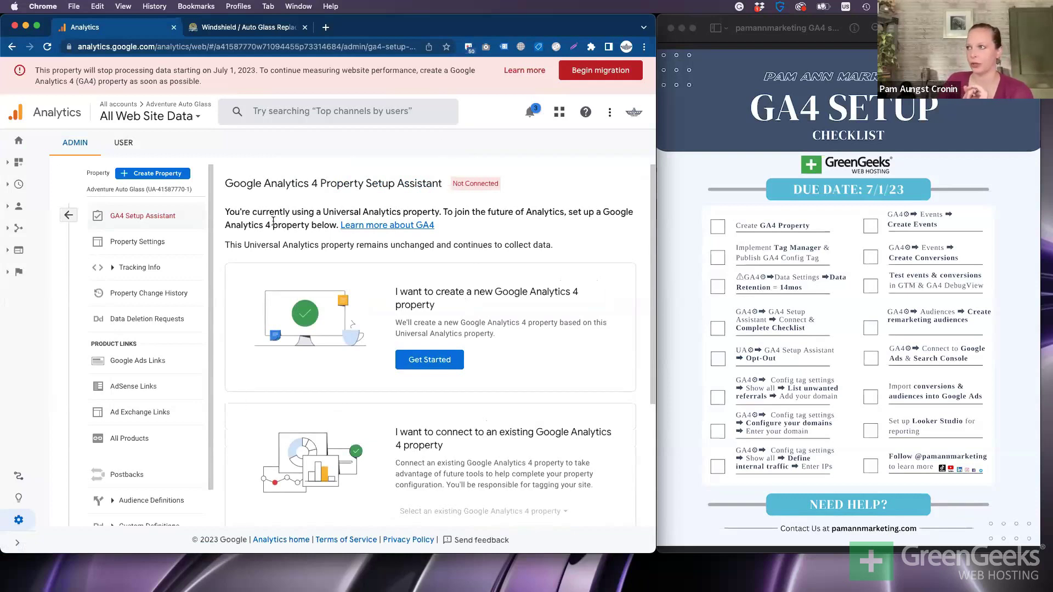
Start creating a new Google Analytics 4 property and read what the setup assistant will copy from the UA property
{"action": "left_click", "coordinate": [405, 354]}
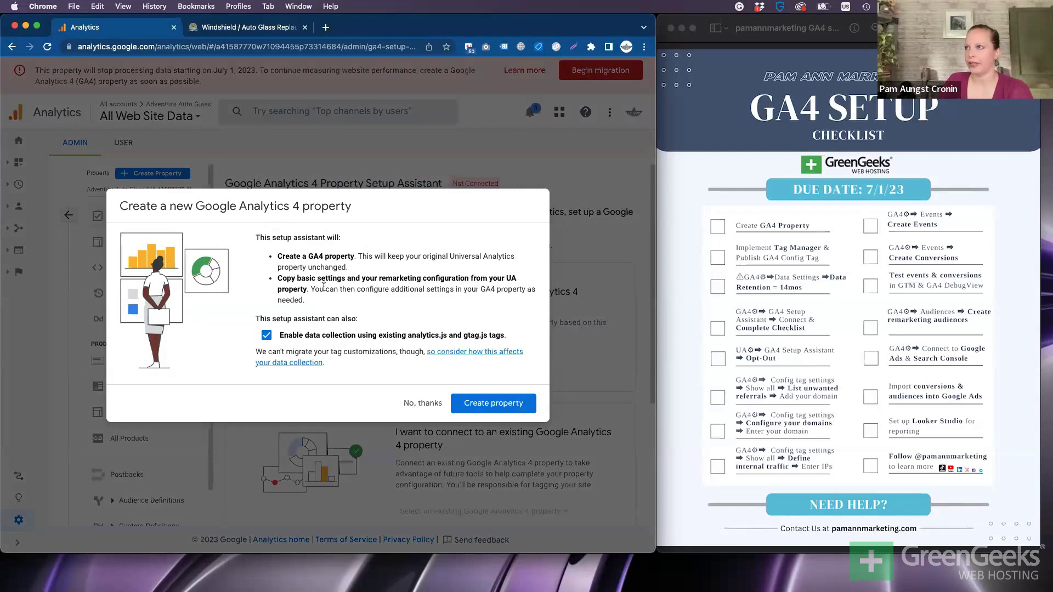
{"action": "left_click_drag", "start_coordinate": [310, 289], "coordinate": [540, 297]}
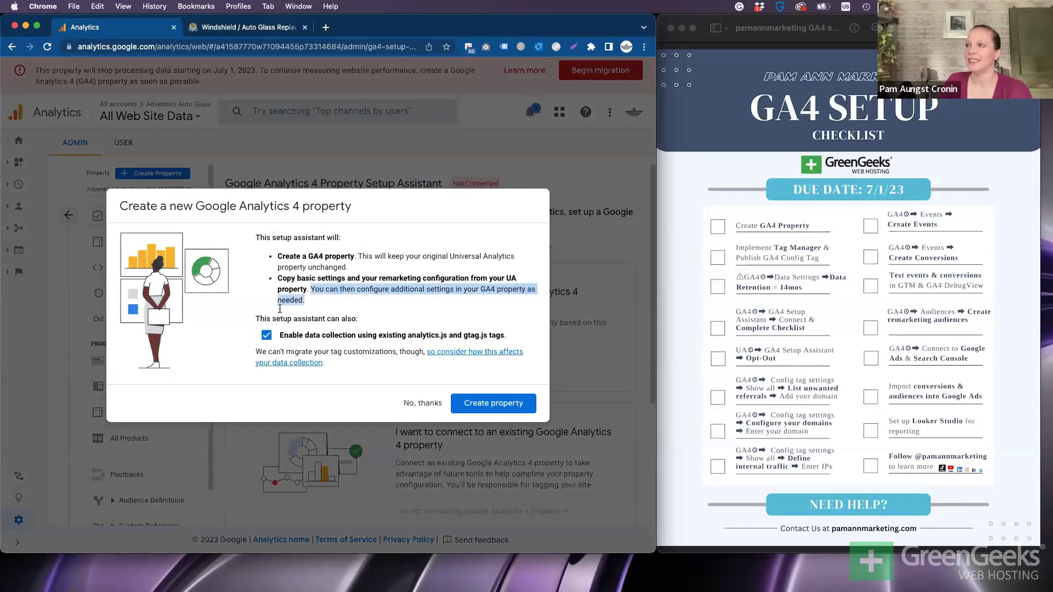
{"action": "left_click", "coordinate": [329, 293]}
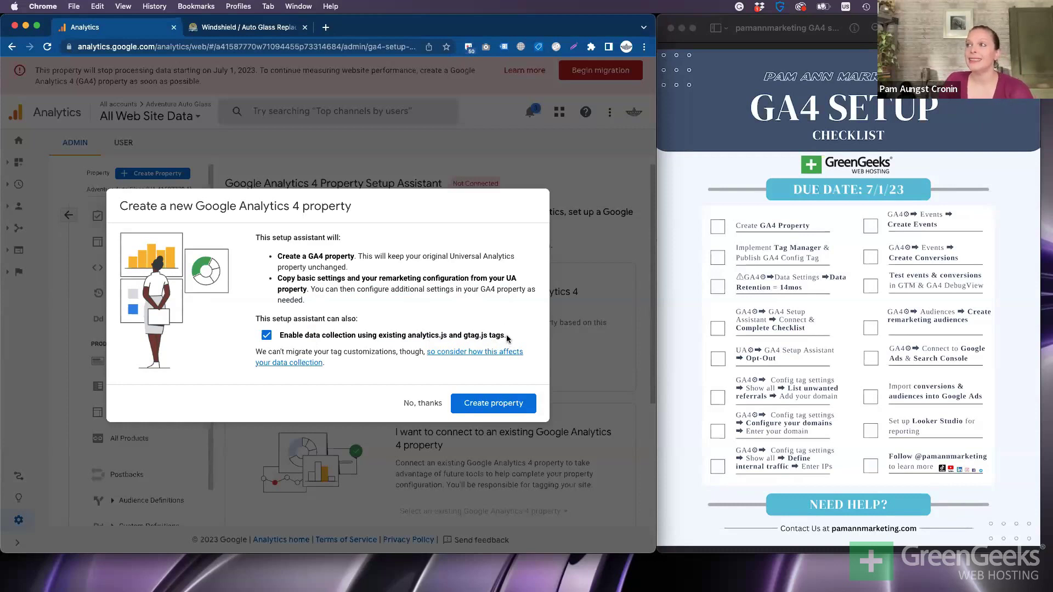
Examine the option that enables data collection using existing analytics.js and gtag.js tags
{"action": "left_click_drag", "start_coordinate": [507, 338], "coordinate": [409, 340]}
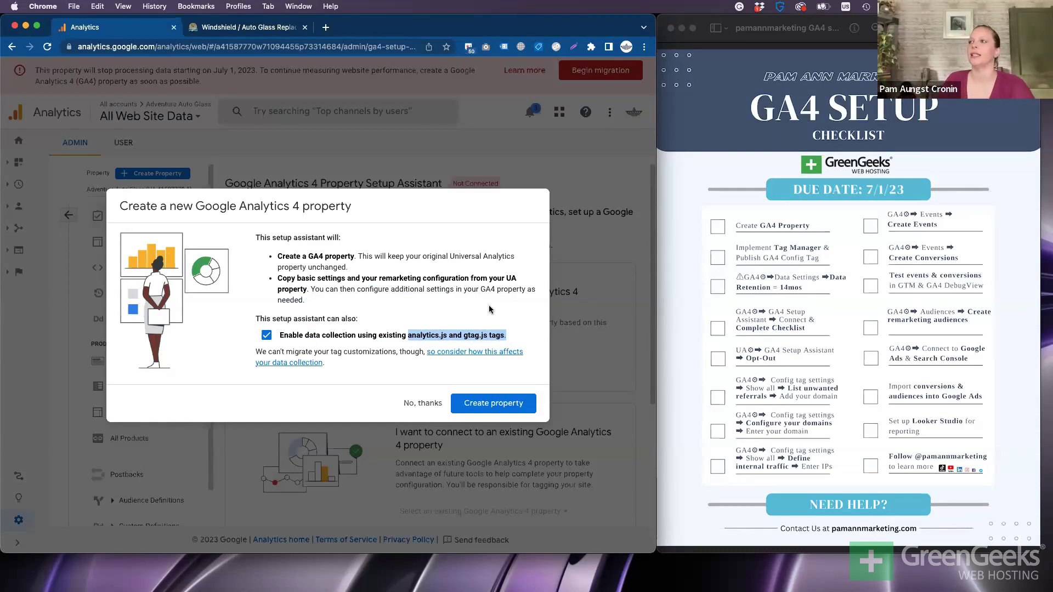
{"action": "left_click", "coordinate": [465, 340]}
{"action": "left_click_drag", "start_coordinate": [466, 340], "coordinate": [505, 342]}
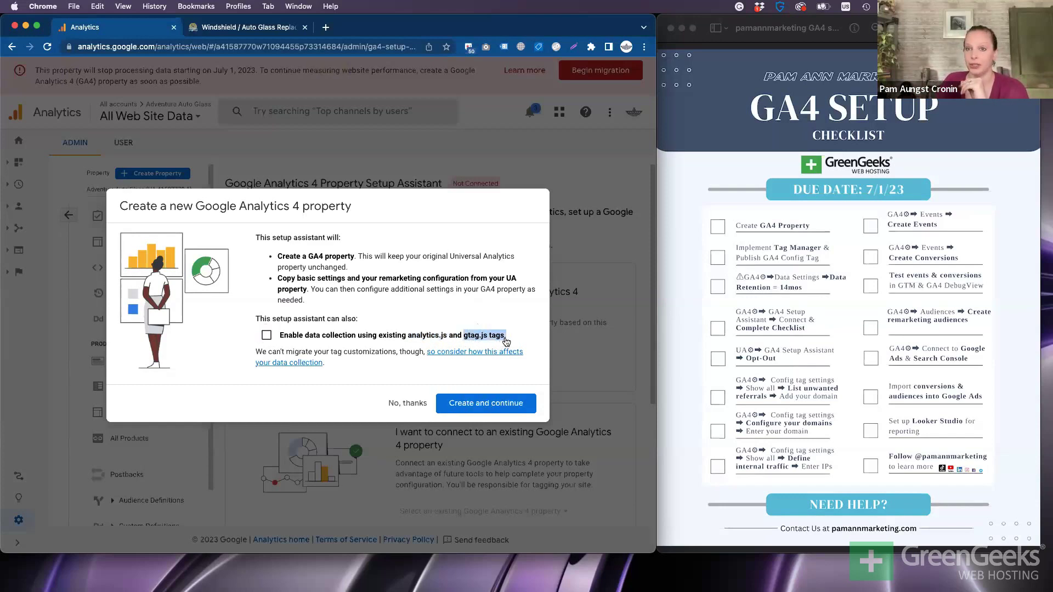
{"action": "left_click_drag", "start_coordinate": [445, 337], "coordinate": [409, 337]}
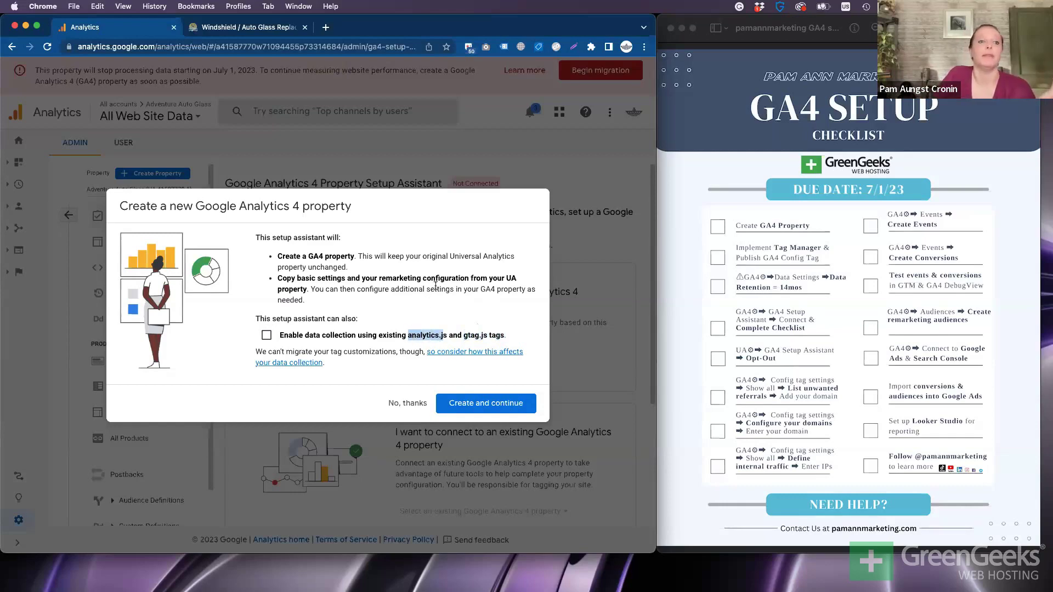
View the page source of the adventureautoglass.com home page and search it for "analytics.j"
{"action": "left_click", "coordinate": [254, 27]}
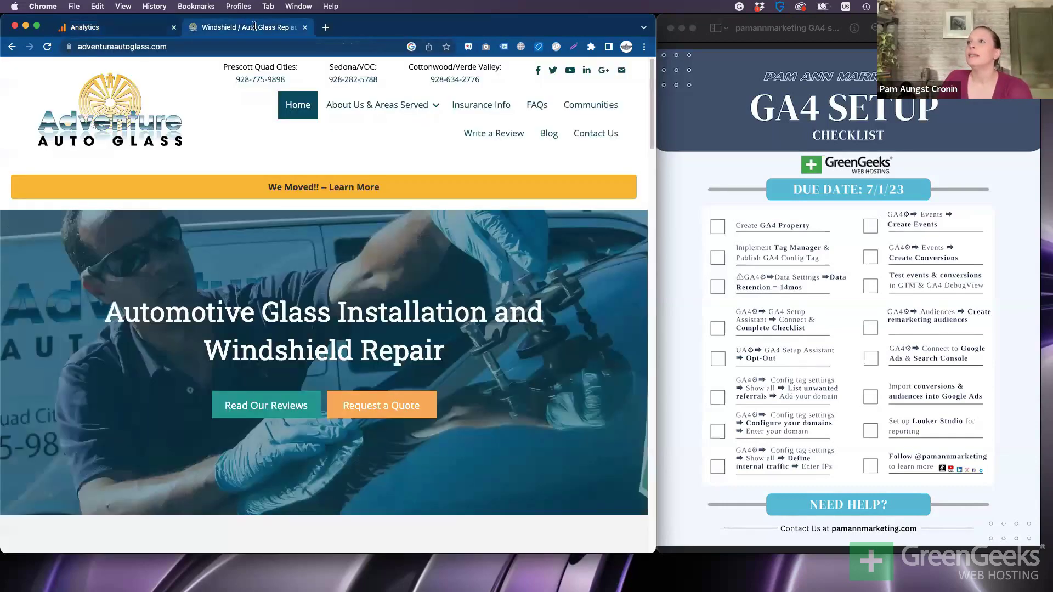
{"action": "right_click", "coordinate": [240, 148]}
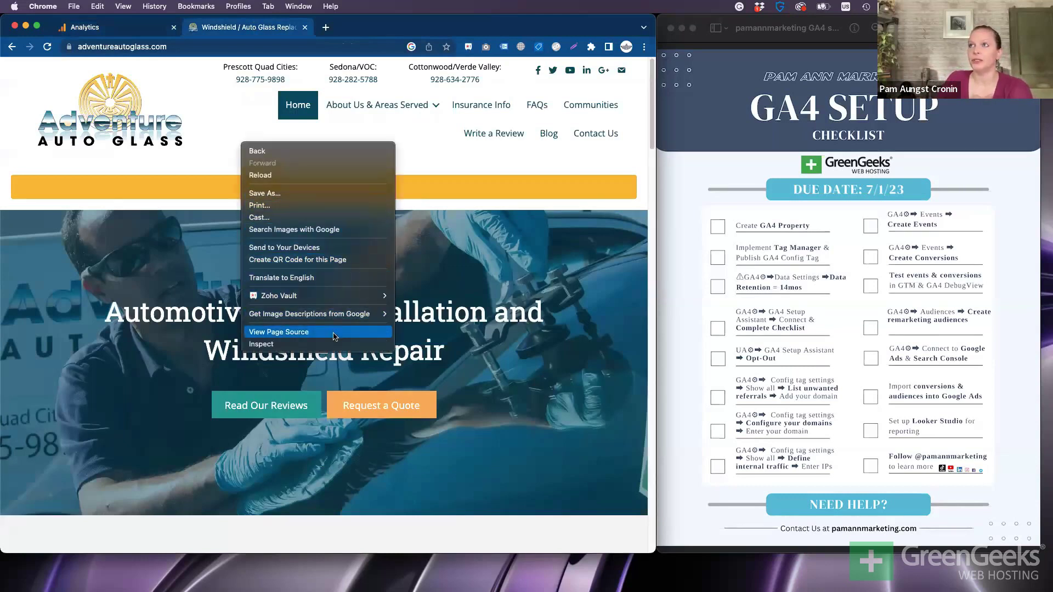
{"action": "mouse_move", "coordinate": [325, 314]}
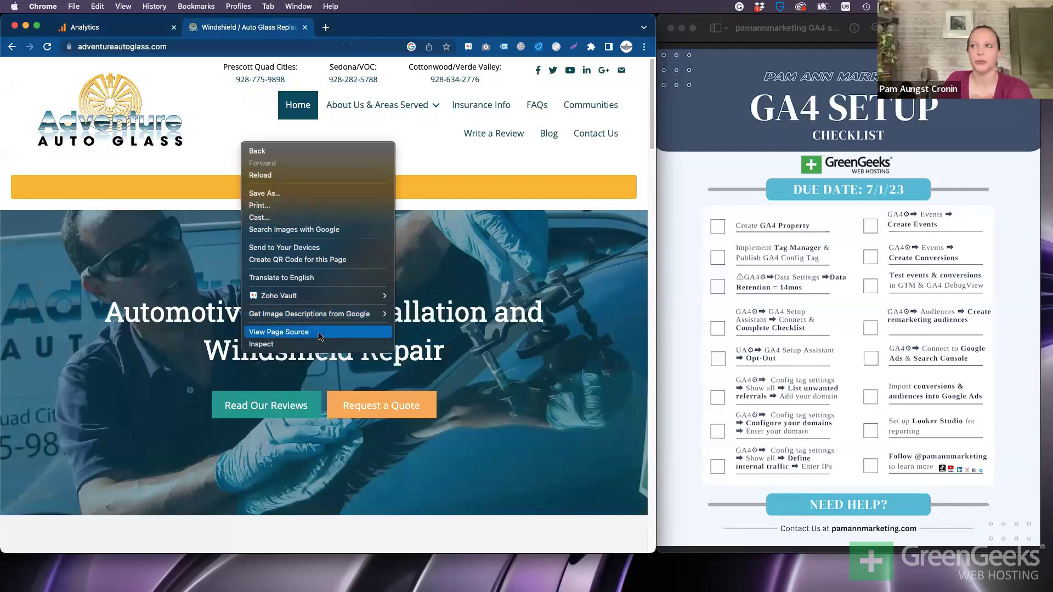
{"action": "left_click", "coordinate": [320, 332]}
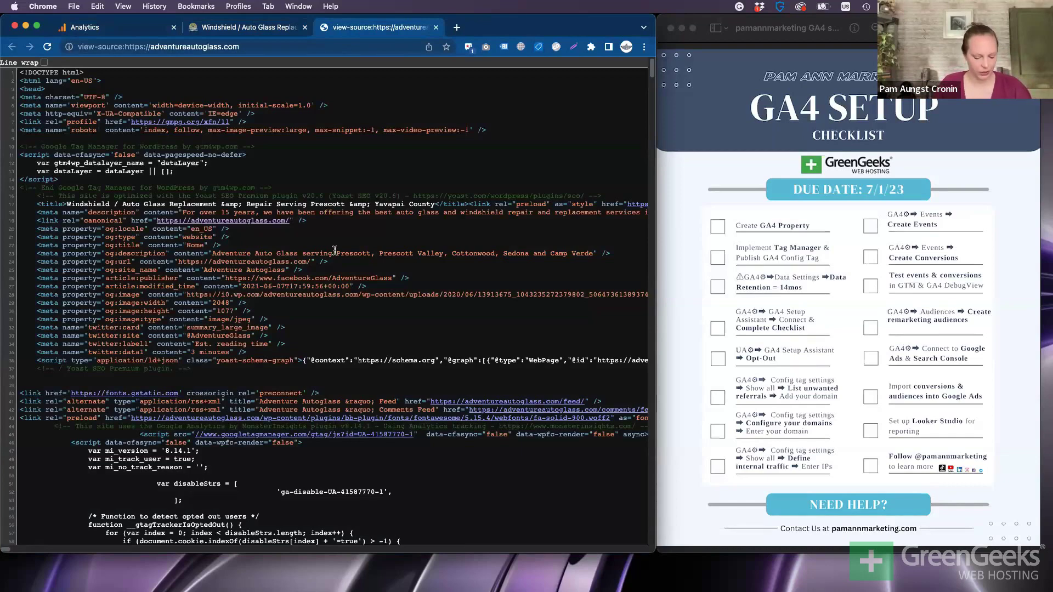
{"action": "key", "text": "super+f"}
{"action": "key", "text": "BackSpace"}
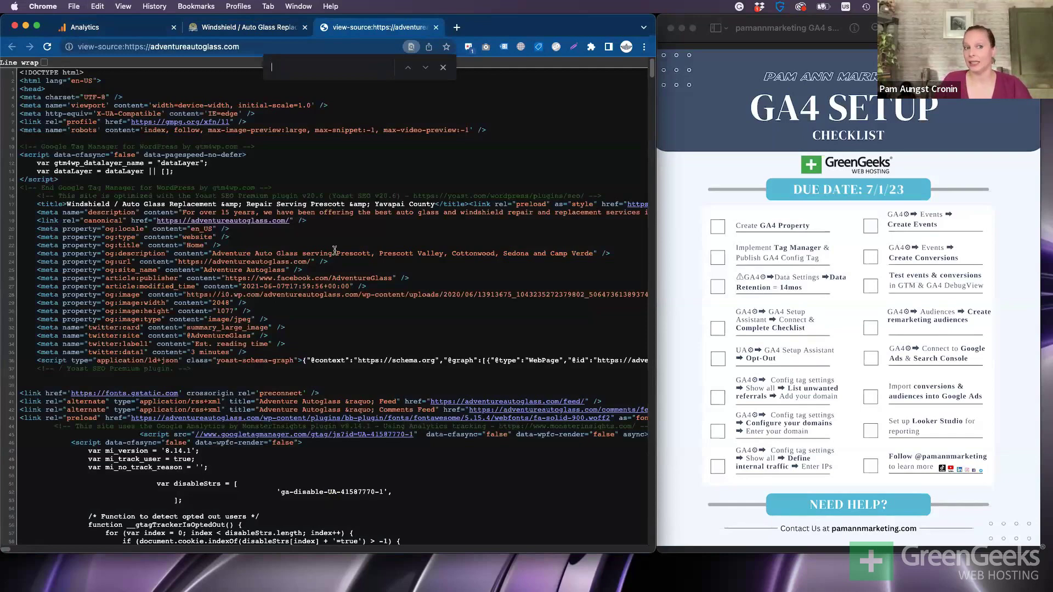
{"action": "type", "text": "analytics.j"}
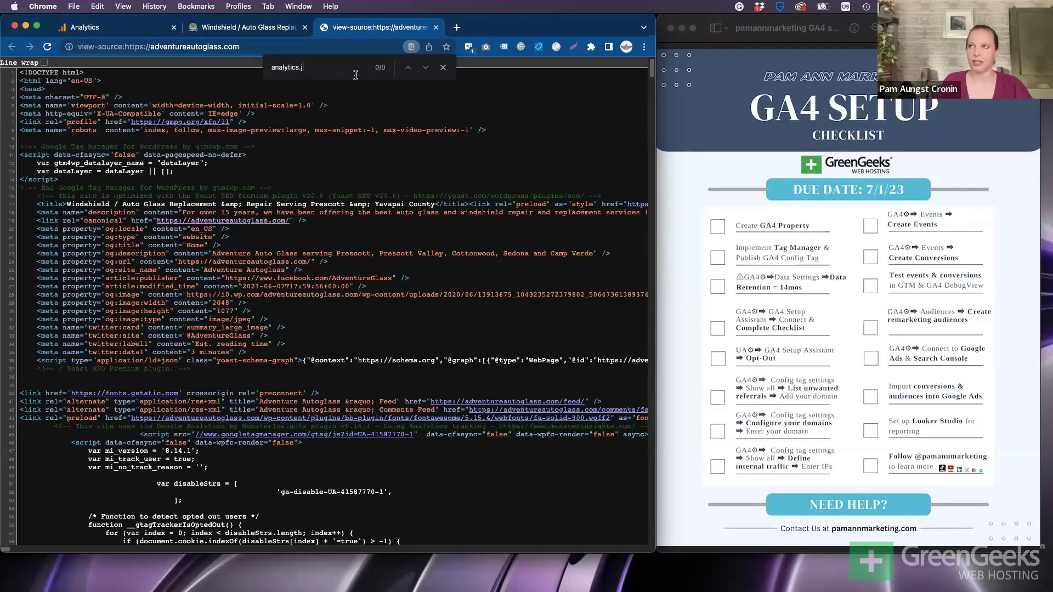
Replace the search term in the page source with "gtag.js"
{"action": "key", "text": "BackSpace"}
{"action": "key", "text": "BackSpace"}
{"action": "key", "text": "BackSpace"}
{"action": "key", "text": "BackSpace"}
{"action": "key", "text": "BackSpace"}
{"action": "key", "text": "BackSpace"}
{"action": "key", "text": "BackSpace"}
{"action": "key", "text": "BackSpace"}
{"action": "key", "text": "BackSpace"}
{"action": "key", "text": "BackSpace"}
{"action": "key", "text": "BackSpace"}
{"action": "type", "text": "g"}
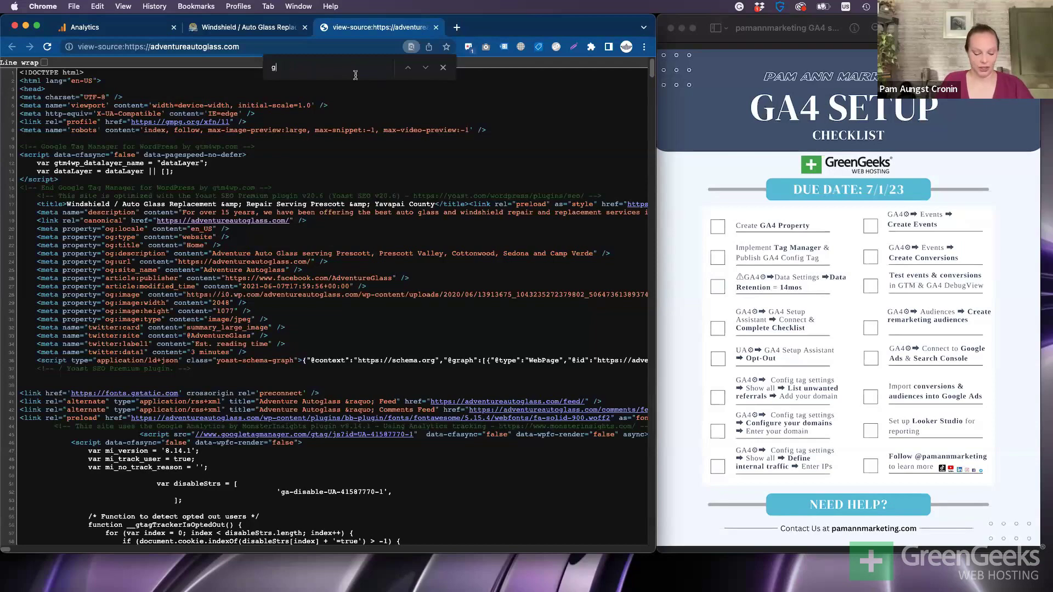
{"action": "type", "text": "tag.js"}
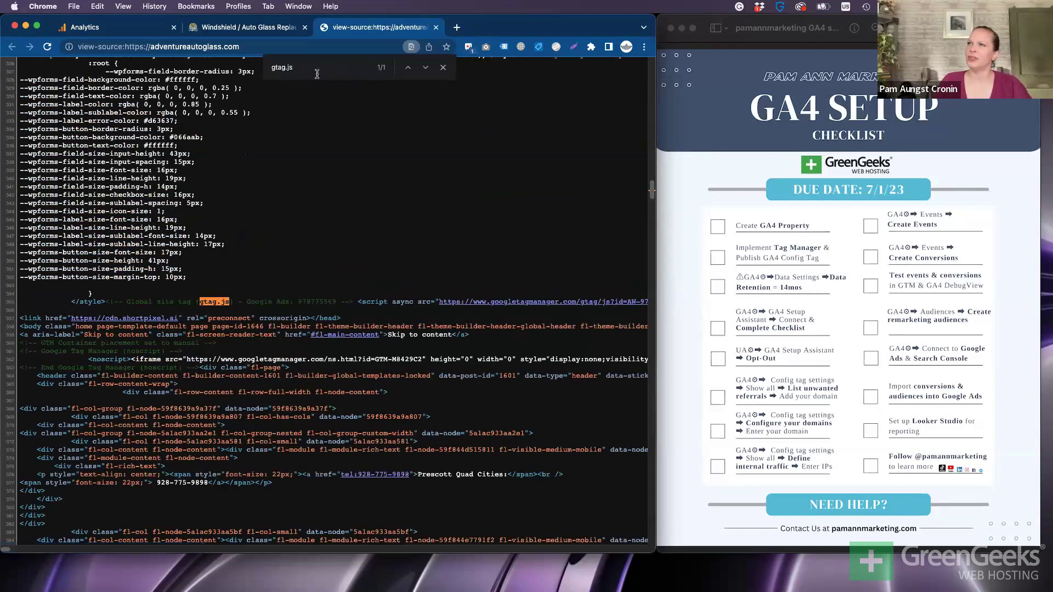
Search the page source for "ua-" and go to the next match
{"action": "triple_click", "coordinate": [274, 67]}
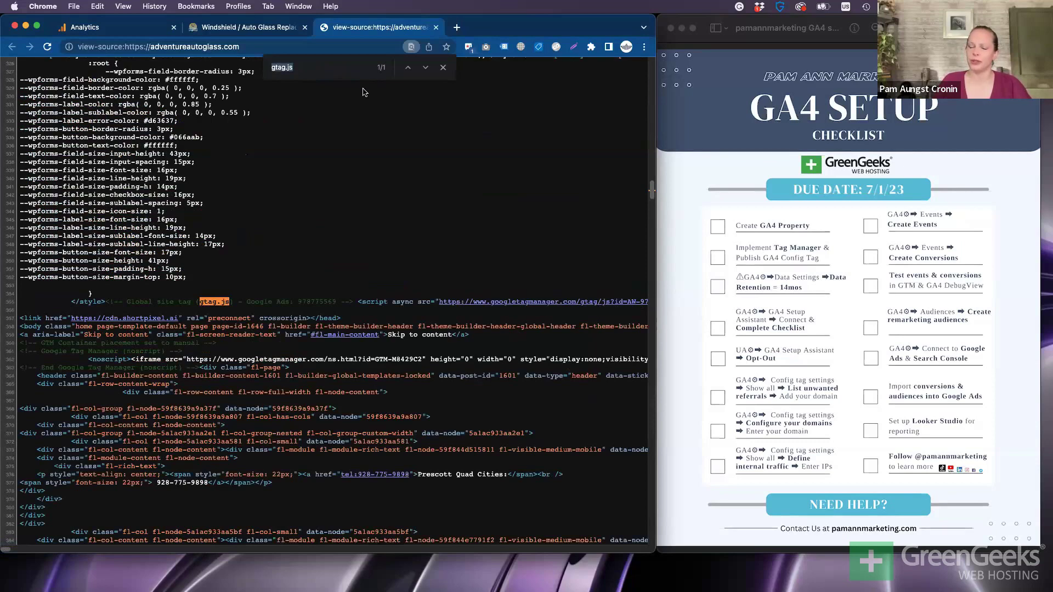
{"action": "type", "text": "us"}
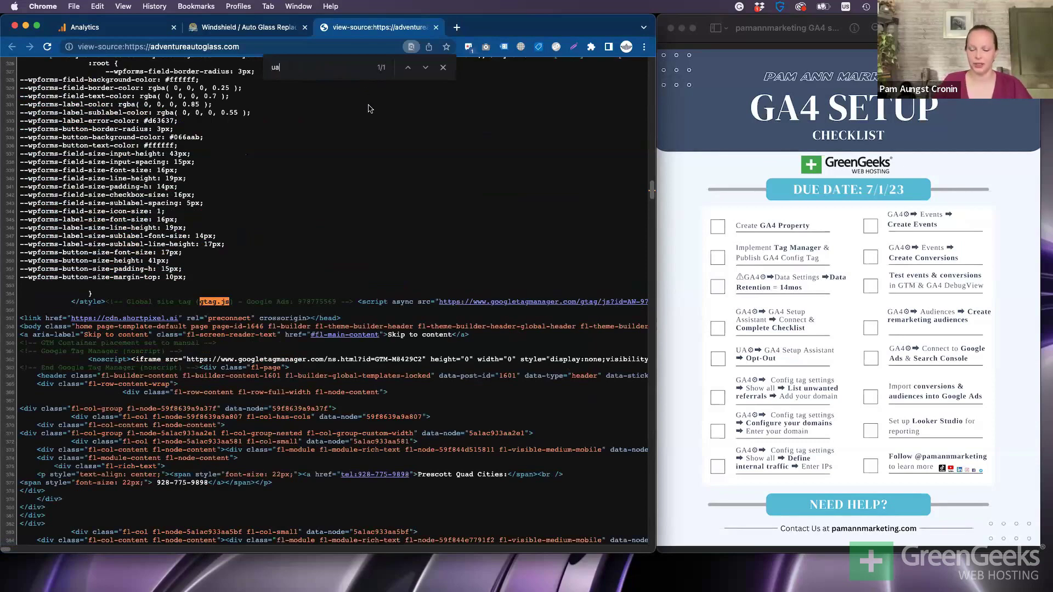
{"action": "type", "text": "-"}
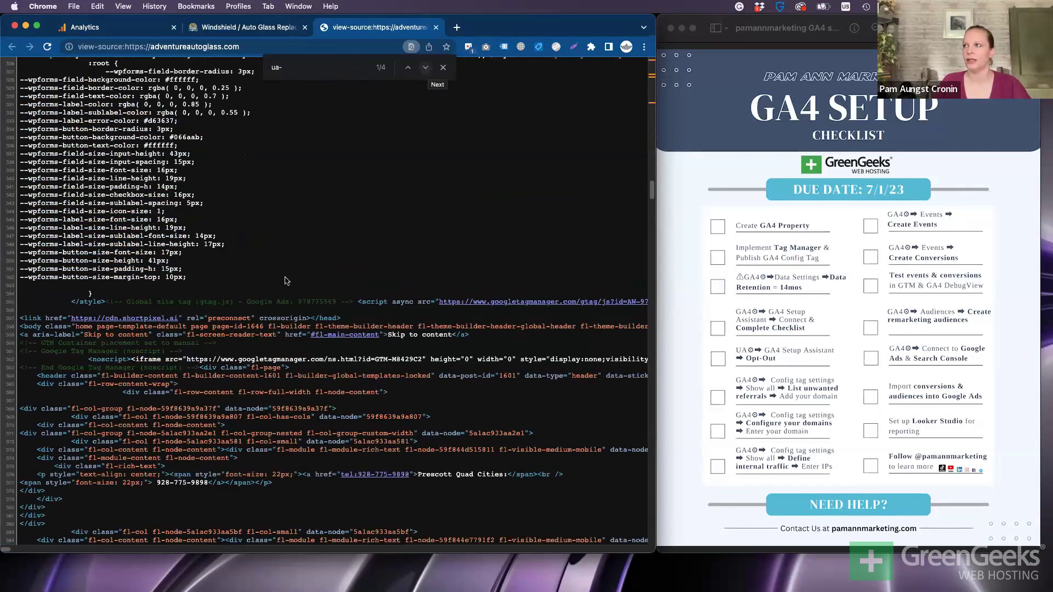
{"action": "left_click", "coordinate": [425, 67]}
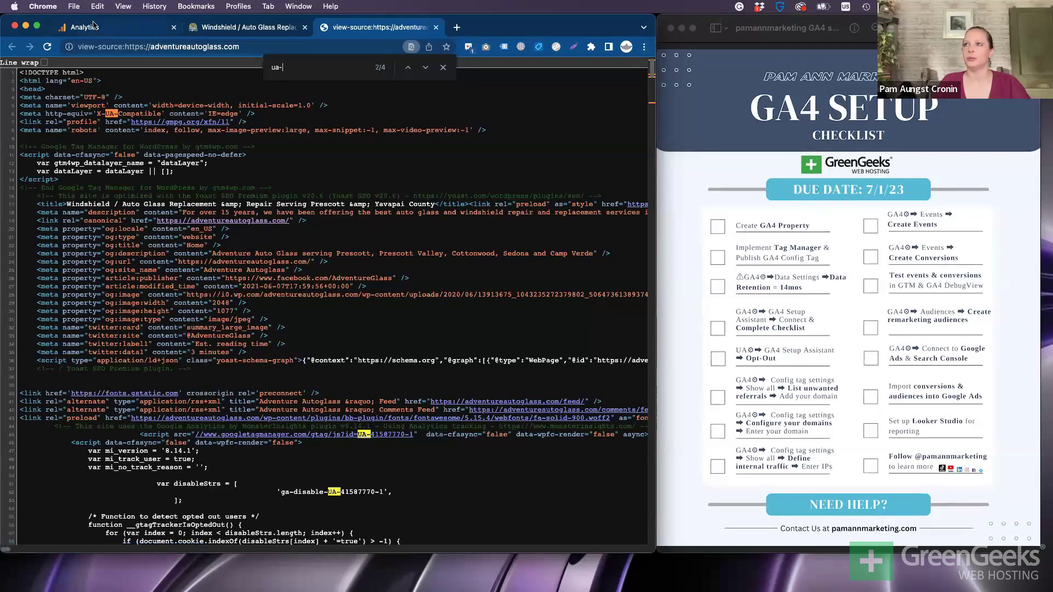
Revisit the GA4 property creation dialog, then examine the Universal Analytics tracking ID in the website's page source
{"action": "key", "text": "super+1"}
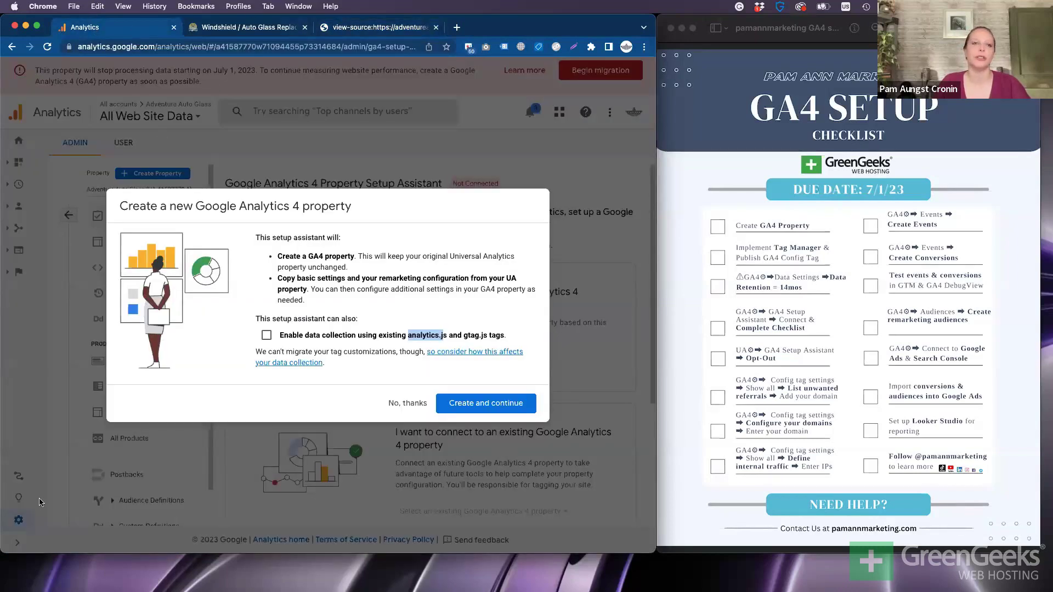
{"action": "left_click", "coordinate": [331, 28]}
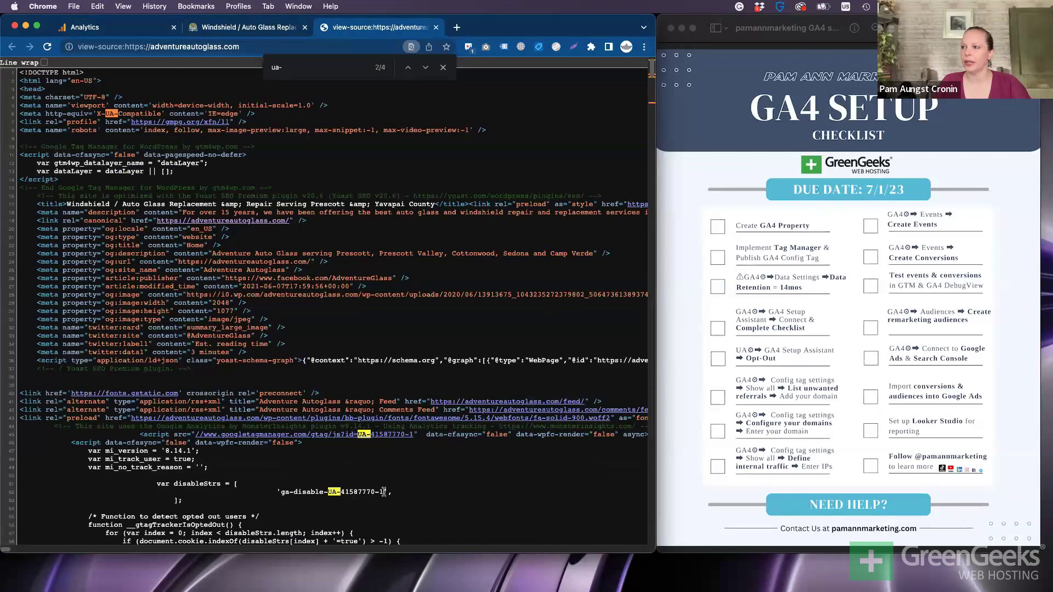
{"action": "left_click_drag", "start_coordinate": [385, 491], "coordinate": [328, 493]}
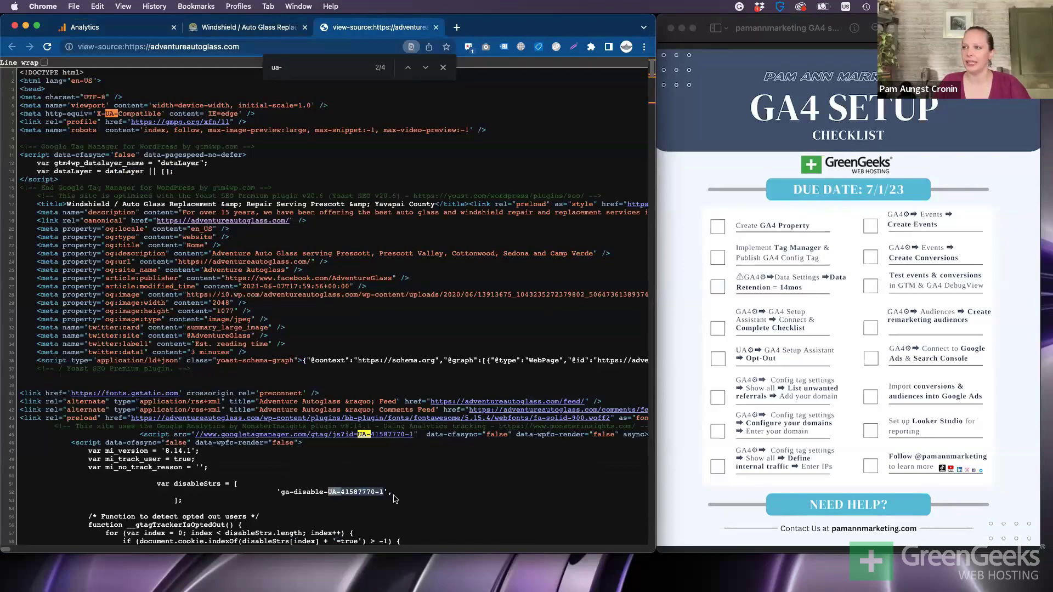
{"action": "left_click", "coordinate": [342, 445]}
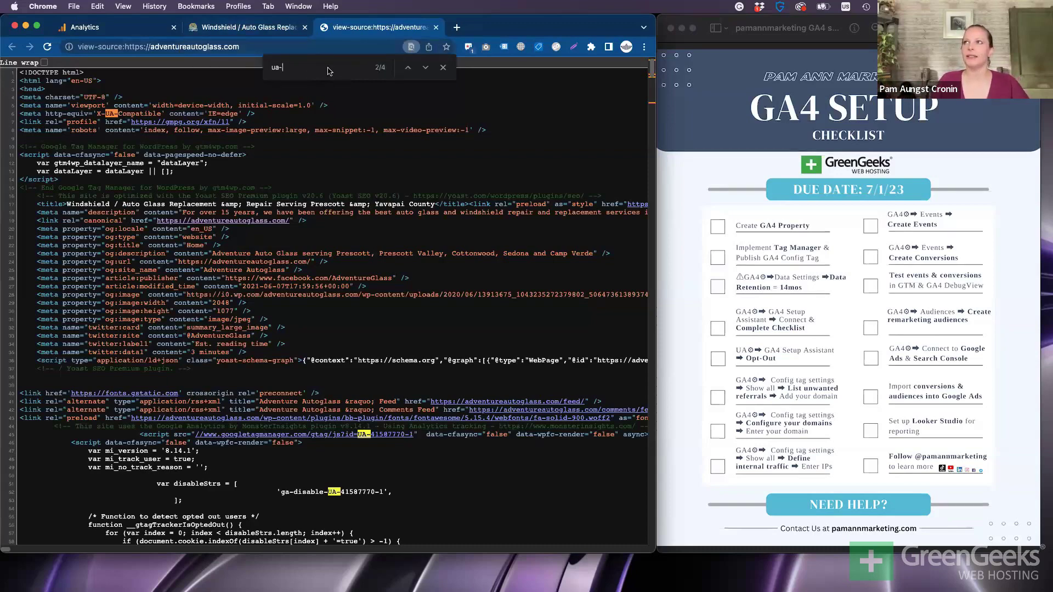
Search the page source for the older "ga.js" tag
{"action": "key", "text": "super+a"}
{"action": "key", "text": "BackSpace"}
{"action": "type", "text": "ga.j"}
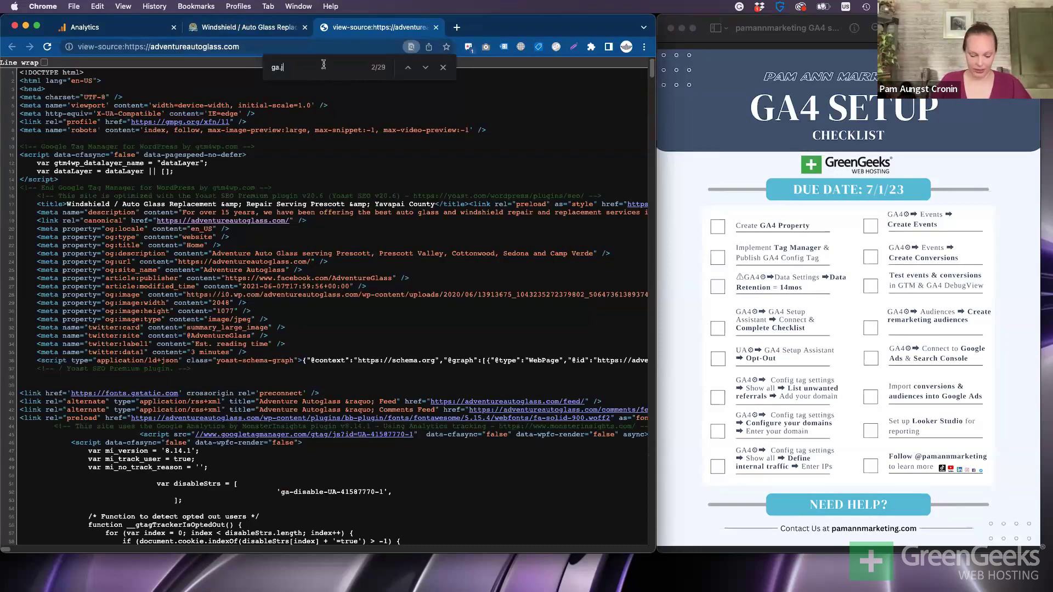
{"action": "type", "text": "s"}
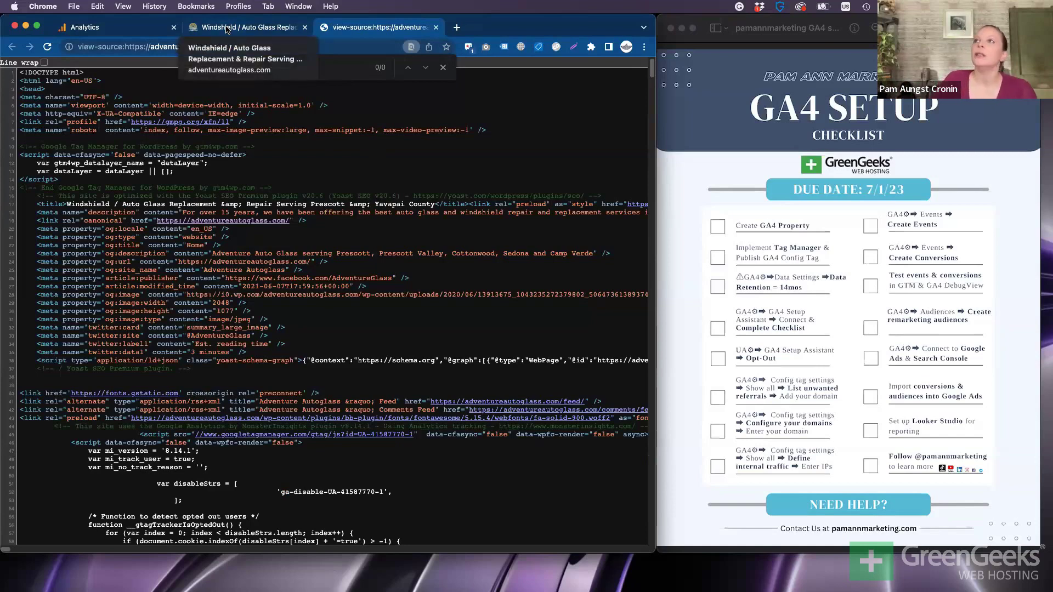
Back in Analytics, enable data collection using existing analytics.js and gtag.js tags and create the GA4 property
{"action": "left_click", "coordinate": [118, 28]}
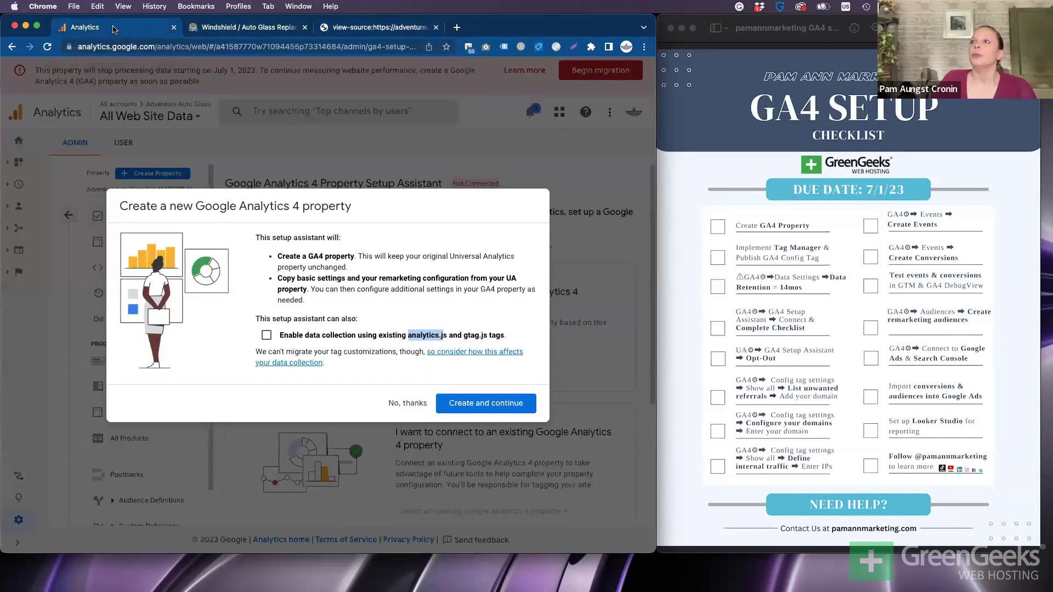
{"action": "left_click", "coordinate": [268, 335]}
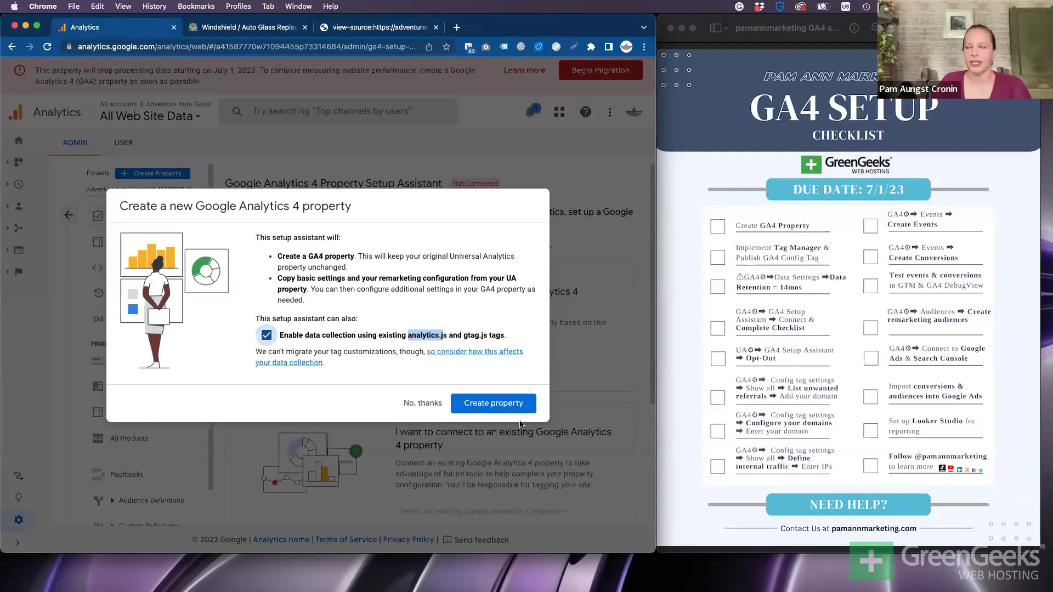
{"action": "left_click", "coordinate": [508, 404]}
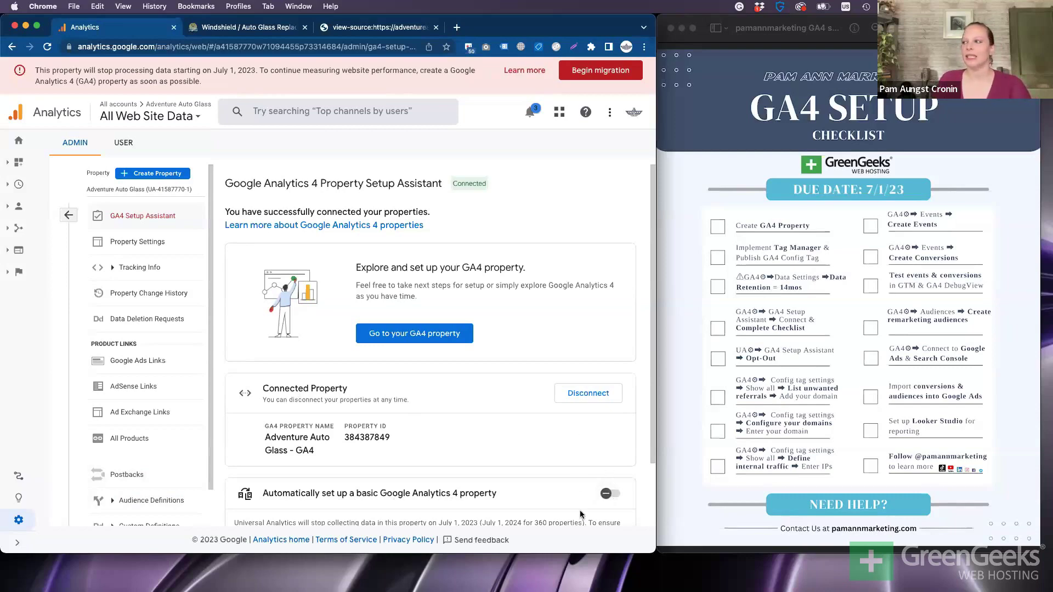
{"action": "scroll", "coordinate": [580, 514], "scroll_direction": "down", "scroll_amount": 3}
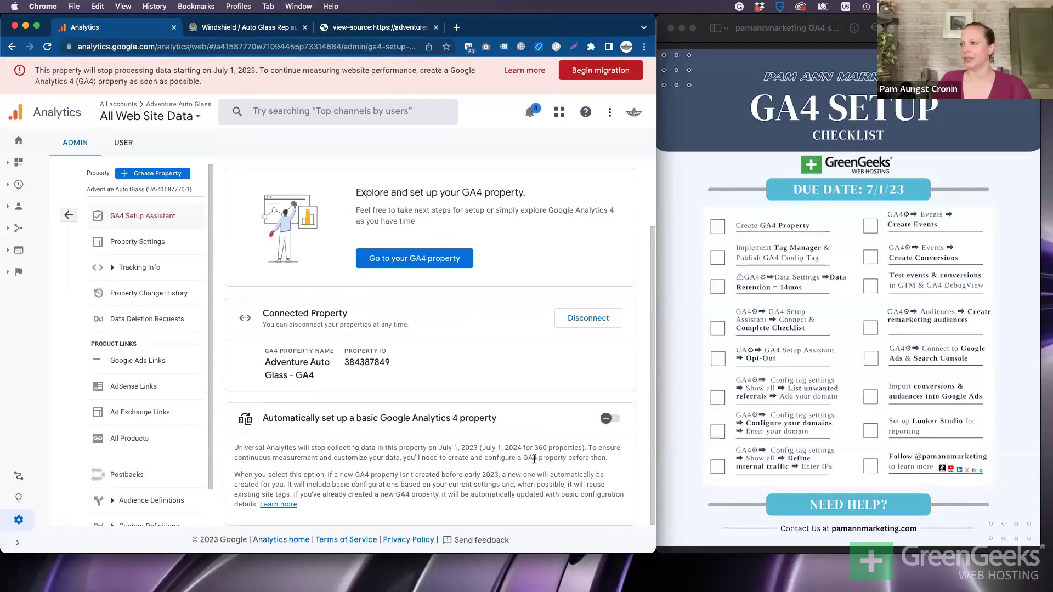
Check the account's property list, then go to the connected Adventure Auto Glass - GA4 property
{"action": "scroll", "coordinate": [541, 425], "scroll_direction": "up", "scroll_amount": 2}
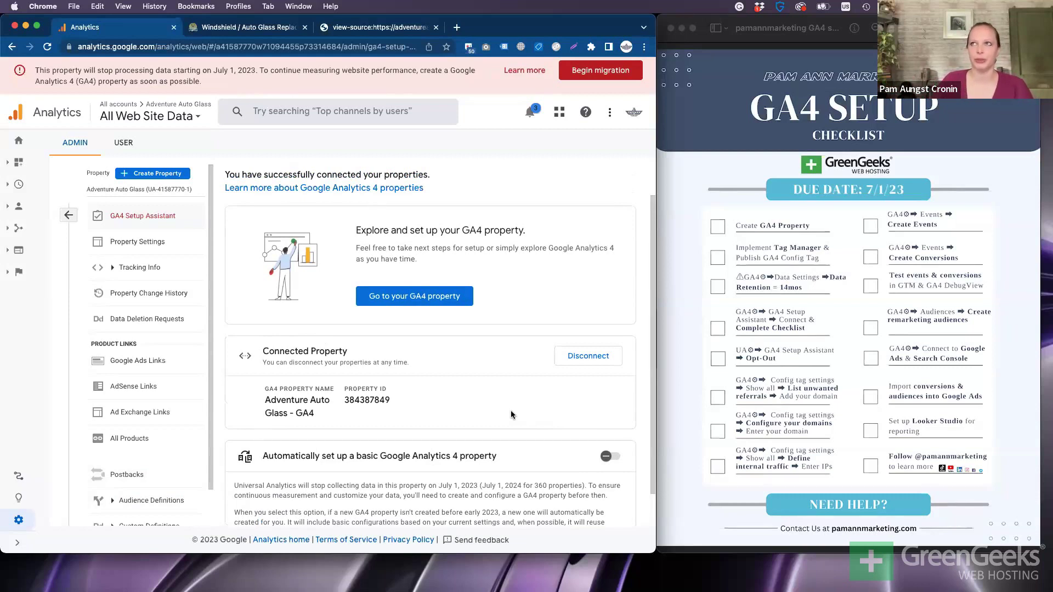
{"action": "left_click", "coordinate": [160, 190]}
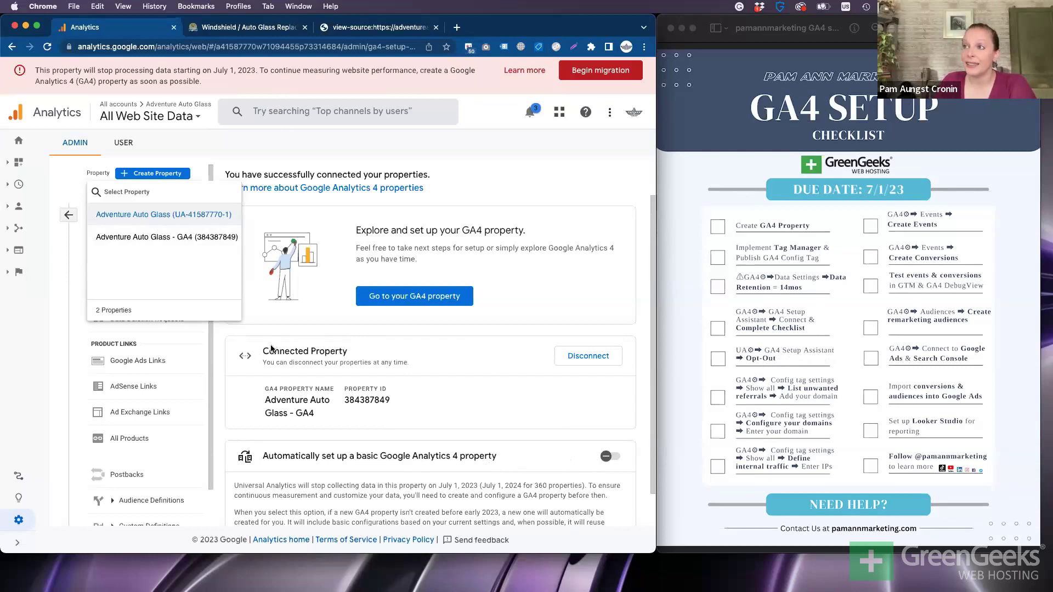
{"action": "left_click", "coordinate": [323, 353]}
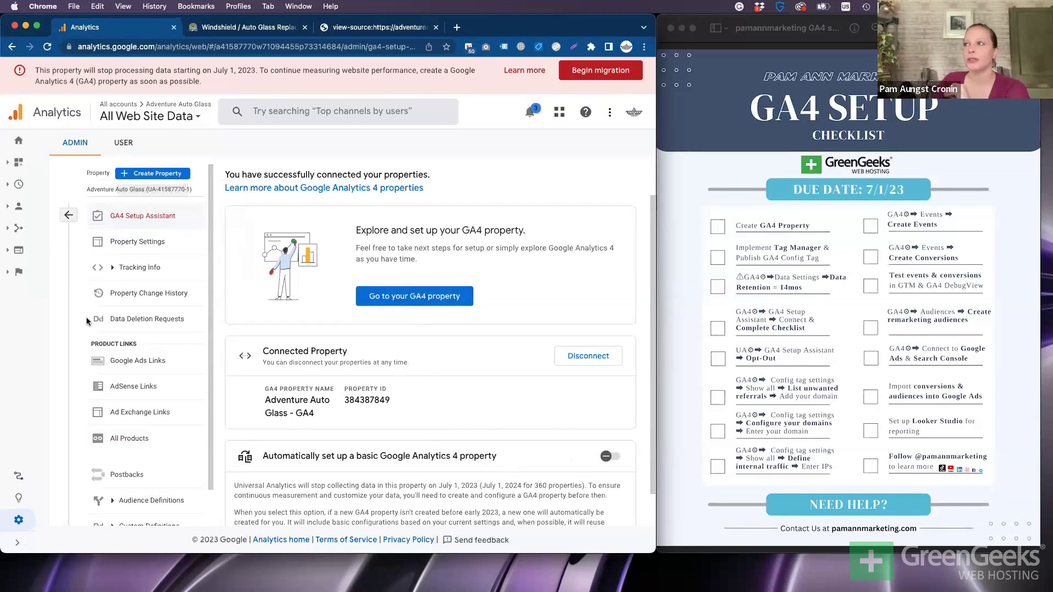
{"action": "left_click", "coordinate": [432, 296]}
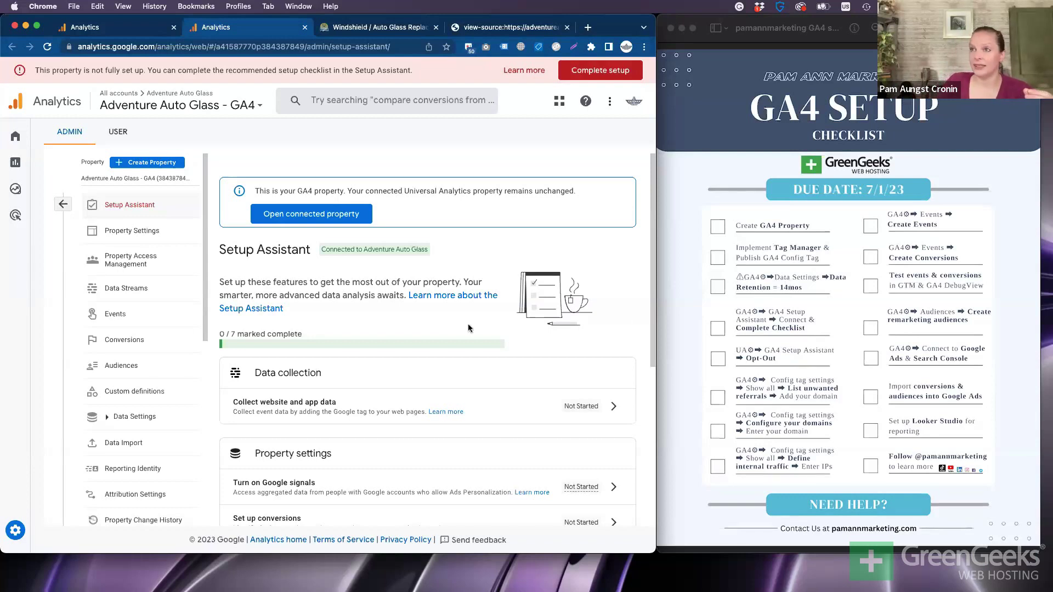
In the GA4 property's data retention settings, set event data retention to 14 months and save
{"action": "left_click", "coordinate": [143, 415]}
{"action": "scroll", "coordinate": [143, 405], "scroll_direction": "down", "scroll_amount": 2}
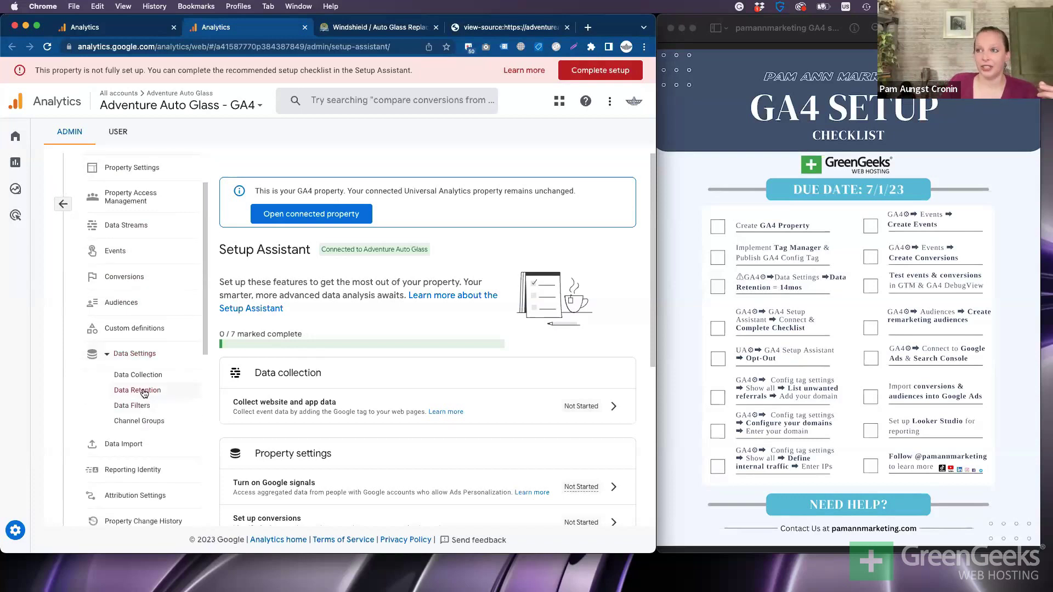
{"action": "left_click", "coordinate": [138, 390]}
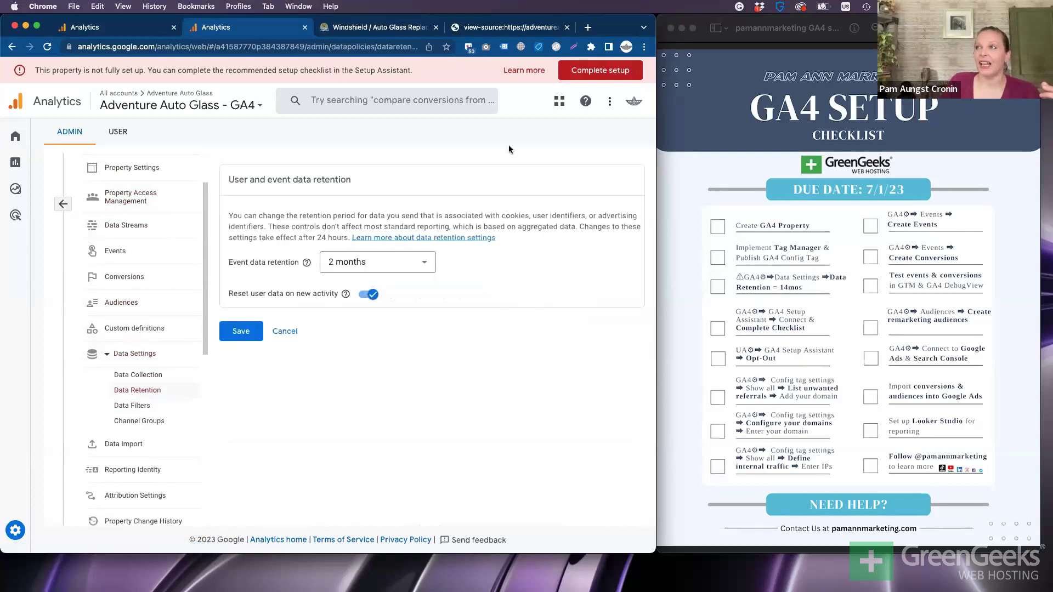
{"action": "left_click", "coordinate": [421, 263]}
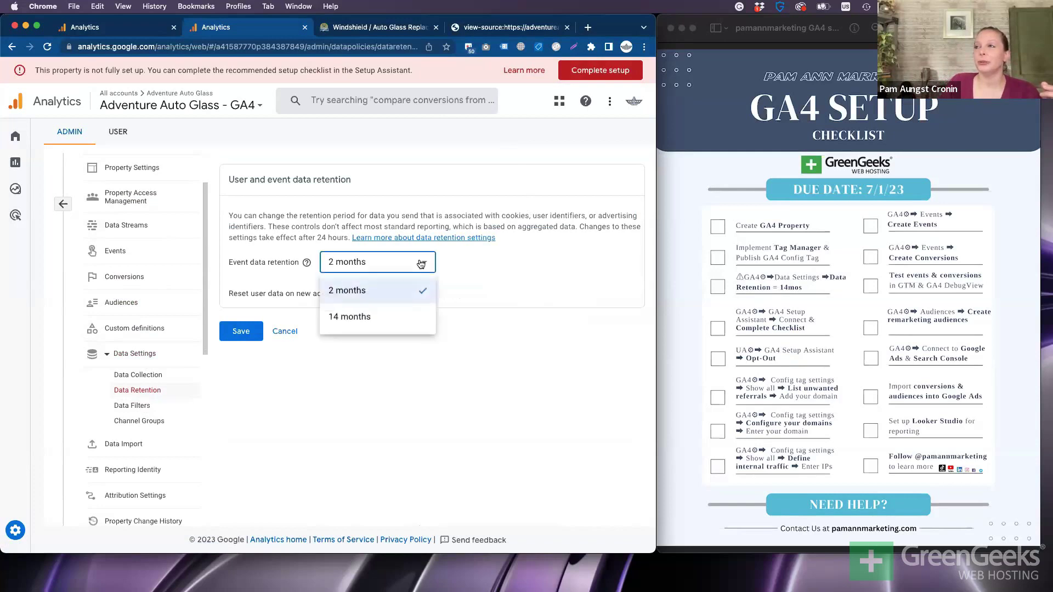
{"action": "left_click", "coordinate": [387, 317]}
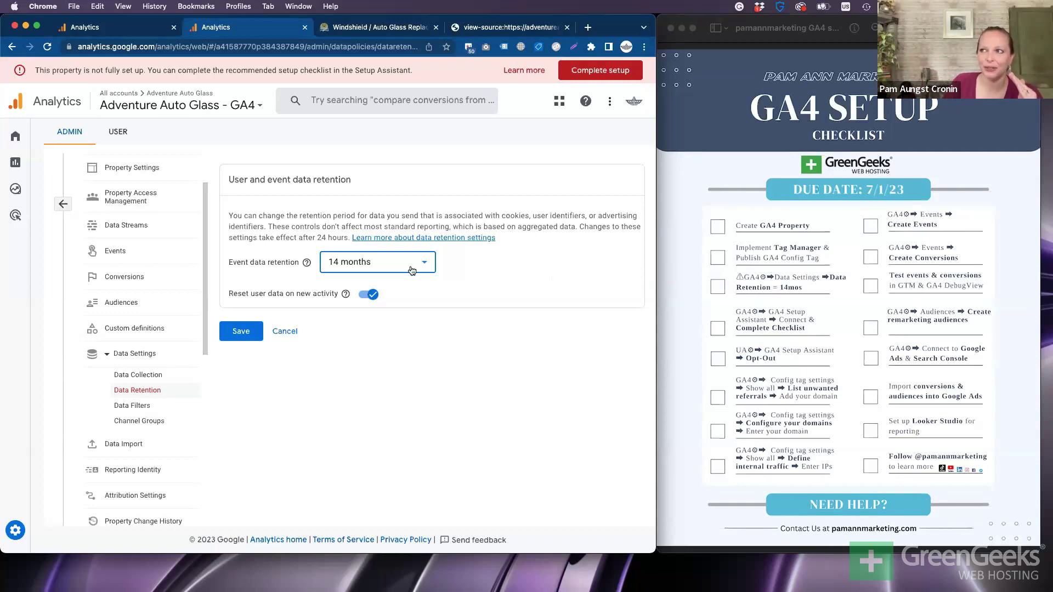
{"action": "left_click", "coordinate": [223, 333]}
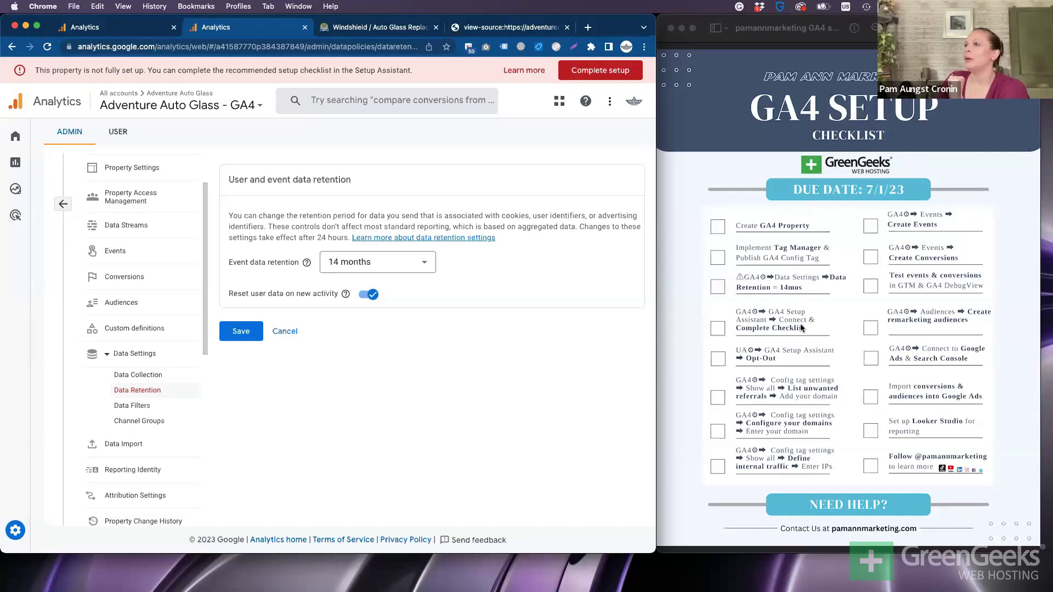
{"action": "left_click", "coordinate": [238, 328]}
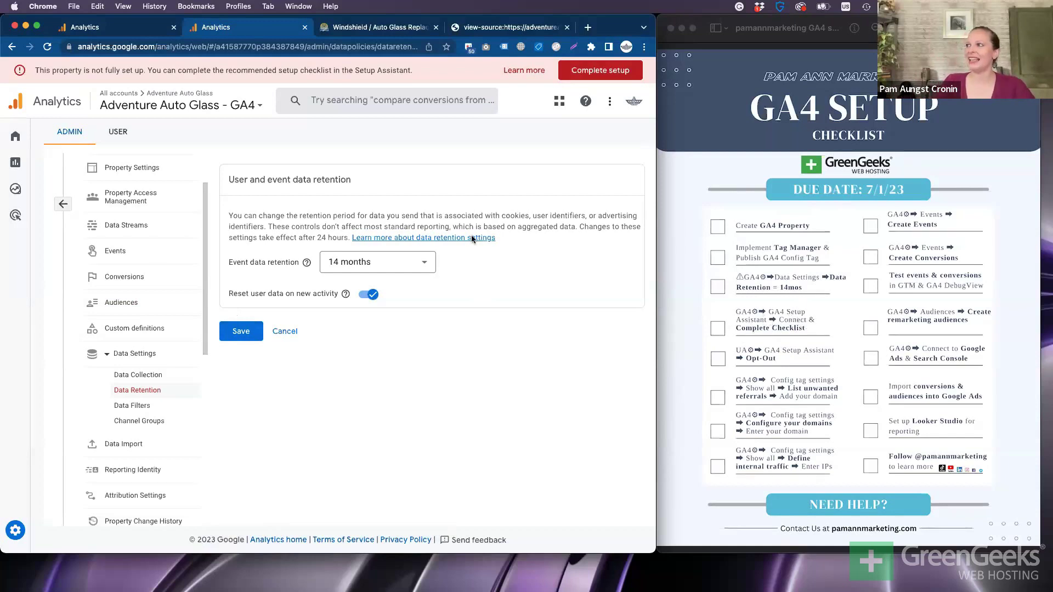
Return to the Setup Assistant checklist and mark "Collect website and app data" as complete
{"action": "mouse_move", "coordinate": [8, 221]}
{"action": "scroll", "coordinate": [94, 181], "scroll_direction": "up", "scroll_amount": 2}
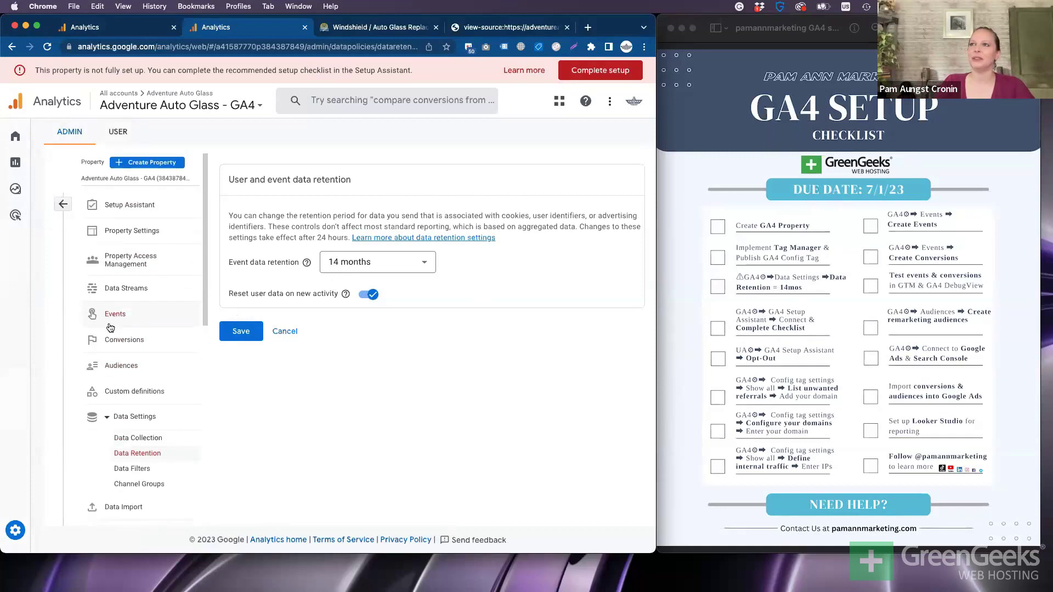
{"action": "left_click", "coordinate": [111, 209]}
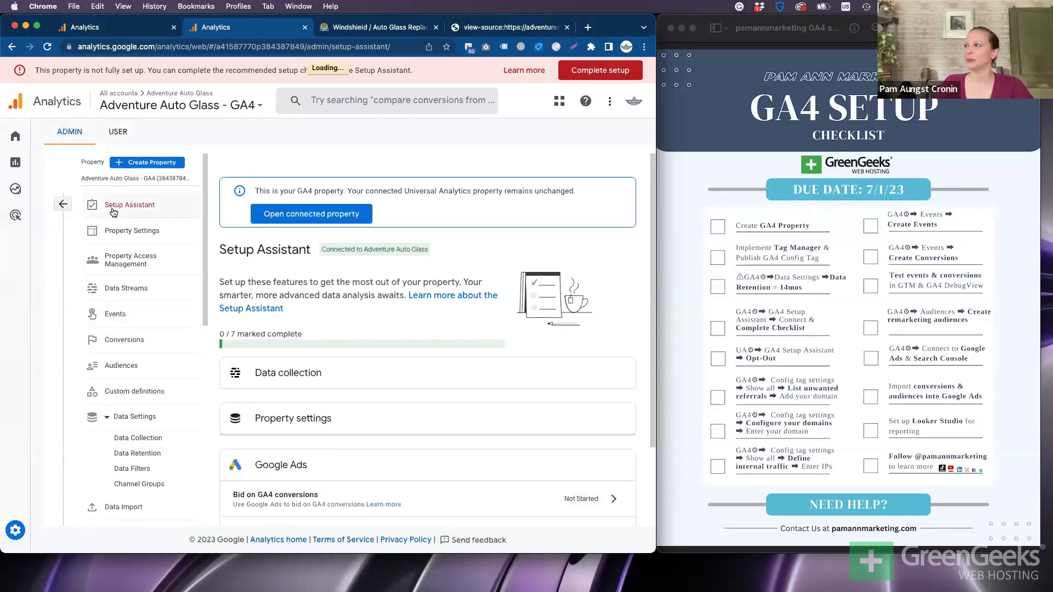
{"action": "scroll", "coordinate": [271, 285], "scroll_direction": "down", "scroll_amount": 3}
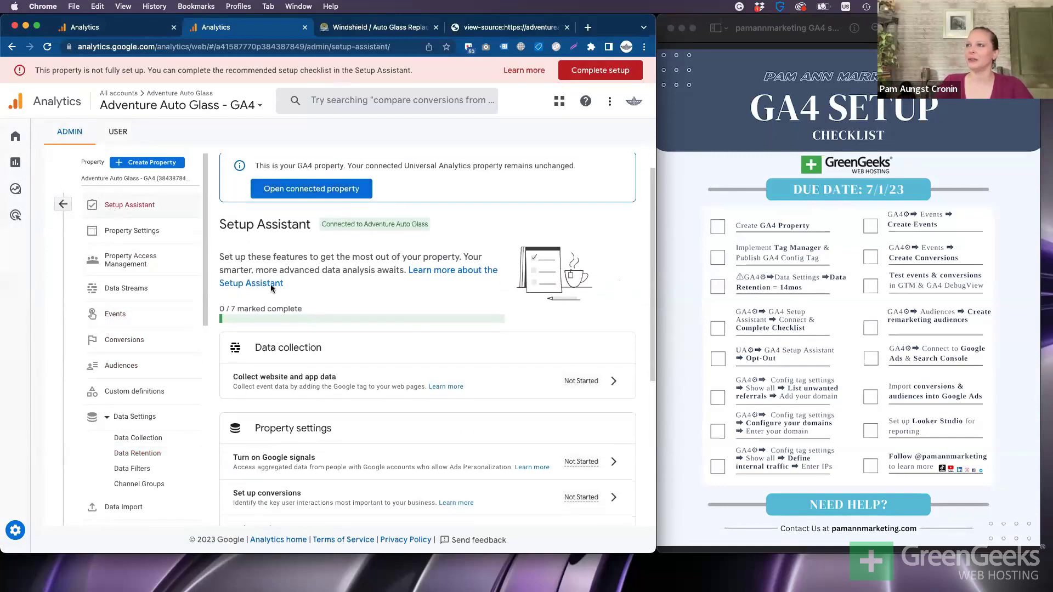
{"action": "scroll", "coordinate": [271, 284], "scroll_direction": "down", "scroll_amount": 1}
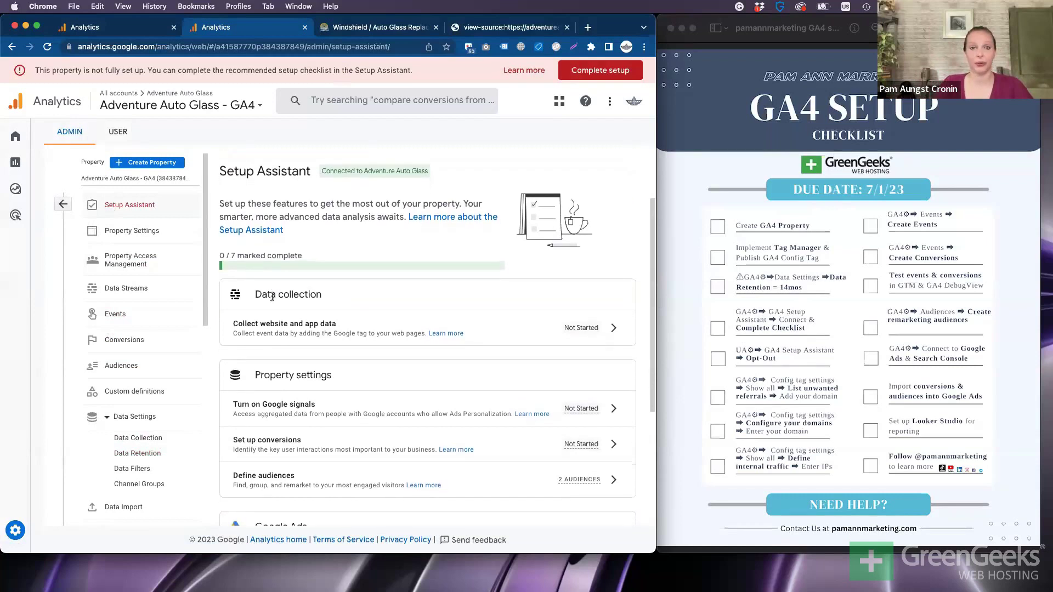
{"action": "scroll", "coordinate": [329, 307], "scroll_direction": "down", "scroll_amount": 3}
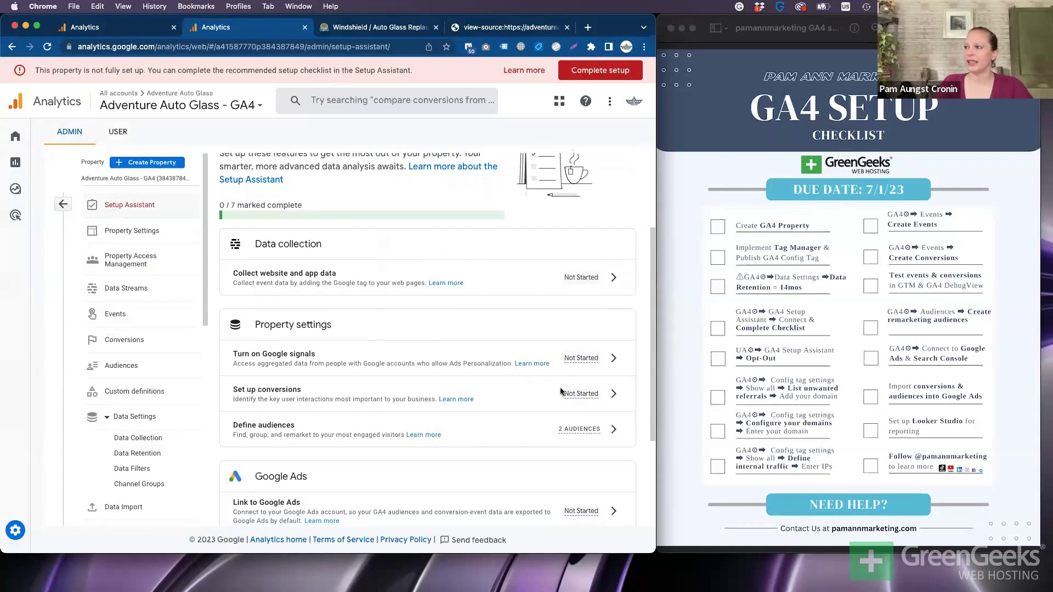
{"action": "right_click", "coordinate": [581, 391]}
{"action": "left_click", "coordinate": [568, 425]}
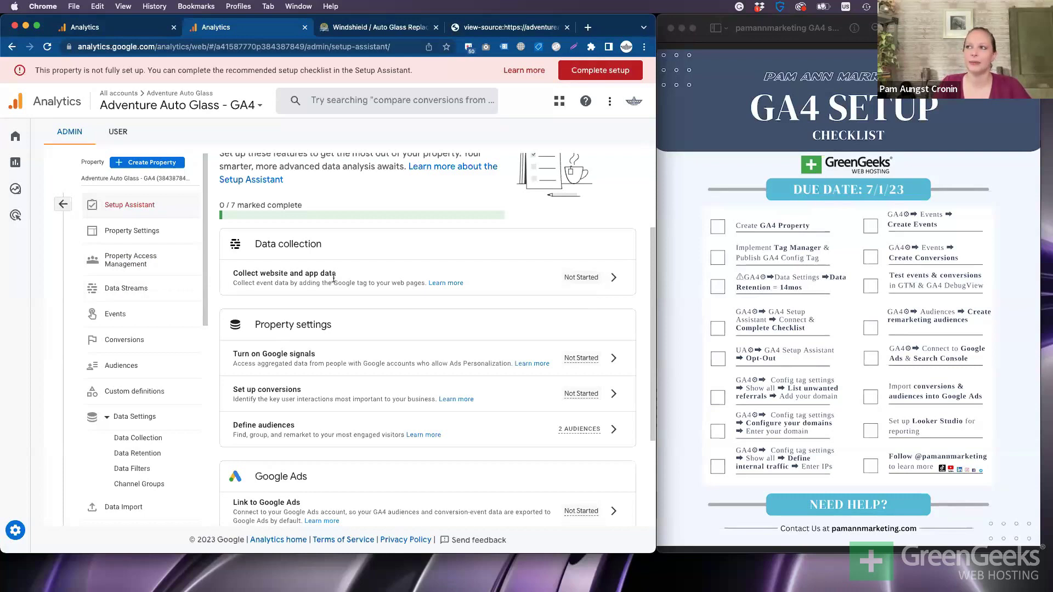
{"action": "left_click", "coordinate": [614, 278]}
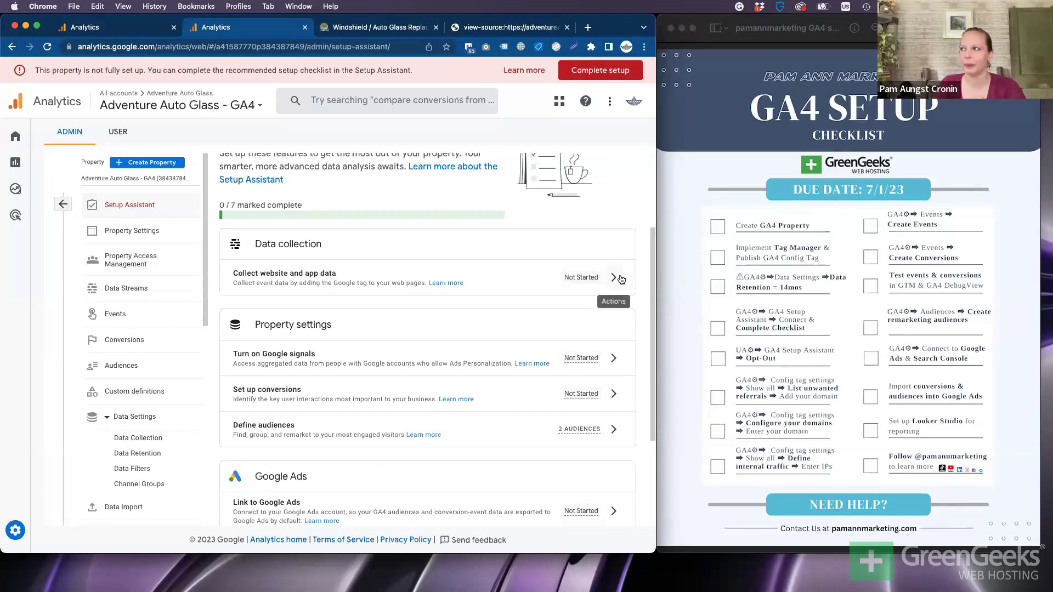
{"action": "left_click", "coordinate": [578, 334]}
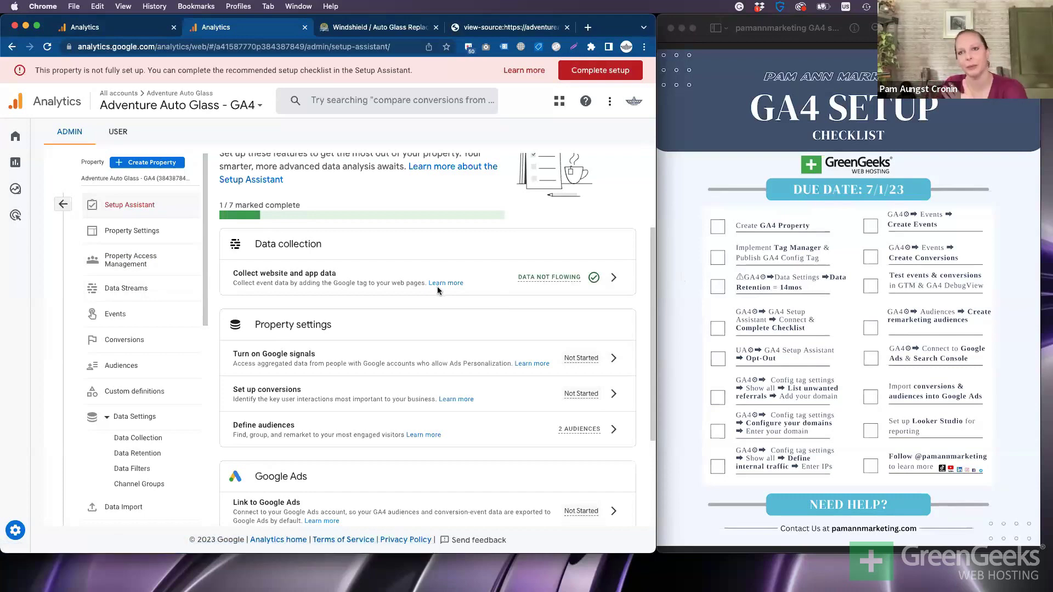
Mark the "Turn on Google signals" item in the property settings checklist as complete
{"action": "scroll", "coordinate": [531, 314], "scroll_direction": "down", "scroll_amount": 2}
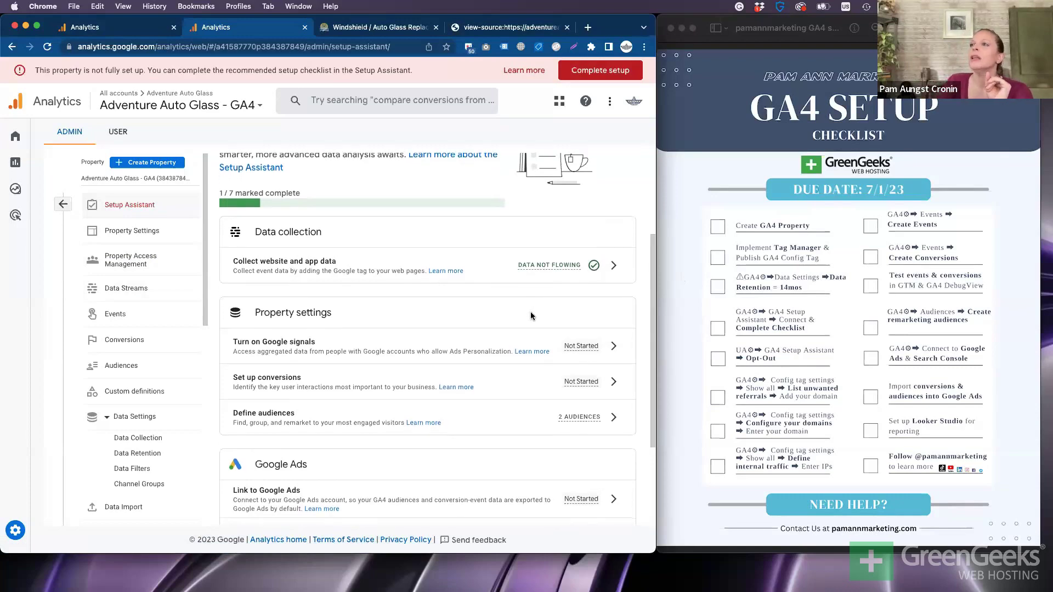
{"action": "scroll", "coordinate": [530, 315], "scroll_direction": "down", "scroll_amount": 3}
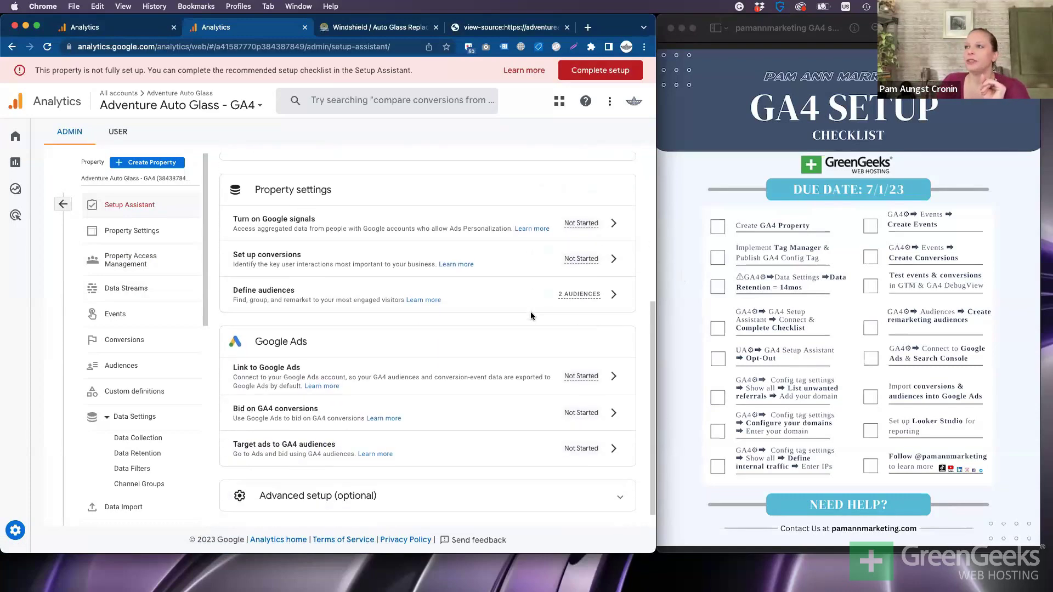
{"action": "mouse_move", "coordinate": [595, 216]}
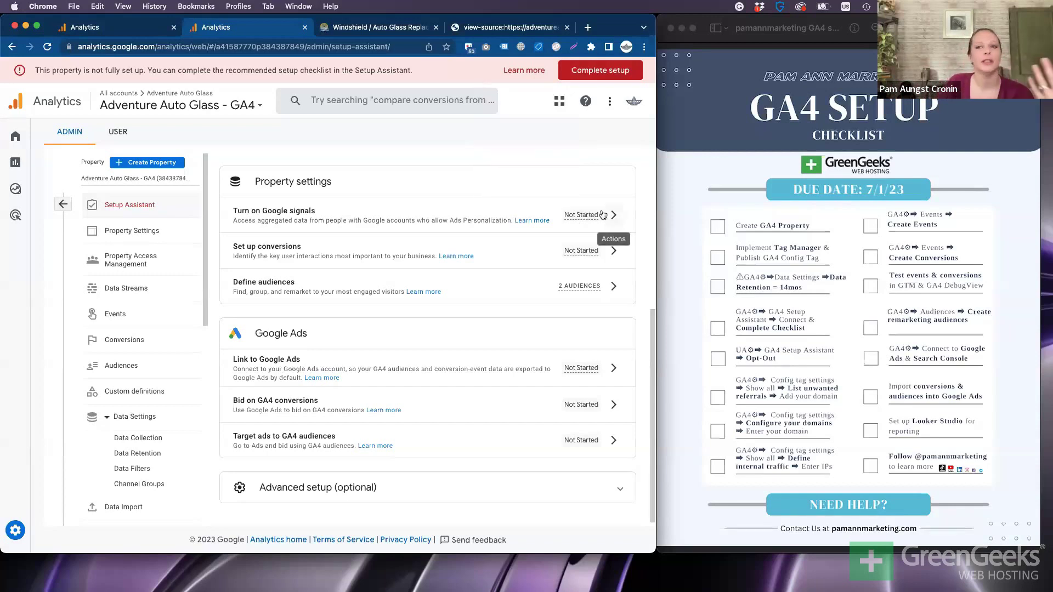
{"action": "left_click", "coordinate": [605, 215]}
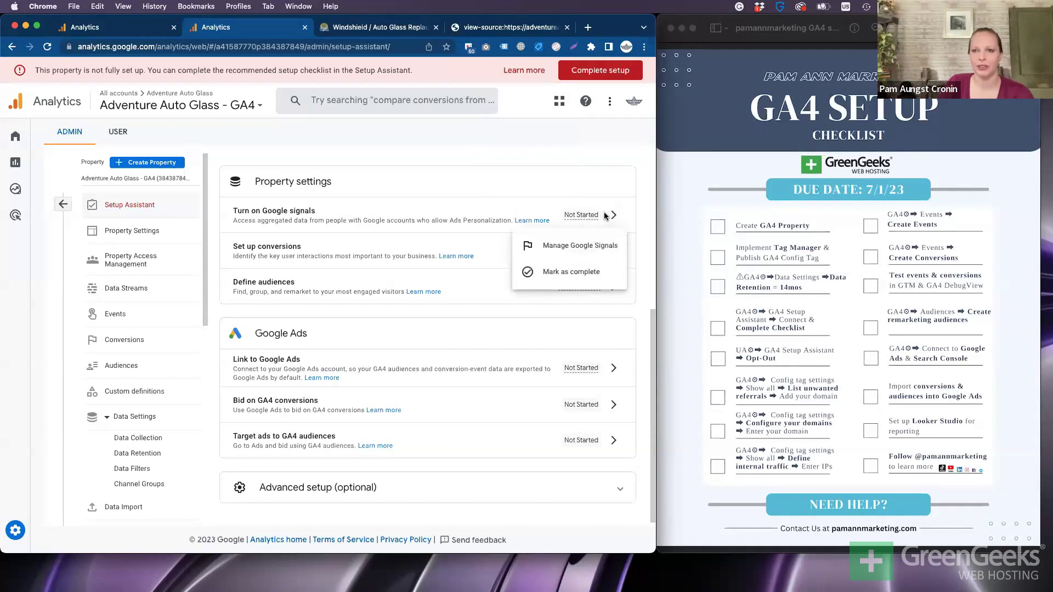
{"action": "left_click", "coordinate": [585, 271]}
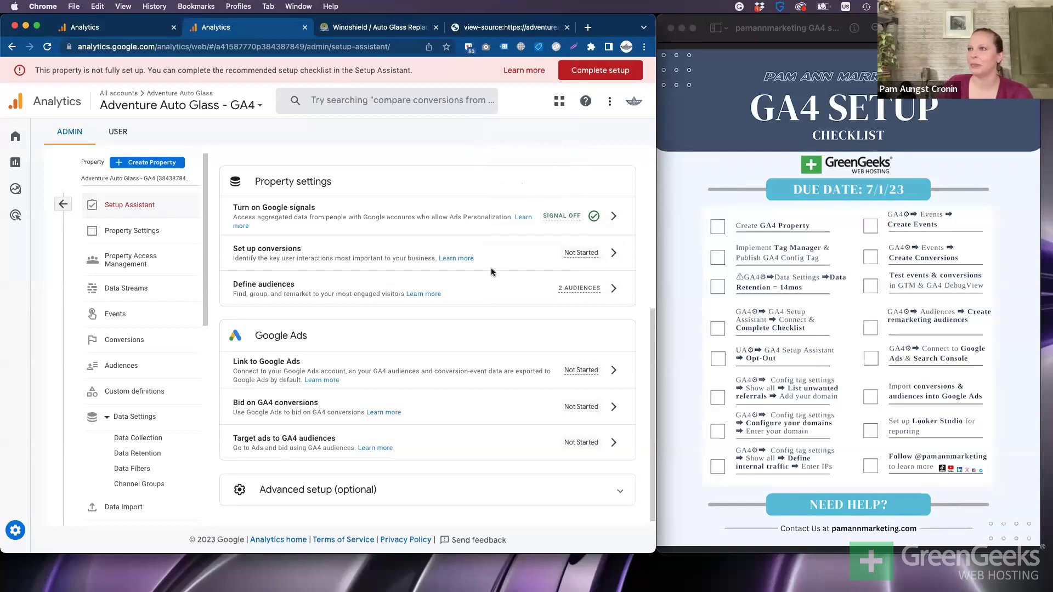
Consult the help article on importing audiences from Universal Analytics, then mark "Define audiences" as complete in the Setup Assistant
{"action": "mouse_move", "coordinate": [581, 289]}
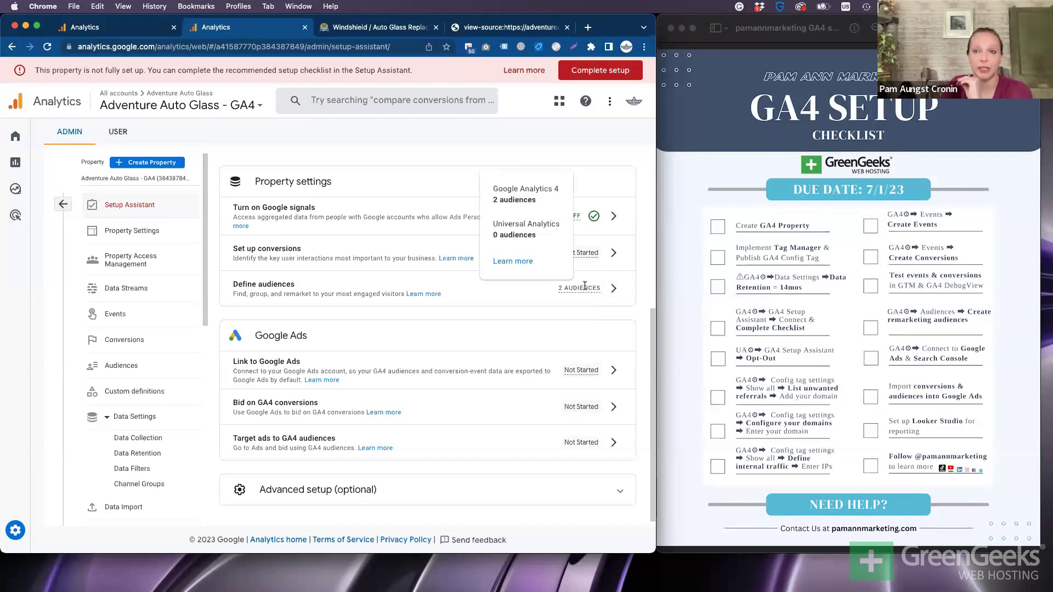
{"action": "left_click", "coordinate": [614, 288]}
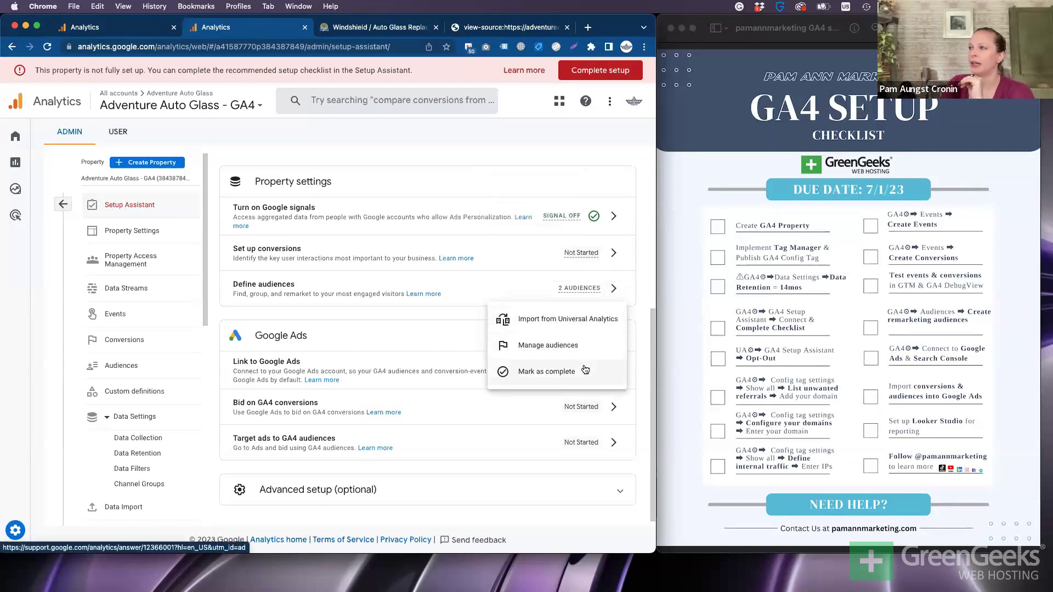
{"action": "left_click", "coordinate": [554, 325]}
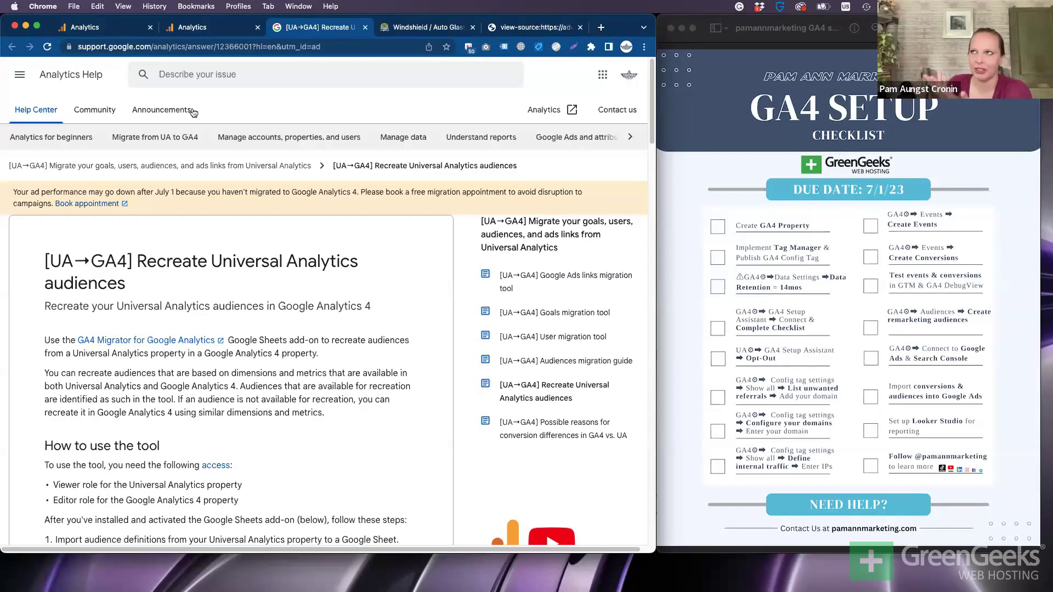
{"action": "left_click", "coordinate": [189, 28]}
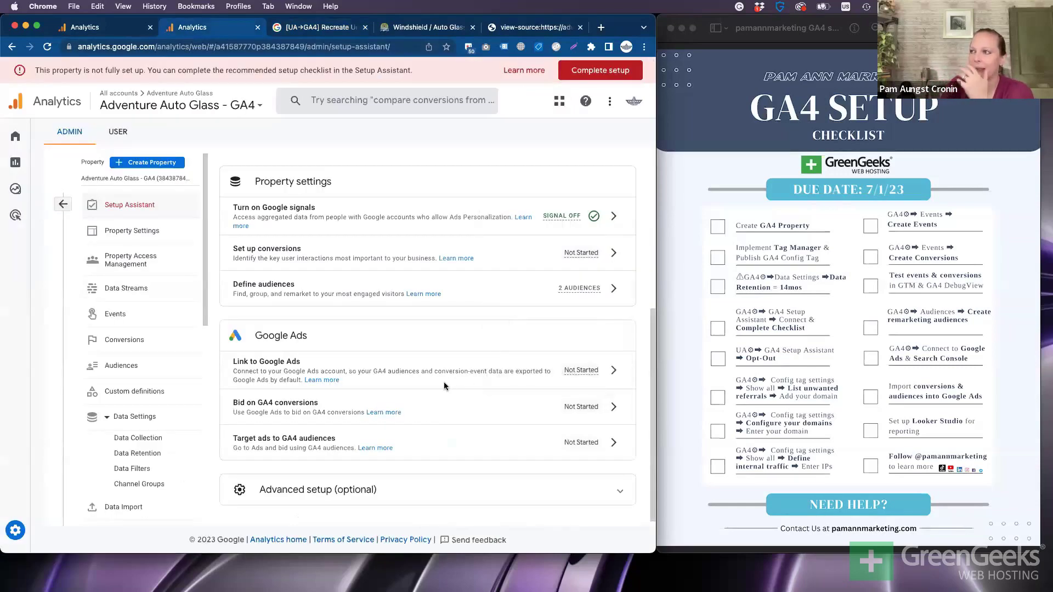
{"action": "left_click", "coordinate": [619, 290]}
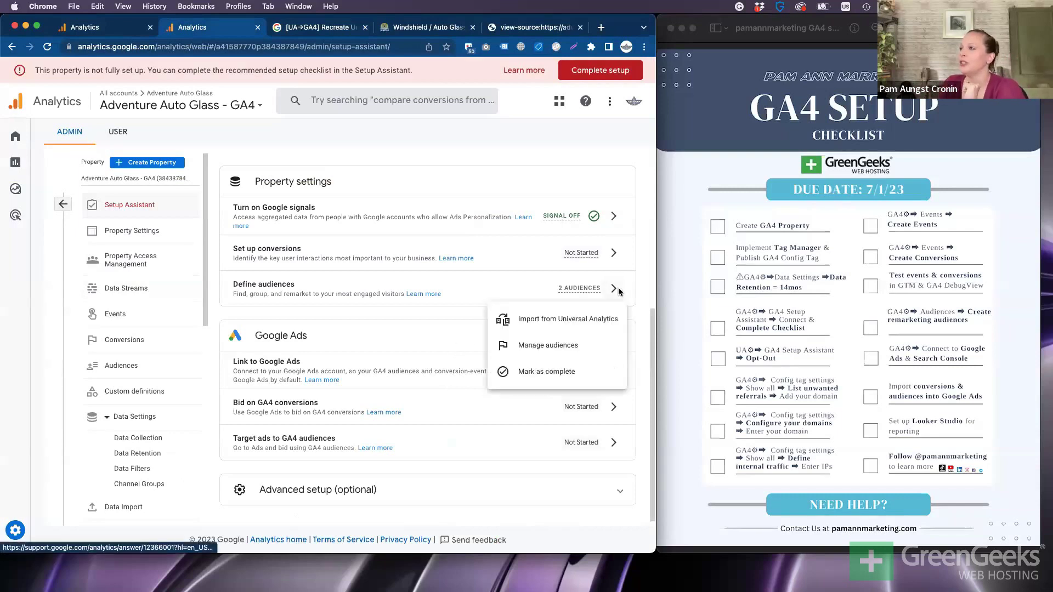
{"action": "left_click", "coordinate": [520, 379]}
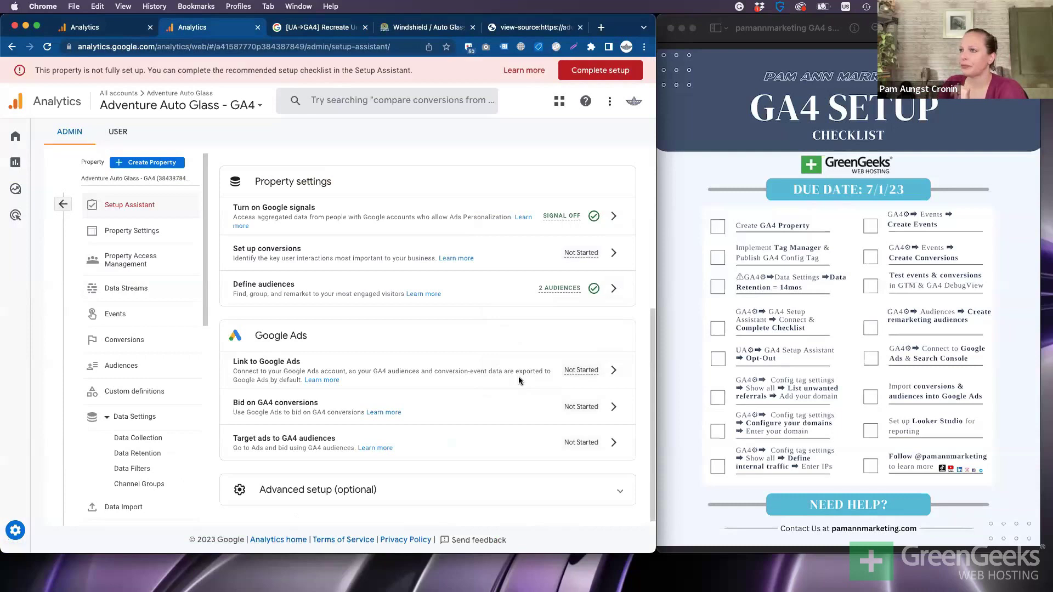
Compare the Google Ads link status of both properties, then open the GA4 property's Google Ads links for management
{"action": "scroll", "coordinate": [476, 359], "scroll_direction": "down", "scroll_amount": 1}
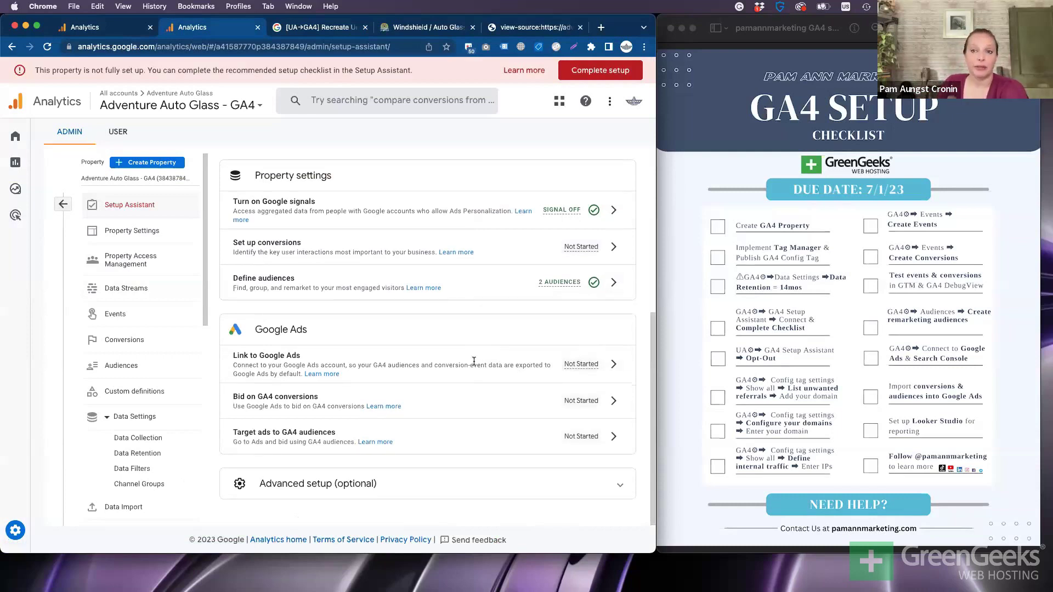
{"action": "left_click", "coordinate": [614, 366]}
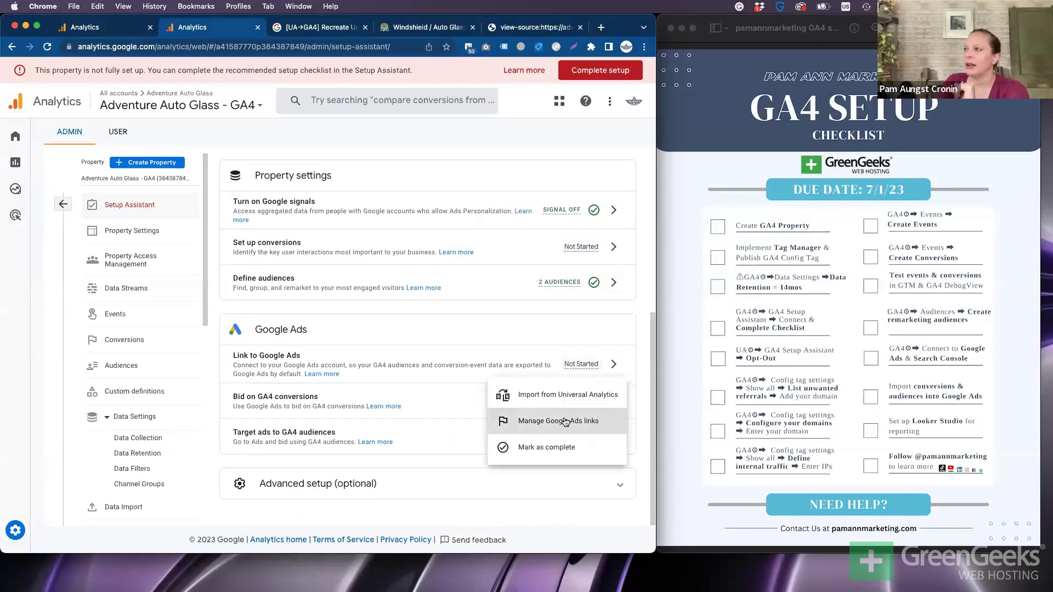
{"action": "left_click", "coordinate": [590, 340]}
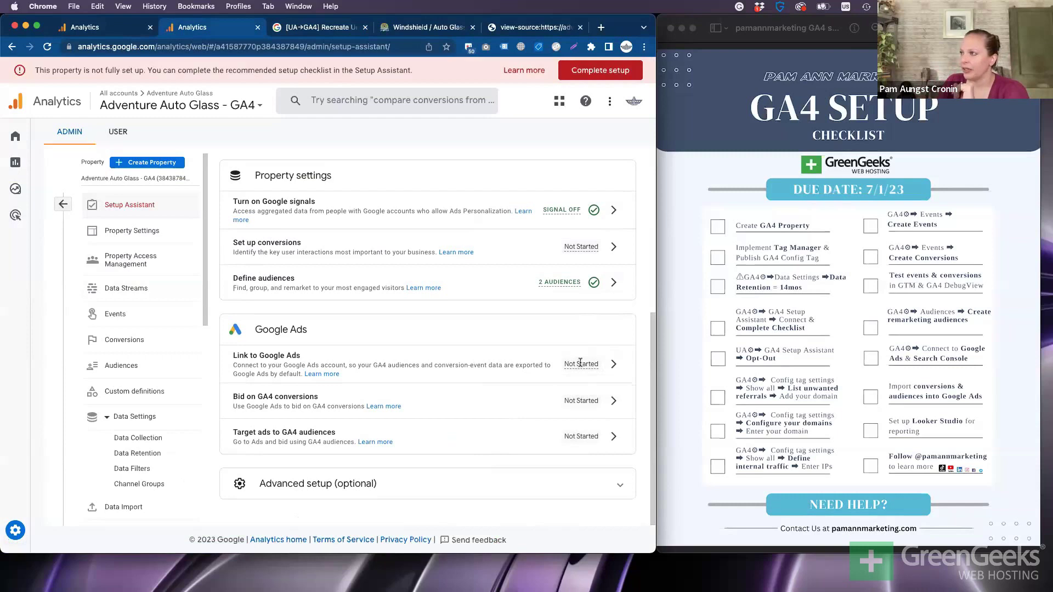
{"action": "mouse_move", "coordinate": [581, 363]}
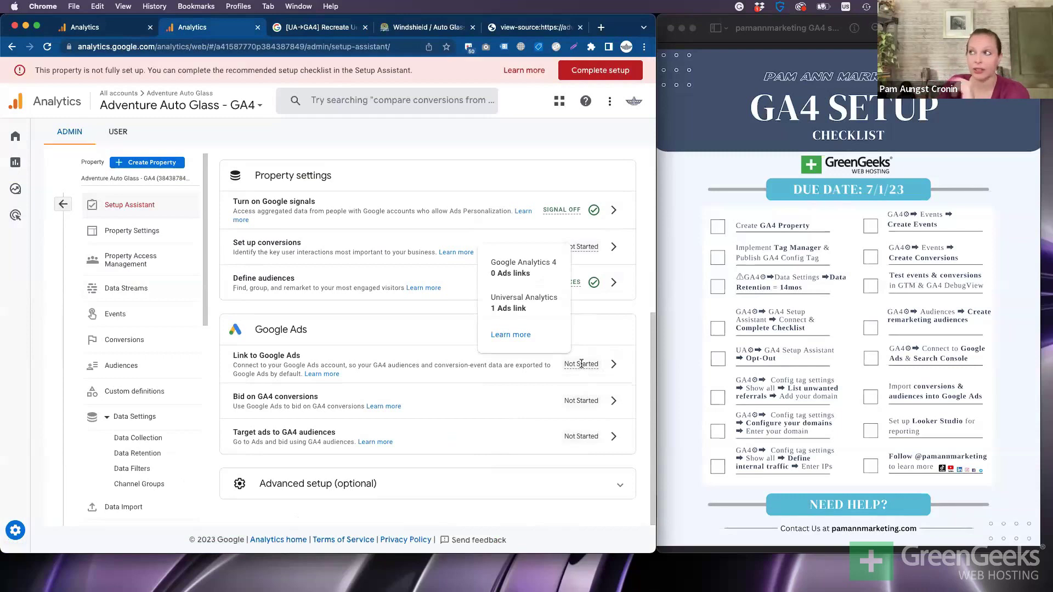
{"action": "left_click", "coordinate": [614, 364]}
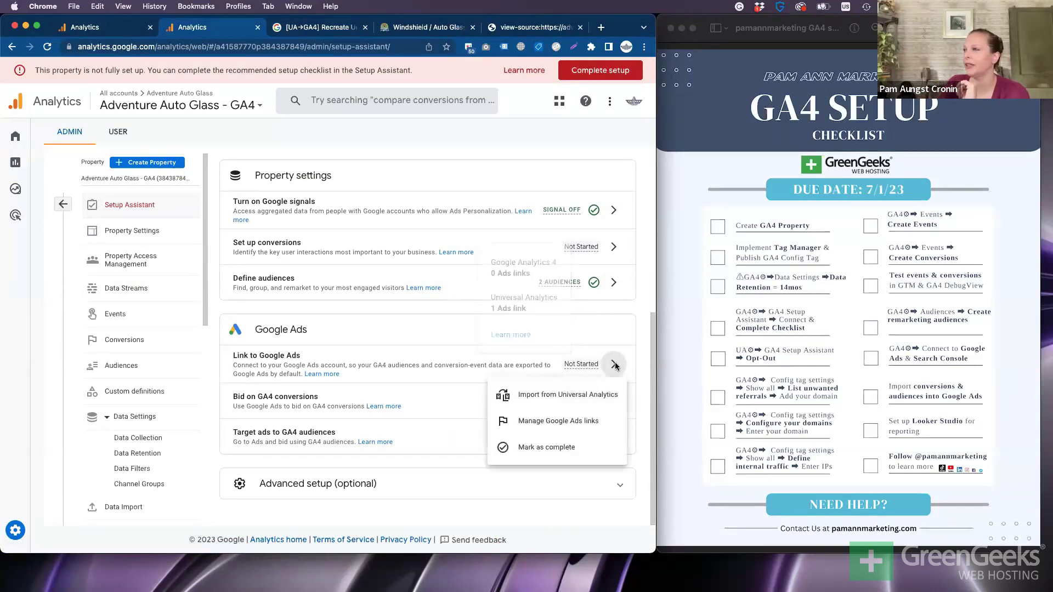
{"action": "left_click", "coordinate": [547, 419]}
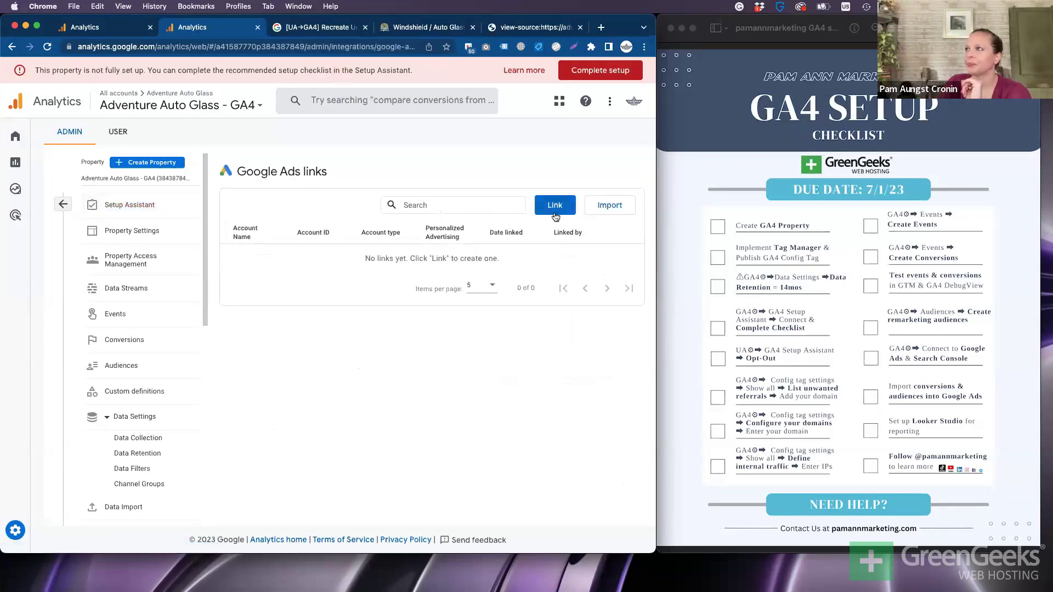
Start a Google Ads link to review the available accounts, including those under the manager account, and close the setup without linking any
{"action": "left_click", "coordinate": [554, 206]}
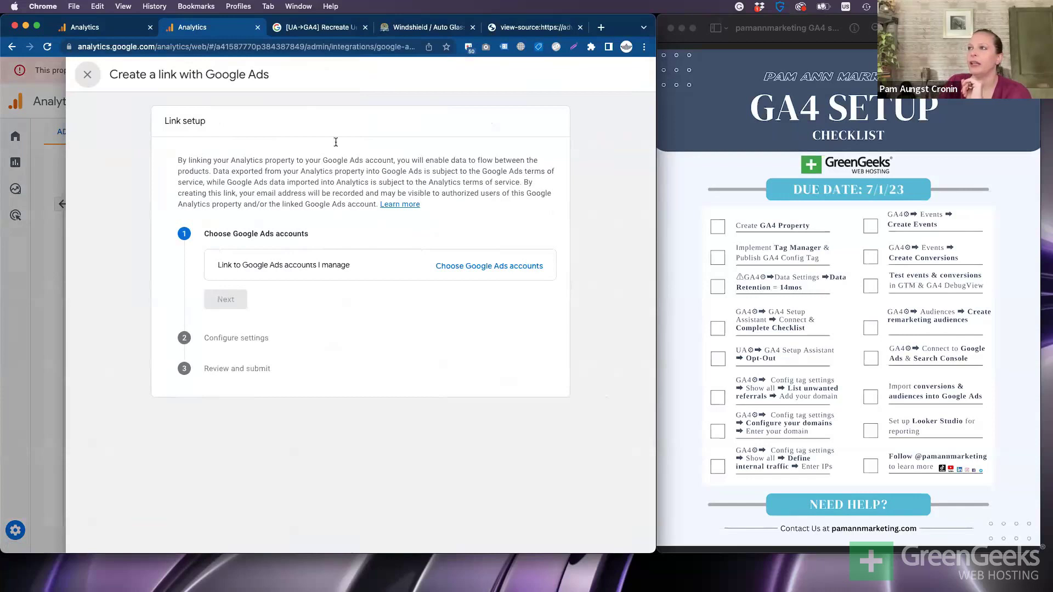
{"action": "left_click", "coordinate": [481, 271]}
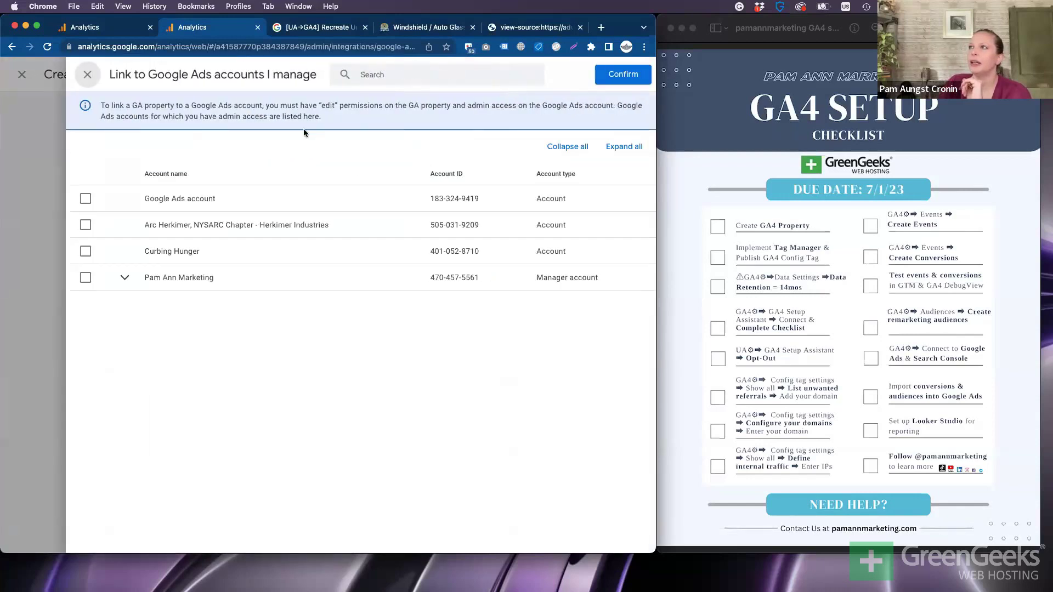
{"action": "left_click", "coordinate": [121, 280]}
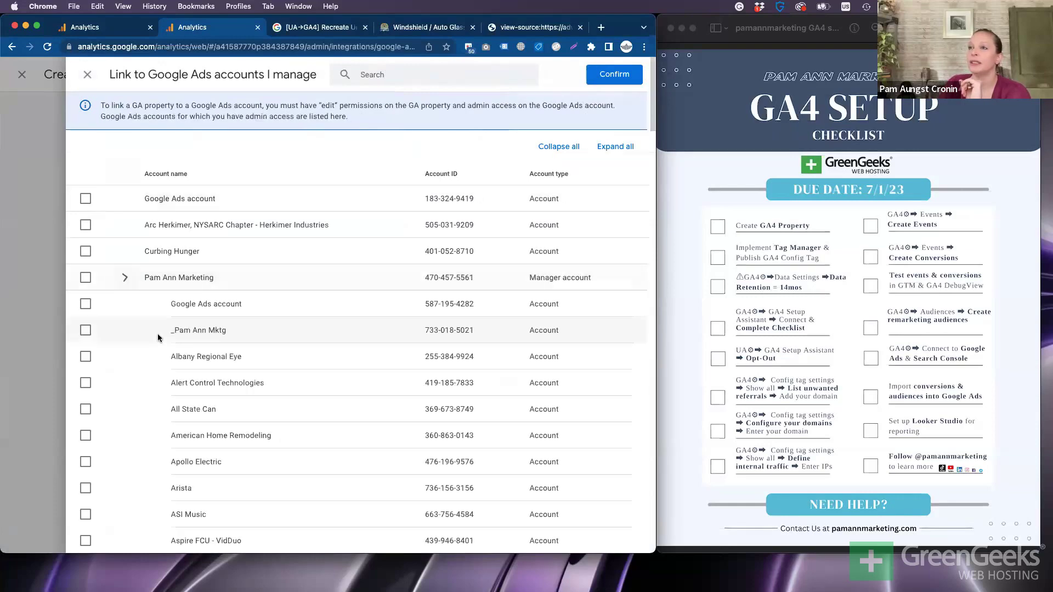
{"action": "left_click", "coordinate": [123, 278]}
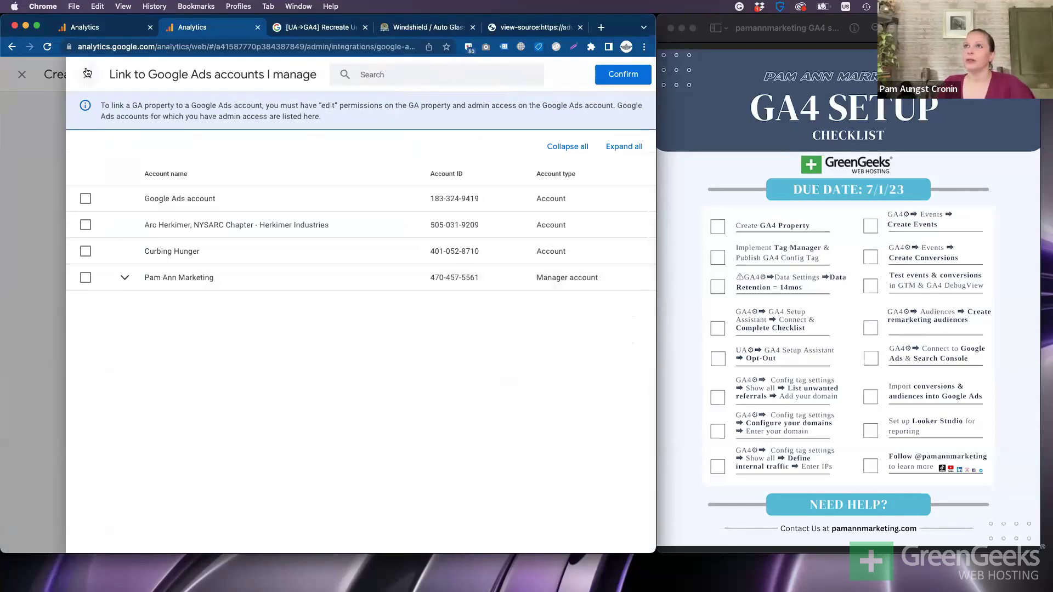
{"action": "key", "text": "Escape"}
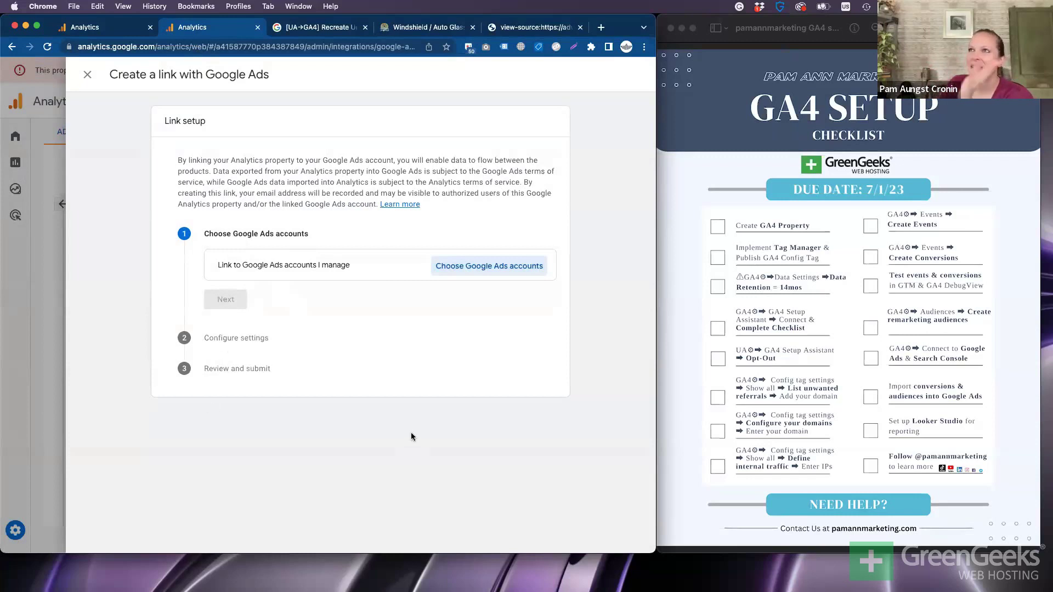
{"action": "left_click", "coordinate": [86, 75]}
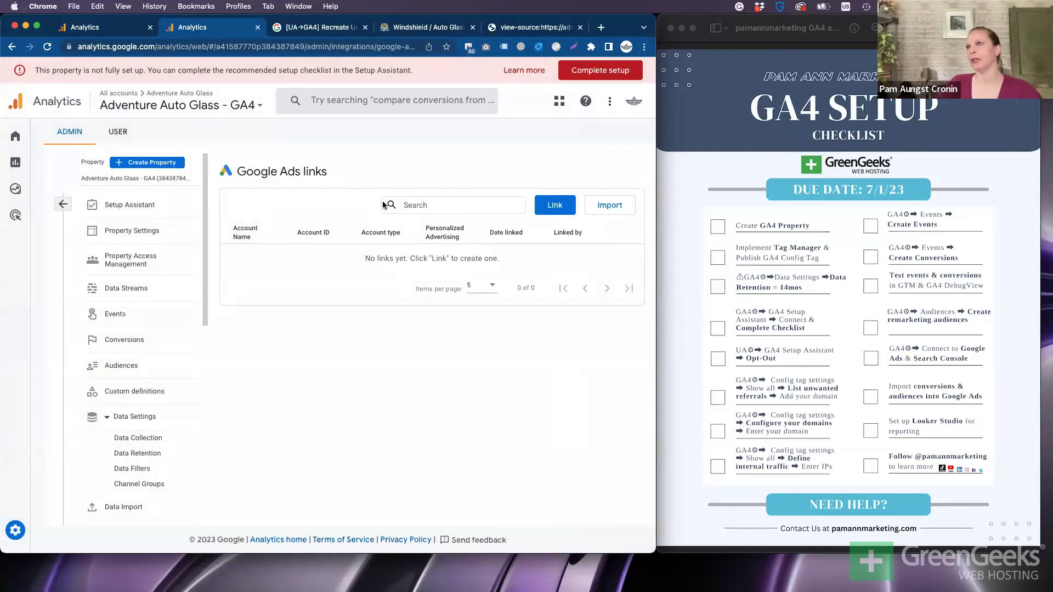
Return to the Setup Assistant checklist and expand the optional advanced setup section
{"action": "left_click", "coordinate": [96, 216]}
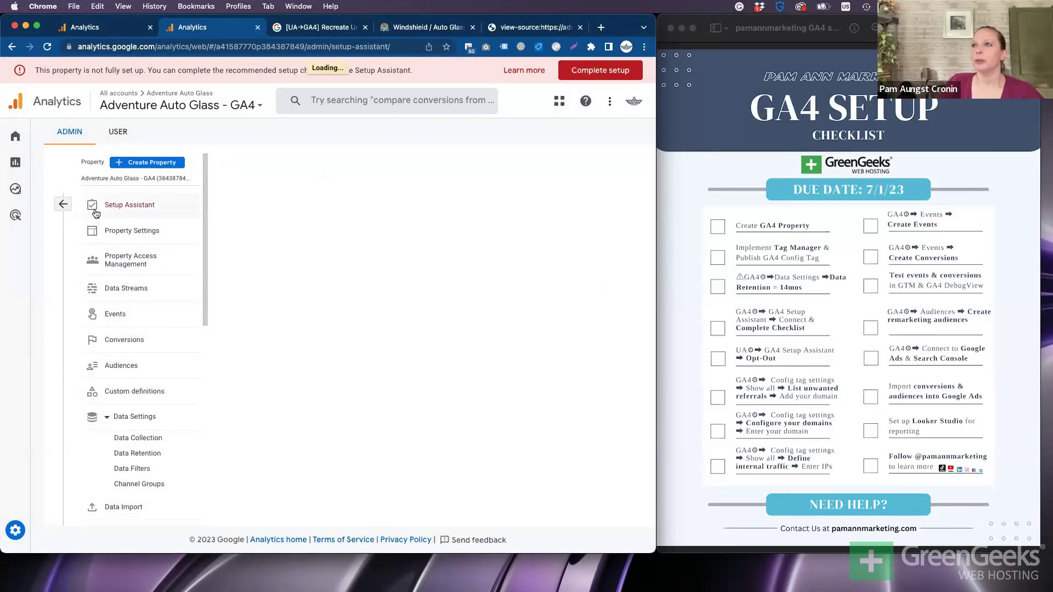
{"action": "scroll", "coordinate": [469, 281], "scroll_direction": "down", "scroll_amount": 3}
{"action": "scroll", "coordinate": [469, 281], "scroll_direction": "down", "scroll_amount": 5}
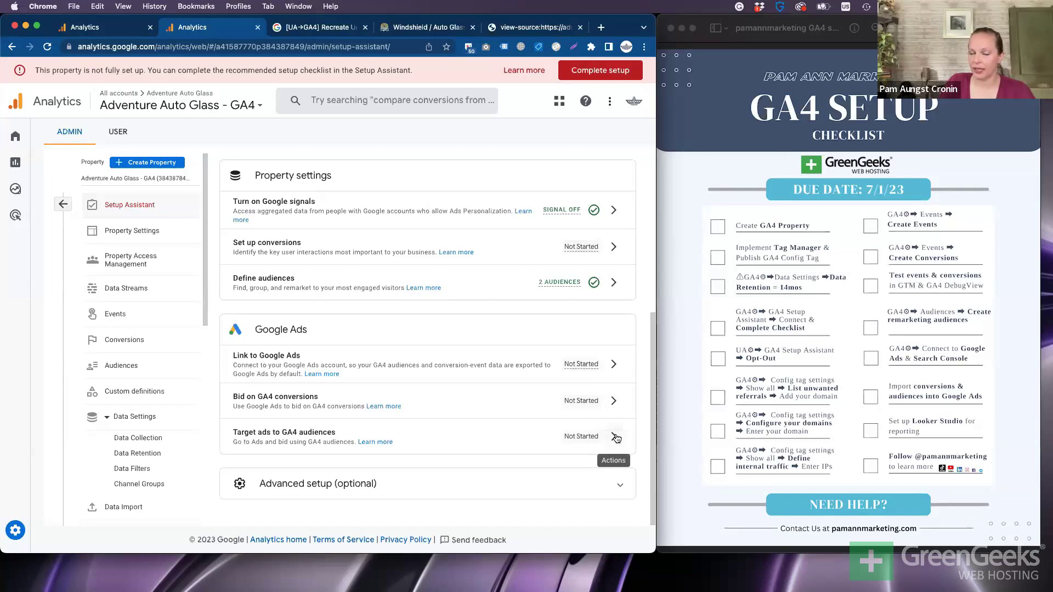
{"action": "left_click", "coordinate": [618, 493]}
{"action": "scroll", "coordinate": [462, 209], "scroll_direction": "down", "scroll_amount": 5}
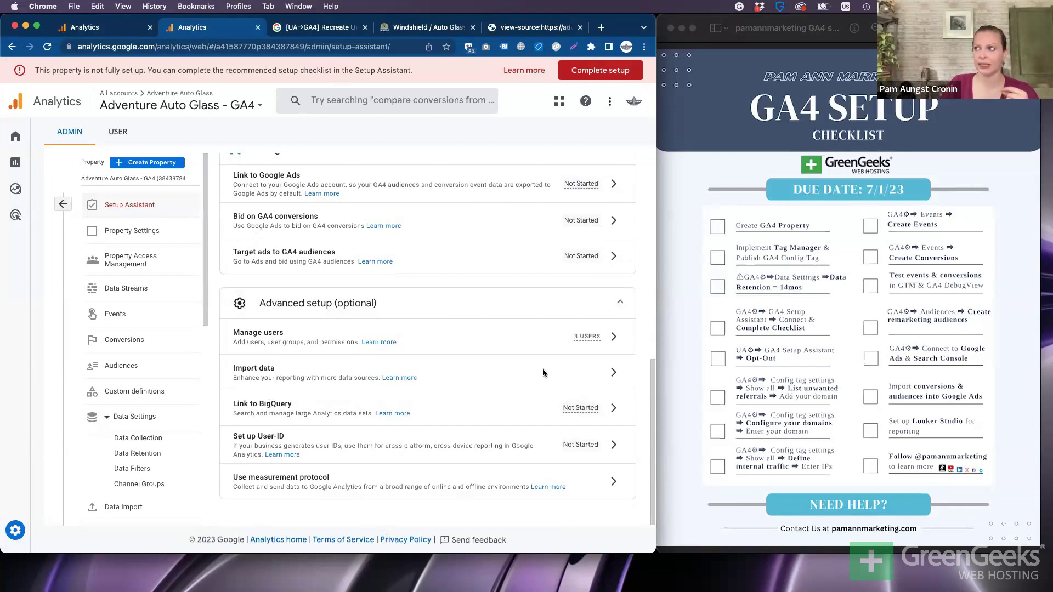
Mark the "Import data" and "Link to BigQuery" items in the advanced setup checklist as complete
{"action": "left_click", "coordinate": [613, 407]}
{"action": "left_click", "coordinate": [615, 406]}
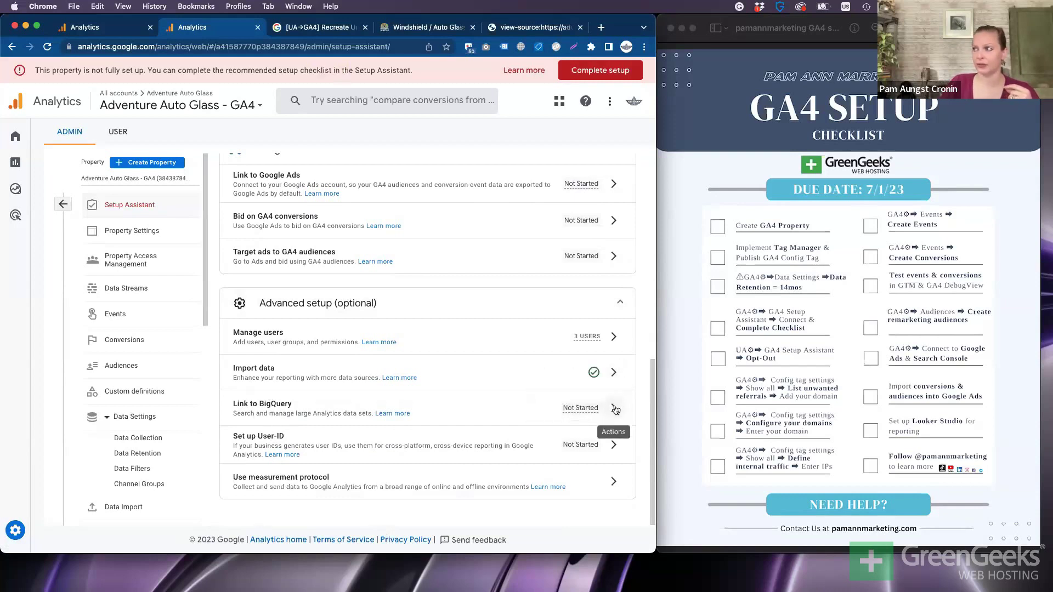
{"action": "left_click", "coordinate": [614, 408]}
{"action": "left_click", "coordinate": [567, 463]}
Mark the "Set up User-ID" and "Use measurement protocol" items in the advanced setup checklist as complete
{"action": "left_click", "coordinate": [614, 444]}
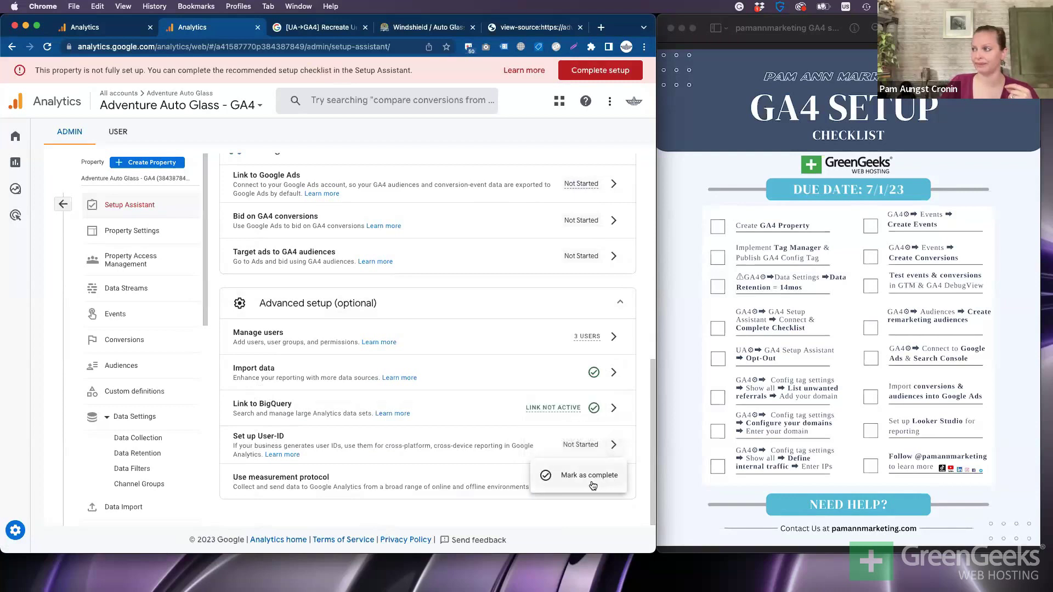
{"action": "right_click", "coordinate": [592, 485]}
{"action": "key", "text": "Escape"}
{"action": "left_click", "coordinate": [629, 485]}
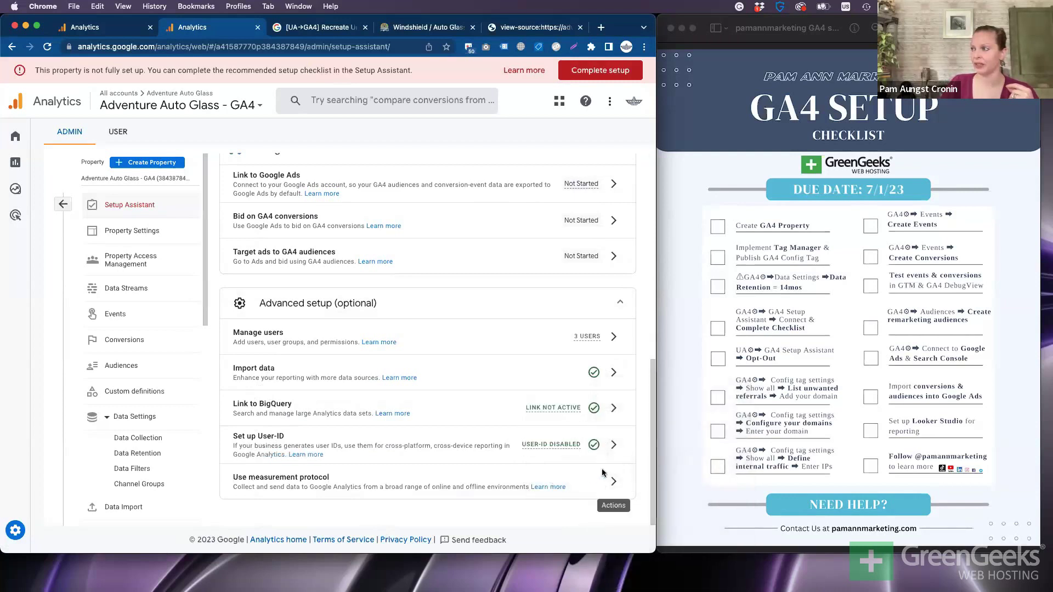
{"action": "left_click", "coordinate": [614, 481]}
{"action": "left_click", "coordinate": [545, 513]}
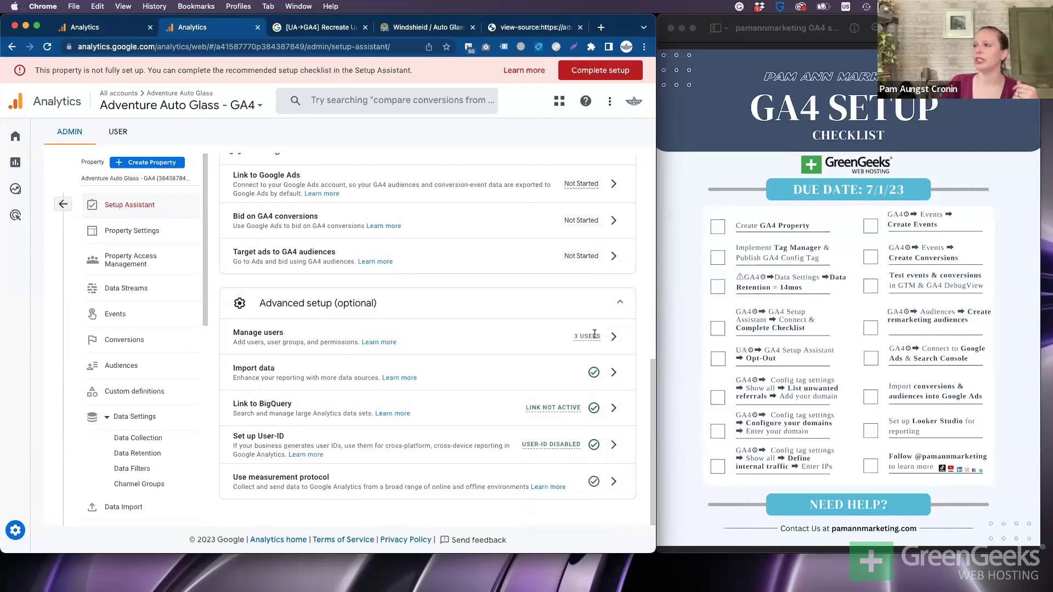
Compare the "Manage users" status of both properties and review the overall progress of the Setup Assistant checklist
{"action": "mouse_move", "coordinate": [594, 334]}
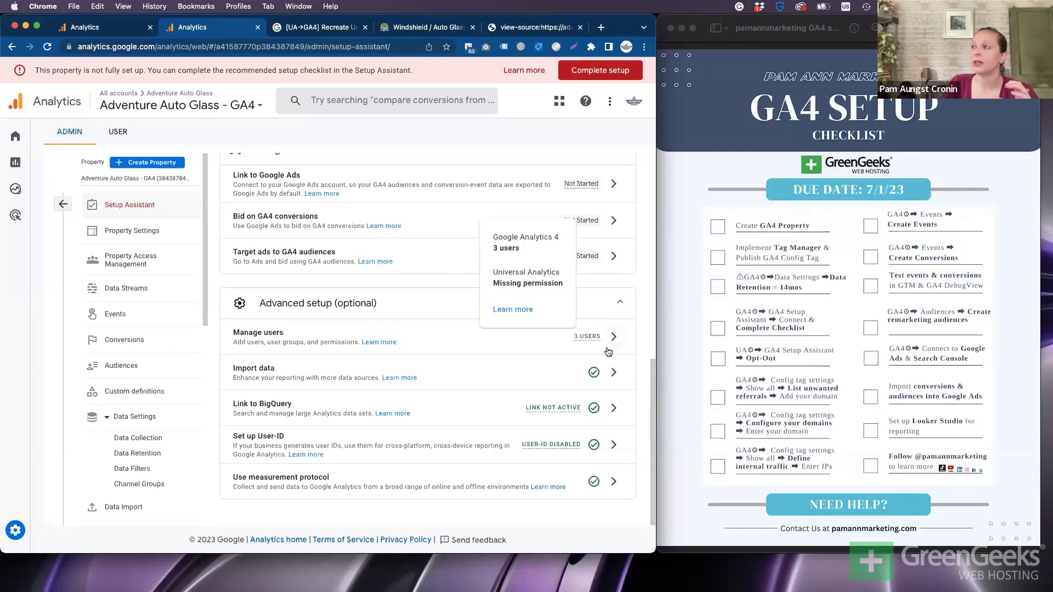
{"action": "left_click_drag", "start_coordinate": [652, 381], "coordinate": [642, 225]}
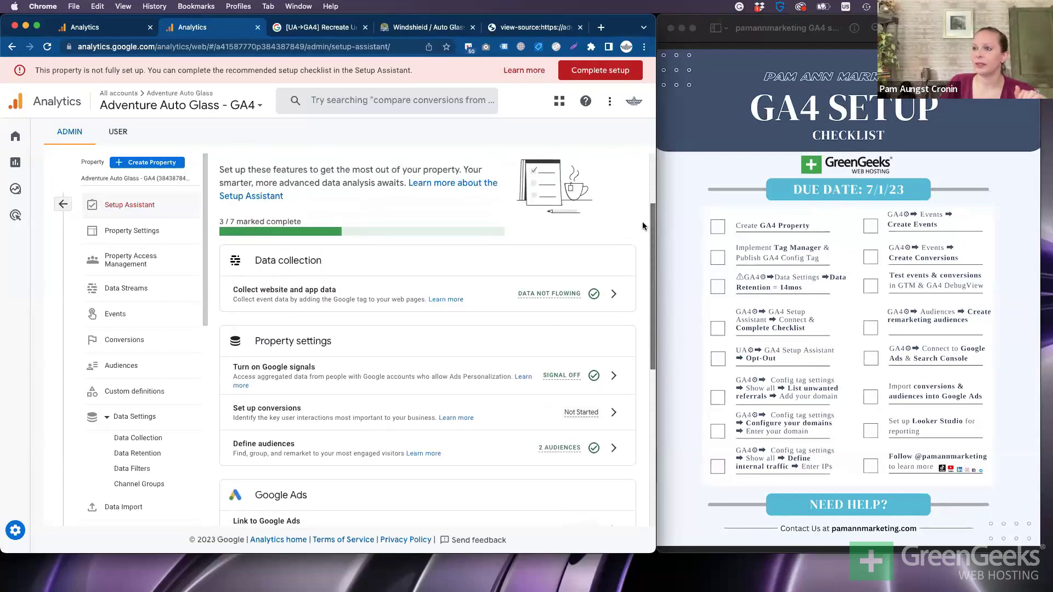
{"action": "scroll", "coordinate": [642, 228], "scroll_direction": "down", "scroll_amount": 3}
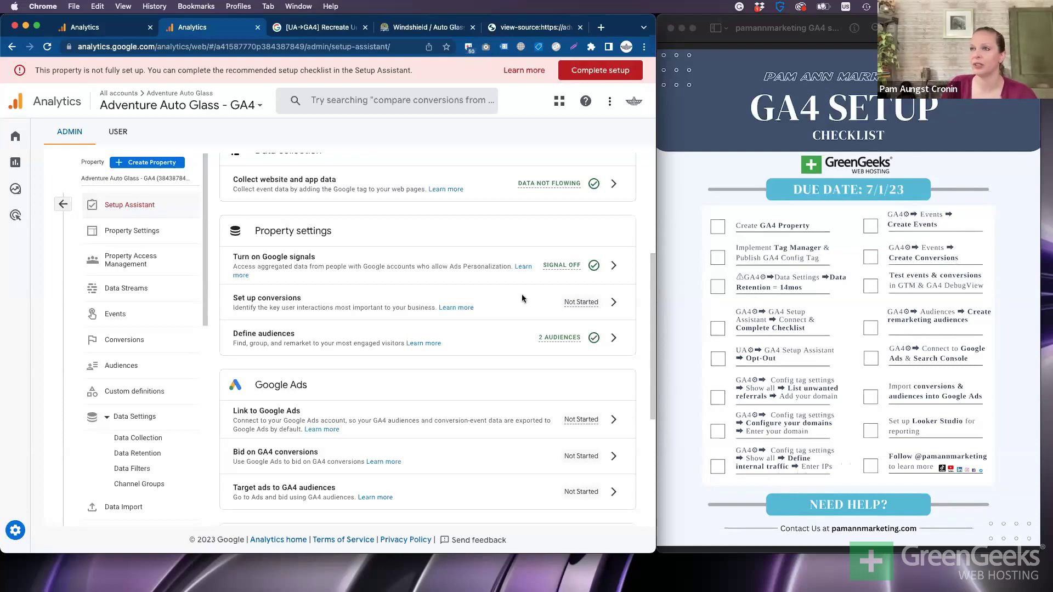
{"action": "scroll", "coordinate": [370, 378], "scroll_direction": "up", "scroll_amount": 1}
{"action": "scroll", "coordinate": [370, 373], "scroll_direction": "up", "scroll_amount": 5}
{"action": "scroll", "coordinate": [370, 373], "scroll_direction": "down", "scroll_amount": 5}
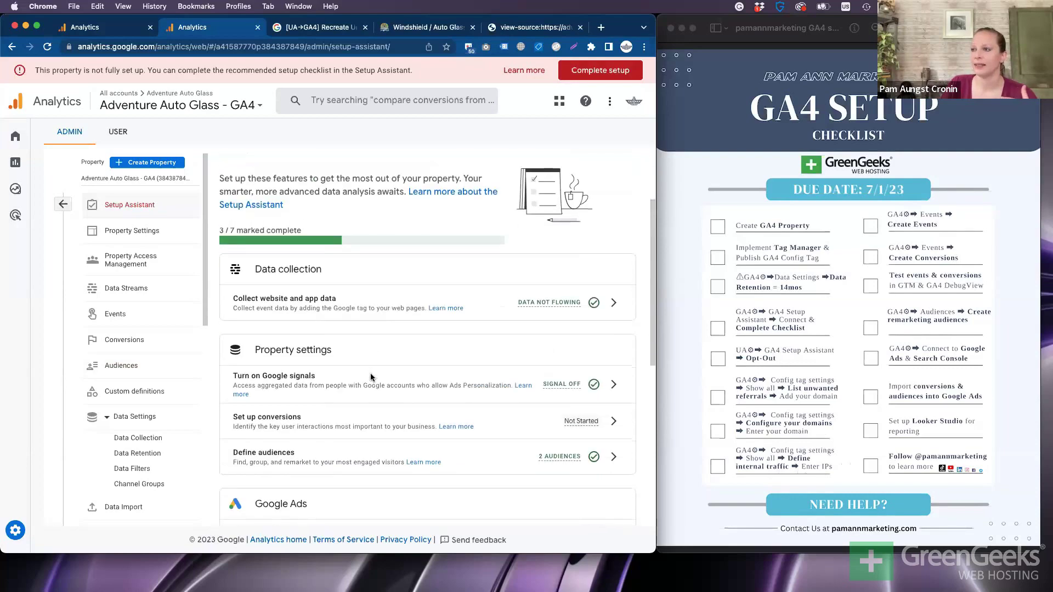
Open the conversions management from the "Set up conversions" item, and examine the property's conversion events and existing events lists
{"action": "left_click", "coordinate": [610, 326]}
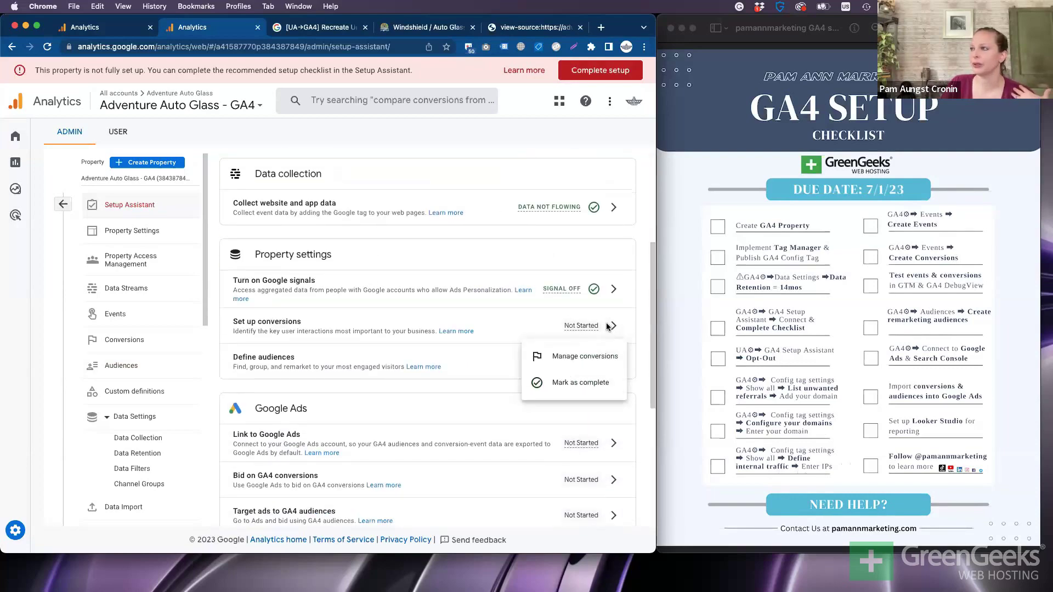
{"action": "left_click", "coordinate": [602, 356]}
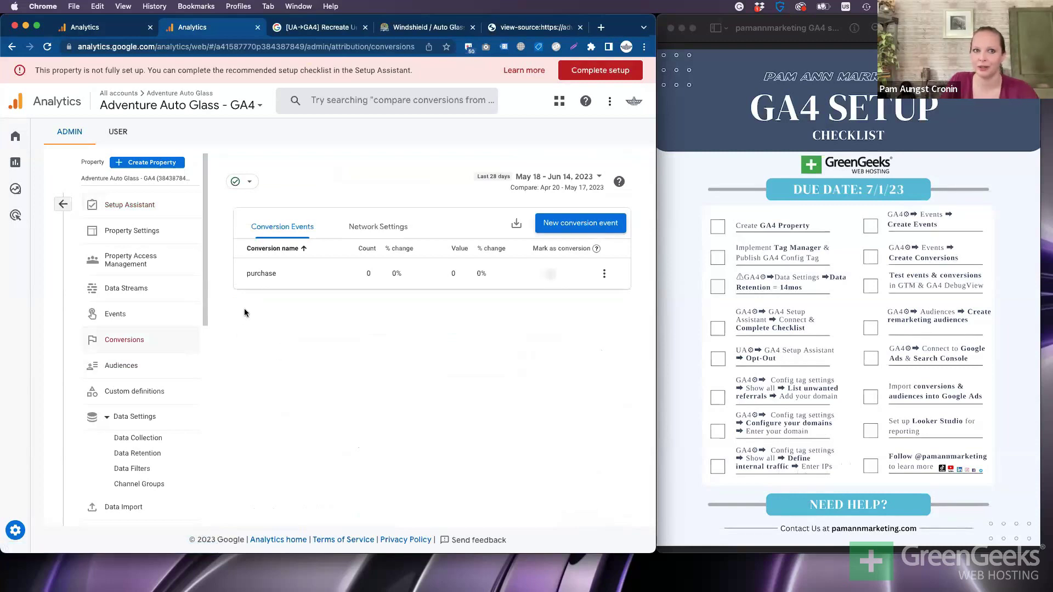
{"action": "left_click", "coordinate": [126, 317]}
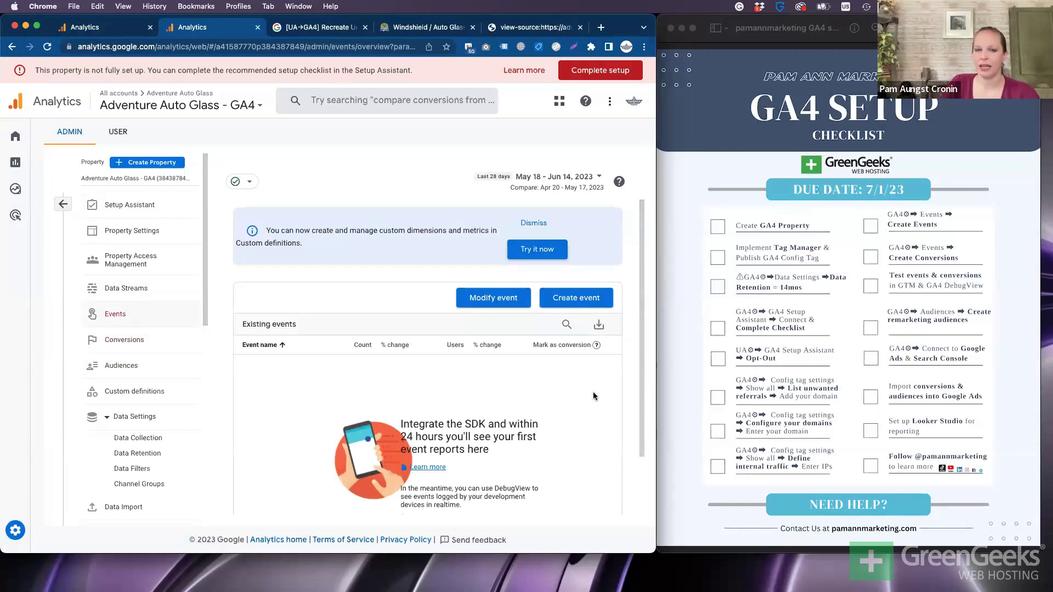
{"action": "scroll", "coordinate": [588, 390], "scroll_direction": "down", "scroll_amount": 1}
{"action": "scroll", "coordinate": [584, 386], "scroll_direction": "up", "scroll_amount": 1}
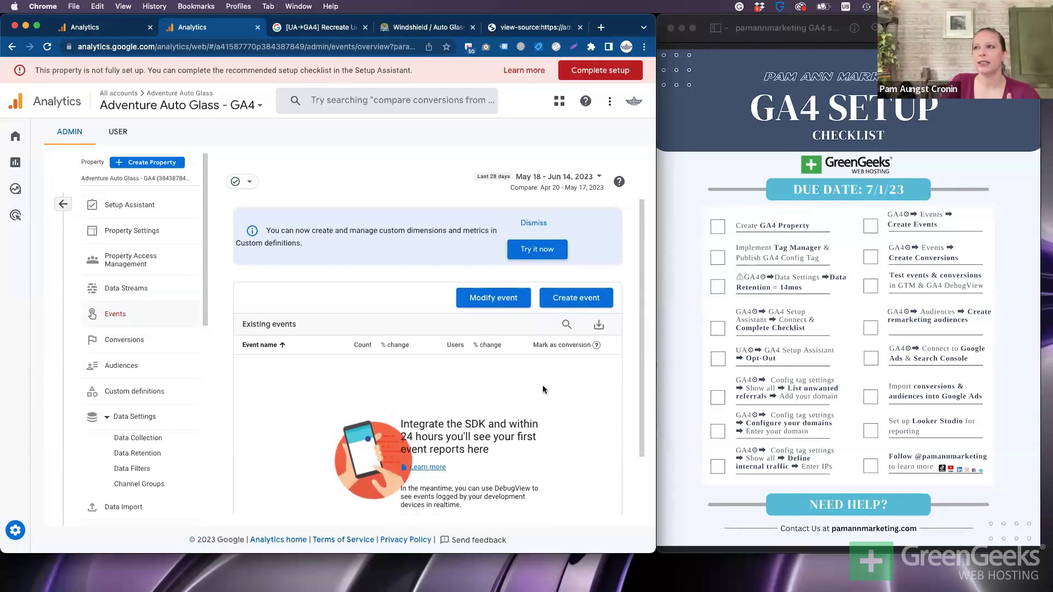
{"action": "scroll", "coordinate": [533, 390], "scroll_direction": "down", "scroll_amount": 3}
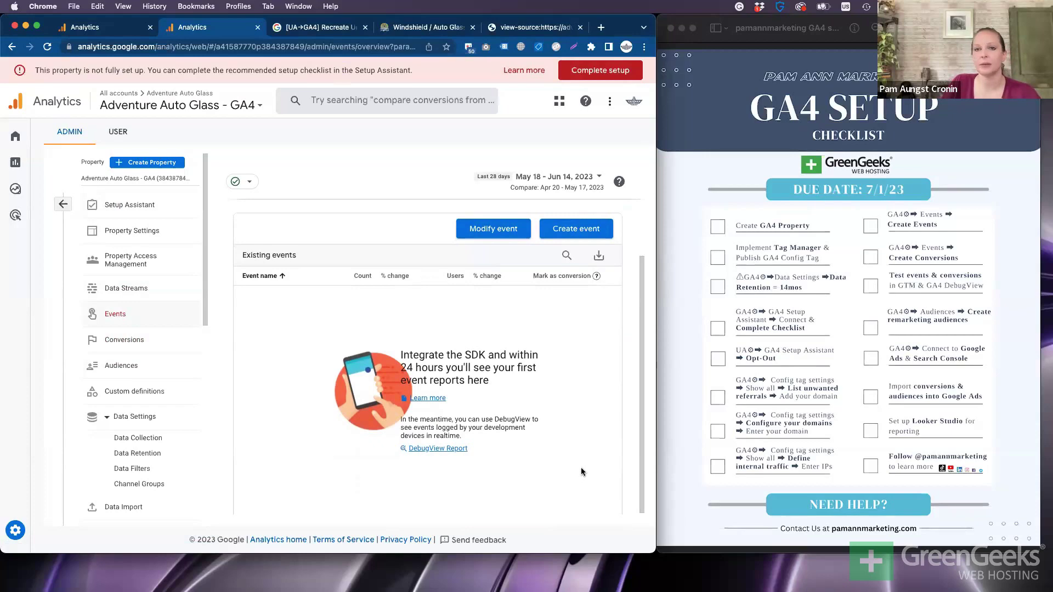
{"action": "scroll", "coordinate": [353, 400], "scroll_direction": "up", "scroll_amount": 1}
{"action": "scroll", "coordinate": [353, 401], "scroll_direction": "up", "scroll_amount": 2}
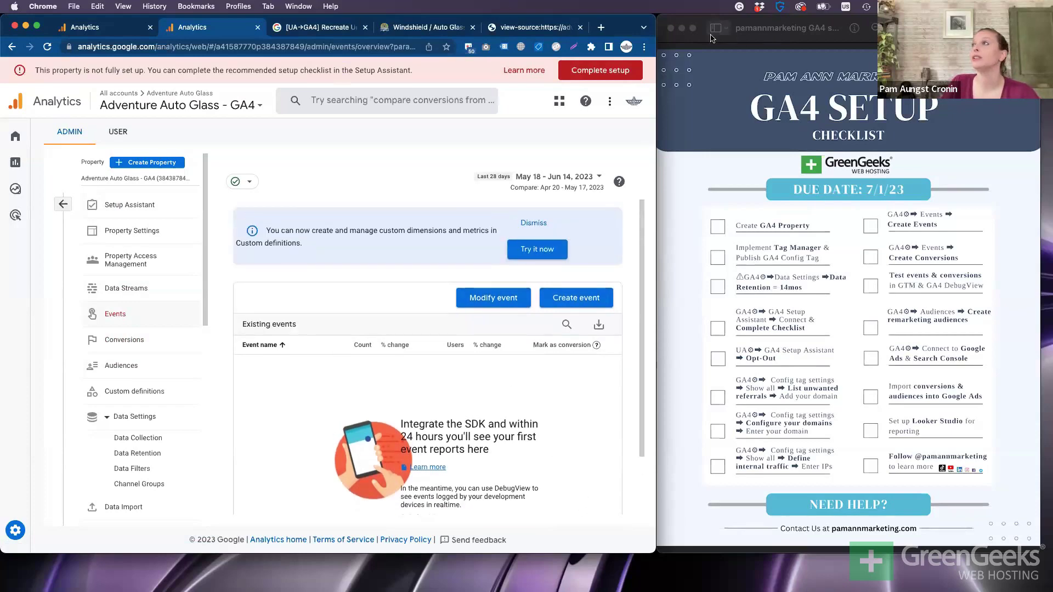
Search the web for "ga4 default events" in a new tab and open the Analytics Help article on automatically collected events
{"action": "left_click", "coordinate": [600, 27]}
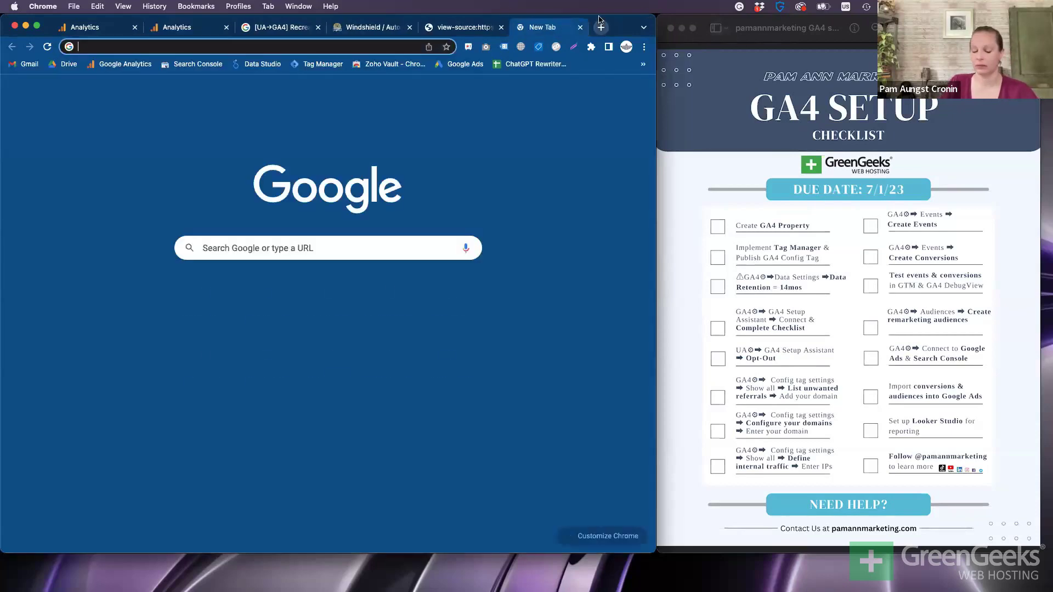
{"action": "type", "text": "ga4 default events"}
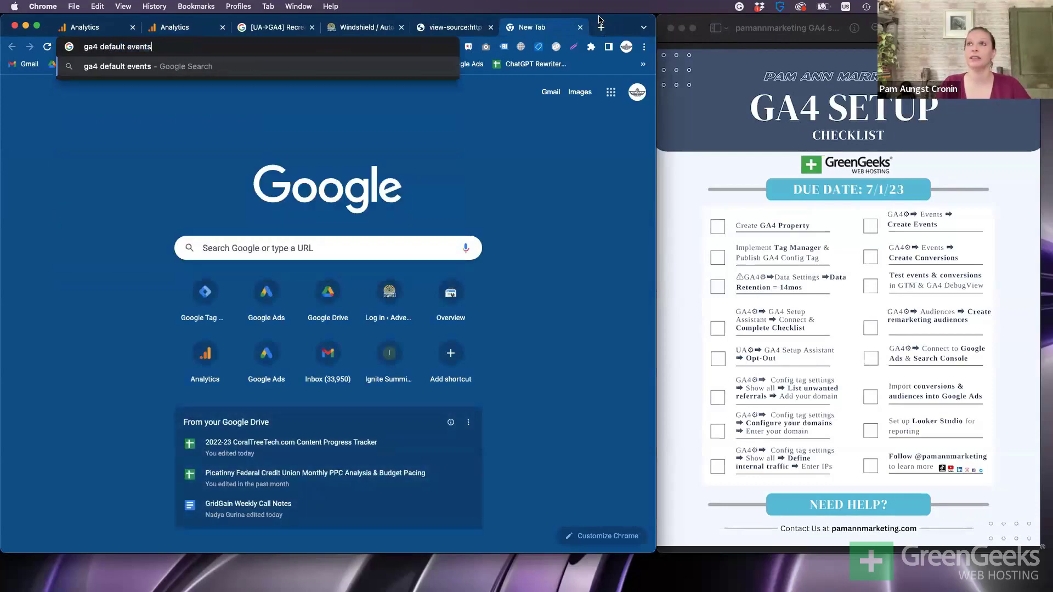
{"action": "key", "text": "Return"}
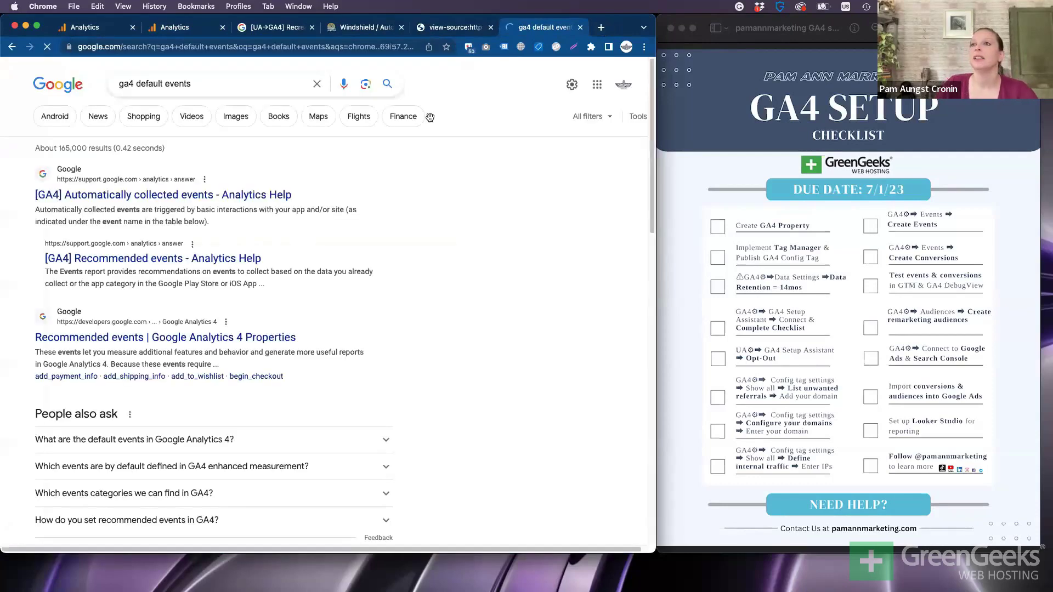
{"action": "left_click", "coordinate": [147, 197]}
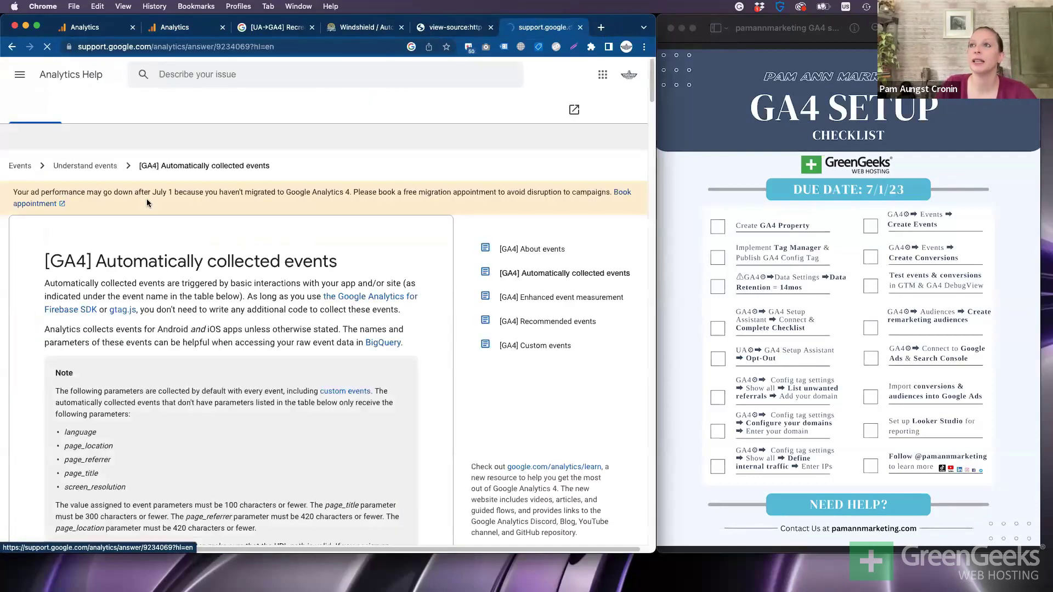
Examine which automatically collected events apply to apps or web, and read the trigger description of the web "click" event
{"action": "scroll", "coordinate": [243, 266], "scroll_direction": "down", "scroll_amount": 10}
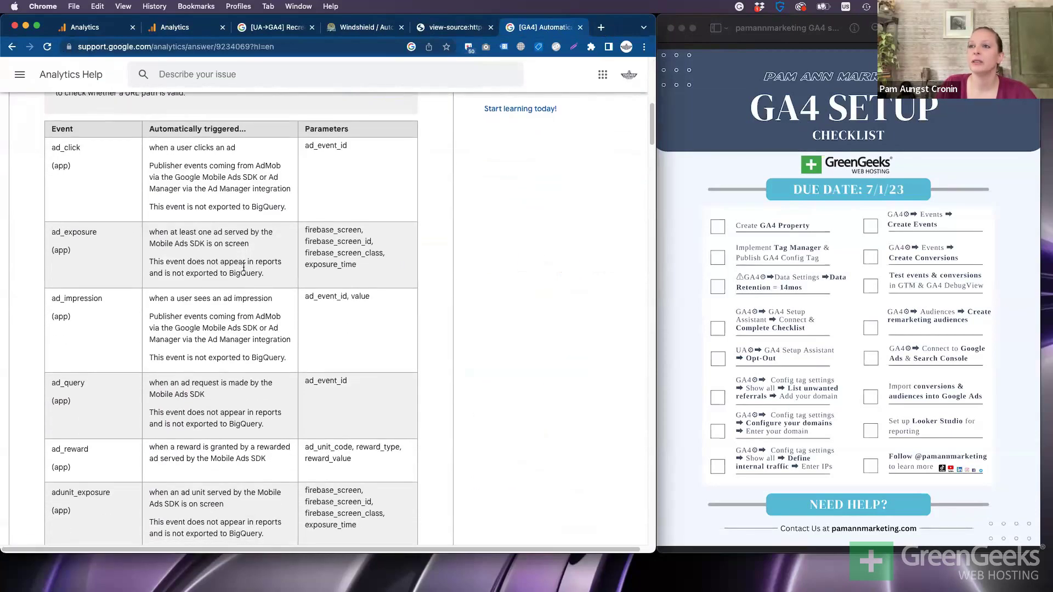
{"action": "left_click_drag", "start_coordinate": [71, 401], "coordinate": [51, 402]}
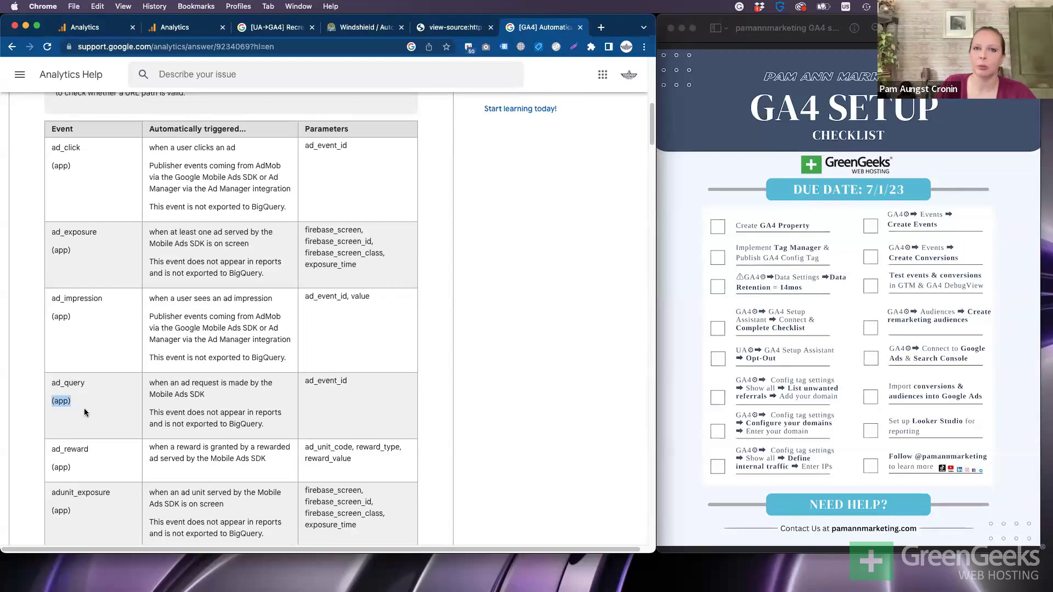
{"action": "scroll", "coordinate": [84, 408], "scroll_direction": "down", "scroll_amount": 7}
{"action": "scroll", "coordinate": [84, 408], "scroll_direction": "down", "scroll_amount": 20}
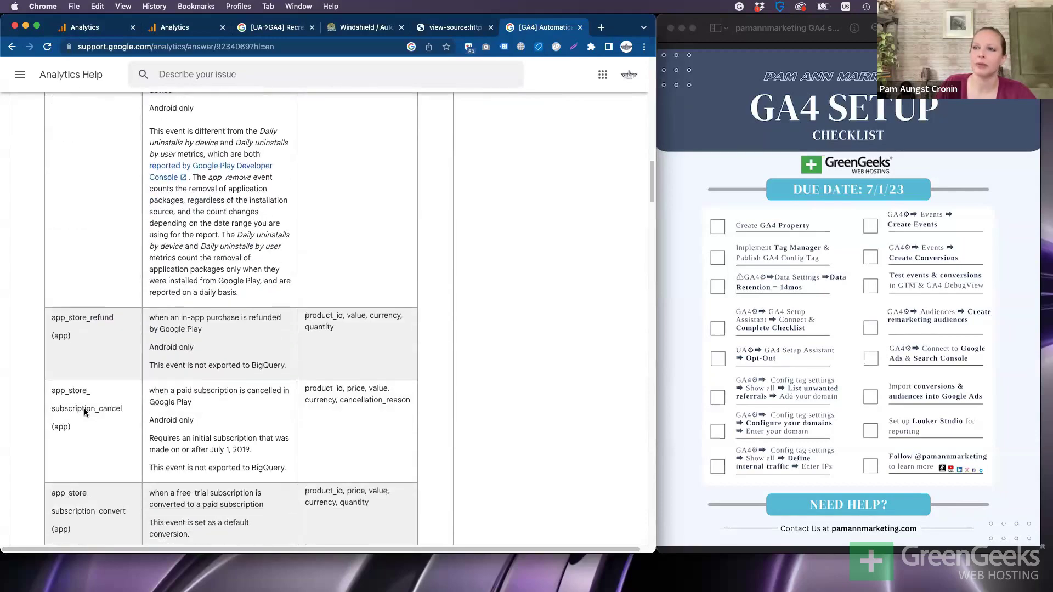
{"action": "scroll", "coordinate": [84, 408], "scroll_direction": "down", "scroll_amount": 3}
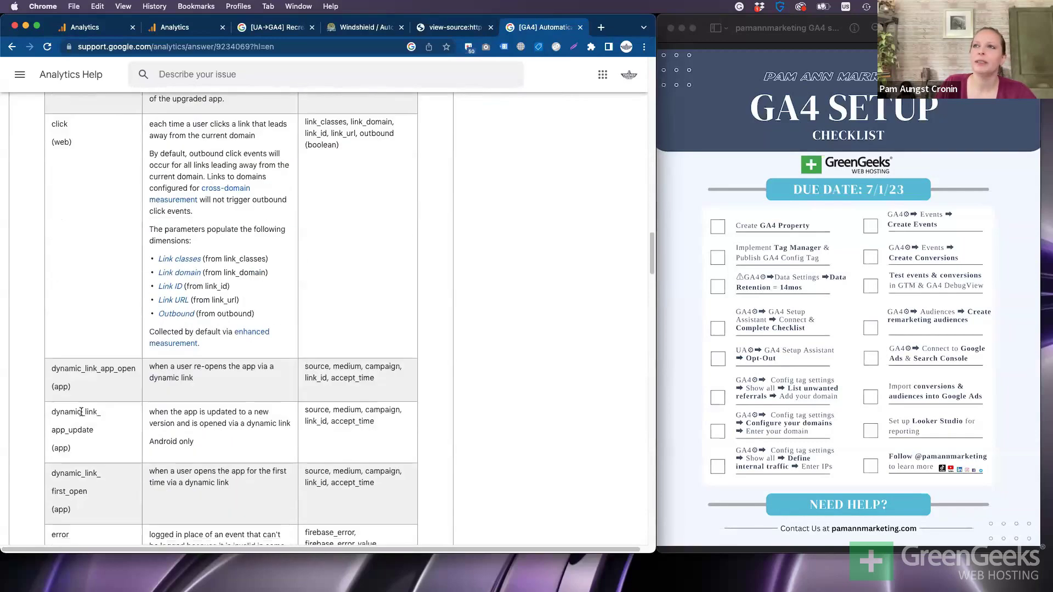
{"action": "scroll", "coordinate": [84, 408], "scroll_direction": "up", "scroll_amount": 3}
{"action": "left_click_drag", "start_coordinate": [72, 296], "coordinate": [51, 296]}
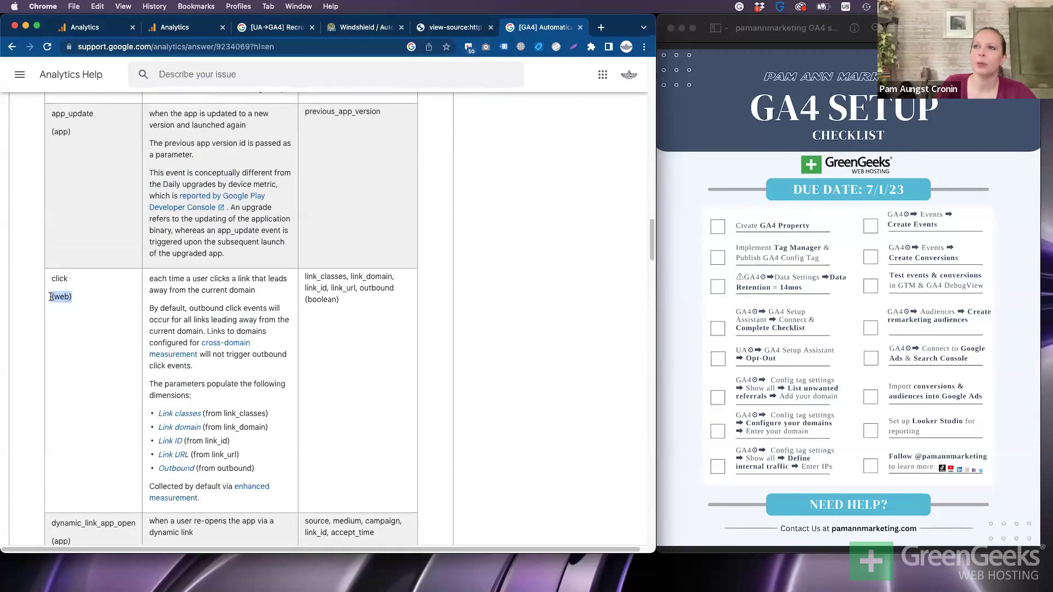
{"action": "double_click", "coordinate": [59, 277]}
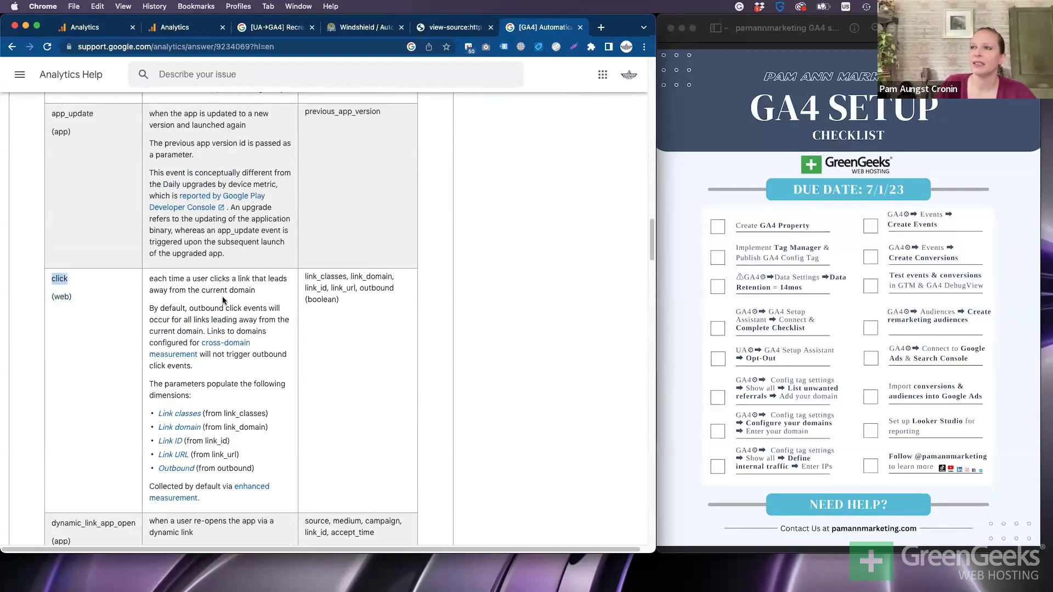
{"action": "left_click_drag", "start_coordinate": [257, 290], "coordinate": [208, 278]}
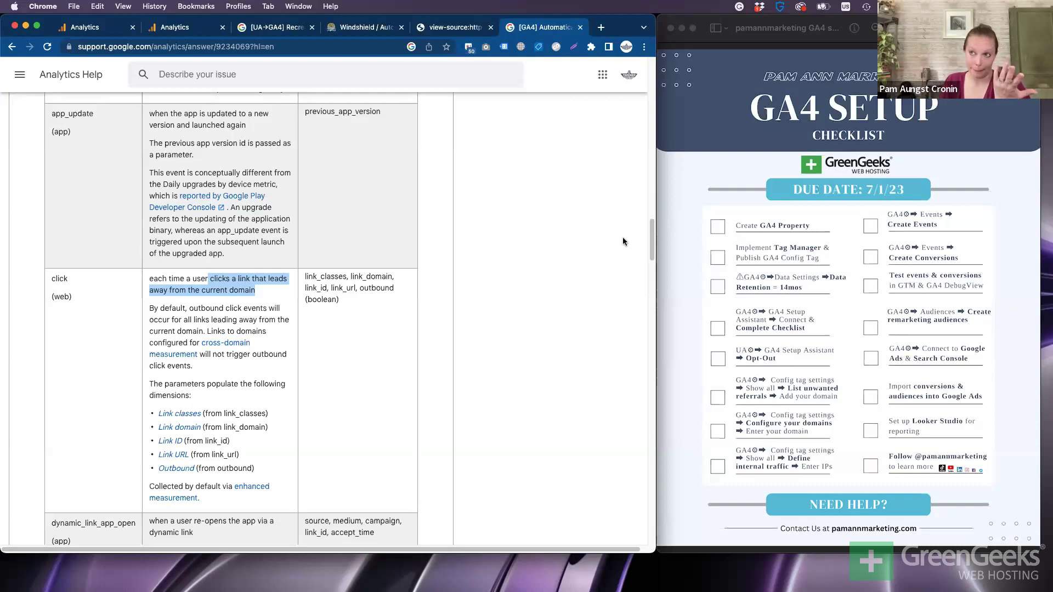
{"action": "scroll", "coordinate": [504, 354], "scroll_direction": "down", "scroll_amount": 1}
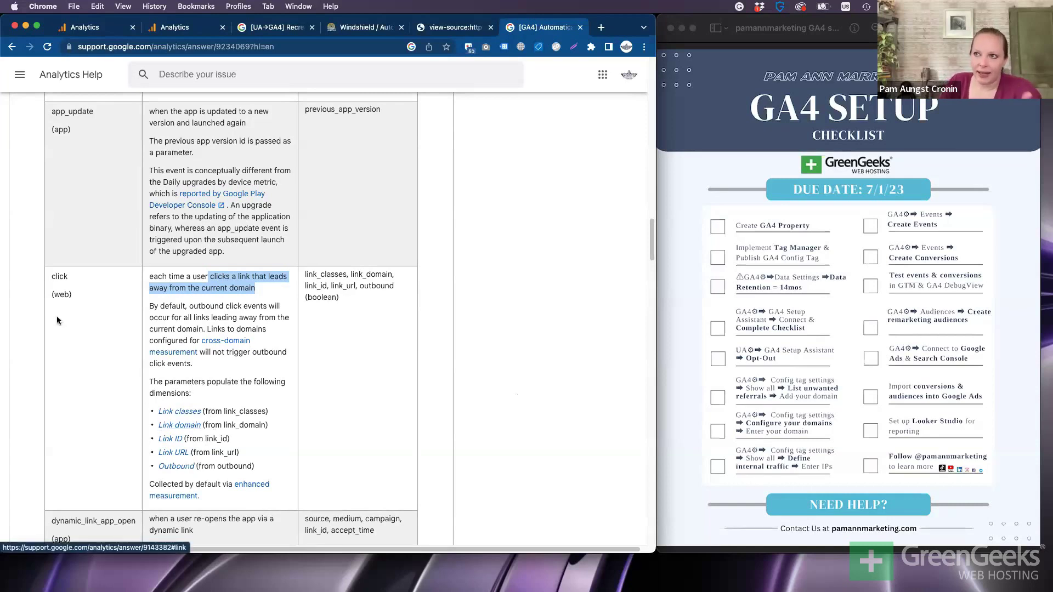
Read the click event's name and link_domain parameter, and open the Adventure Auto Glass site's "Request a Quote" link to check its destination domain
{"action": "double_click", "coordinate": [55, 281]}
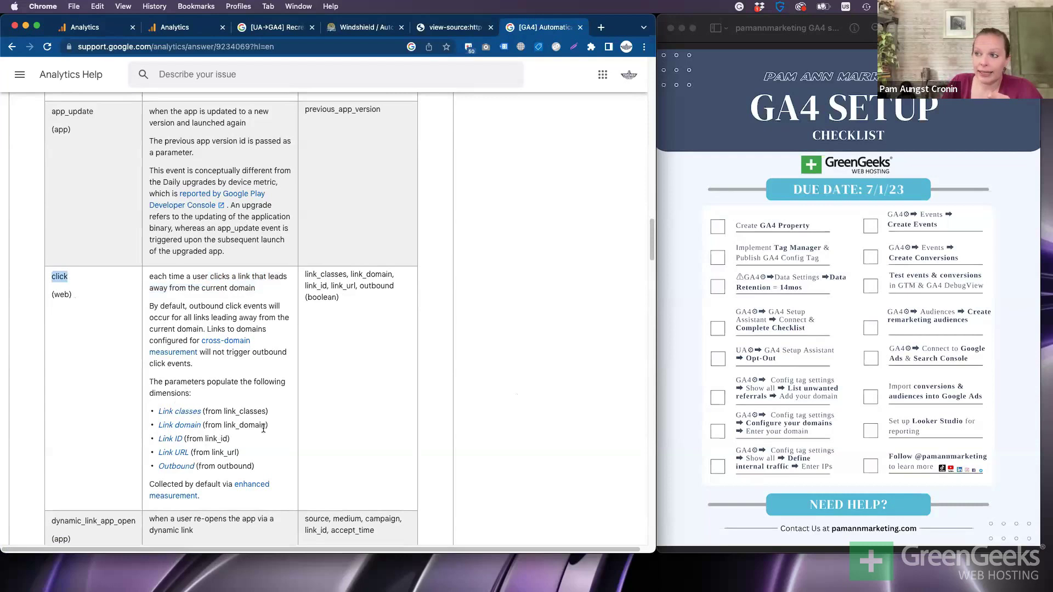
{"action": "left_click_drag", "start_coordinate": [266, 426], "coordinate": [224, 433]}
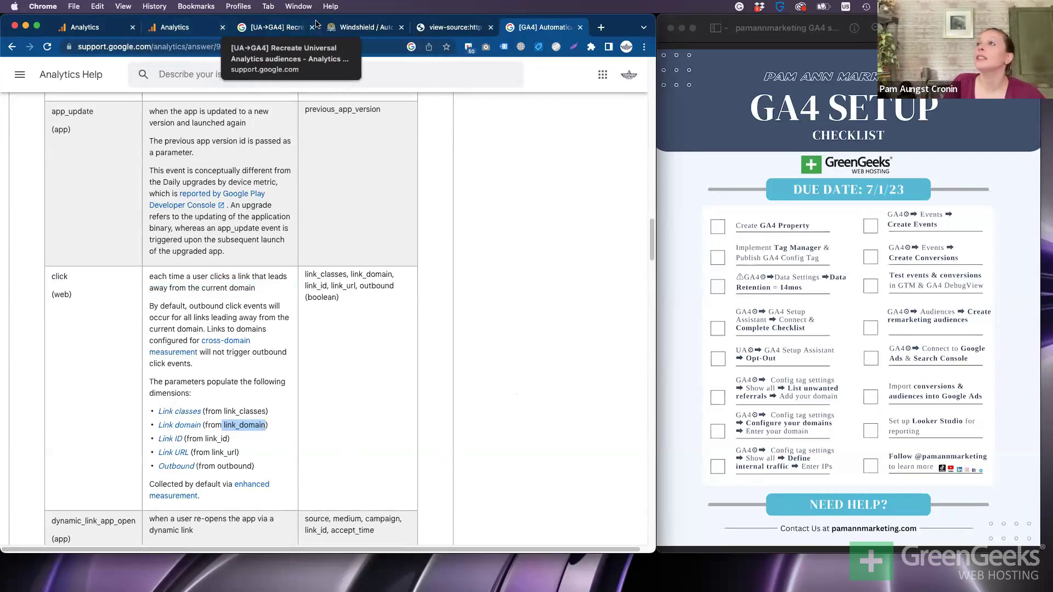
{"action": "left_click", "coordinate": [356, 28]}
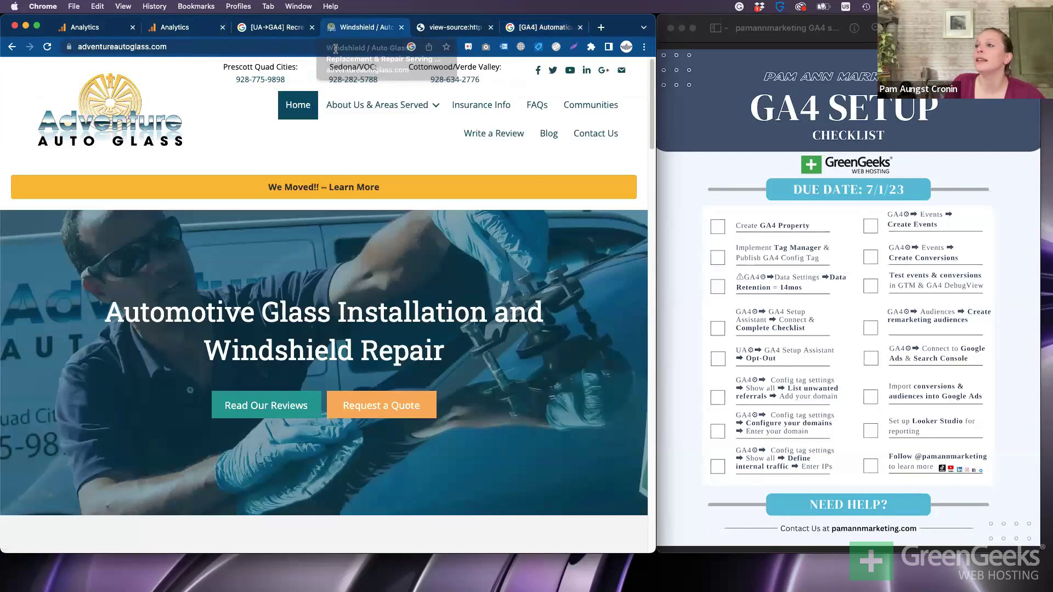
{"action": "left_click", "coordinate": [389, 408]}
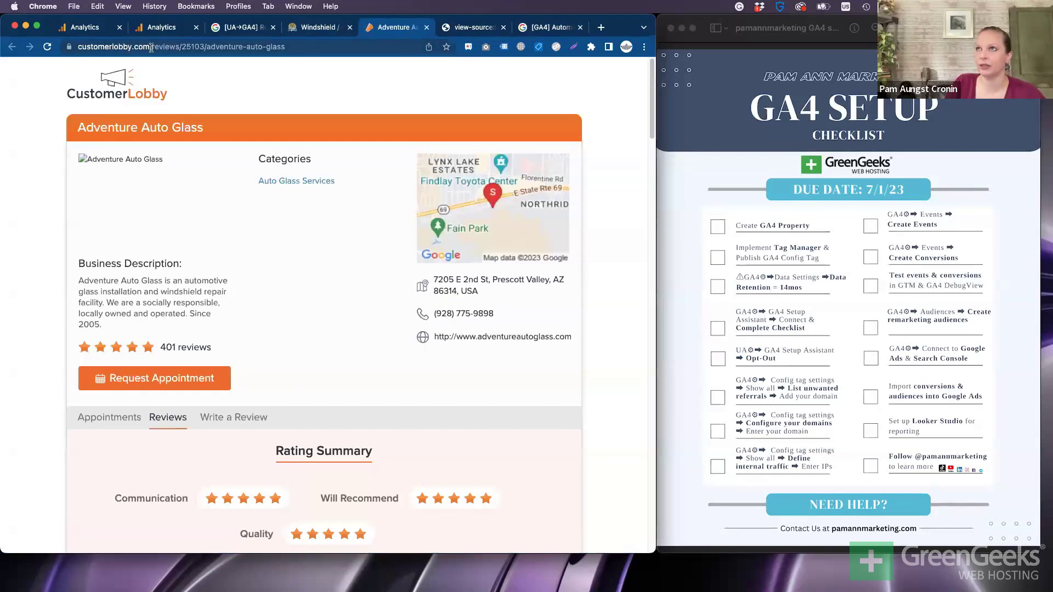
{"action": "left_click_drag", "start_coordinate": [151, 48], "coordinate": [77, 48]}
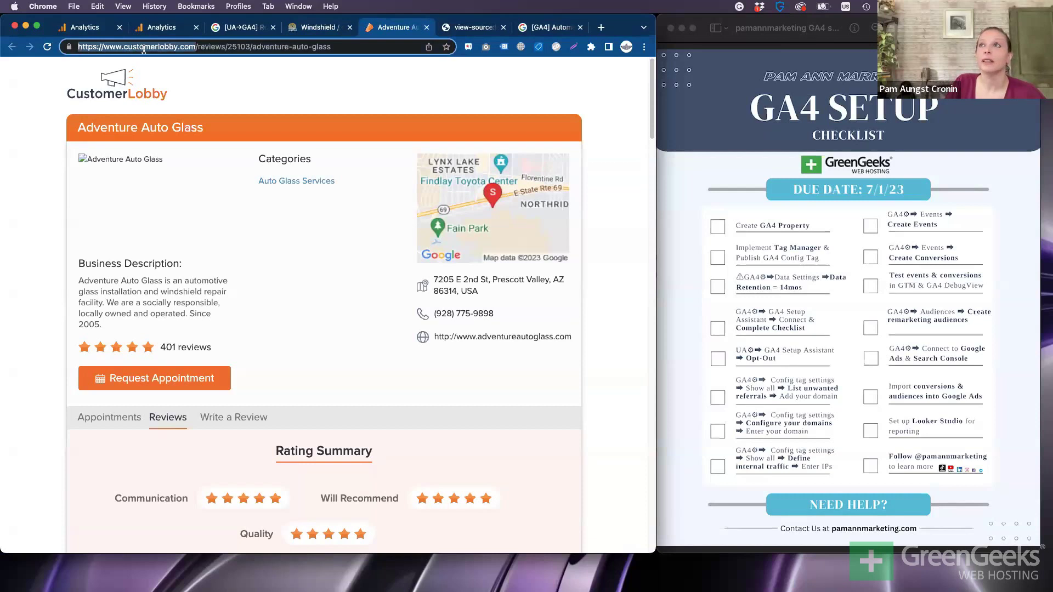
{"action": "left_click", "coordinate": [169, 46]}
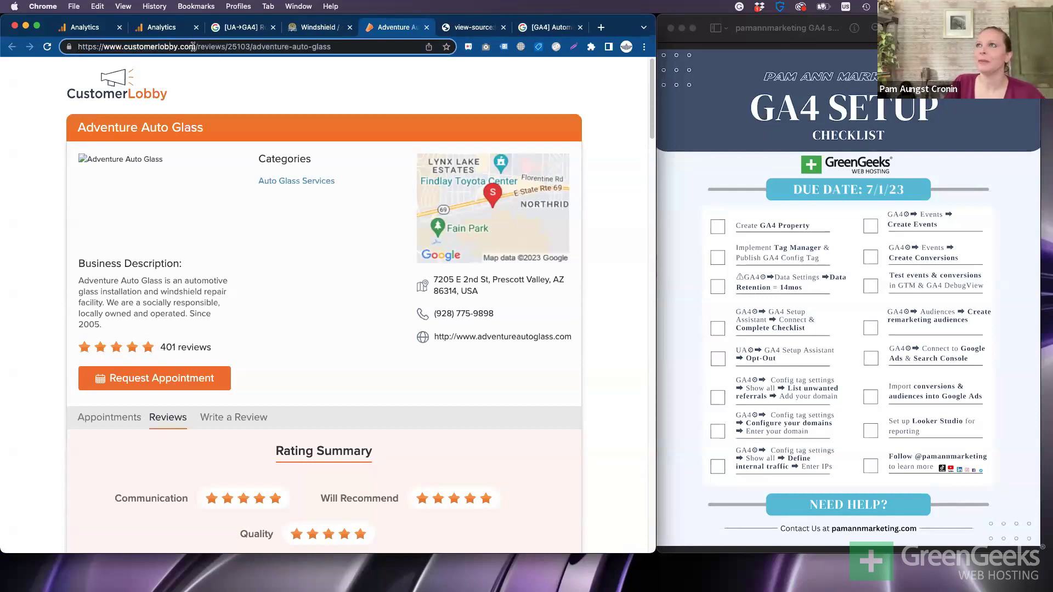
{"action": "left_click_drag", "start_coordinate": [193, 46], "coordinate": [104, 47]}
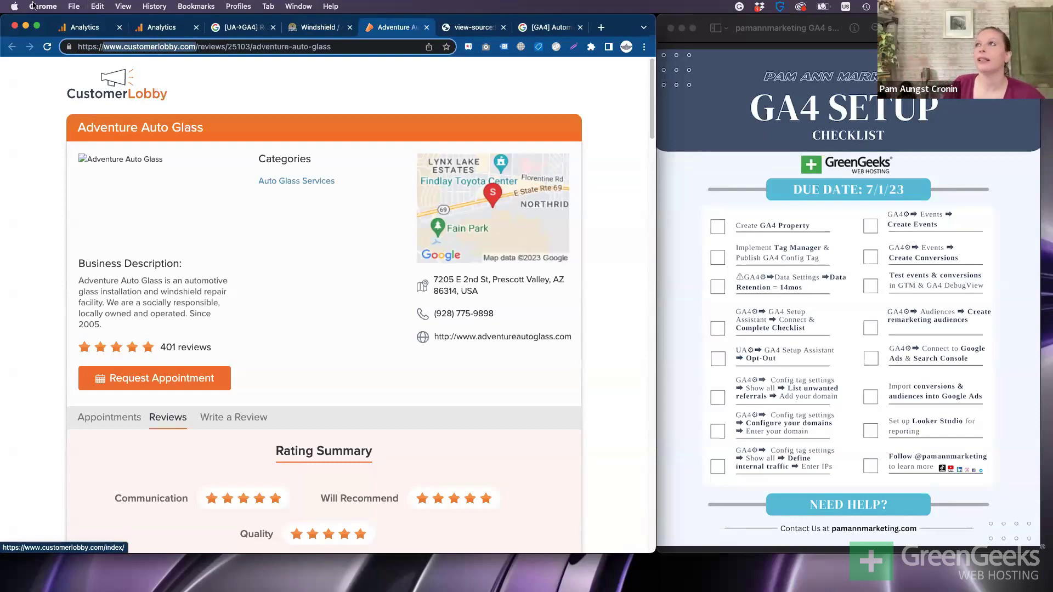
Start a new custom event in the Adventure Auto Glass GA4 property and name it click_to_customerlobby
{"action": "left_click", "coordinate": [174, 27]}
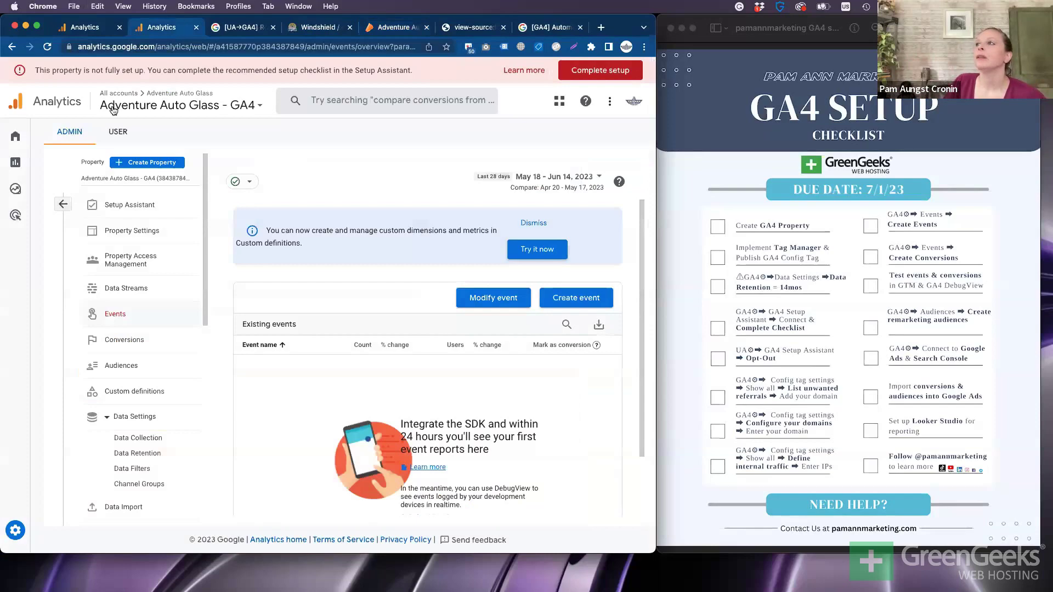
{"action": "left_click", "coordinate": [598, 302]}
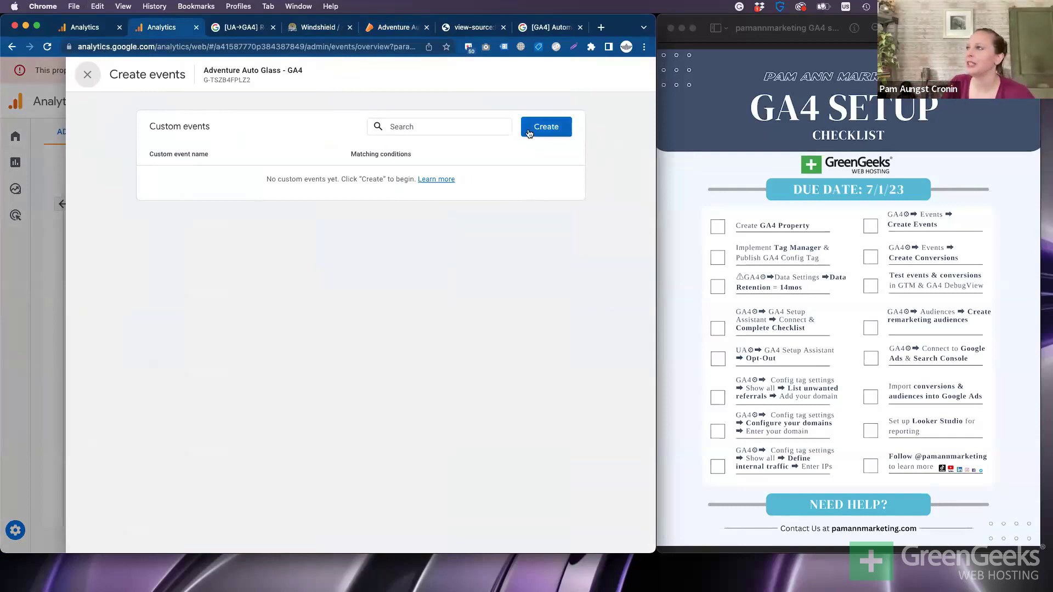
{"action": "left_click", "coordinate": [544, 129]}
{"action": "left_click", "coordinate": [310, 198]}
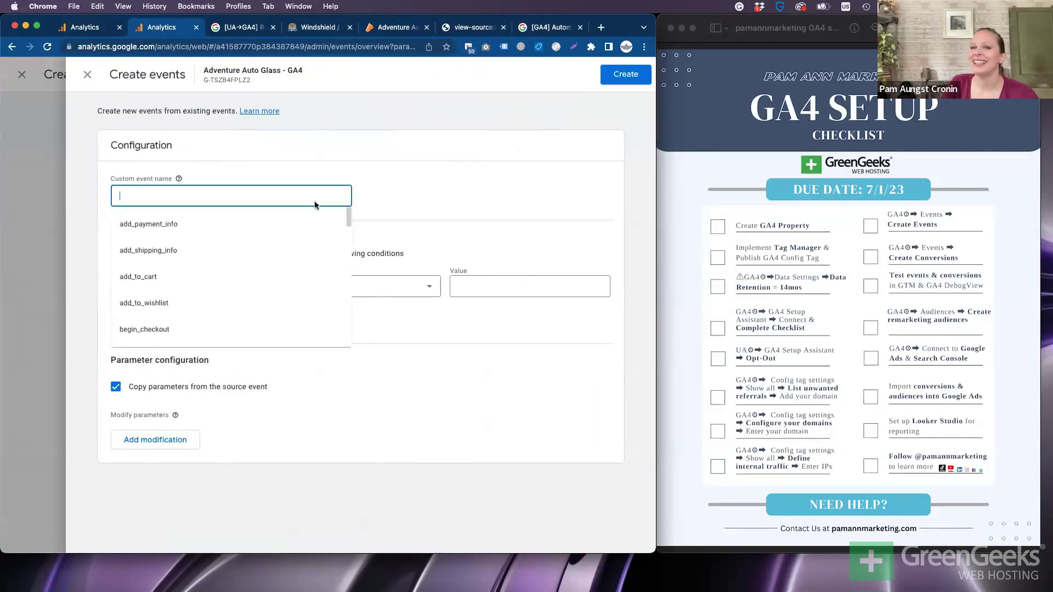
{"action": "type", "text": "ck"}
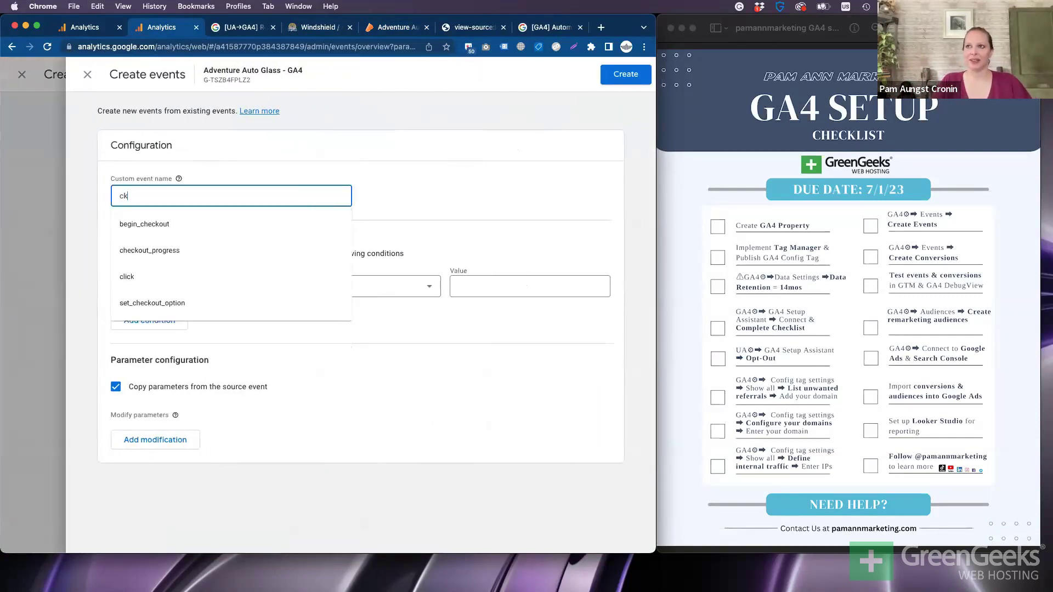
{"action": "key", "text": "BackSpace"}
{"action": "key", "text": "BackSpace"}
{"action": "type", "text": "click"}
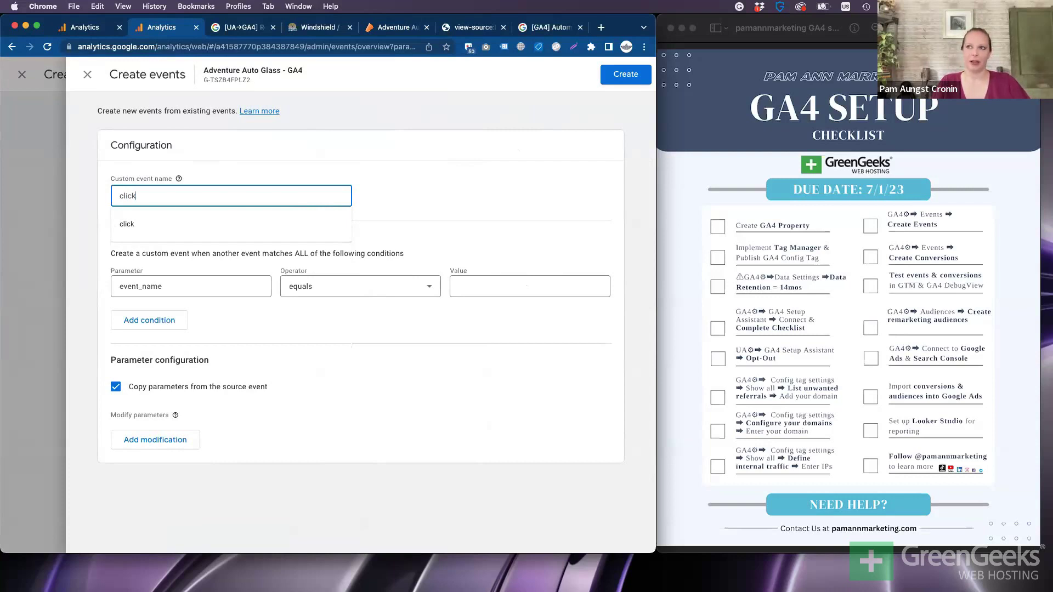
{"action": "type", "text": "_to"}
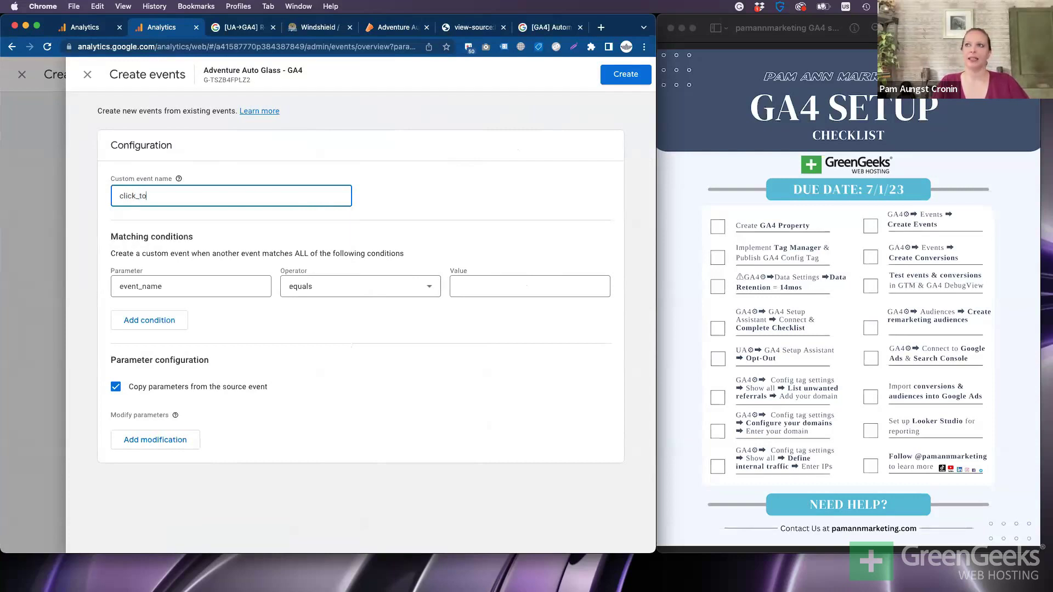
{"action": "type", "text": "_custom"}
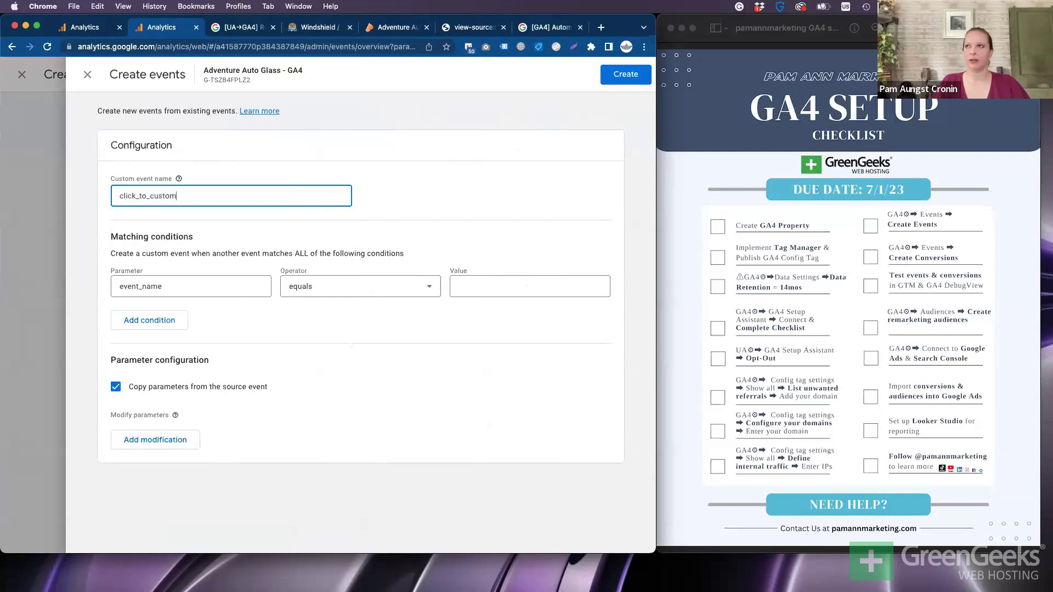
{"action": "type", "text": "erlobby"}
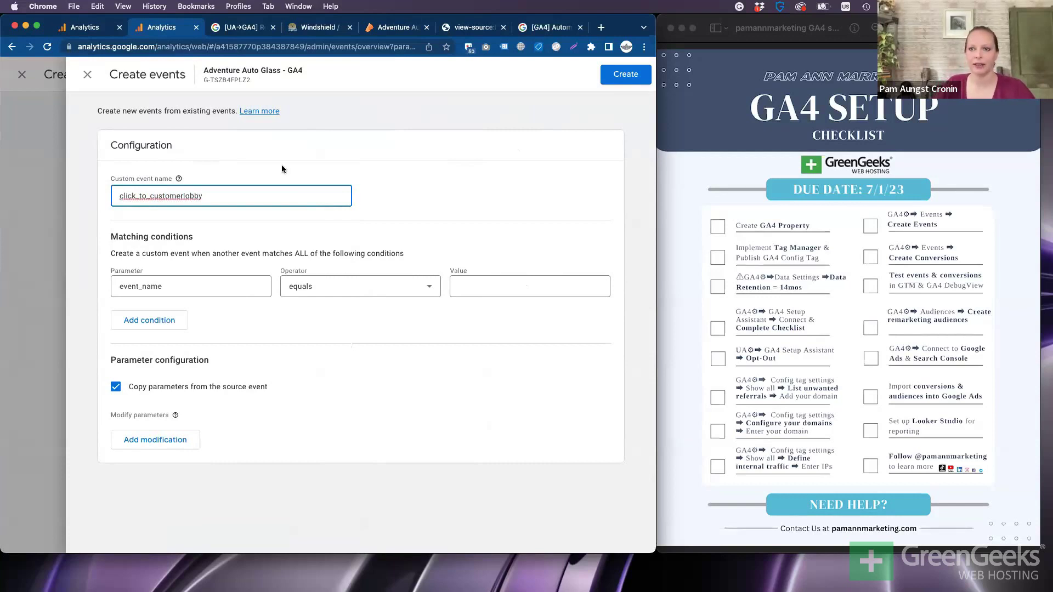
Try customerlobby_click as an alternative custom event name, and restore the name click_to_customerlobby
{"action": "left_click", "coordinate": [168, 283]}
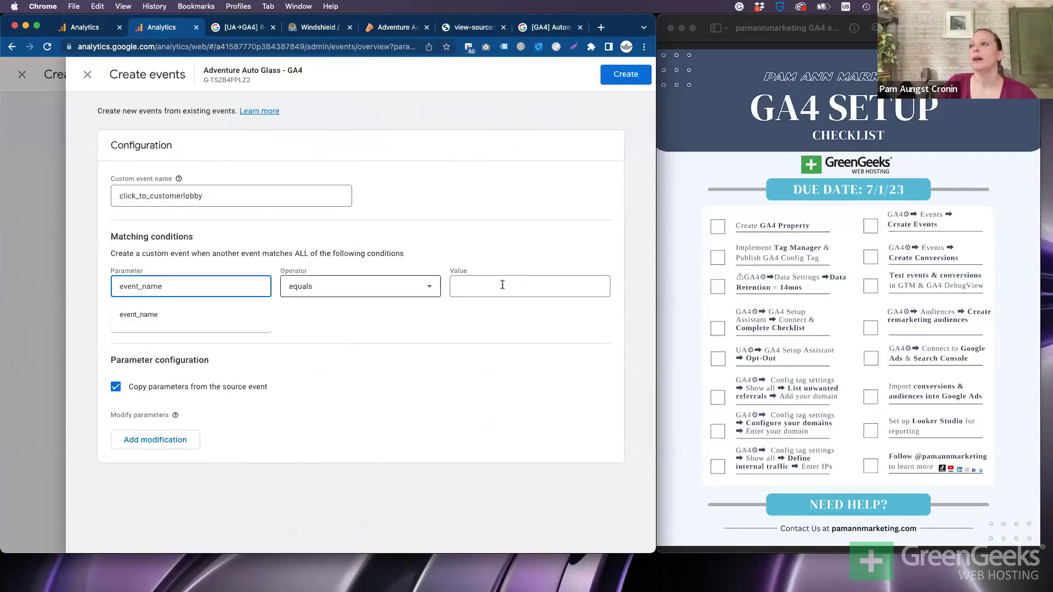
{"action": "left_click", "coordinate": [541, 285]}
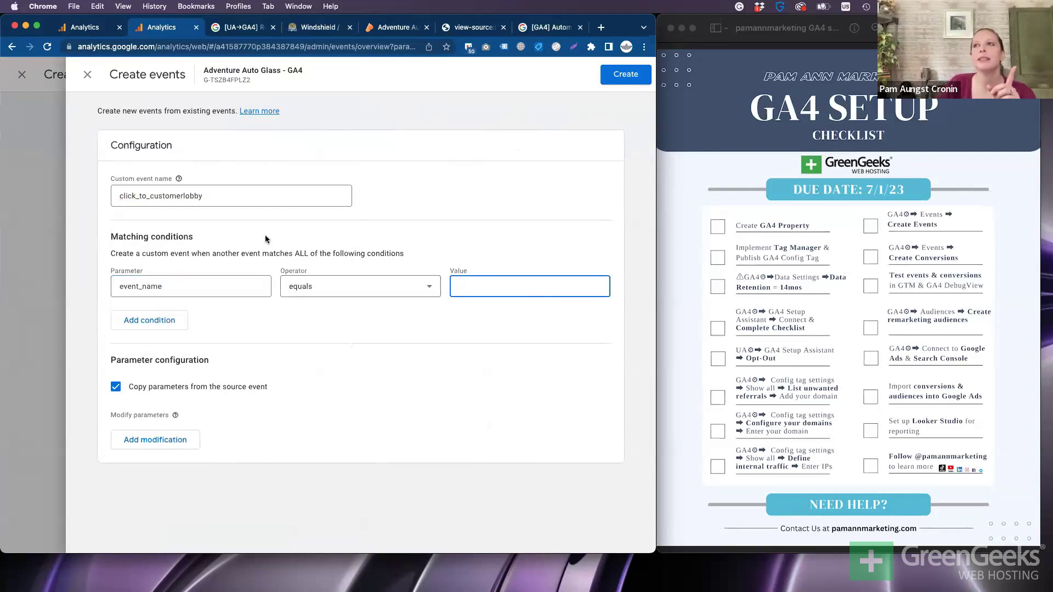
{"action": "left_click", "coordinate": [139, 199]}
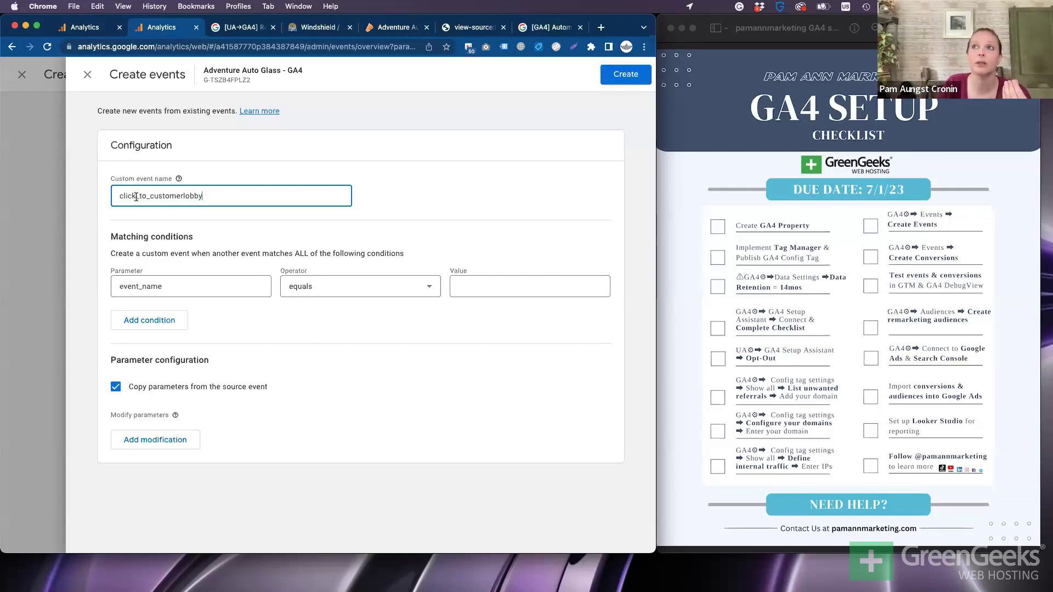
{"action": "left_click_drag", "start_coordinate": [138, 197], "coordinate": [244, 187]}
{"action": "key", "text": "super+c"}
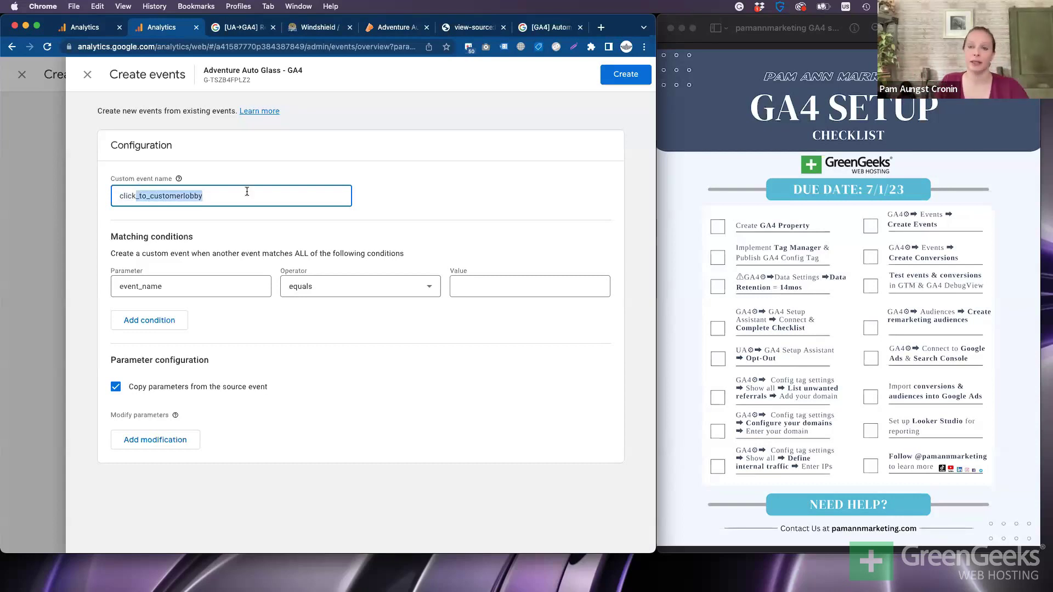
{"action": "key", "text": "BackSpace"}
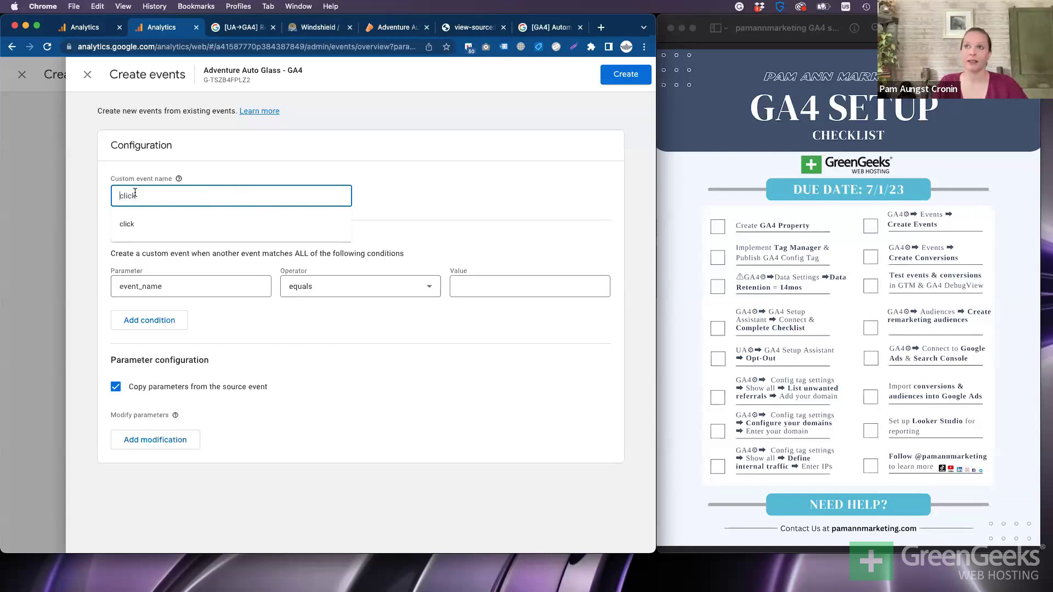
{"action": "left_click", "coordinate": [117, 195]}
{"action": "type", "text": "customerlobby_"}
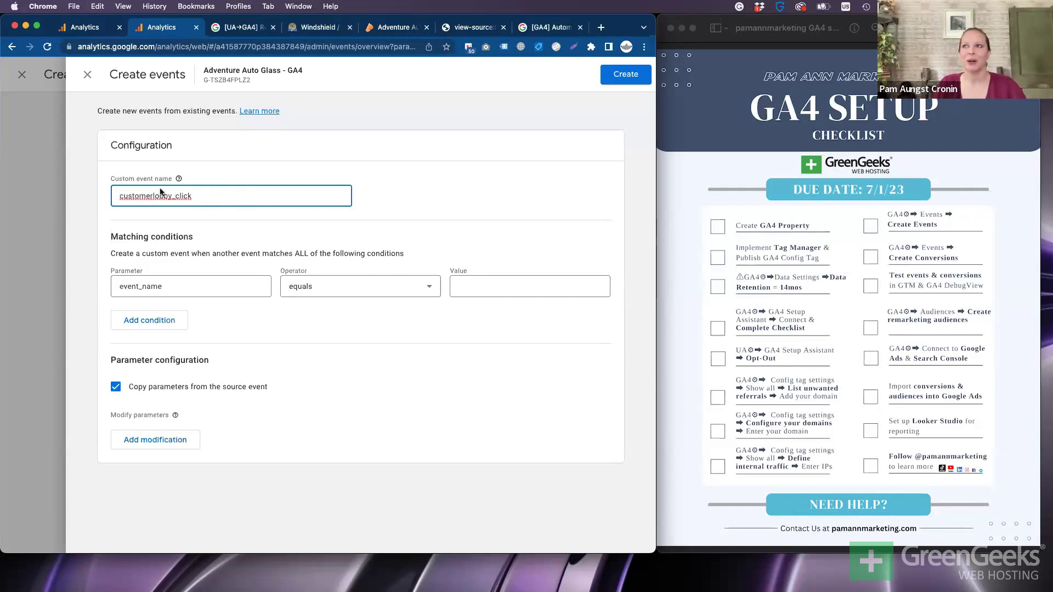
{"action": "left_click_drag", "start_coordinate": [175, 196], "coordinate": [121, 199]}
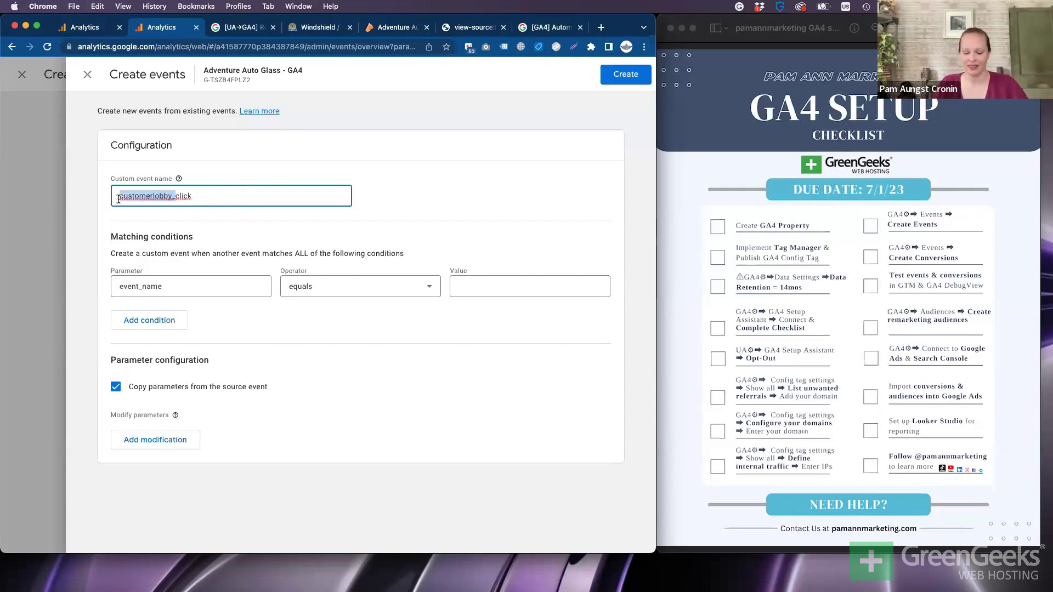
{"action": "key", "text": "BackSpace"}
{"action": "key", "text": "super+v"}
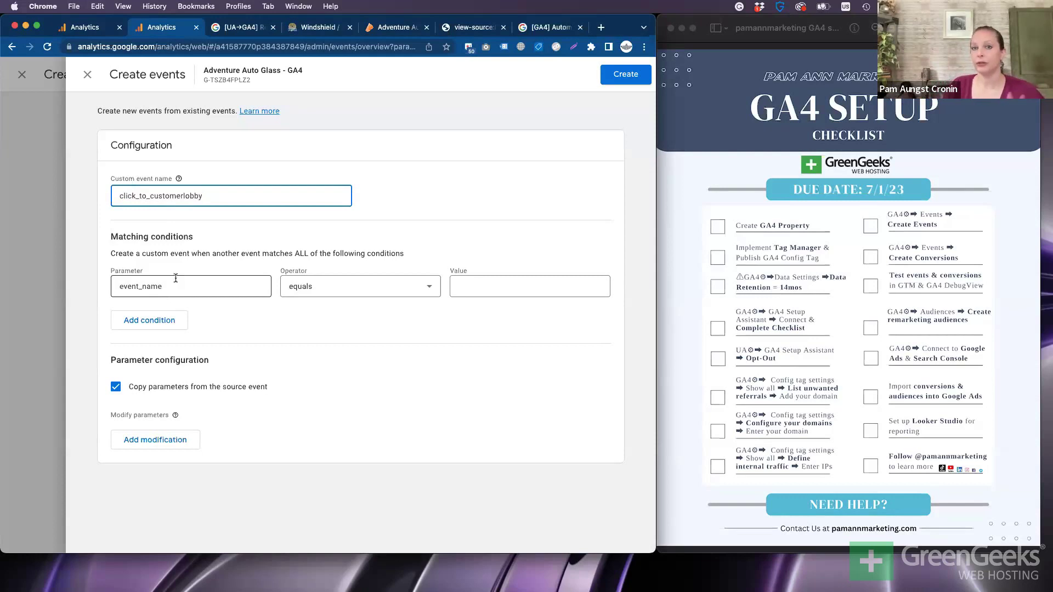
Set the event_name matching condition to equal click, and add a second condition on the link_domain parameter
{"action": "left_click", "coordinate": [482, 286]}
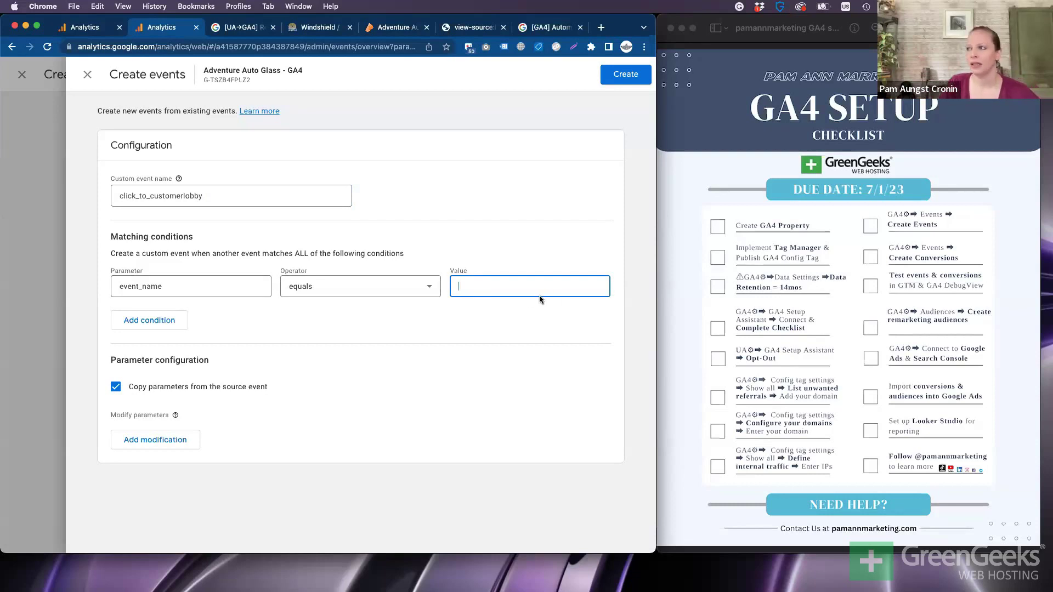
{"action": "type", "text": "click"}
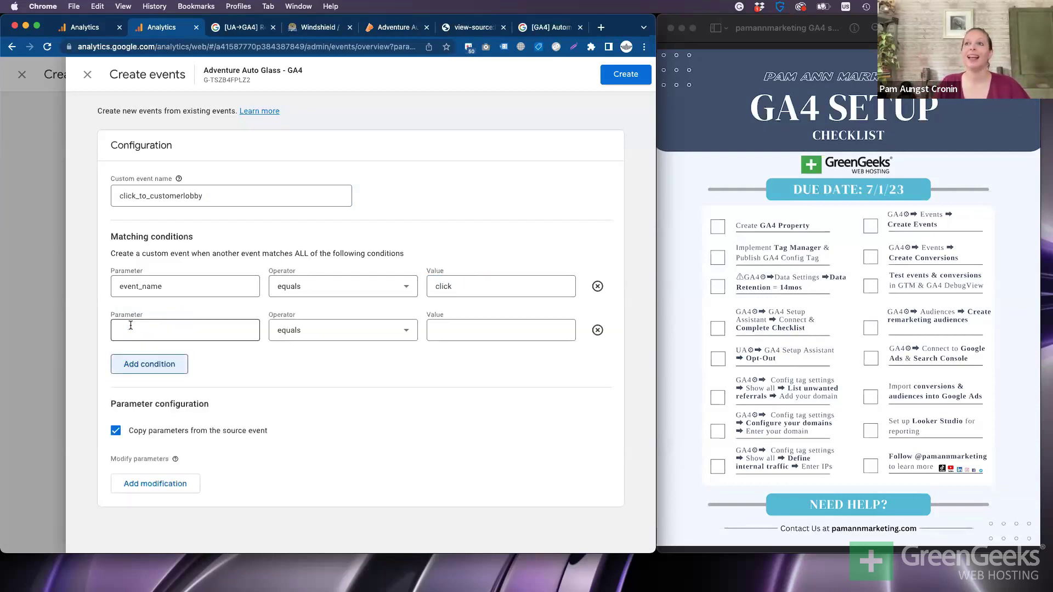
{"action": "left_click", "coordinate": [130, 326]}
{"action": "left_click", "coordinate": [131, 327]}
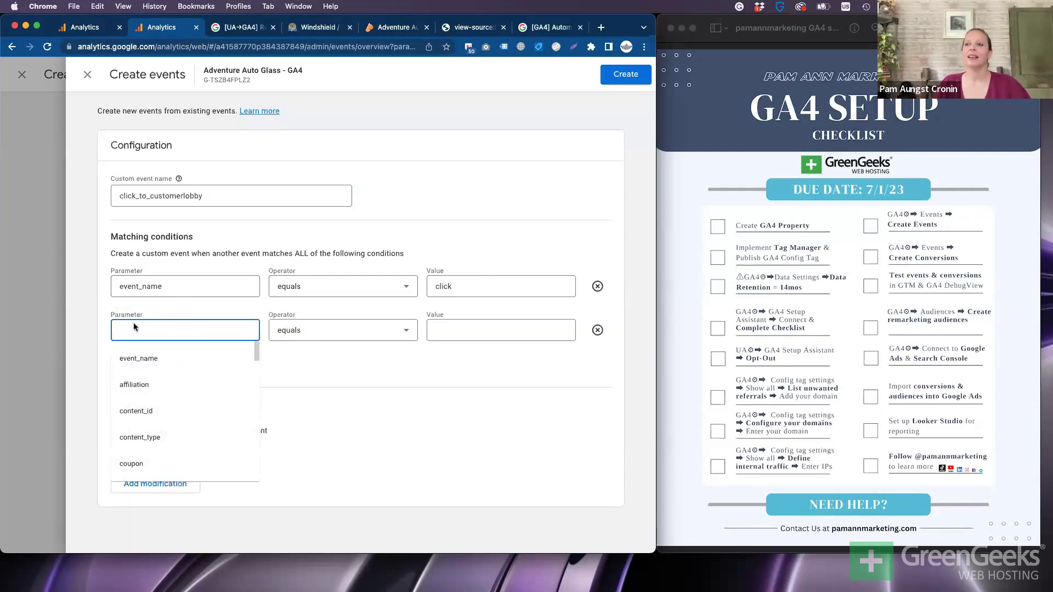
{"action": "type", "text": "link_domain"}
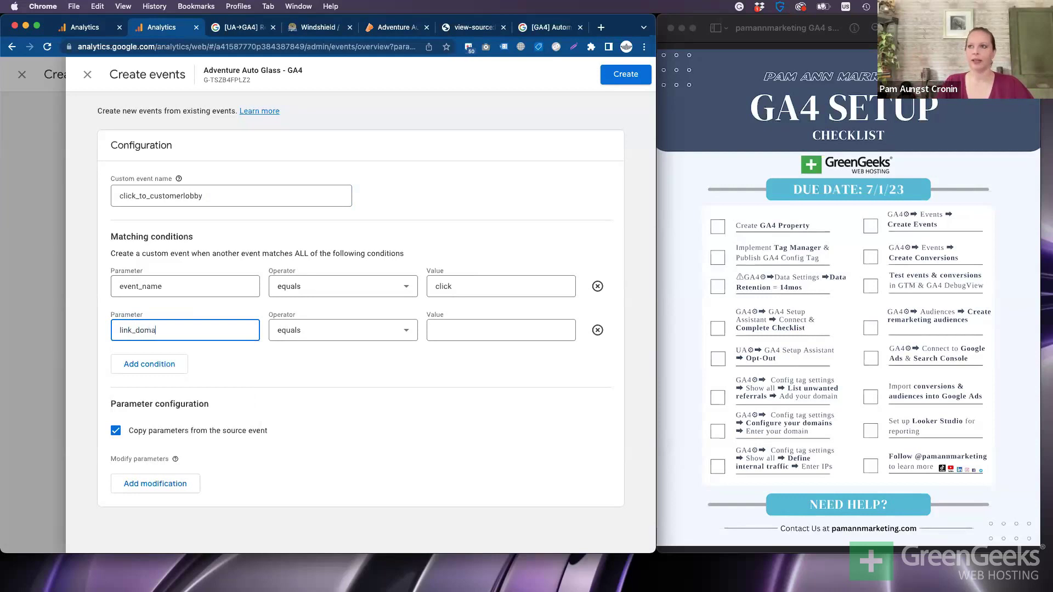
{"action": "key", "text": "Tab"}
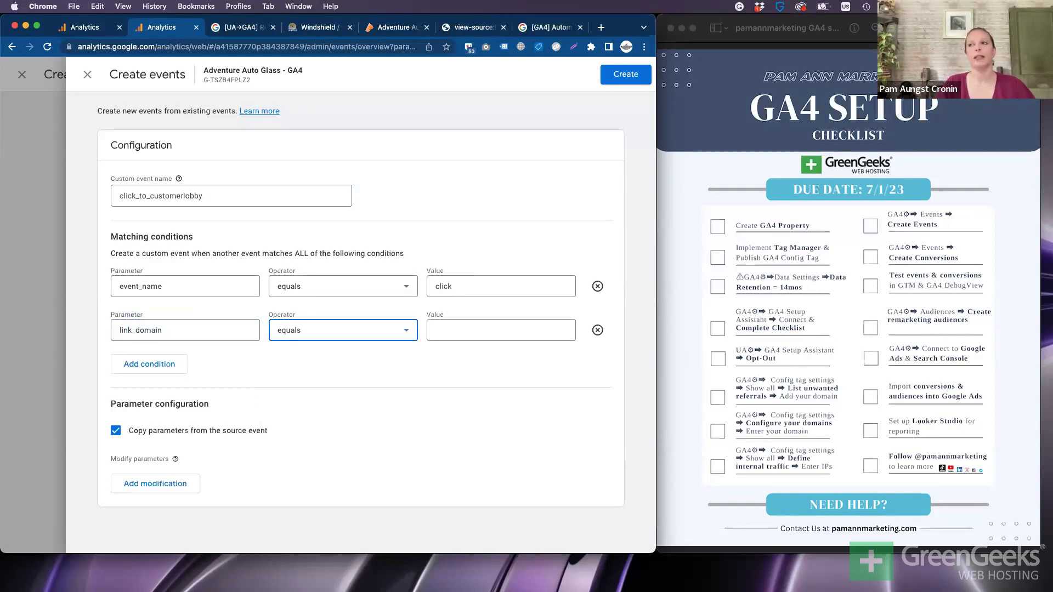
{"action": "left_click", "coordinate": [338, 332]}
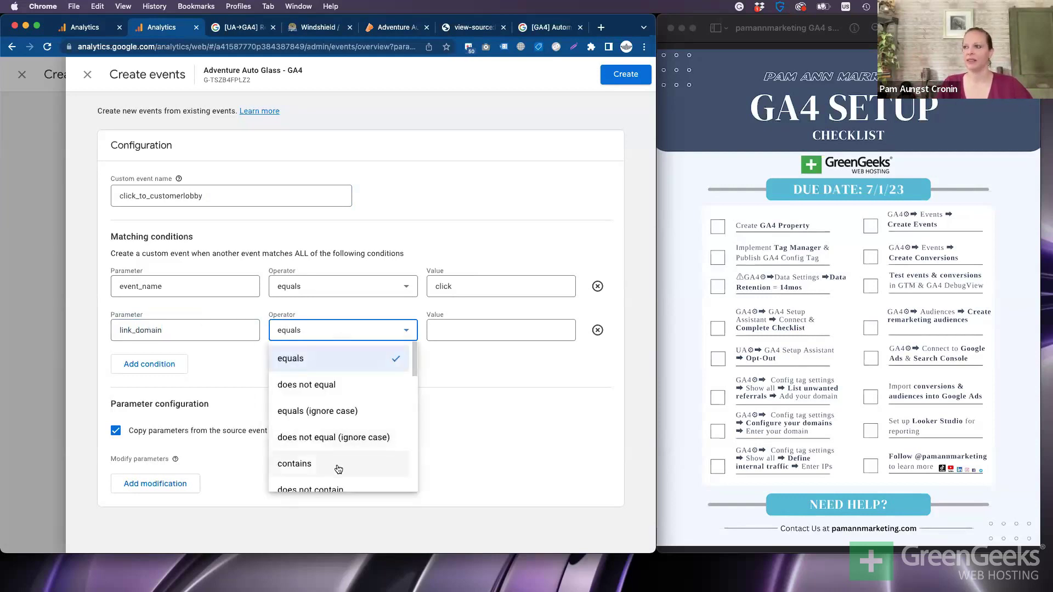
{"action": "left_click", "coordinate": [294, 463]}
{"action": "left_click", "coordinate": [439, 329]}
{"action": "type", "text": "to_customerlobby"}
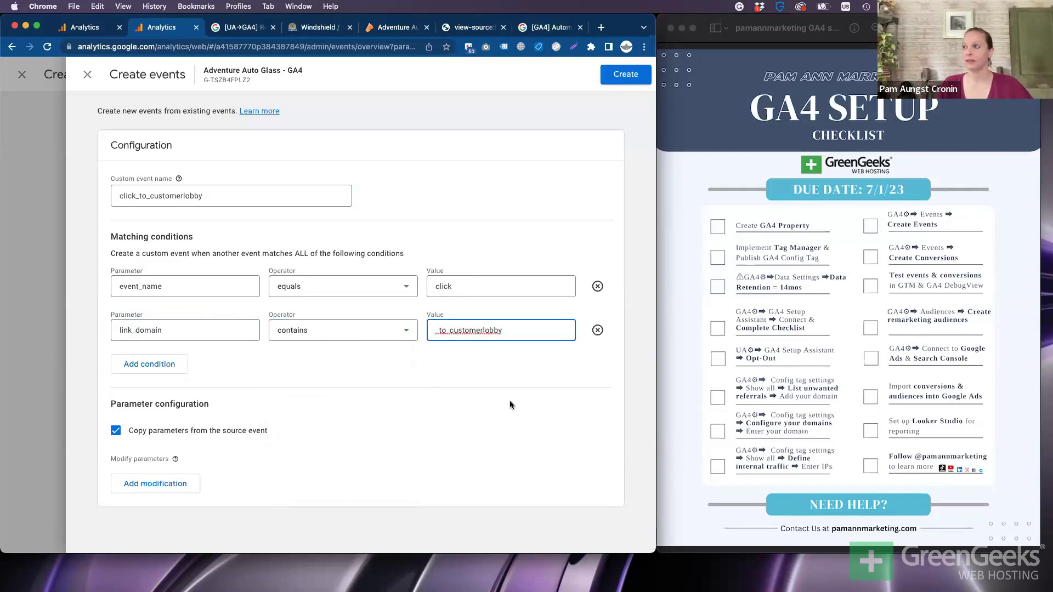
{"action": "double_click", "coordinate": [492, 328]}
{"action": "type", "text": "www."}
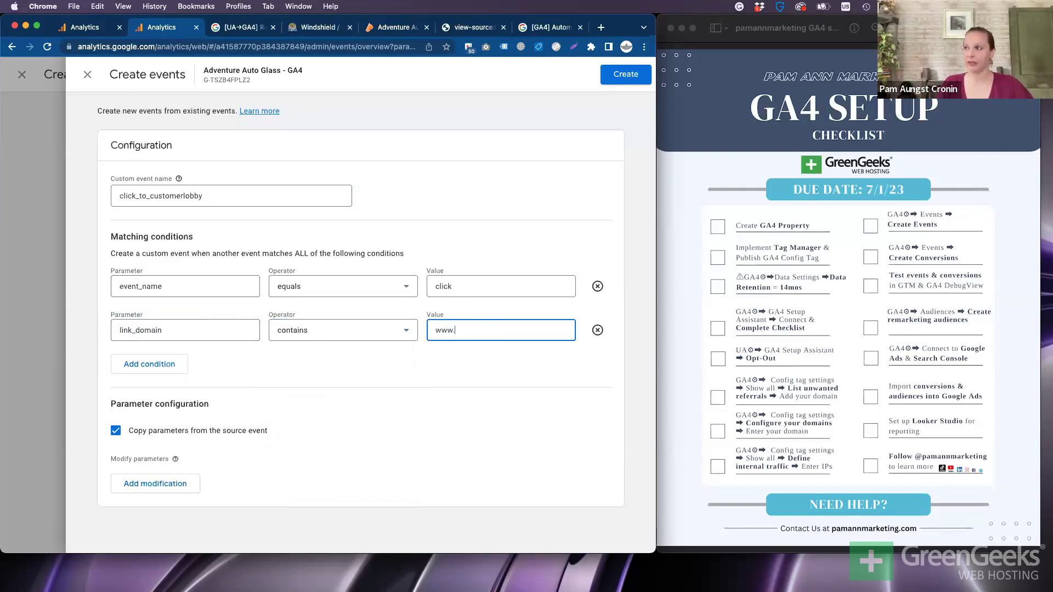
{"action": "type", "text": "customerlobby.com"}
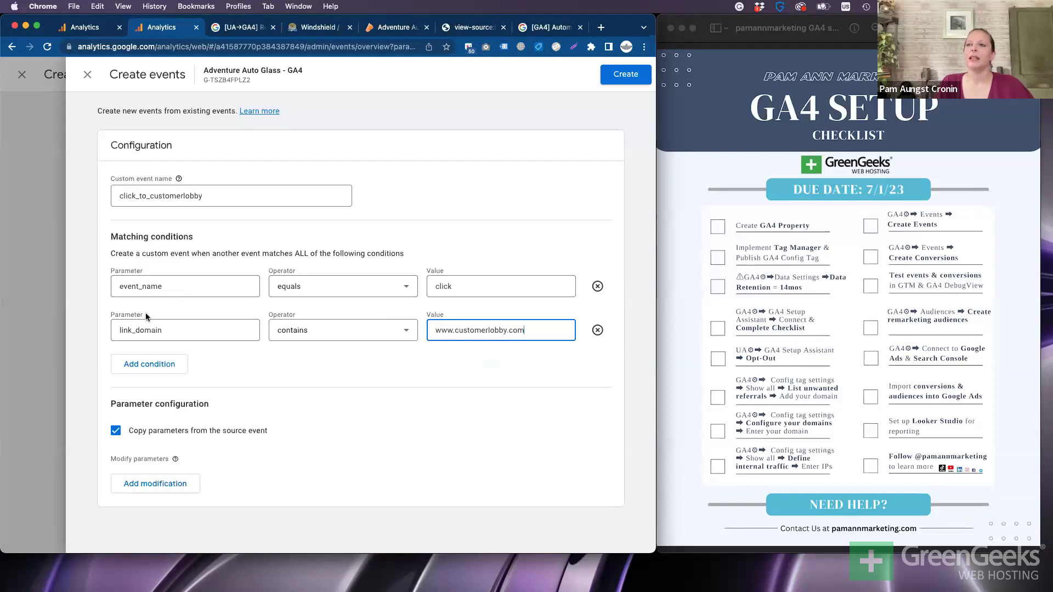
Review the matching condition parameters against the click event's link parameters in the GA4 automatically collected events help article
{"action": "left_click_drag", "start_coordinate": [144, 314], "coordinate": [110, 316]}
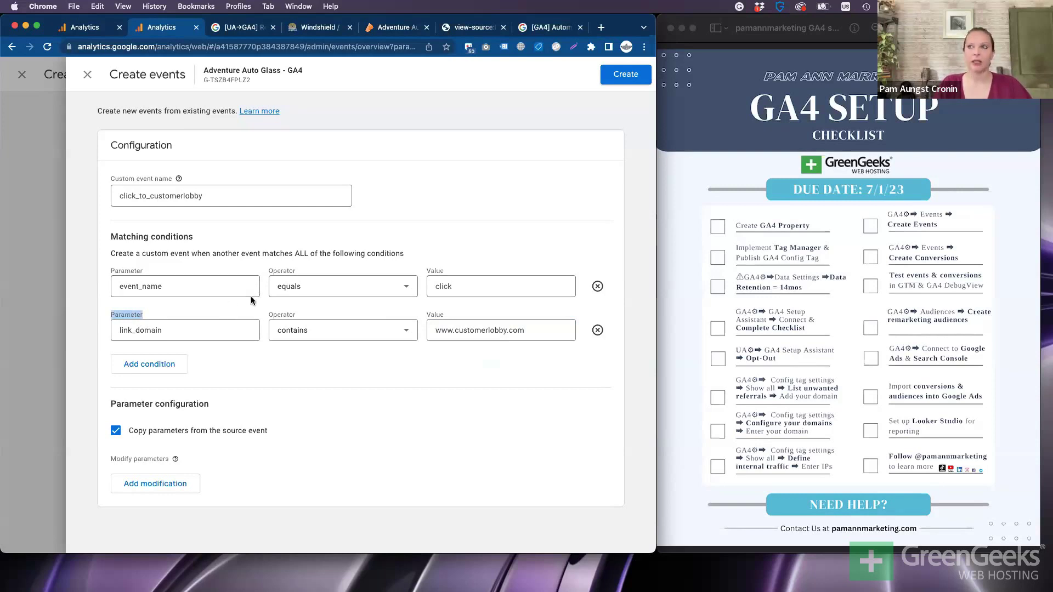
{"action": "left_click", "coordinate": [473, 287]}
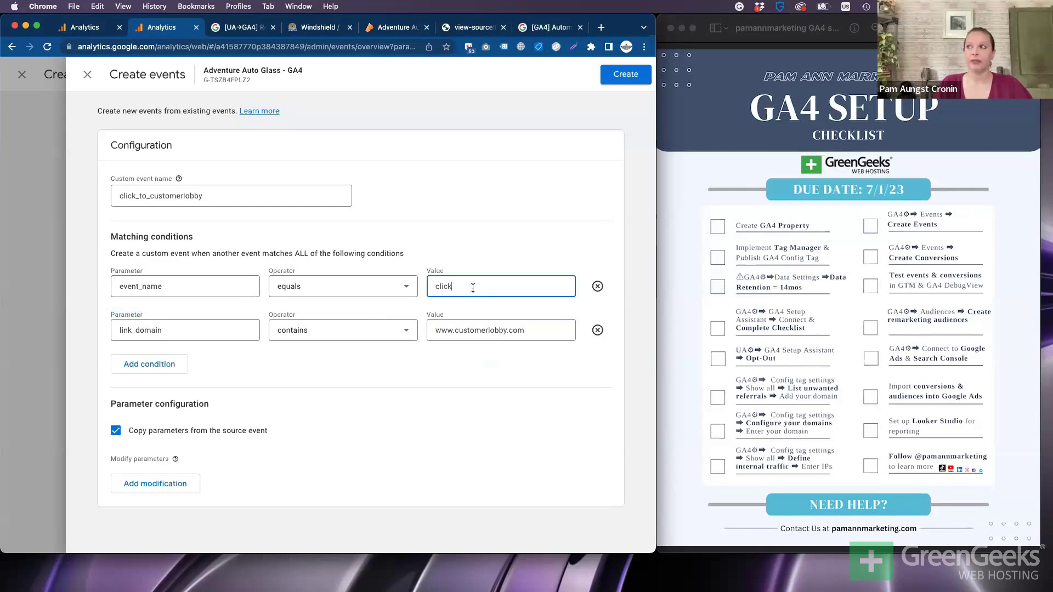
{"action": "left_click_drag", "start_coordinate": [473, 287], "coordinate": [426, 289]}
{"action": "left_click", "coordinate": [238, 28]}
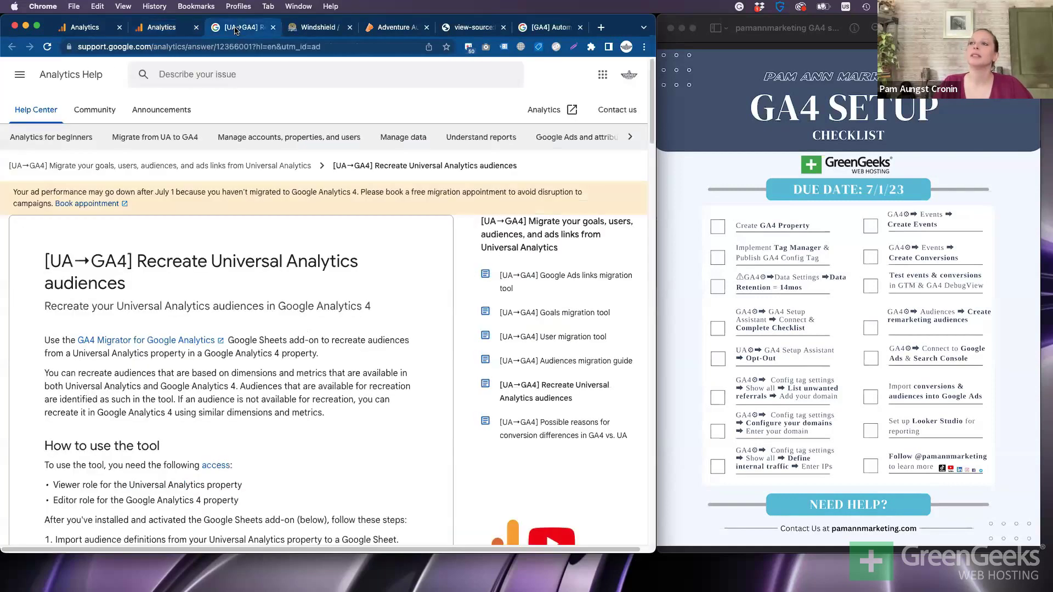
{"action": "left_click", "coordinate": [550, 28]}
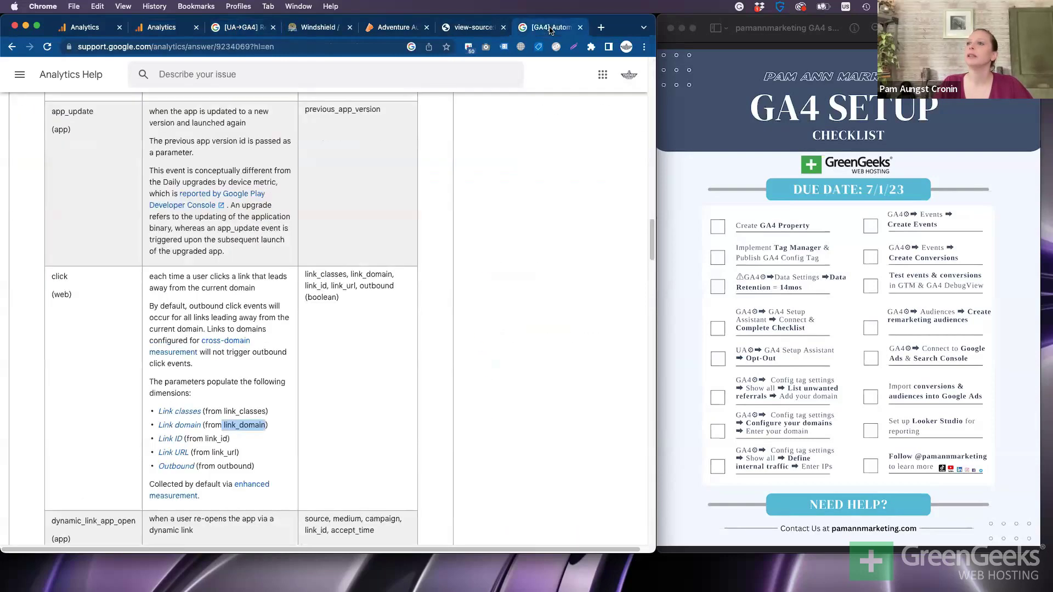
{"action": "left_click", "coordinate": [204, 427]}
{"action": "left_click_drag", "start_coordinate": [76, 274], "coordinate": [42, 278]}
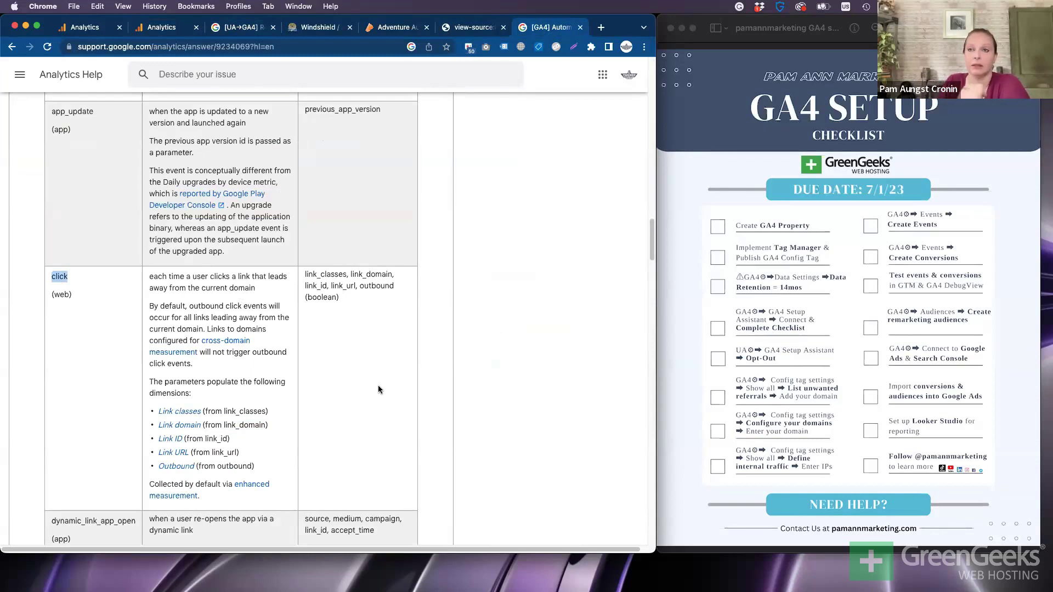
{"action": "scroll", "coordinate": [182, 393], "scroll_direction": "down", "scroll_amount": 1}
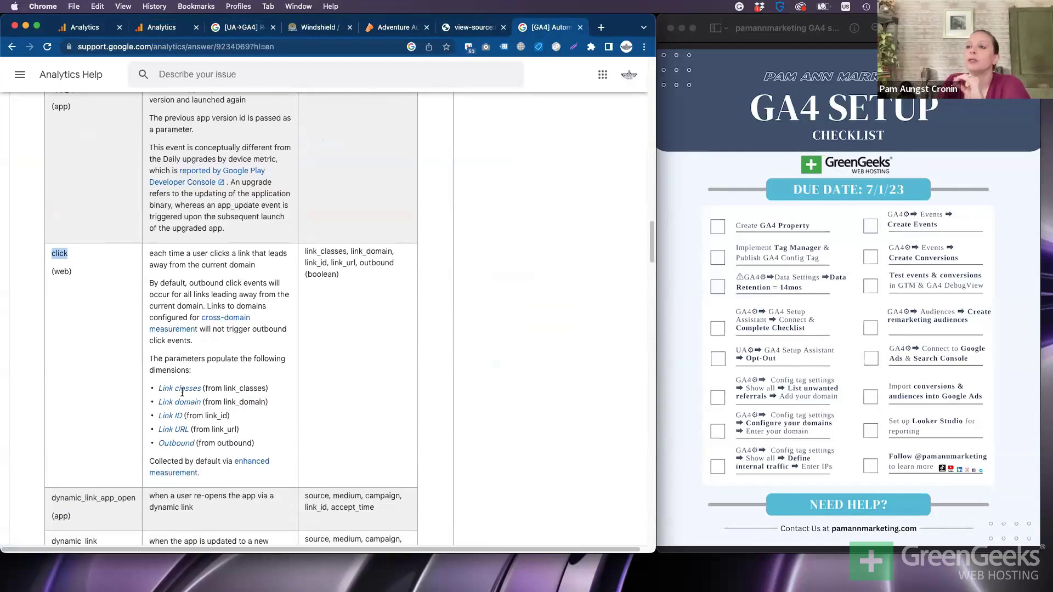
{"action": "scroll", "coordinate": [182, 392], "scroll_direction": "down", "scroll_amount": 1}
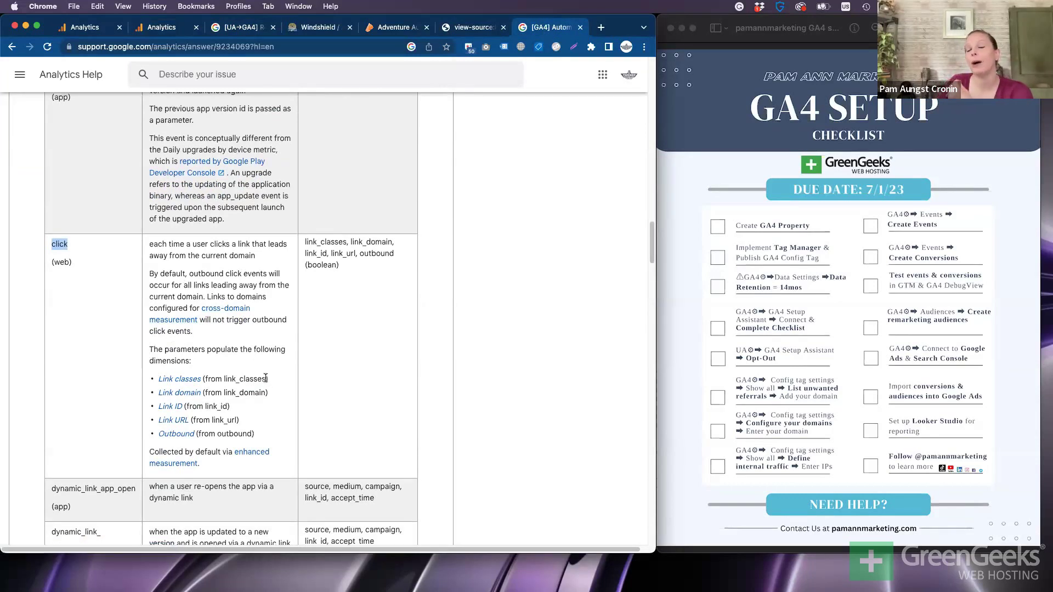
{"action": "left_click_drag", "start_coordinate": [268, 378], "coordinate": [223, 379]}
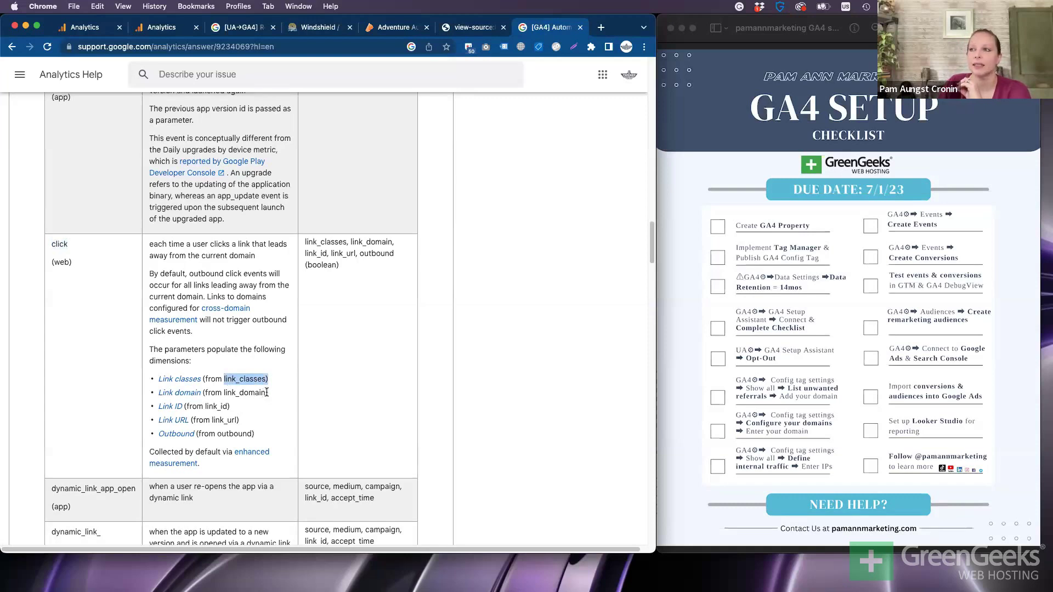
{"action": "left_click_drag", "start_coordinate": [267, 393], "coordinate": [197, 406]}
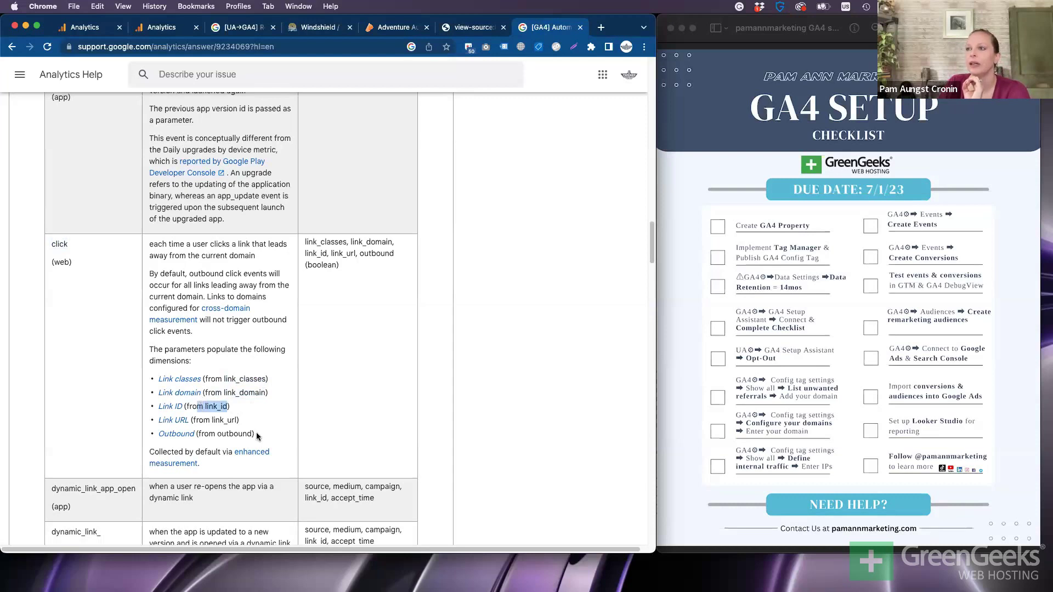
{"action": "left_click_drag", "start_coordinate": [252, 434], "coordinate": [216, 434]}
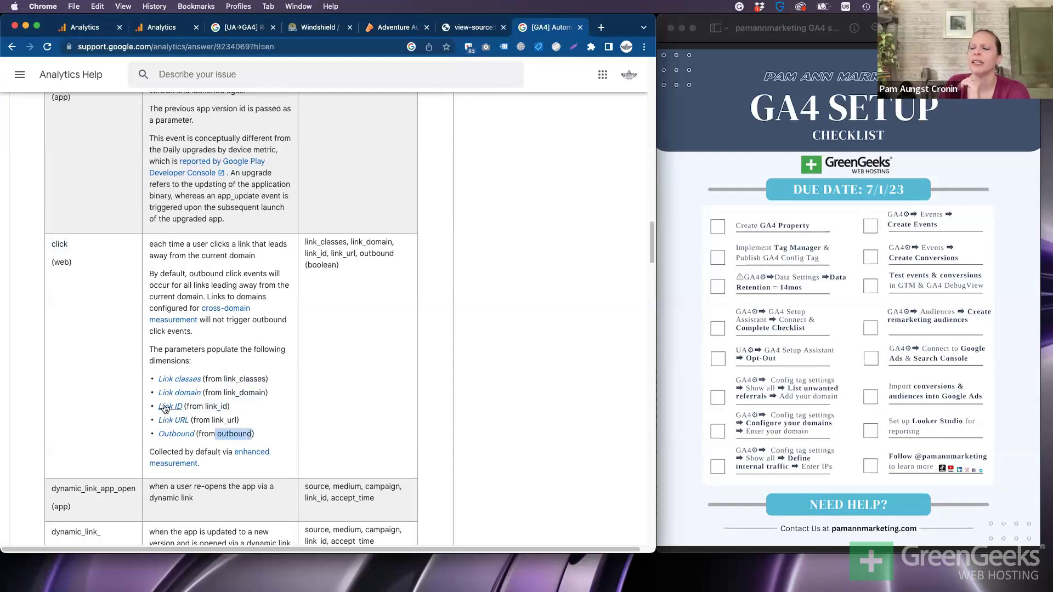
{"action": "left_click", "coordinate": [273, 438]}
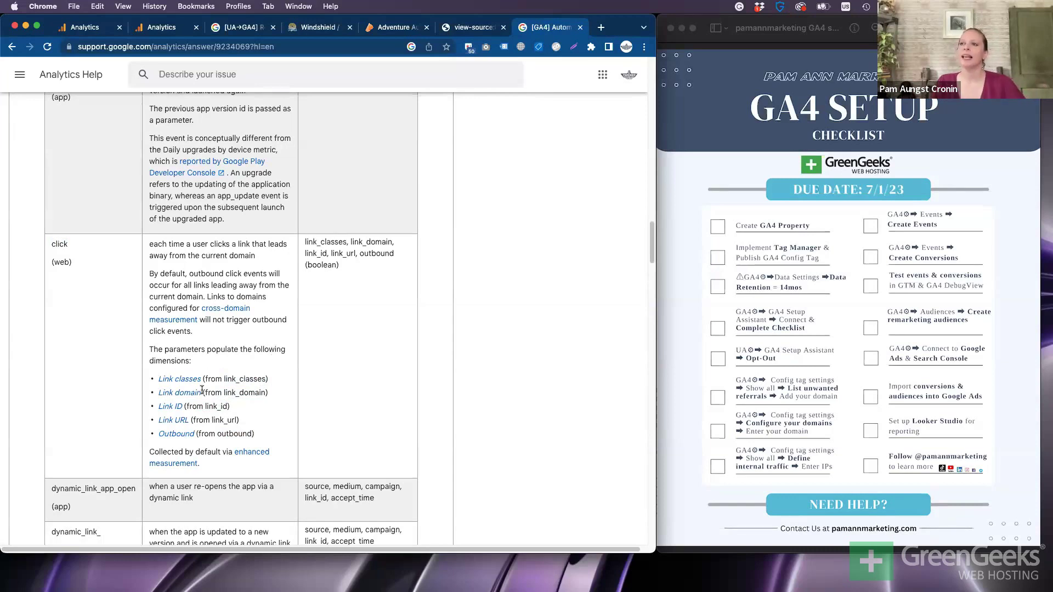
Compare the link_domain condition with the domain and path parts of the CustomerLobby review page's address
{"action": "left_click", "coordinate": [177, 28]}
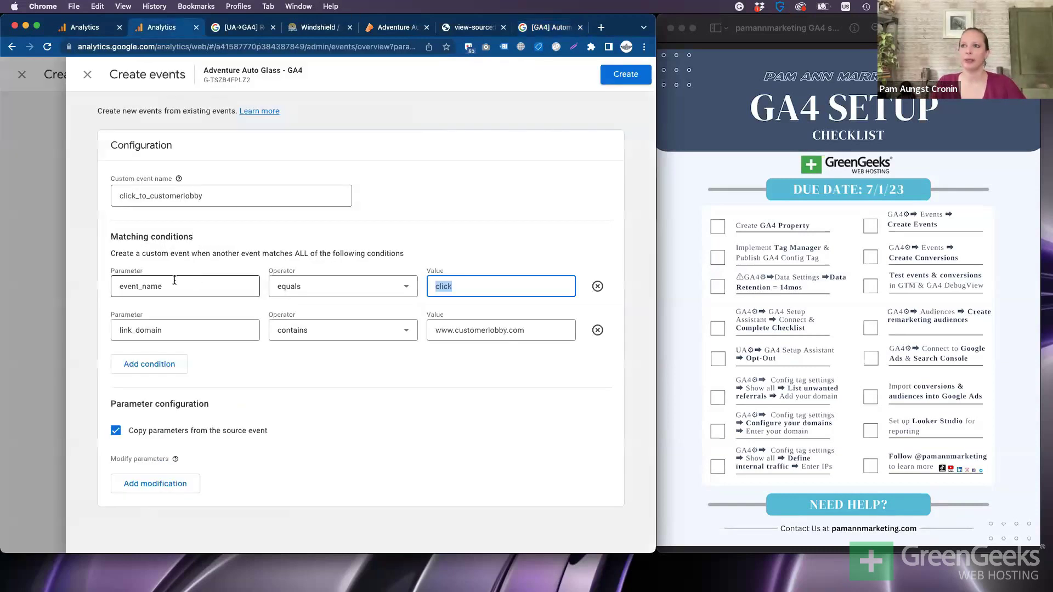
{"action": "double_click", "coordinate": [140, 270]}
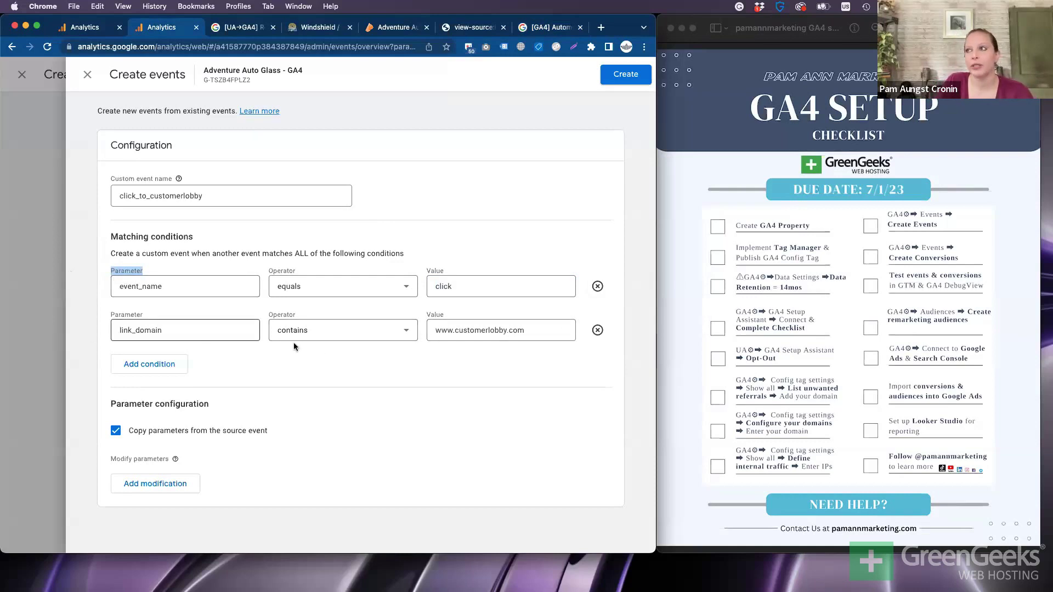
{"action": "left_click", "coordinate": [531, 332]}
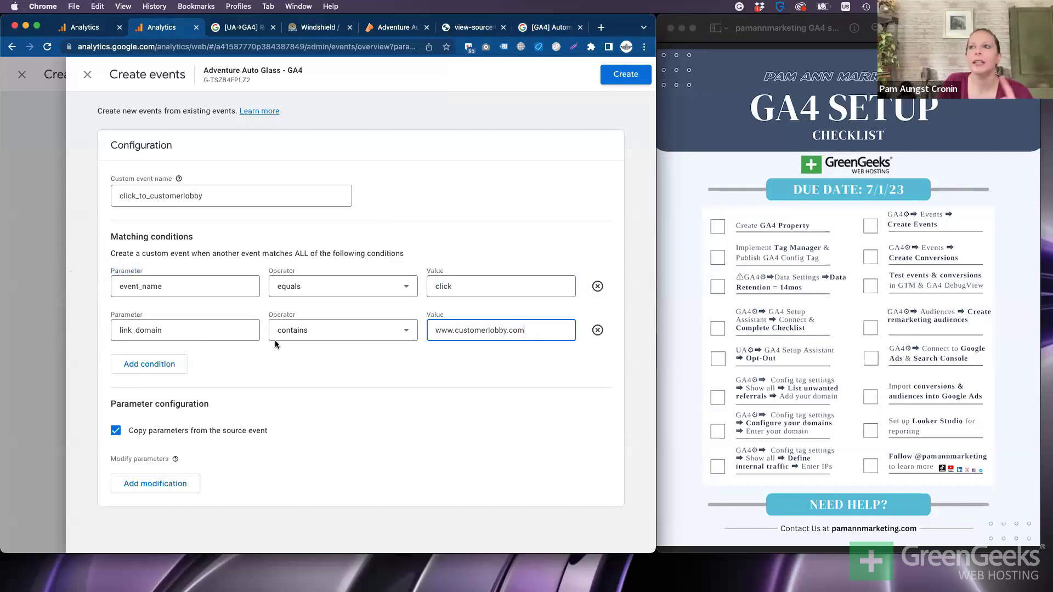
{"action": "left_click", "coordinate": [391, 33]}
{"action": "left_click_drag", "start_coordinate": [330, 44], "coordinate": [70, 45]}
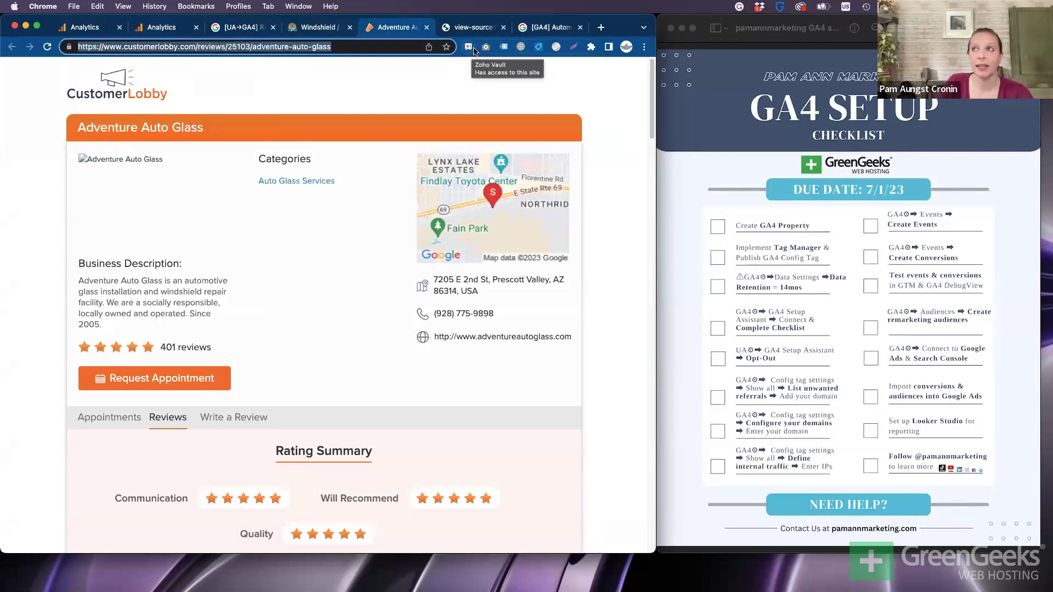
{"action": "left_click", "coordinate": [207, 50]}
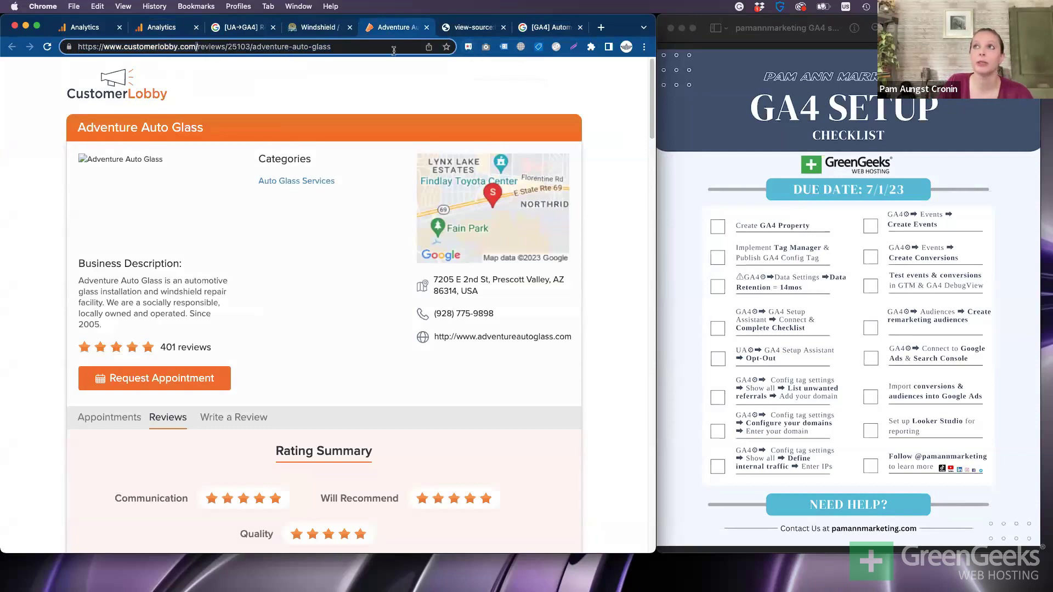
{"action": "left_click_drag", "start_coordinate": [196, 47], "coordinate": [334, 47]}
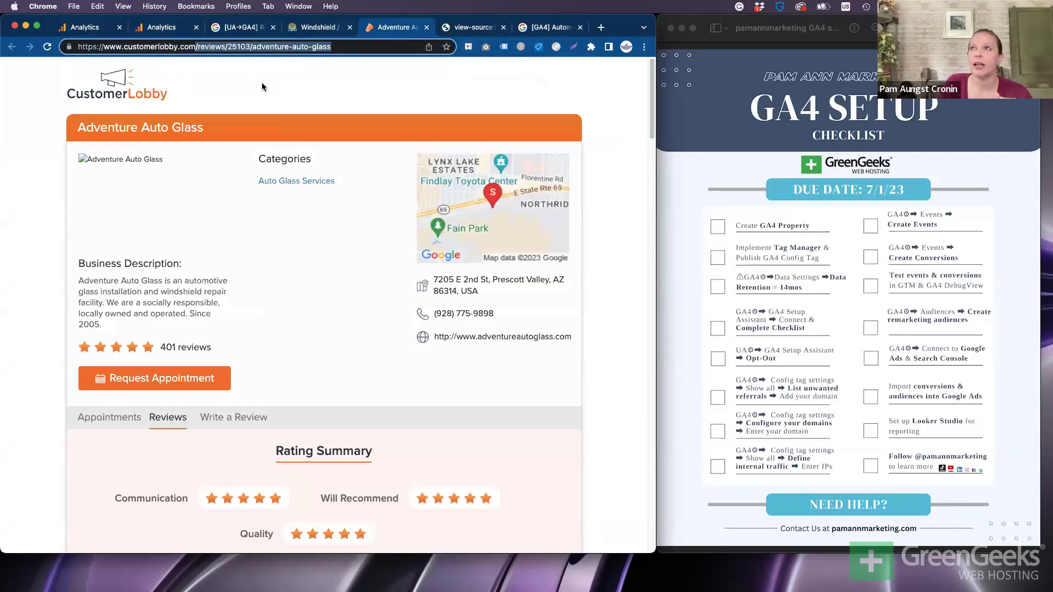
Create the configured click_to_customerlobby event in GA4, and copy its exact name from the saved event's configuration
{"action": "left_click", "coordinate": [159, 27]}
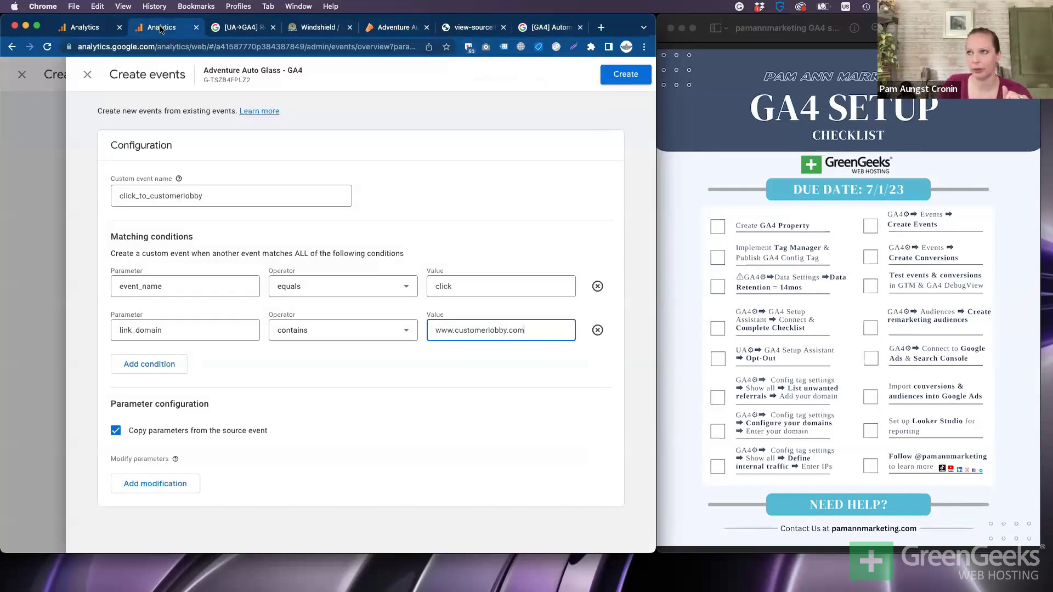
{"action": "left_click", "coordinate": [614, 79]}
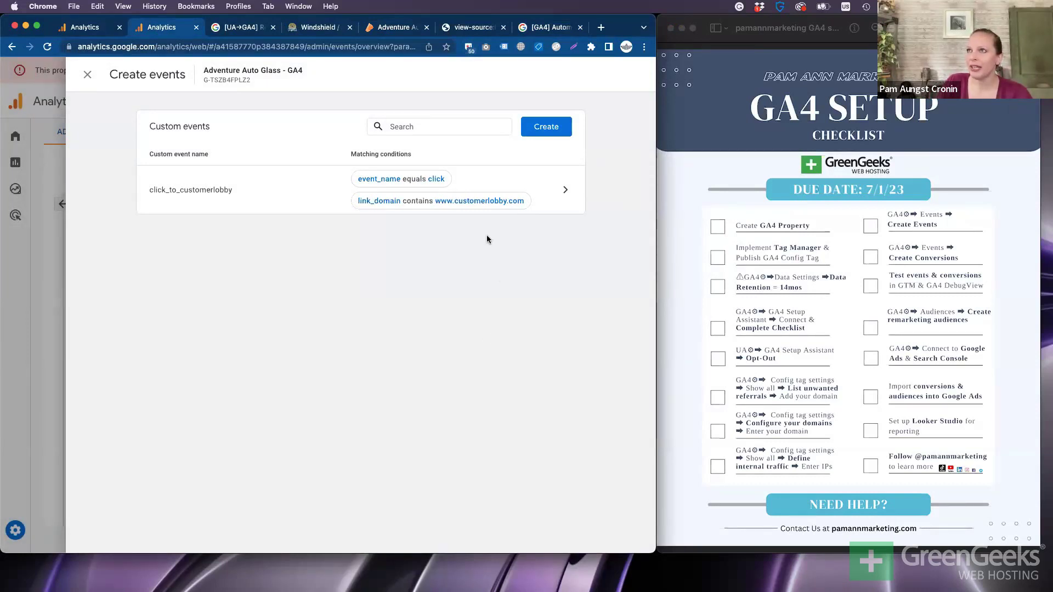
{"action": "left_click_drag", "start_coordinate": [230, 192], "coordinate": [147, 197]}
{"action": "left_click", "coordinate": [150, 190]}
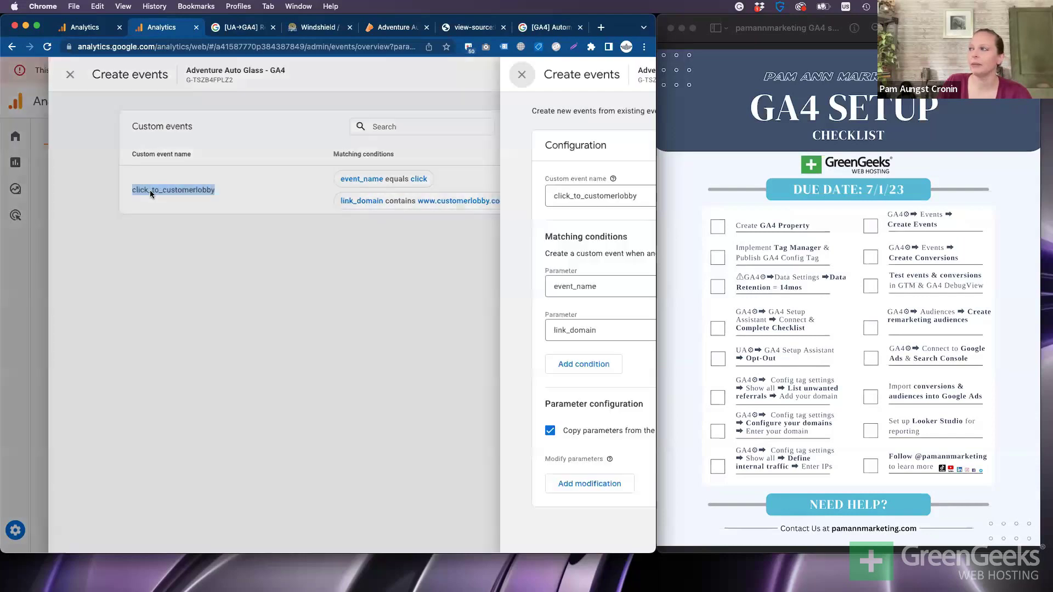
{"action": "double_click", "coordinate": [173, 195]}
{"action": "right_click", "coordinate": [132, 194]}
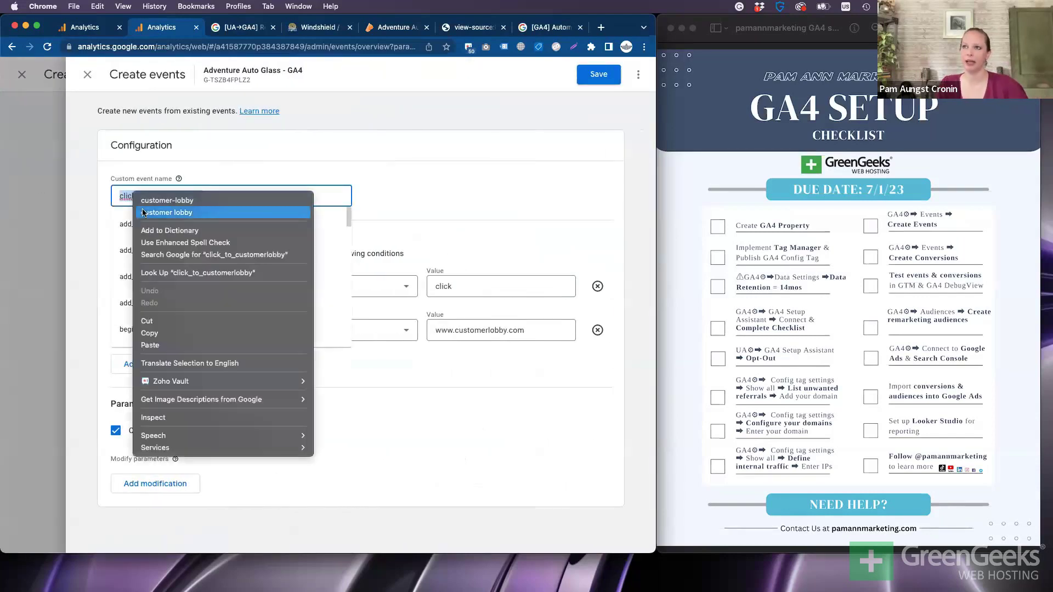
{"action": "left_click", "coordinate": [164, 331]}
{"action": "left_click", "coordinate": [403, 208]}
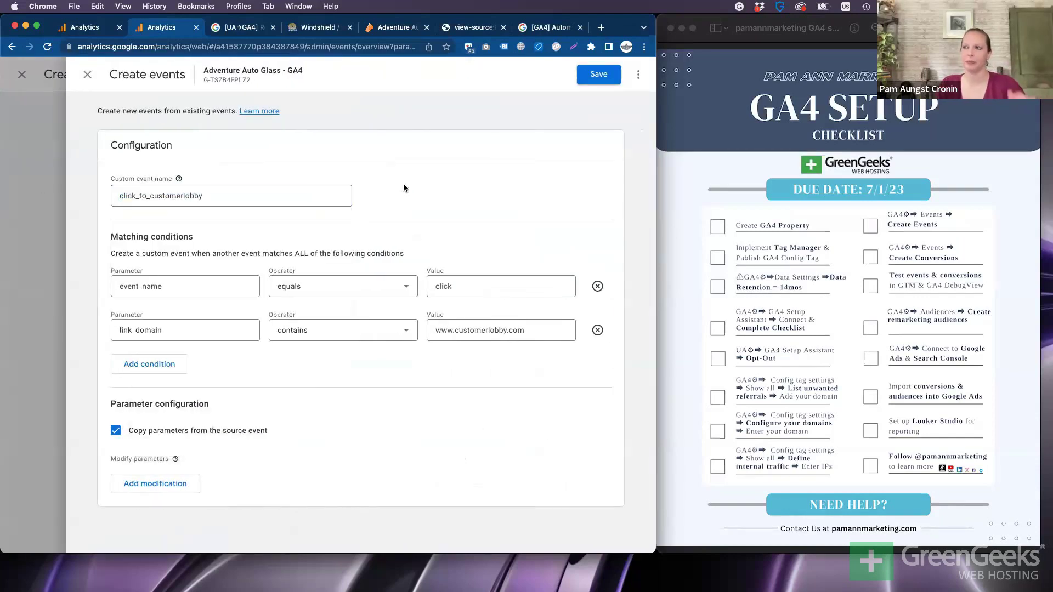
Add a new conversion event named click_to_customerlobby to the Adventure Auto Glass GA4 property and save it
{"action": "left_click", "coordinate": [87, 76]}
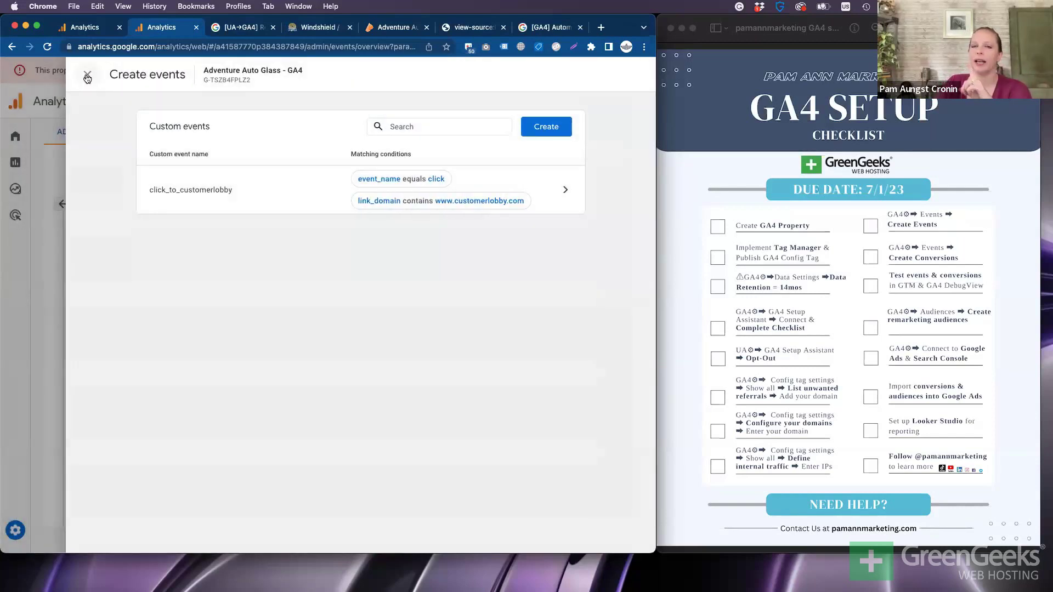
{"action": "left_click", "coordinate": [86, 77]}
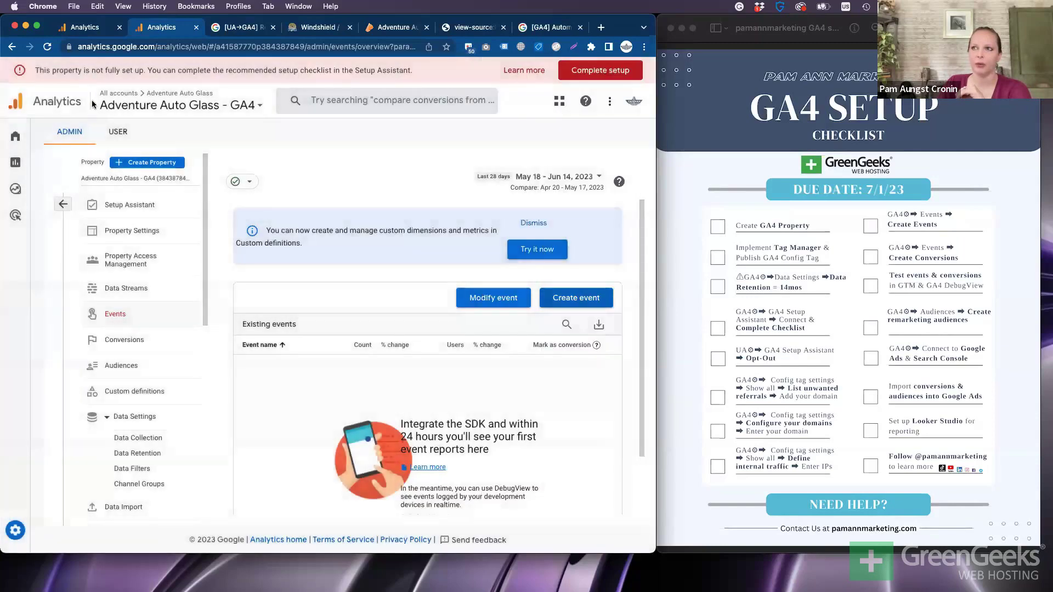
{"action": "left_click", "coordinate": [119, 342]}
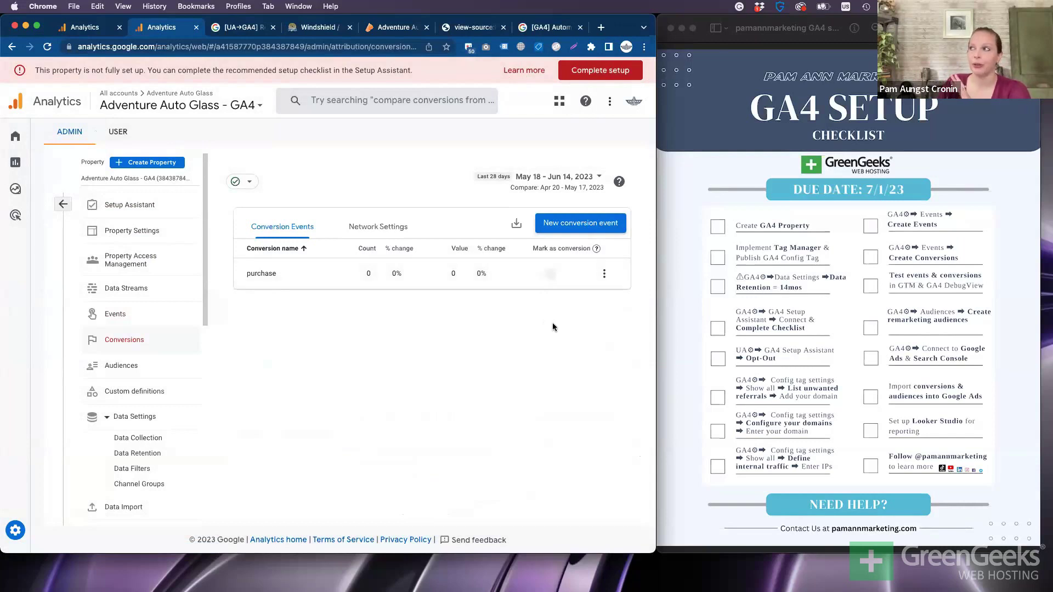
{"action": "left_click", "coordinate": [570, 224]}
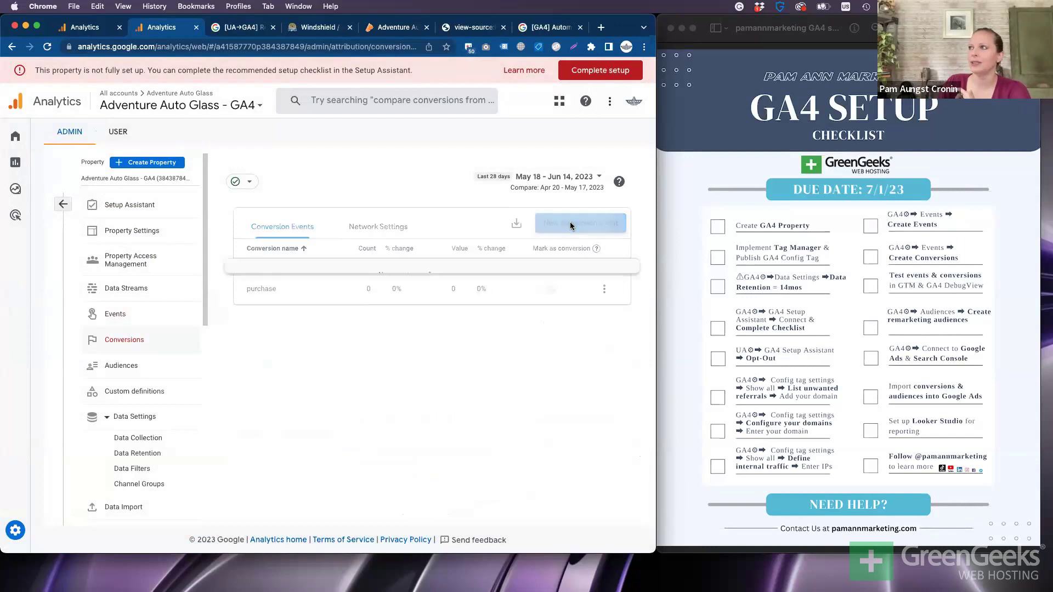
{"action": "left_click", "coordinate": [421, 295]}
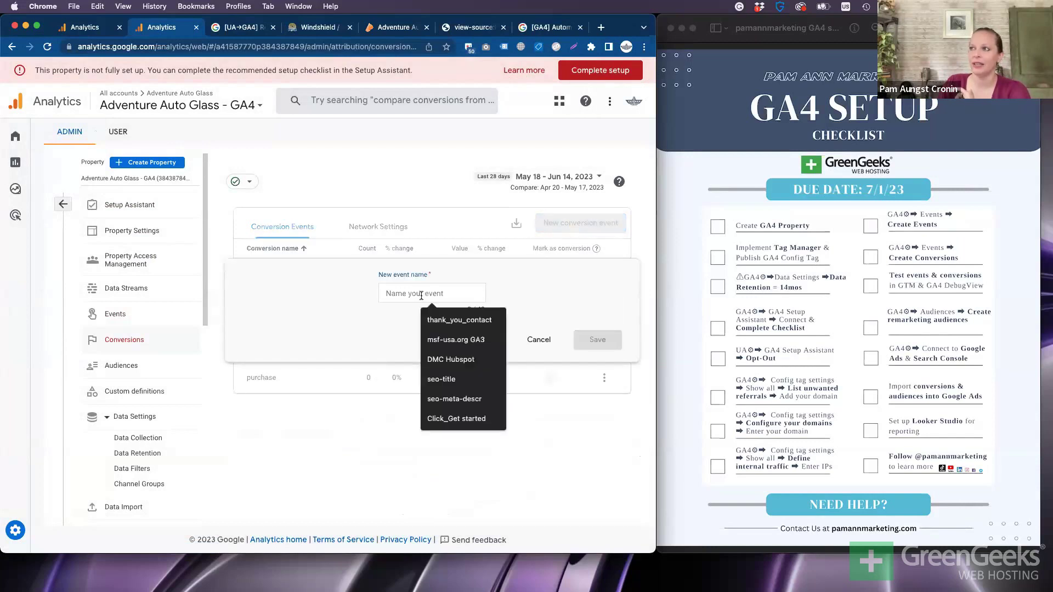
{"action": "key", "text": "super+v"}
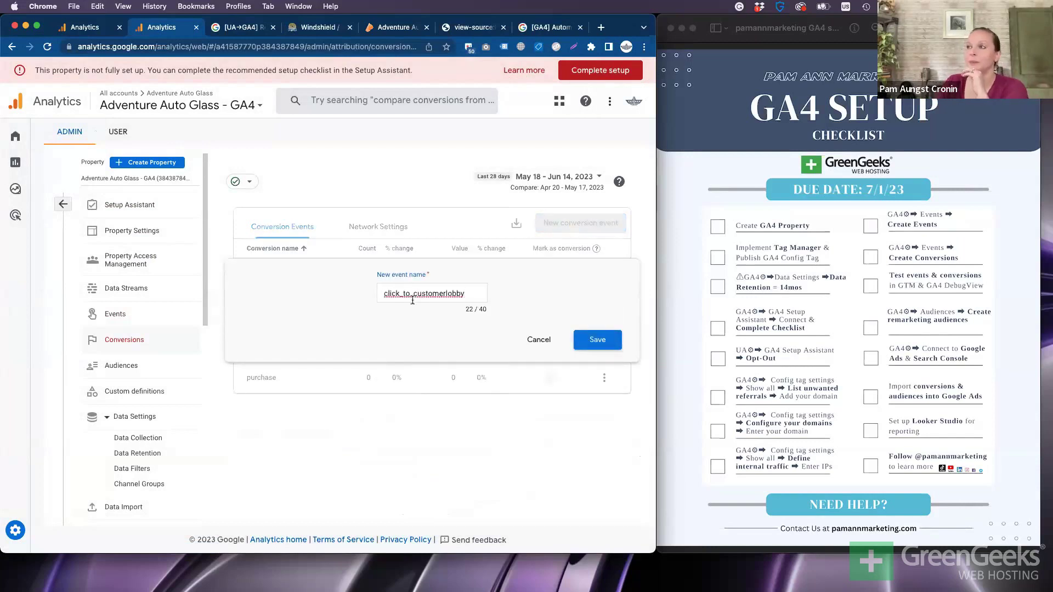
{"action": "left_click", "coordinate": [597, 340]}
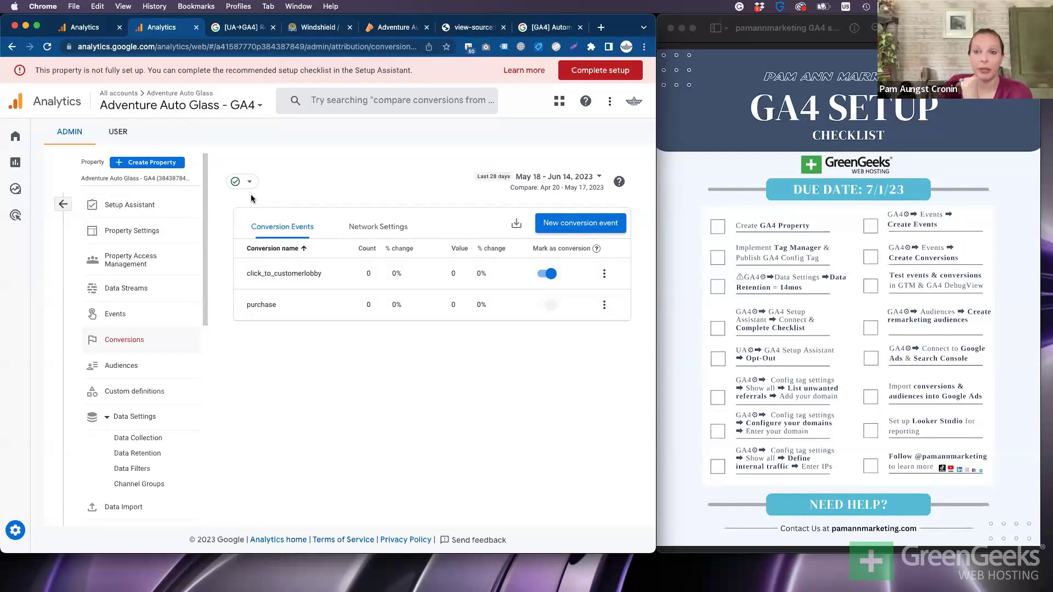
Mark the Set up conversions task as complete in the GA4 property's Setup Assistant
{"action": "left_click", "coordinate": [152, 210]}
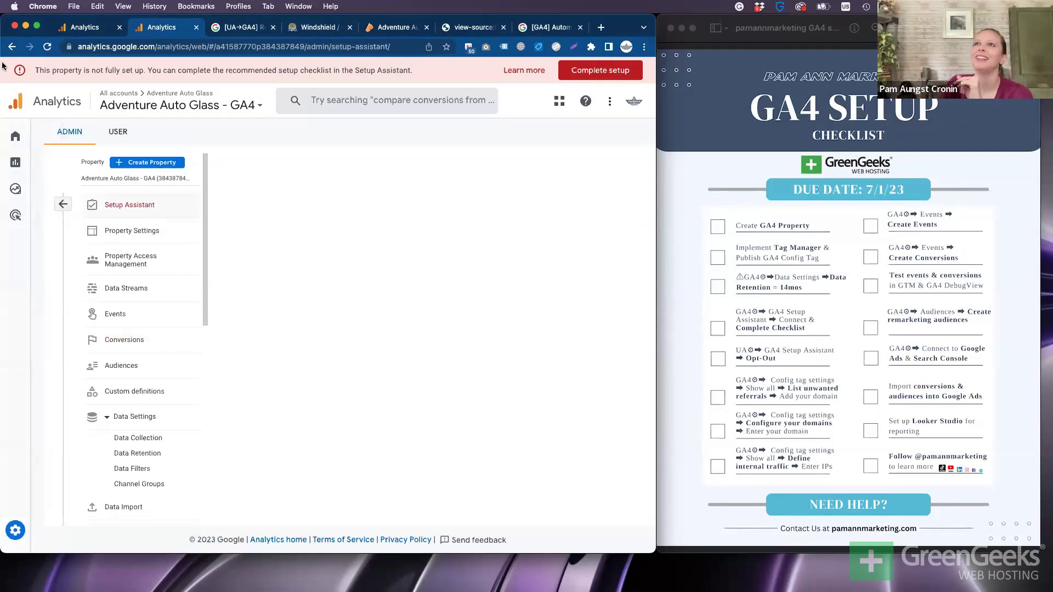
{"action": "left_click", "coordinate": [47, 48]}
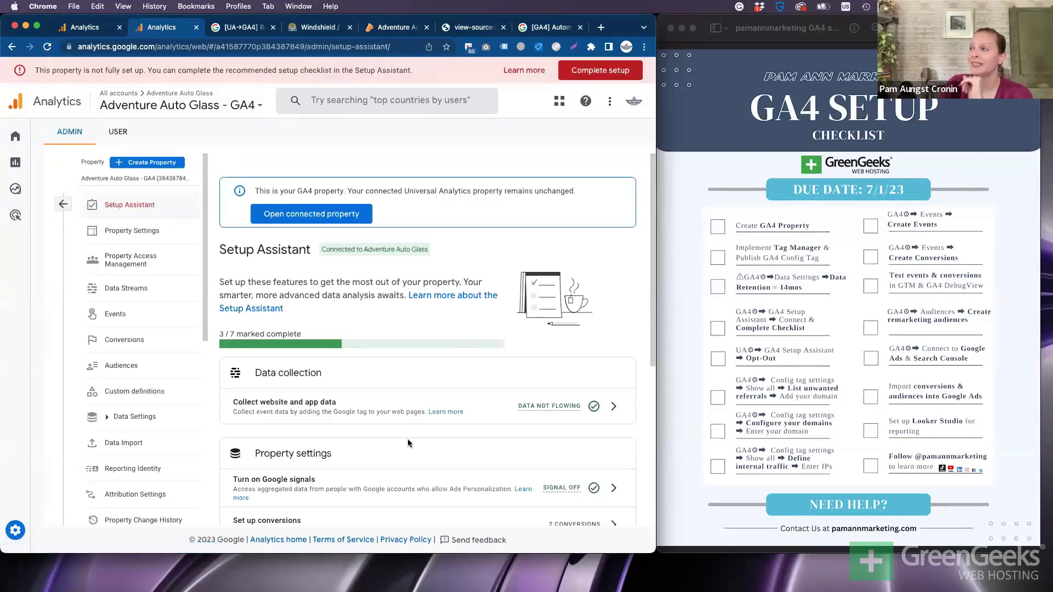
{"action": "scroll", "coordinate": [406, 441], "scroll_direction": "down", "scroll_amount": 5}
{"action": "scroll", "coordinate": [407, 441], "scroll_direction": "down", "scroll_amount": 4}
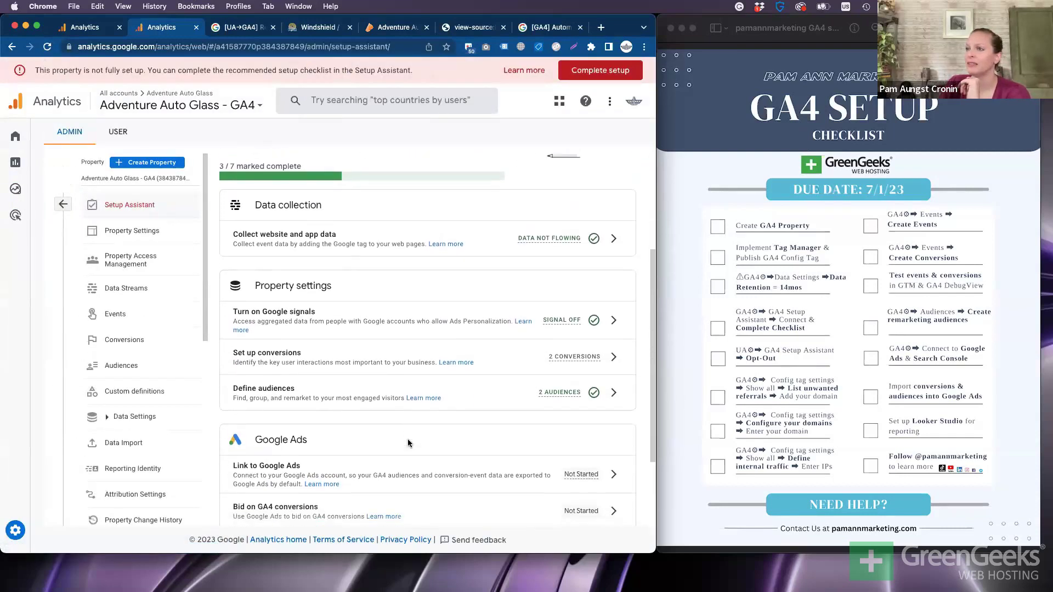
{"action": "left_click", "coordinate": [614, 288]}
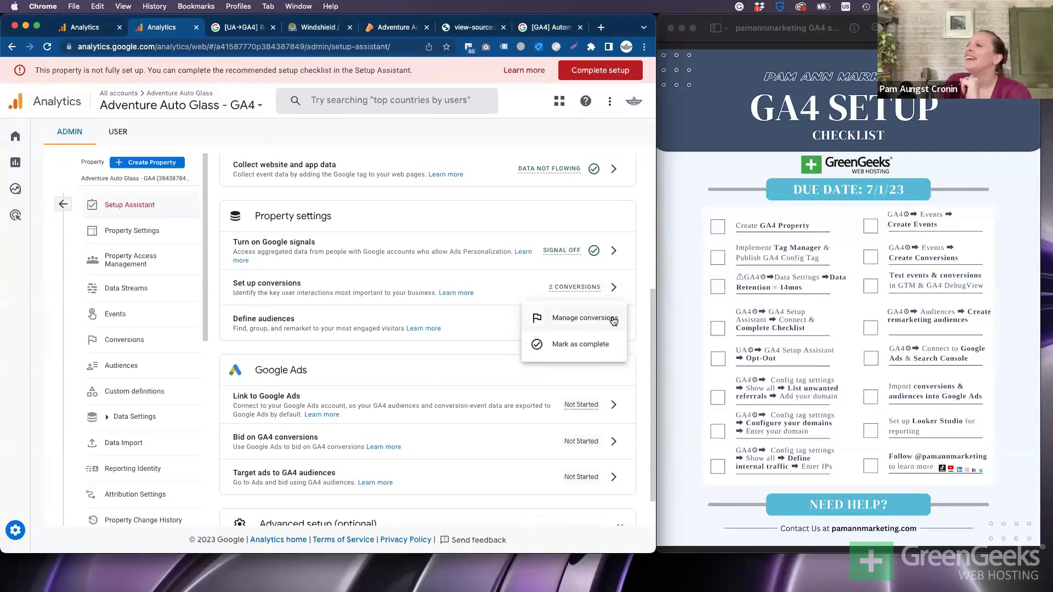
{"action": "left_click", "coordinate": [522, 294]}
{"action": "mouse_move", "coordinate": [554, 286]}
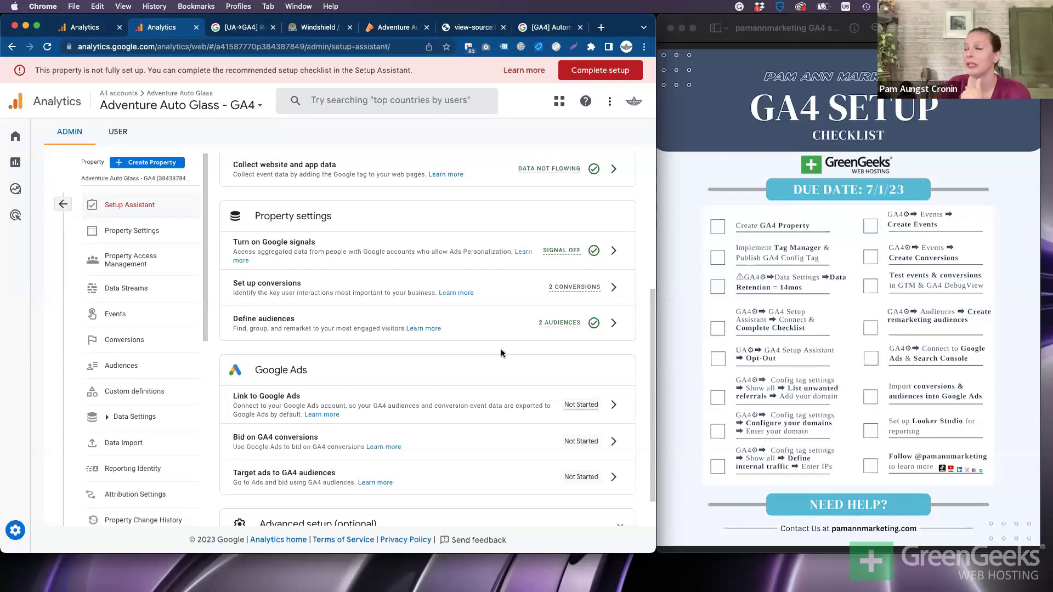
{"action": "left_click", "coordinate": [613, 288]}
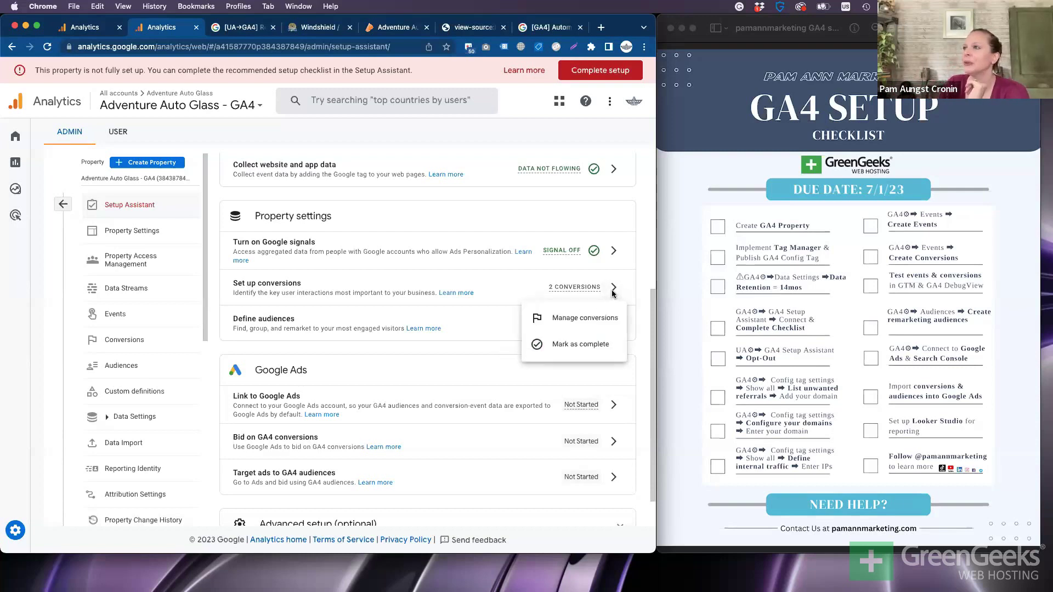
{"action": "left_click", "coordinate": [589, 344]}
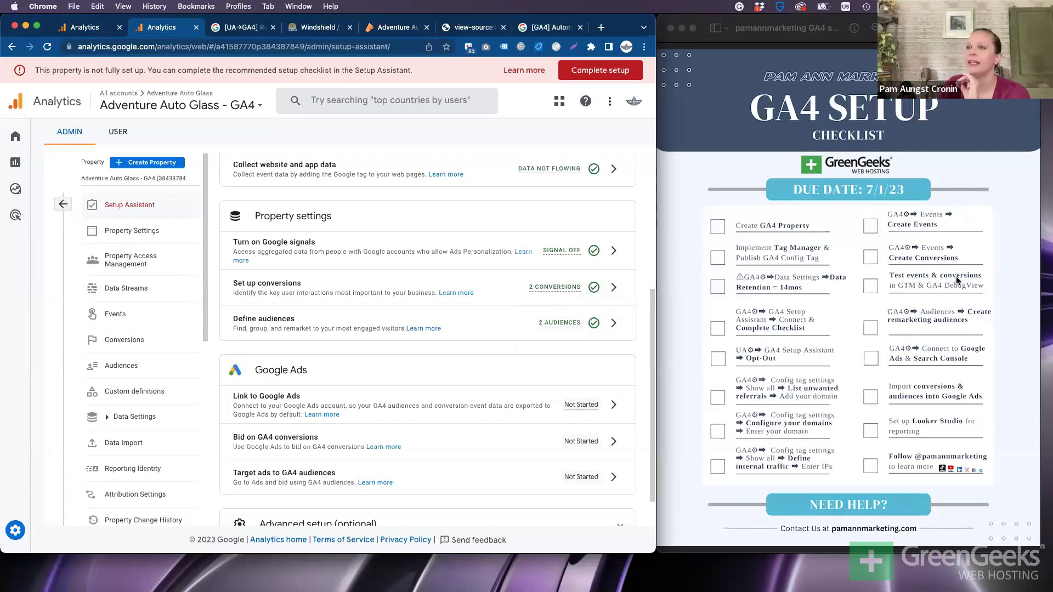
View the GA4 property's DebugView, and open its Realtime report for testing events and conversions
{"action": "scroll", "coordinate": [125, 316], "scroll_direction": "down", "scroll_amount": 1}
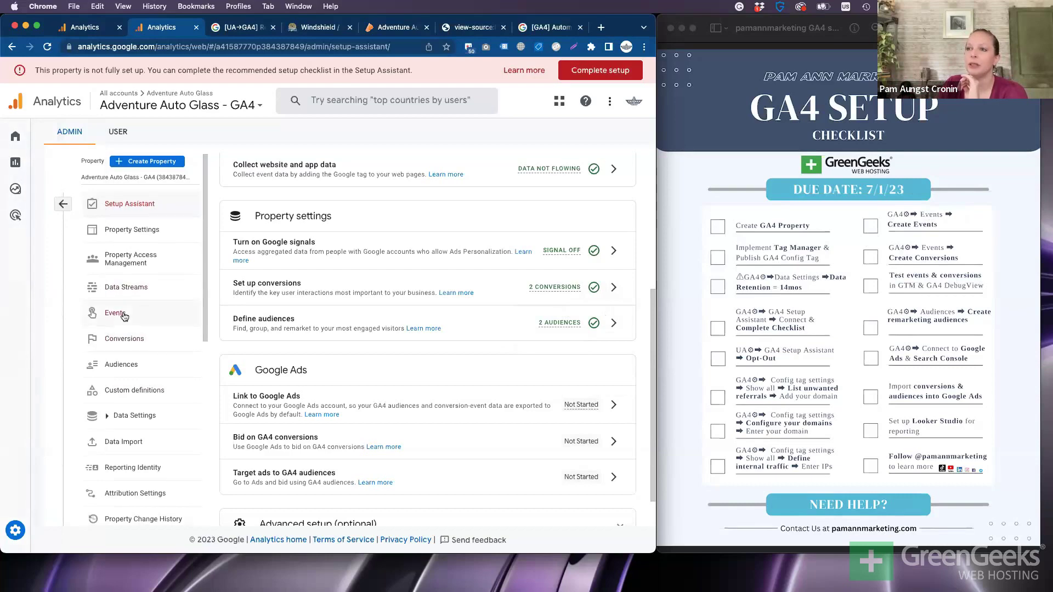
{"action": "scroll", "coordinate": [125, 316], "scroll_direction": "up", "scroll_amount": 1}
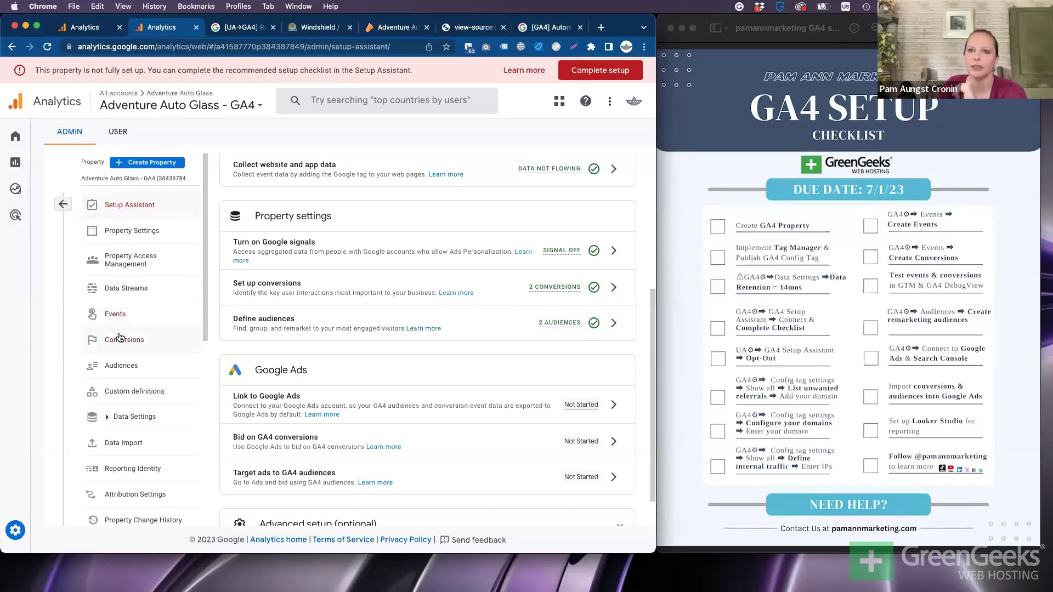
{"action": "scroll", "coordinate": [119, 337], "scroll_direction": "down", "scroll_amount": 7}
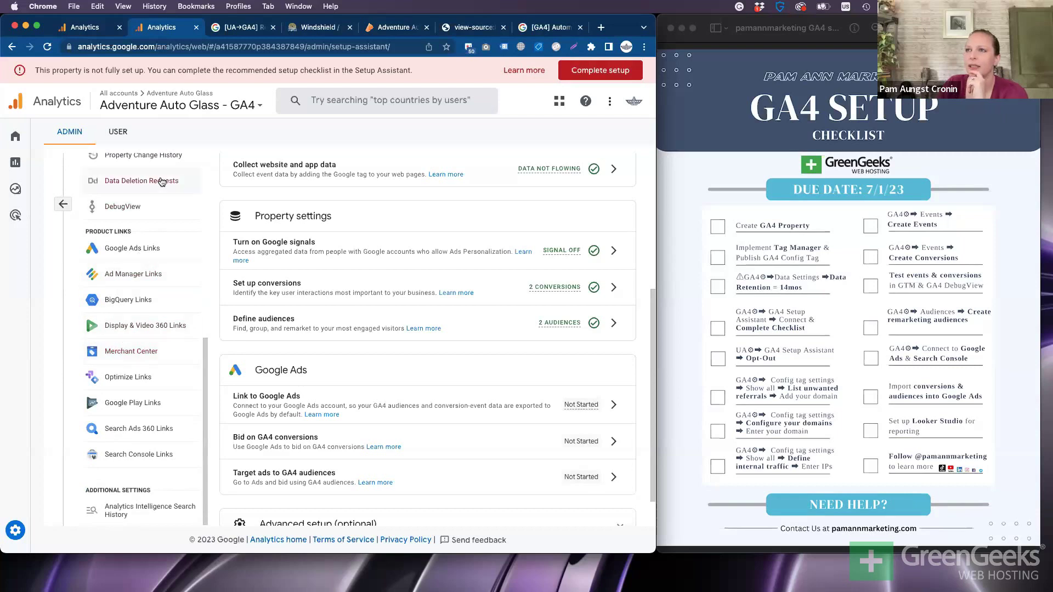
{"action": "scroll", "coordinate": [130, 359], "scroll_direction": "up", "scroll_amount": 1}
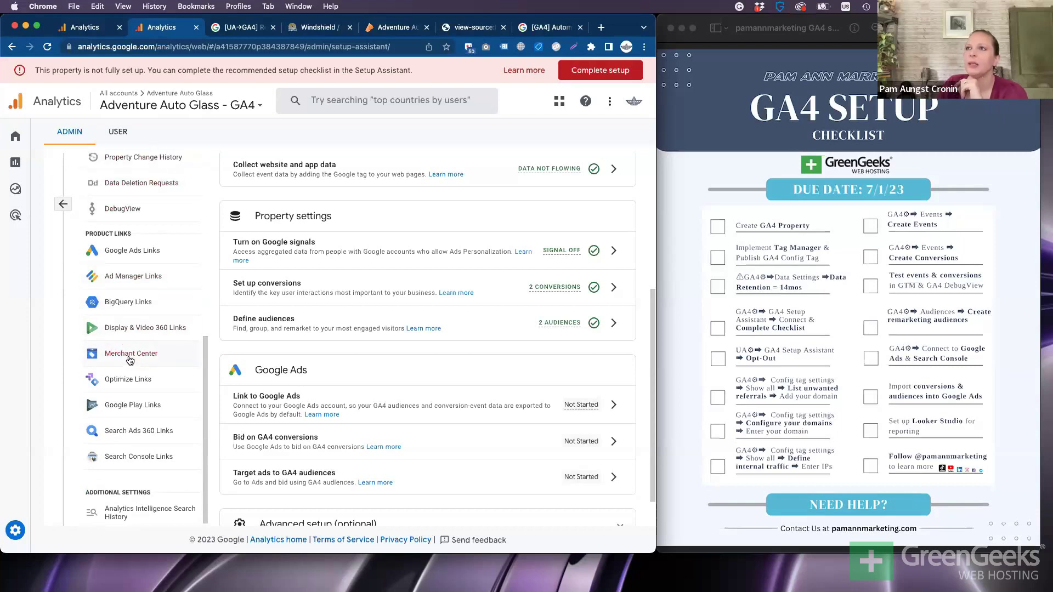
{"action": "scroll", "coordinate": [129, 359], "scroll_direction": "up", "scroll_amount": 5}
{"action": "left_click", "coordinate": [130, 432]}
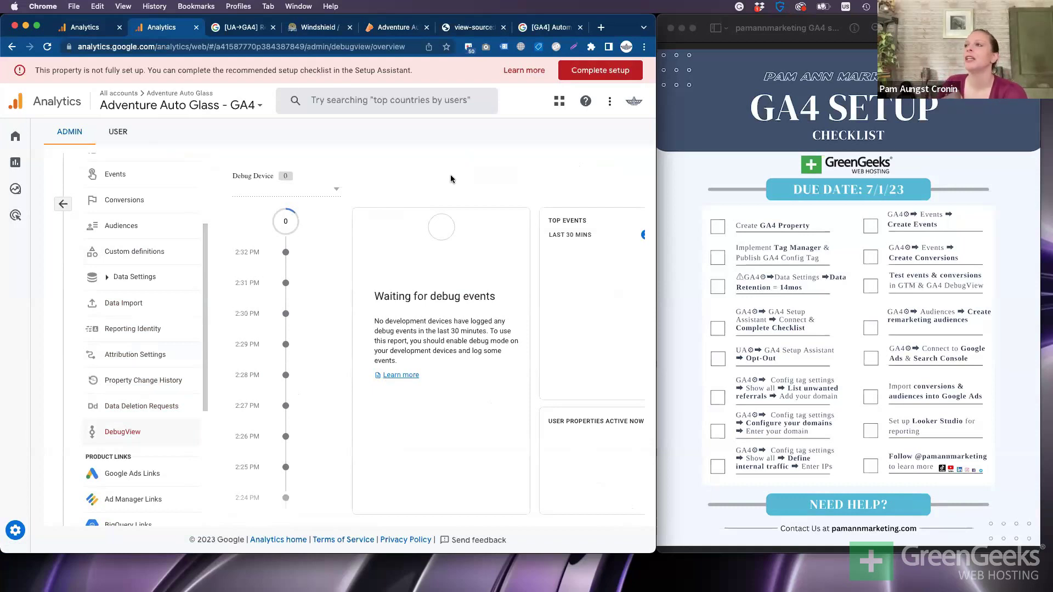
{"action": "left_click", "coordinate": [16, 163]}
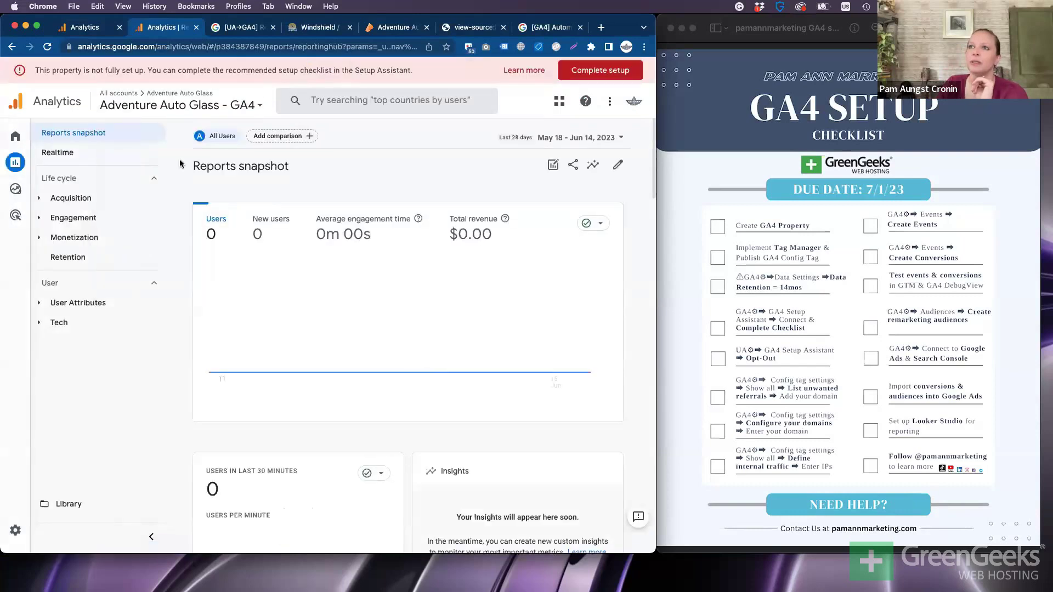
{"action": "left_click", "coordinate": [78, 154]}
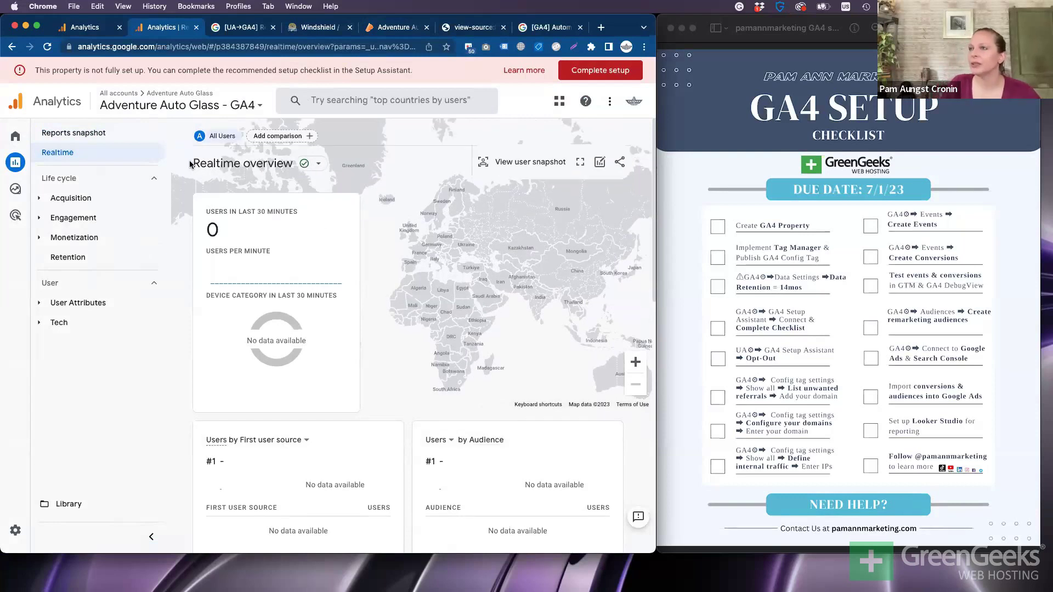
Load adventureautoglass.com in a new incognito window and open the business's CustomerLobby reviews page from it
{"action": "left_click", "coordinate": [323, 28]}
{"action": "left_click", "coordinate": [270, 43]}
{"action": "key", "text": "super+c"}
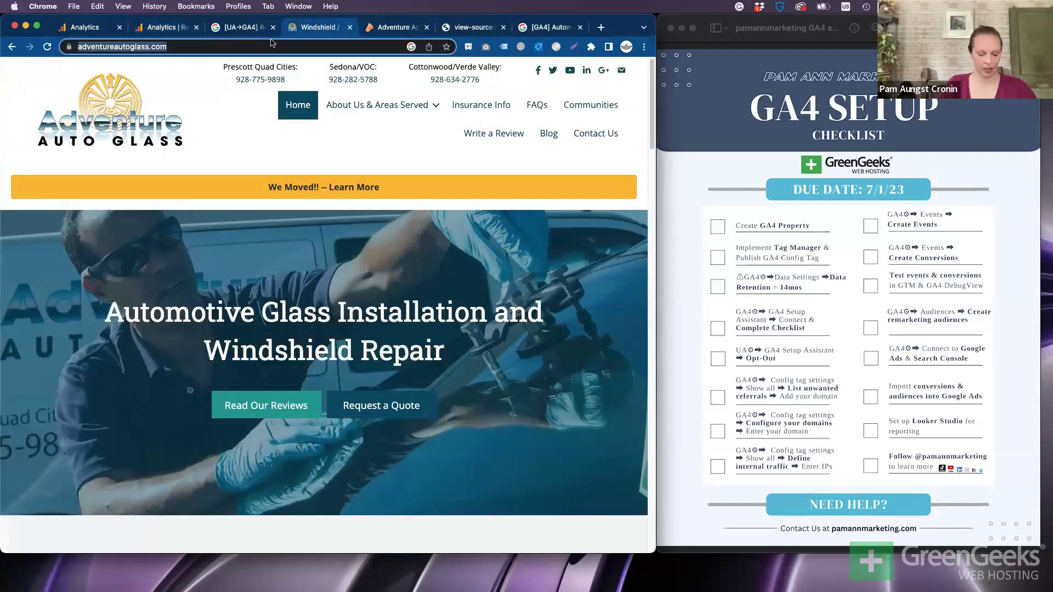
{"action": "left_click", "coordinate": [643, 46]}
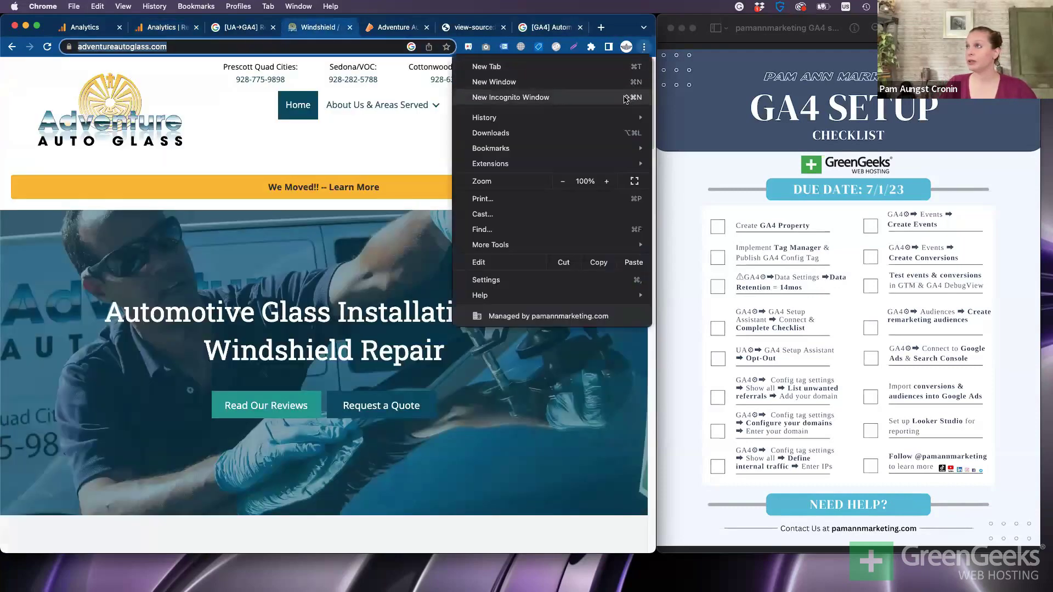
{"action": "left_click", "coordinate": [625, 98]}
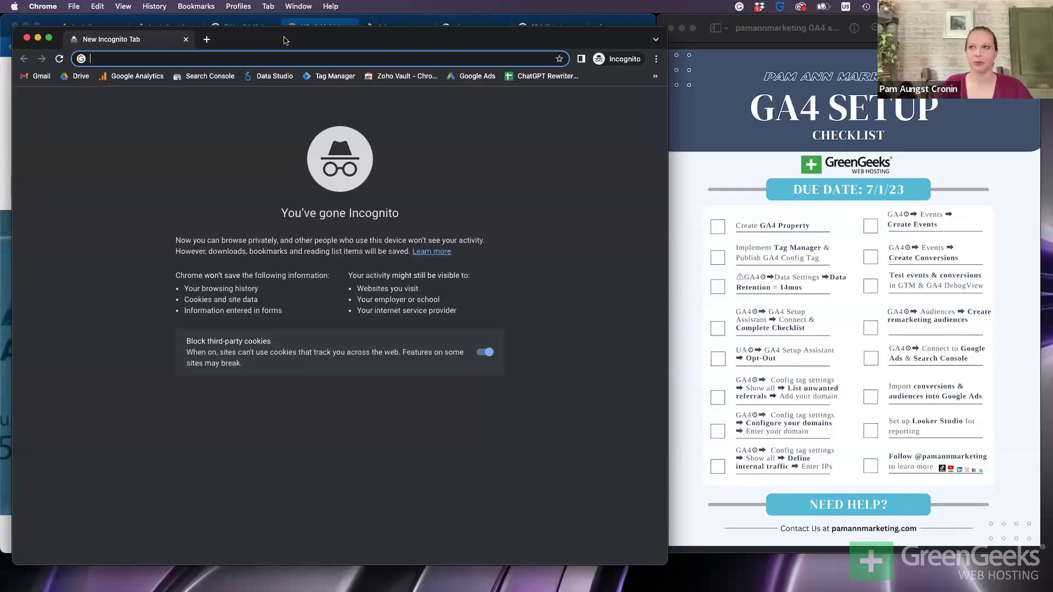
{"action": "key", "text": "super+v"}
{"action": "key", "text": "Return"}
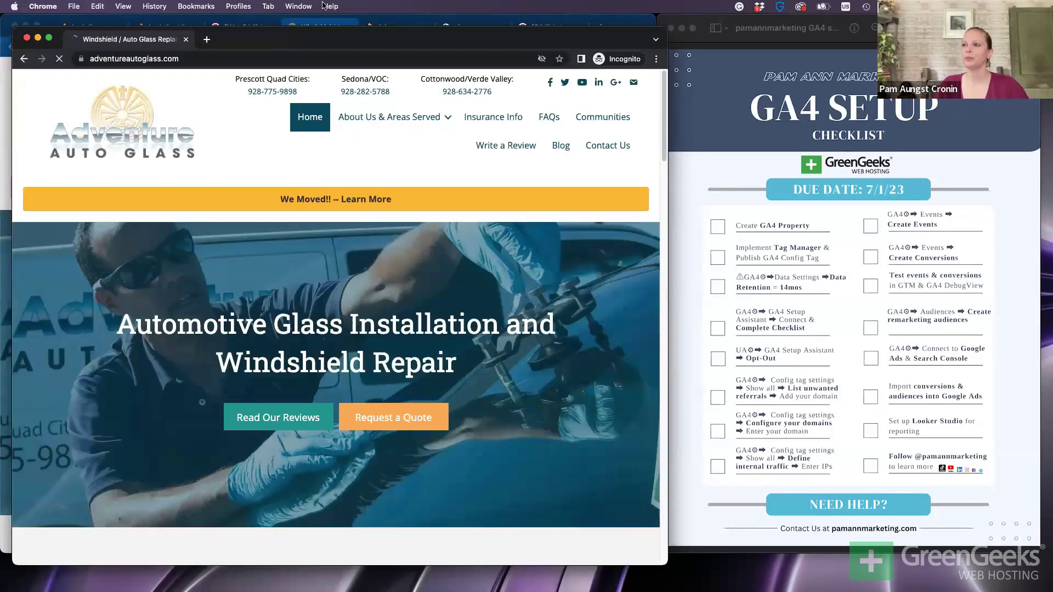
{"action": "left_click", "coordinate": [372, 423]}
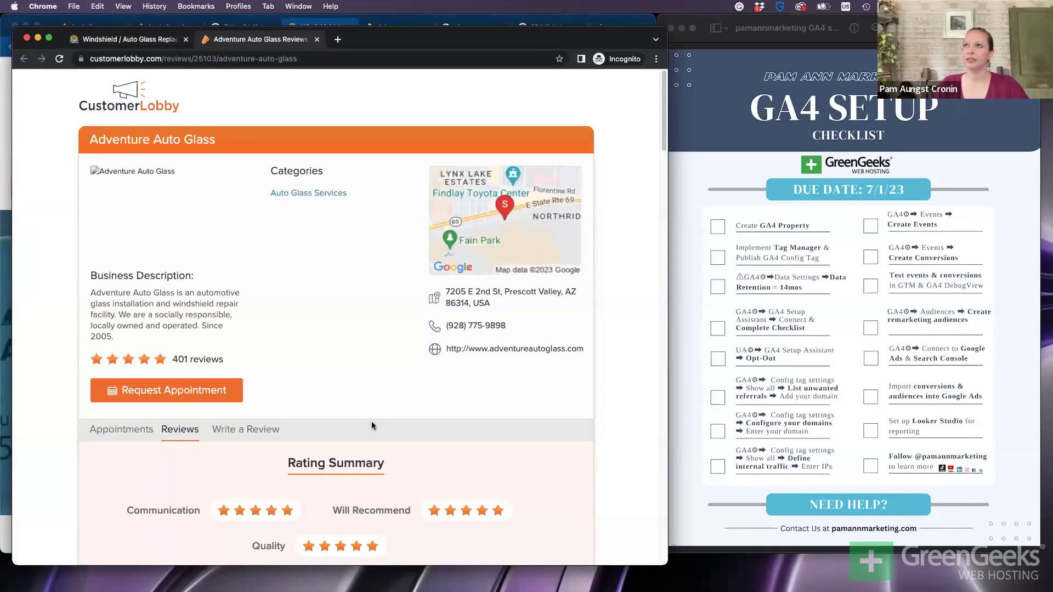
Return to the GA4 Realtime report and examine the page views and event counts for the test visit
{"action": "left_click_drag", "start_coordinate": [410, 38], "coordinate": [416, 53]}
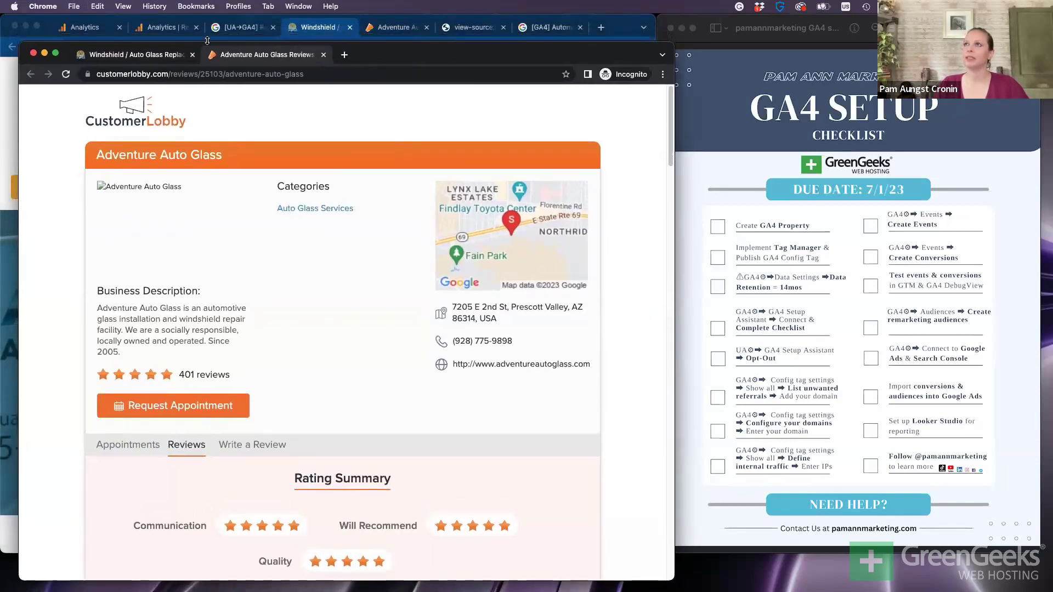
{"action": "left_click", "coordinate": [167, 31]}
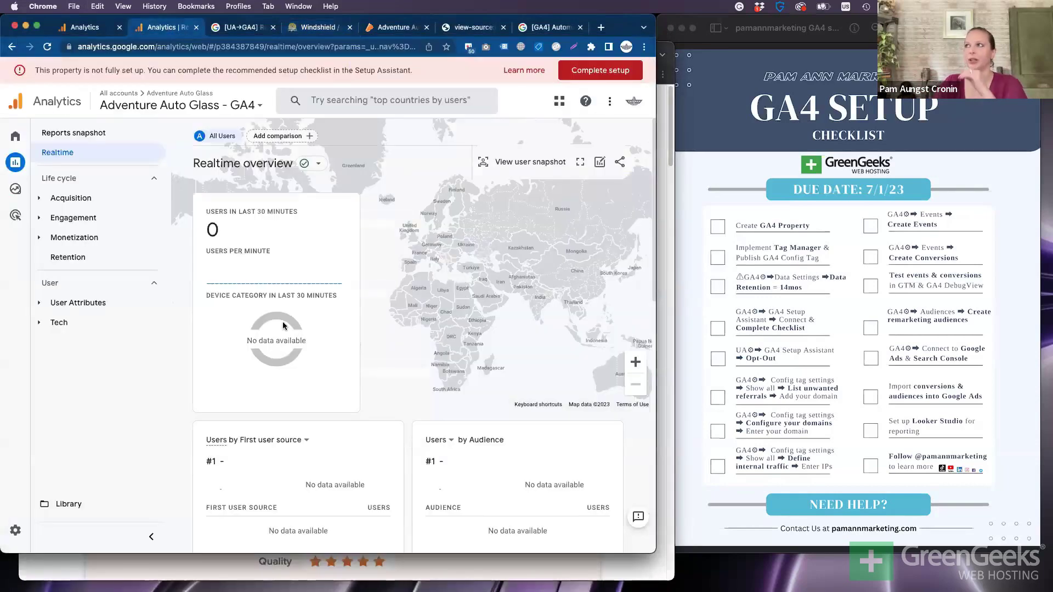
{"action": "scroll", "coordinate": [442, 404], "scroll_direction": "down", "scroll_amount": 5}
{"action": "scroll", "coordinate": [443, 412], "scroll_direction": "up", "scroll_amount": 5}
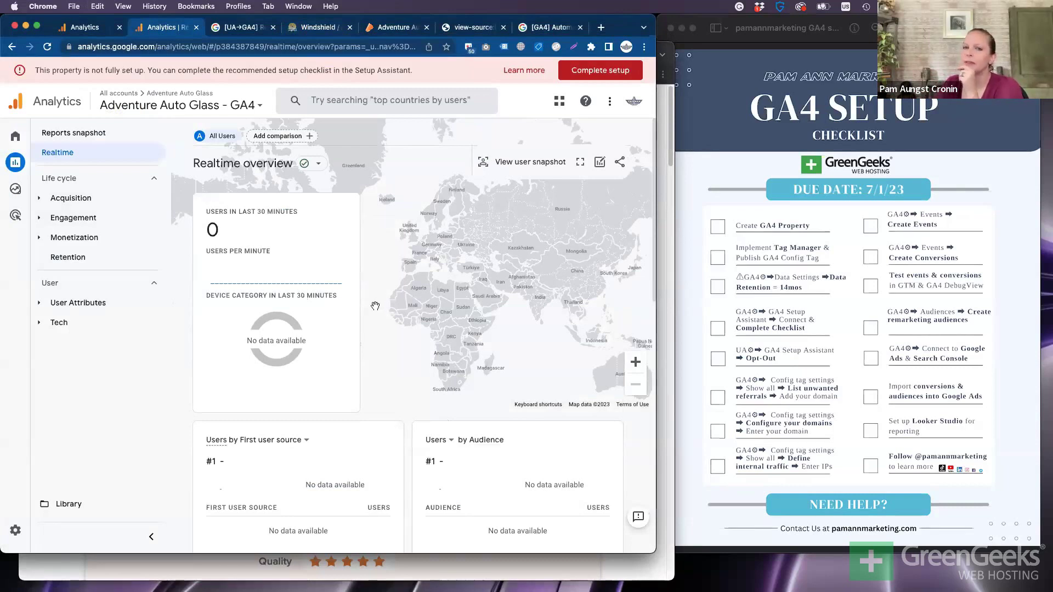
{"action": "scroll", "coordinate": [375, 302], "scroll_direction": "down", "scroll_amount": 1}
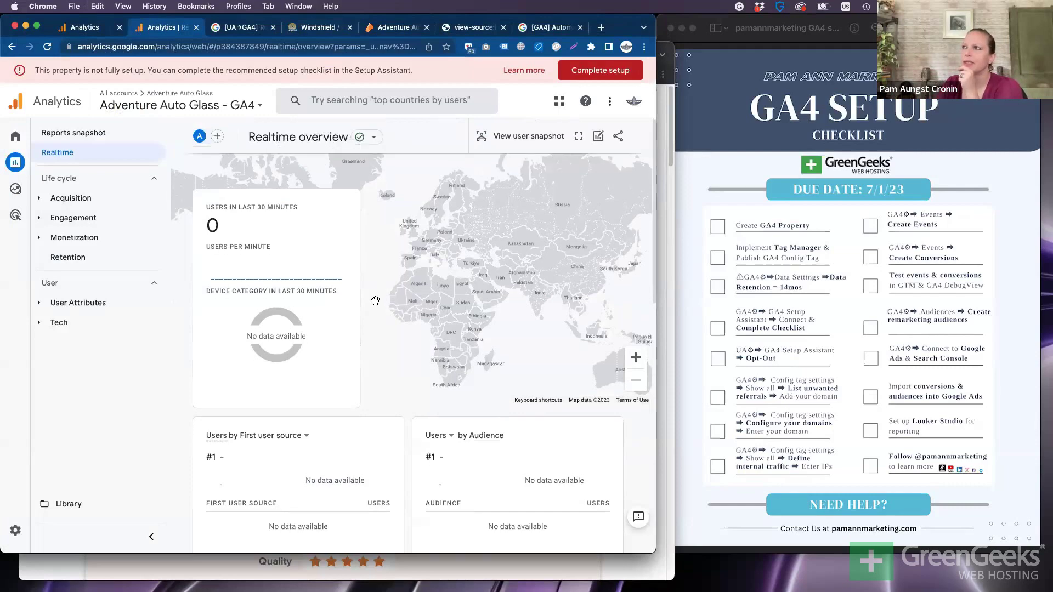
{"action": "scroll", "coordinate": [375, 301], "scroll_direction": "up", "scroll_amount": 1}
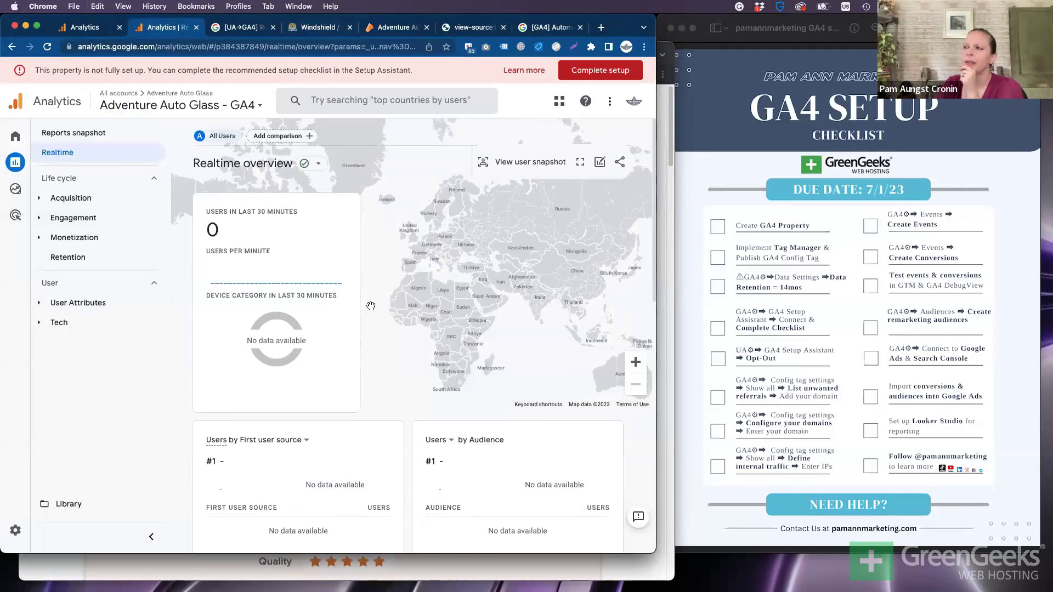
{"action": "scroll", "coordinate": [370, 307], "scroll_direction": "down", "scroll_amount": 9}
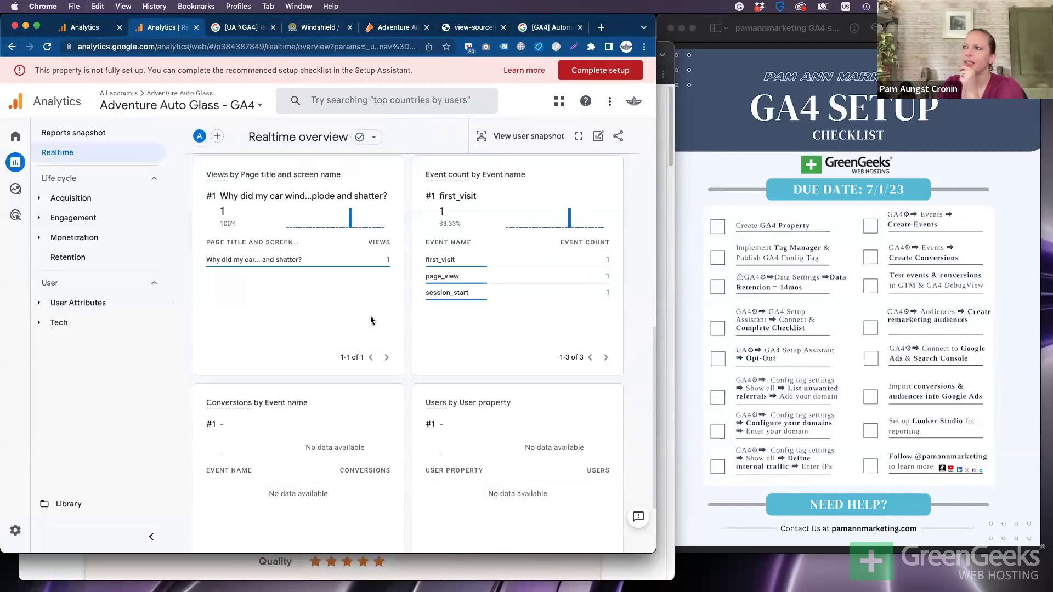
{"action": "scroll", "coordinate": [369, 298], "scroll_direction": "down", "scroll_amount": 3}
{"action": "scroll", "coordinate": [369, 298], "scroll_direction": "up", "scroll_amount": 10}
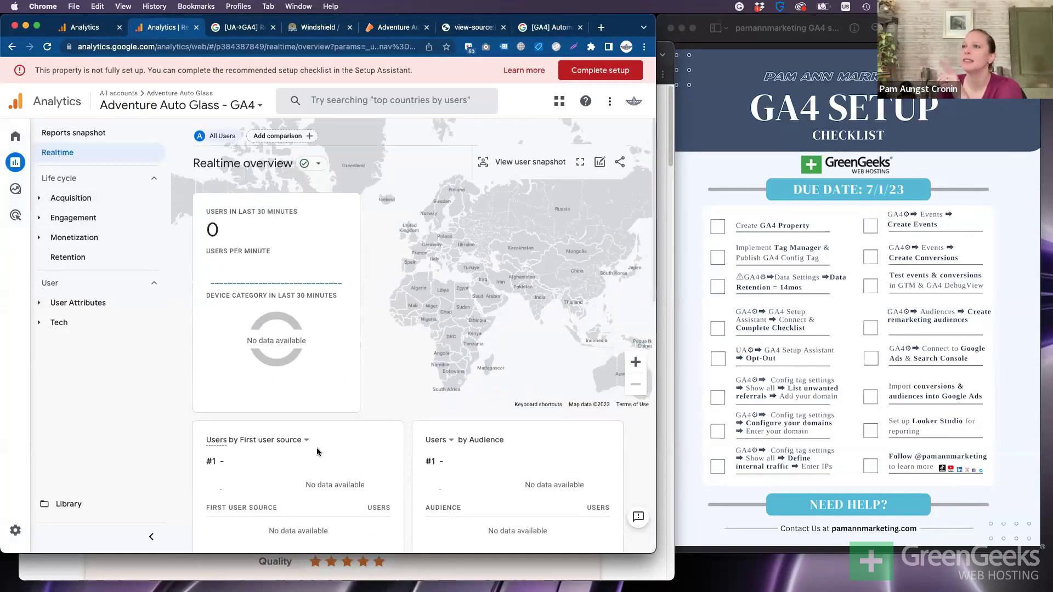
{"action": "scroll", "coordinate": [564, 439], "scroll_direction": "down", "scroll_amount": 10}
{"action": "scroll", "coordinate": [564, 439], "scroll_direction": "up", "scroll_amount": 9}
{"action": "scroll", "coordinate": [564, 442], "scroll_direction": "down", "scroll_amount": 2}
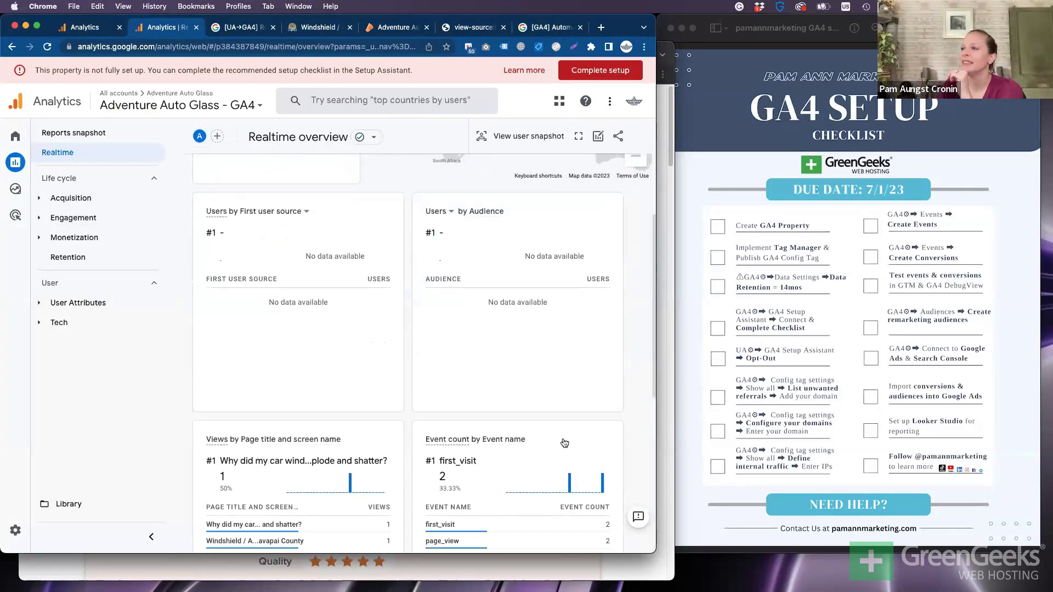
{"action": "scroll", "coordinate": [564, 442], "scroll_direction": "down", "scroll_amount": 3}
{"action": "mouse_move", "coordinate": [453, 394]}
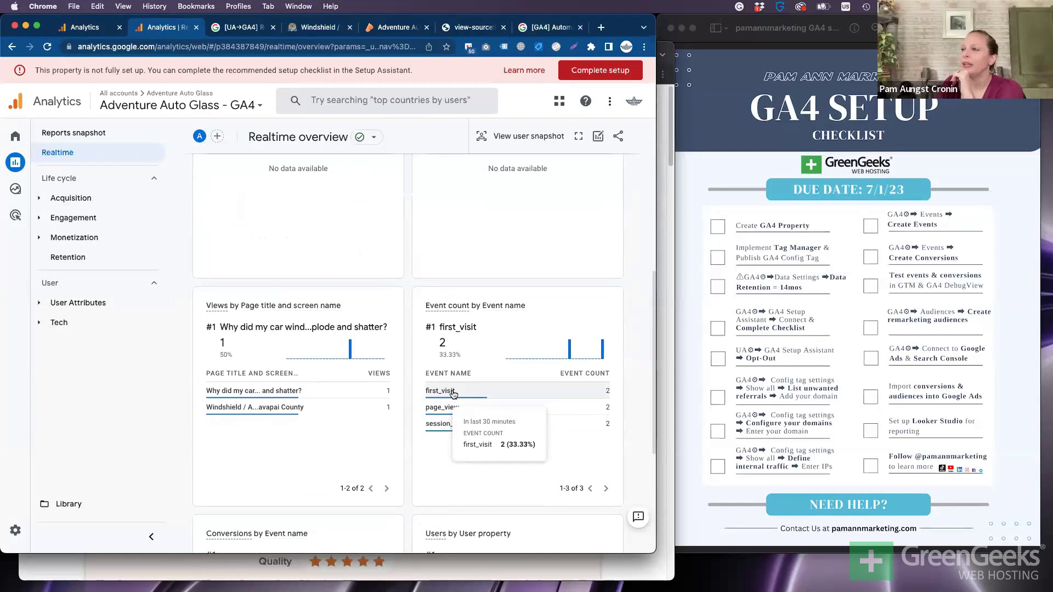
{"action": "mouse_move", "coordinate": [462, 310]}
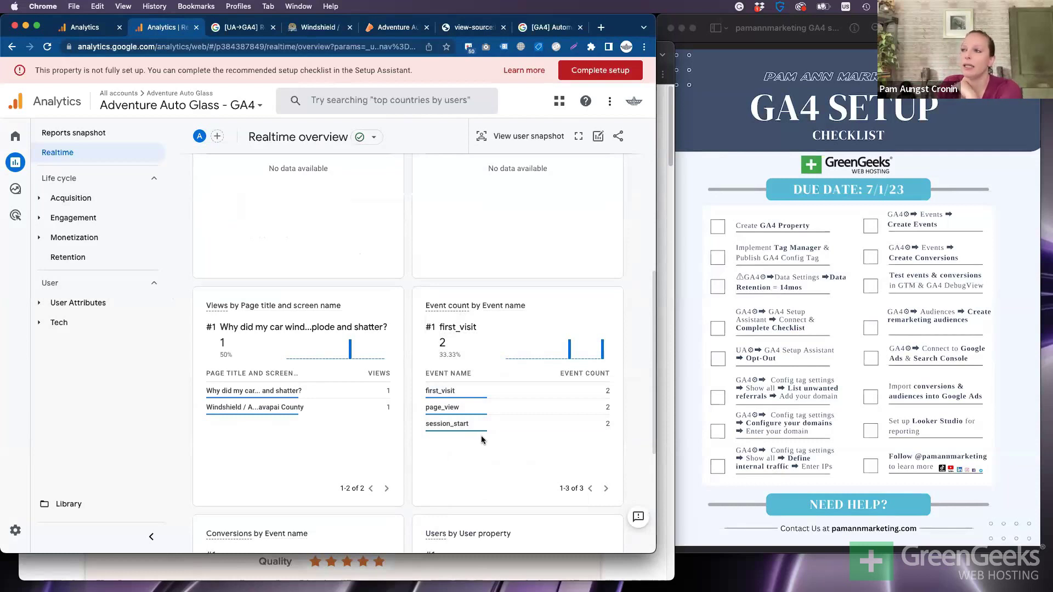
Check the Realtime report's Conversions by Event name card for the CustomerLobby click conversion
{"action": "scroll", "coordinate": [478, 438], "scroll_direction": "down", "scroll_amount": 1}
{"action": "scroll", "coordinate": [479, 438], "scroll_direction": "down", "scroll_amount": 3}
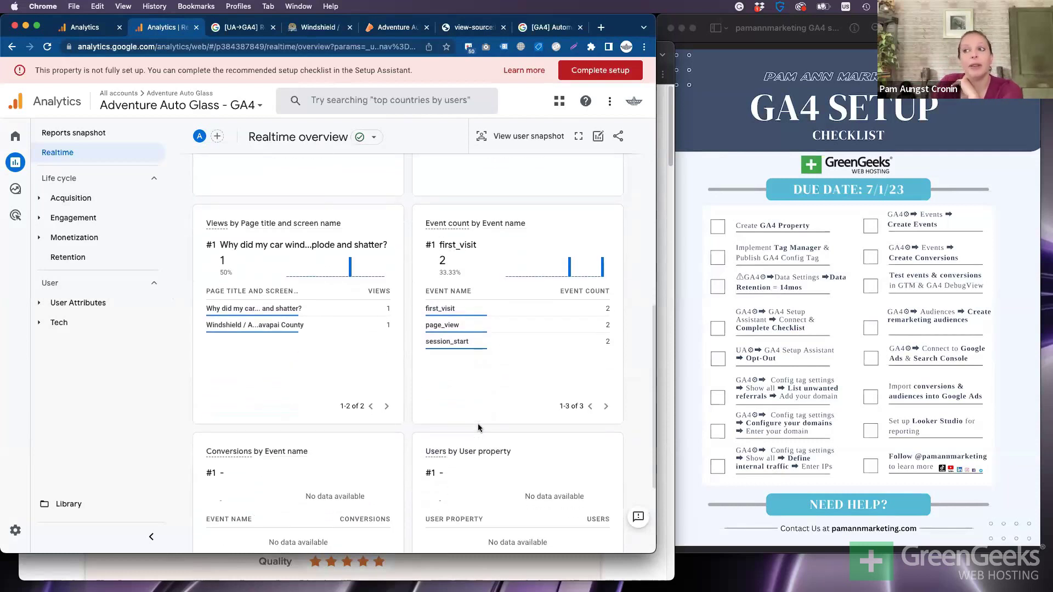
{"action": "scroll", "coordinate": [478, 424], "scroll_direction": "up", "scroll_amount": 1}
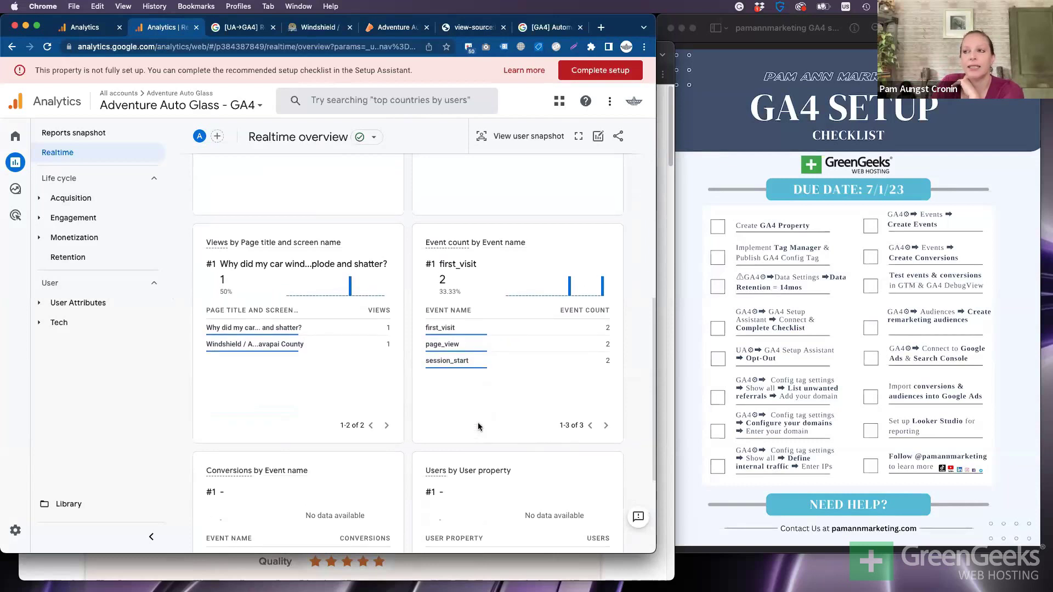
{"action": "scroll", "coordinate": [478, 425], "scroll_direction": "down", "scroll_amount": 1}
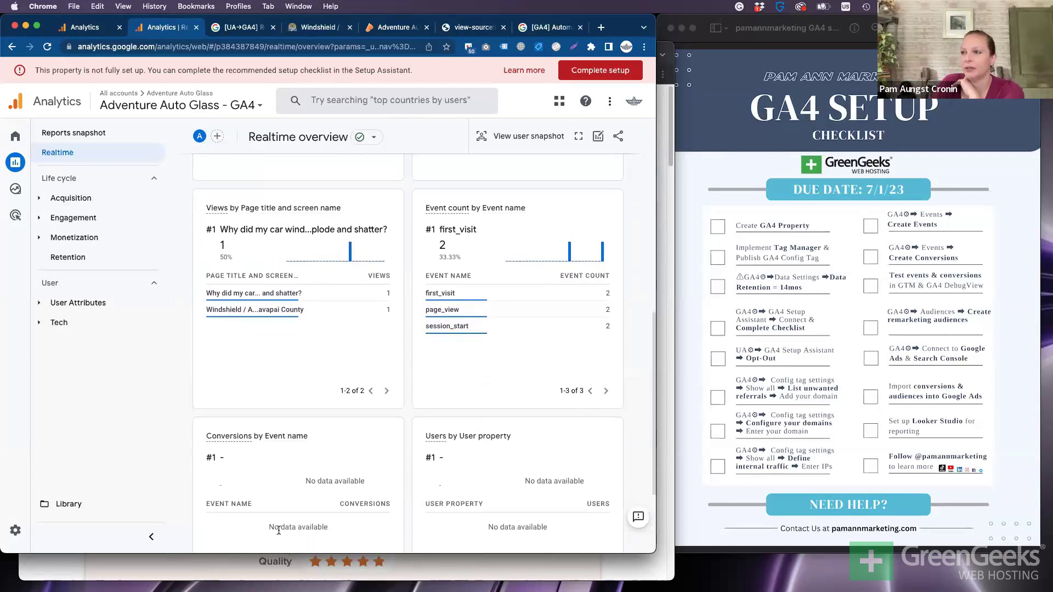
{"action": "scroll", "coordinate": [278, 530], "scroll_direction": "down", "scroll_amount": 1}
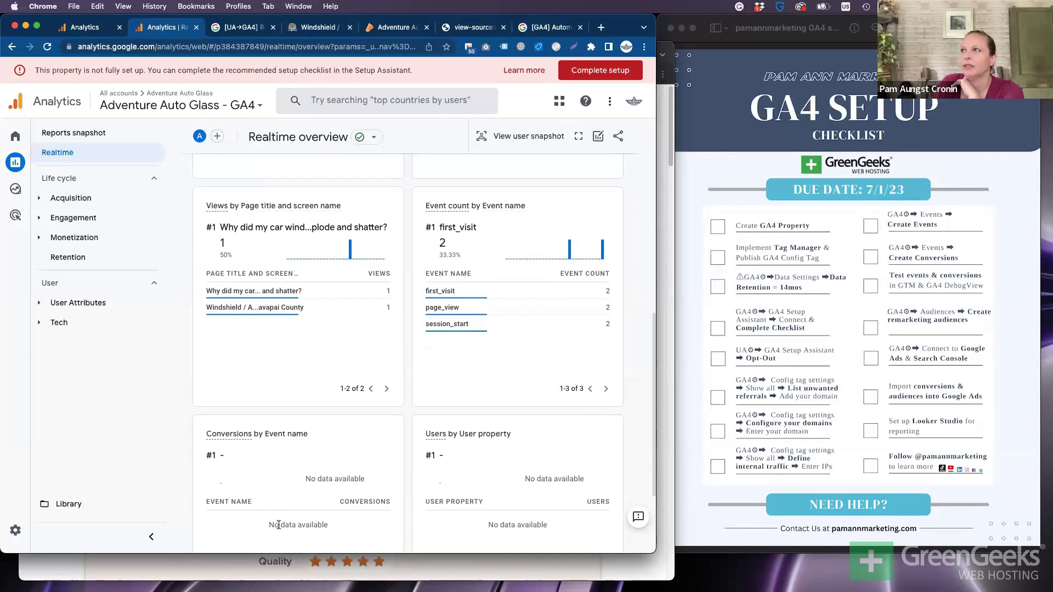
{"action": "scroll", "coordinate": [278, 527], "scroll_direction": "down", "scroll_amount": 1}
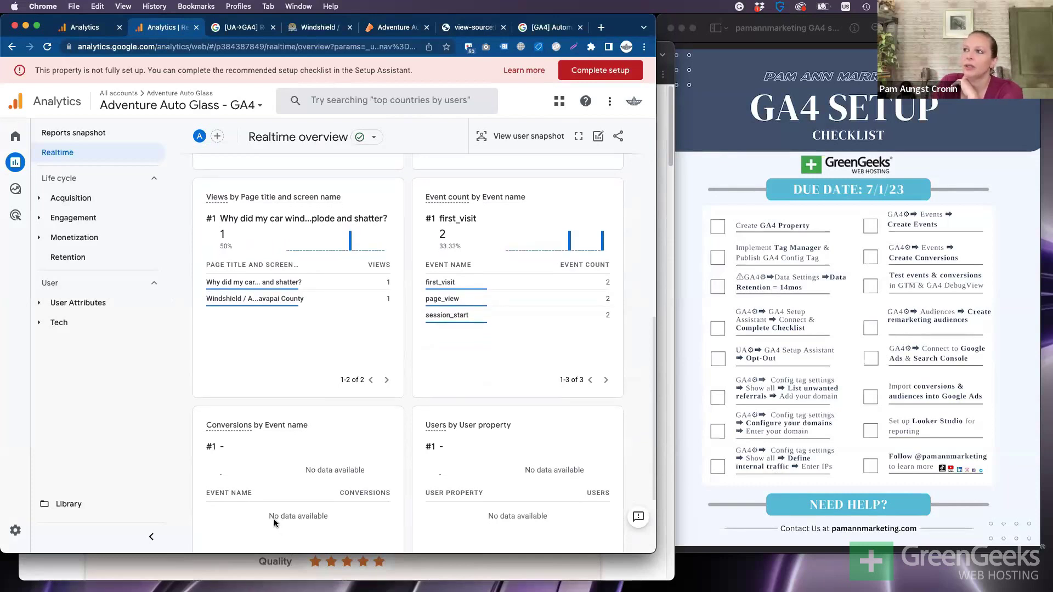
{"action": "scroll", "coordinate": [274, 518], "scroll_direction": "up", "scroll_amount": 3}
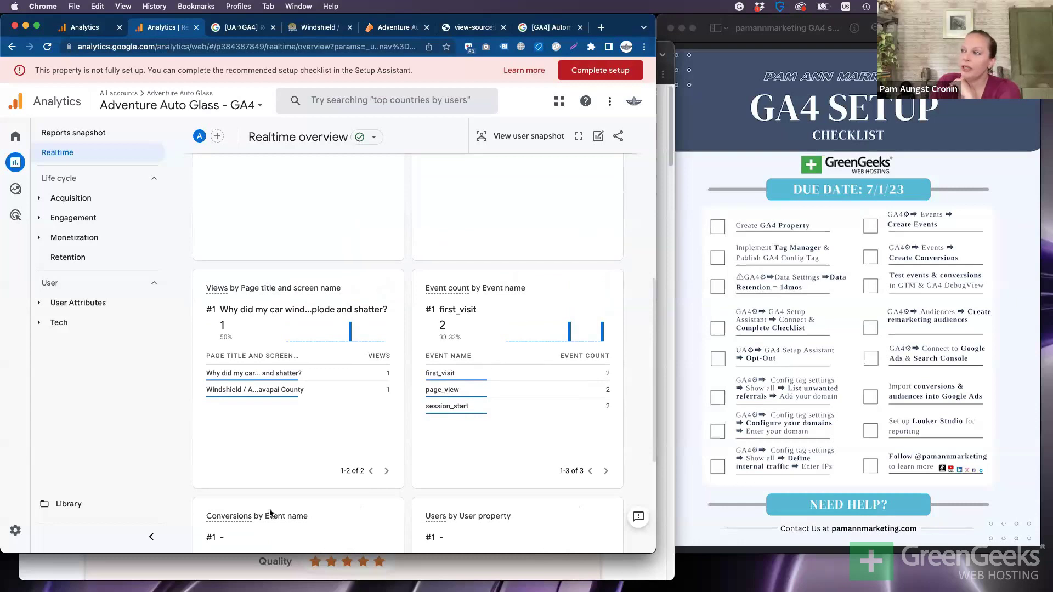
Recheck the Realtime report's event count and conversion cards for the click_to_customerlobby test click
{"action": "scroll", "coordinate": [270, 511], "scroll_direction": "up", "scroll_amount": 1}
{"action": "scroll", "coordinate": [269, 513], "scroll_direction": "down", "scroll_amount": 3}
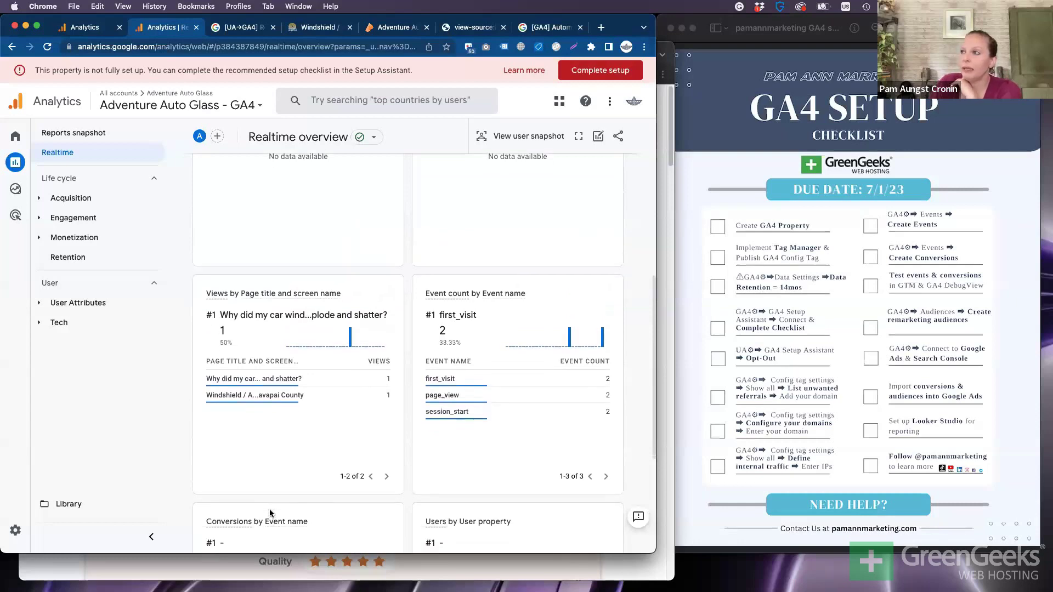
{"action": "scroll", "coordinate": [270, 514], "scroll_direction": "down", "scroll_amount": 4}
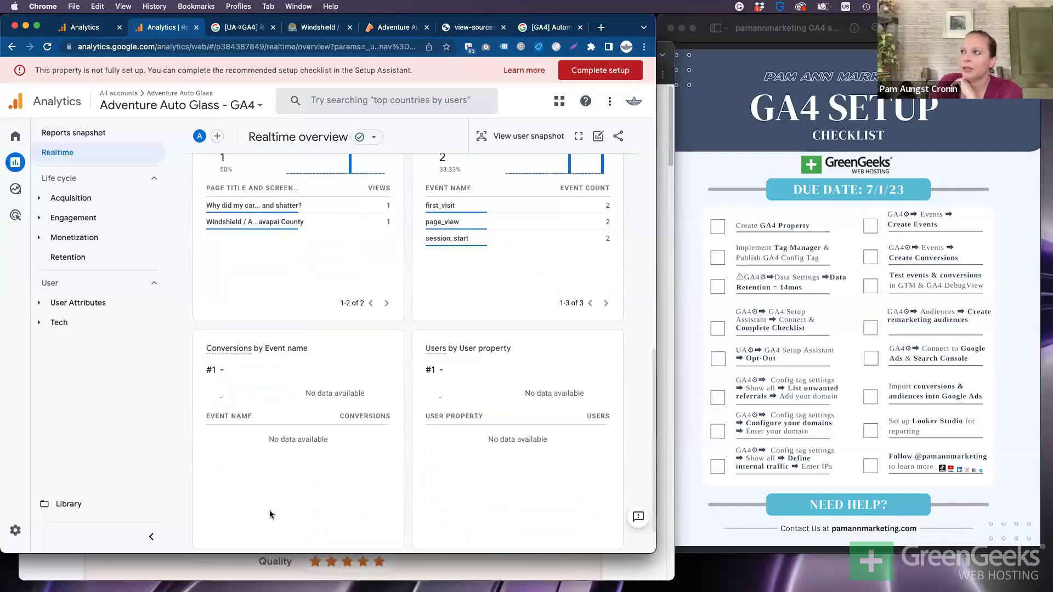
{"action": "scroll", "coordinate": [267, 510], "scroll_direction": "up", "scroll_amount": 1}
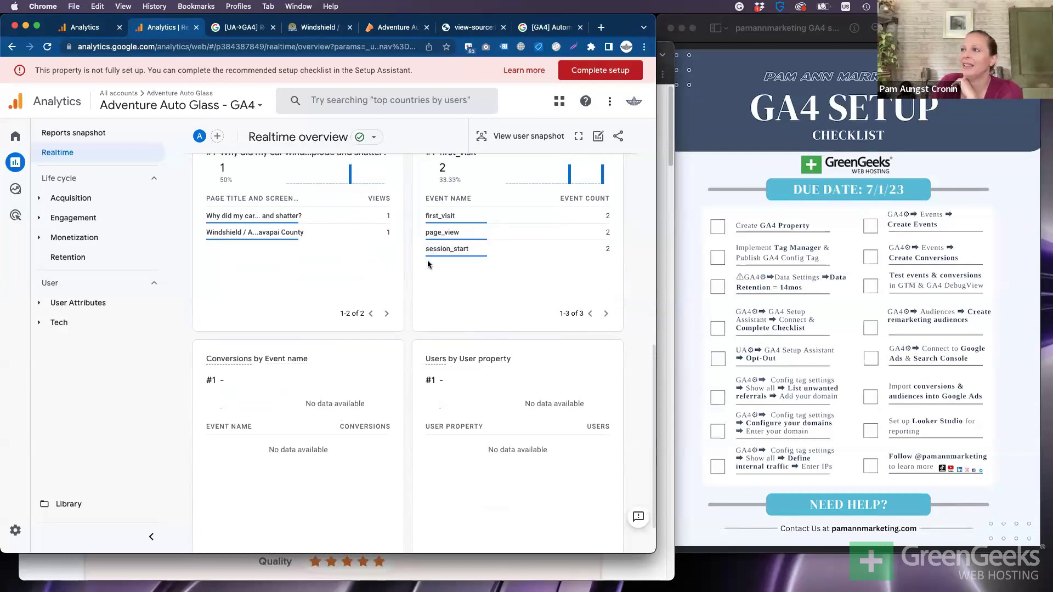
{"action": "scroll", "coordinate": [433, 271], "scroll_direction": "up", "scroll_amount": 1}
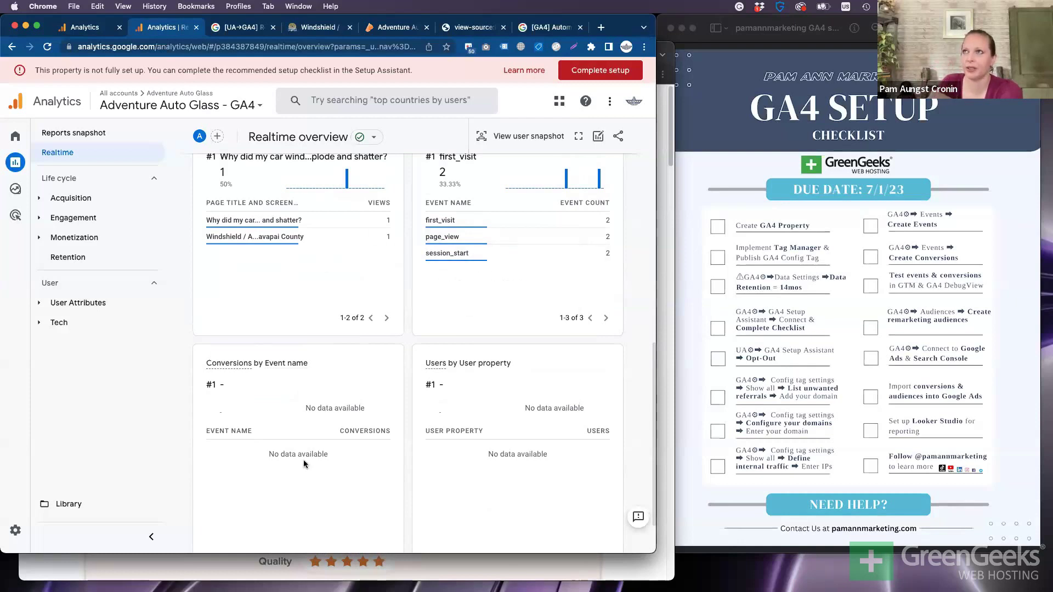
{"action": "left_click", "coordinate": [47, 47]}
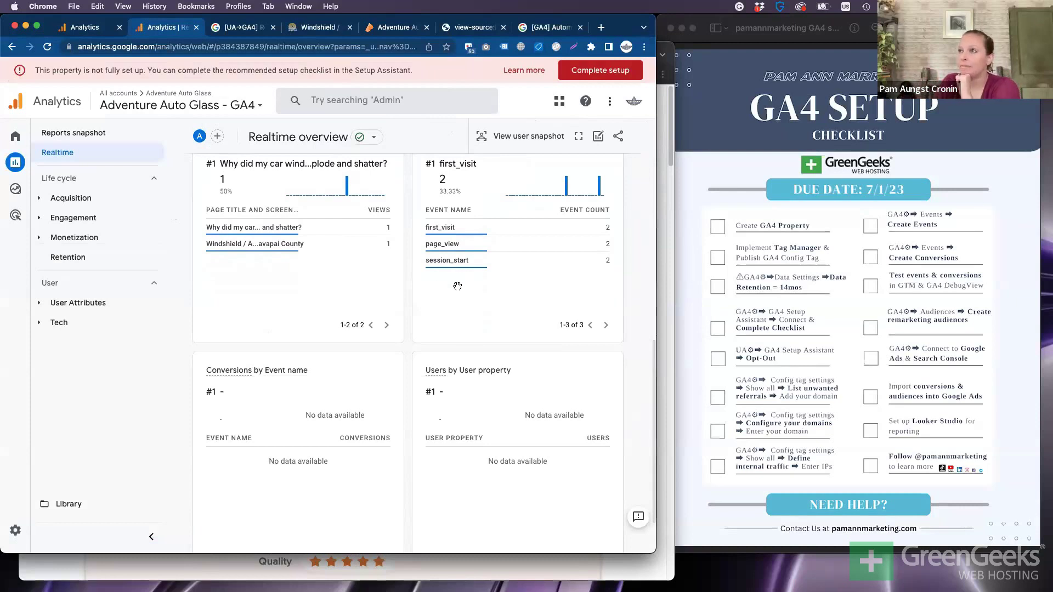
{"action": "right_click", "coordinate": [463, 242]}
{"action": "left_click", "coordinate": [452, 299]}
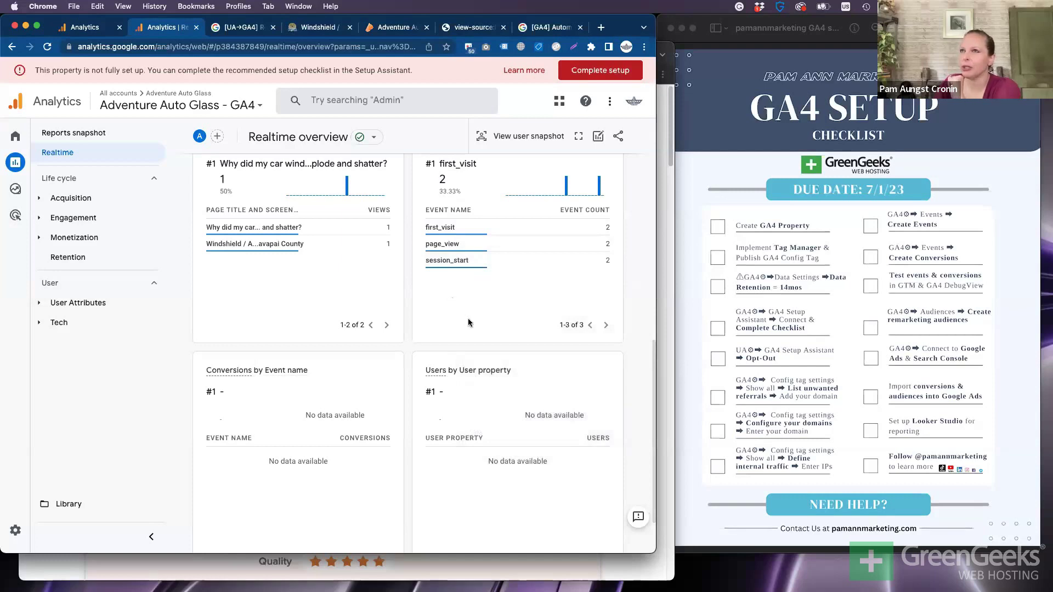
{"action": "left_click_drag", "start_coordinate": [294, 137], "coordinate": [248, 137]}
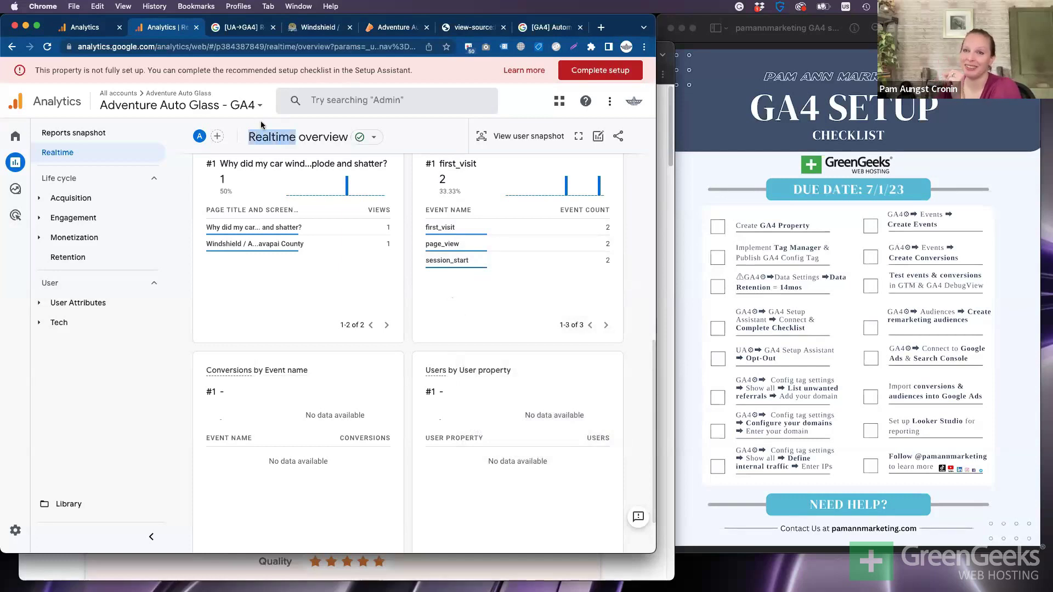
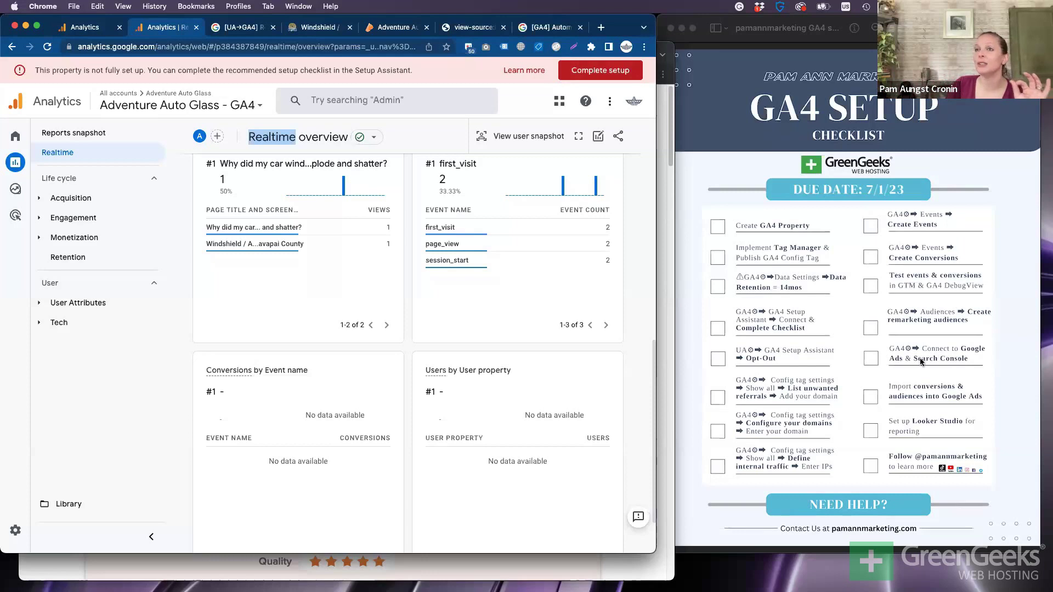
Open the GA4 property's Admin settings and review the available product links, including Google Ads and Search Console
{"action": "left_click", "coordinate": [18, 531]}
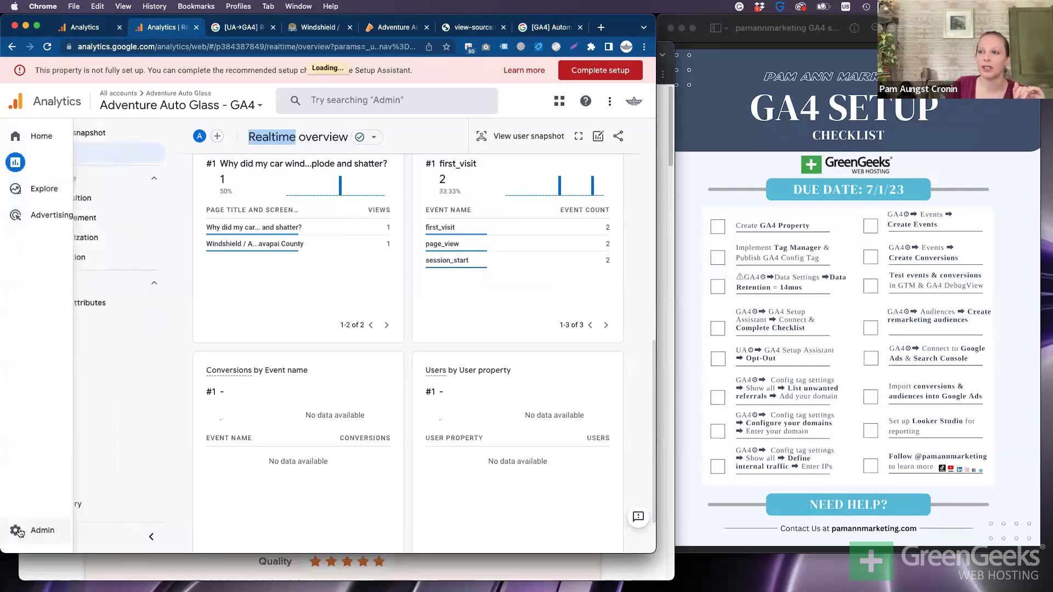
{"action": "scroll", "coordinate": [387, 341], "scroll_direction": "down", "scroll_amount": 1}
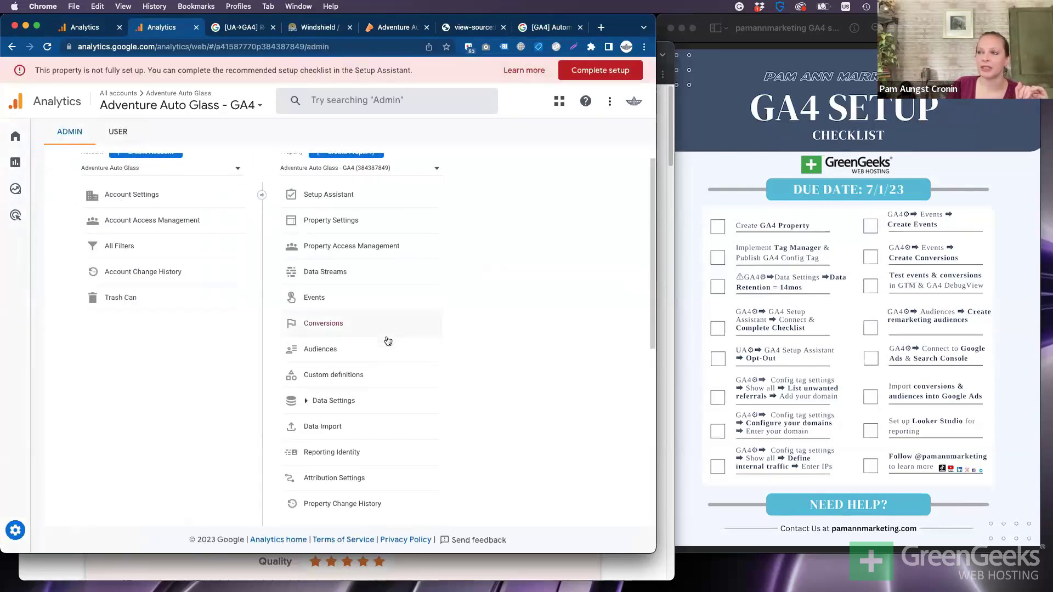
{"action": "scroll", "coordinate": [387, 340], "scroll_direction": "down", "scroll_amount": 10}
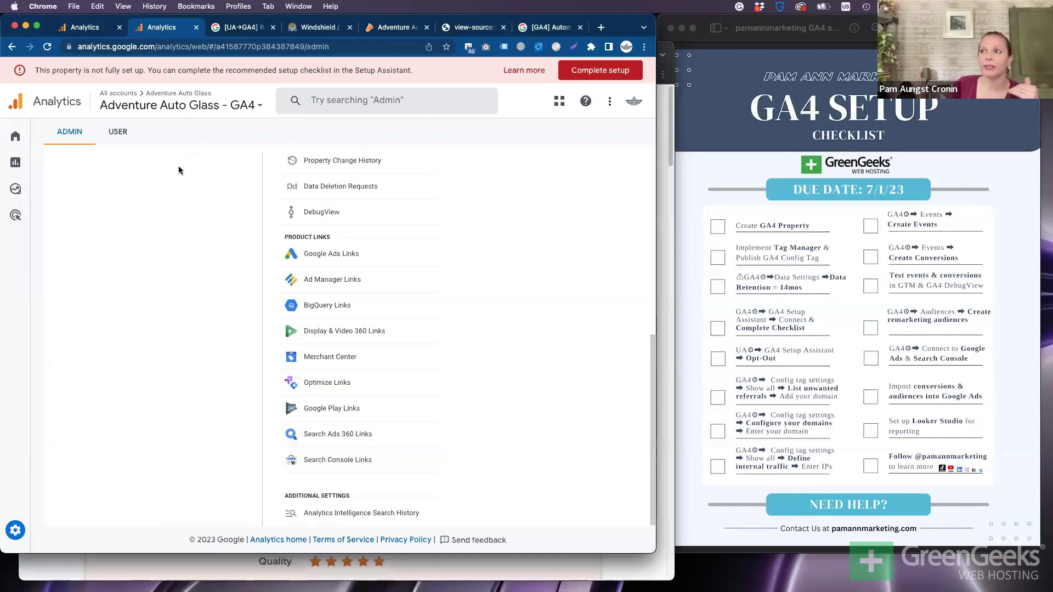
Open the property's Setup Assistant and review its Property settings and Google Ads checklist items
{"action": "scroll", "coordinate": [354, 204], "scroll_direction": "up", "scroll_amount": 6}
{"action": "left_click", "coordinate": [362, 206]}
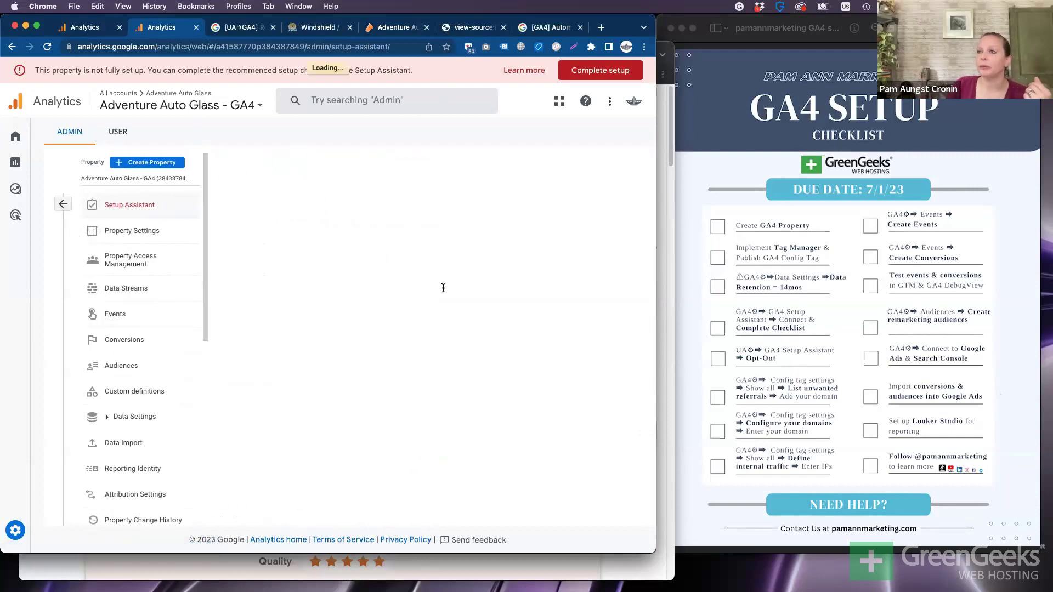
{"action": "scroll", "coordinate": [444, 296], "scroll_direction": "down", "scroll_amount": 5}
{"action": "scroll", "coordinate": [444, 296], "scroll_direction": "down", "scroll_amount": 2}
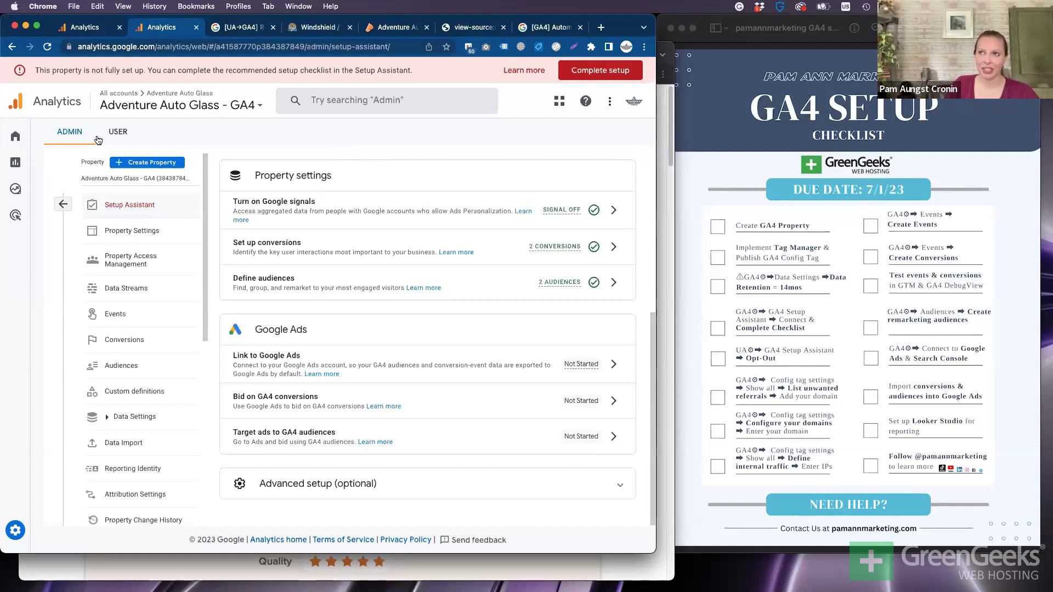
Open the Traffic acquisition report and view its table by session default channel group
{"action": "left_click", "coordinate": [24, 173]}
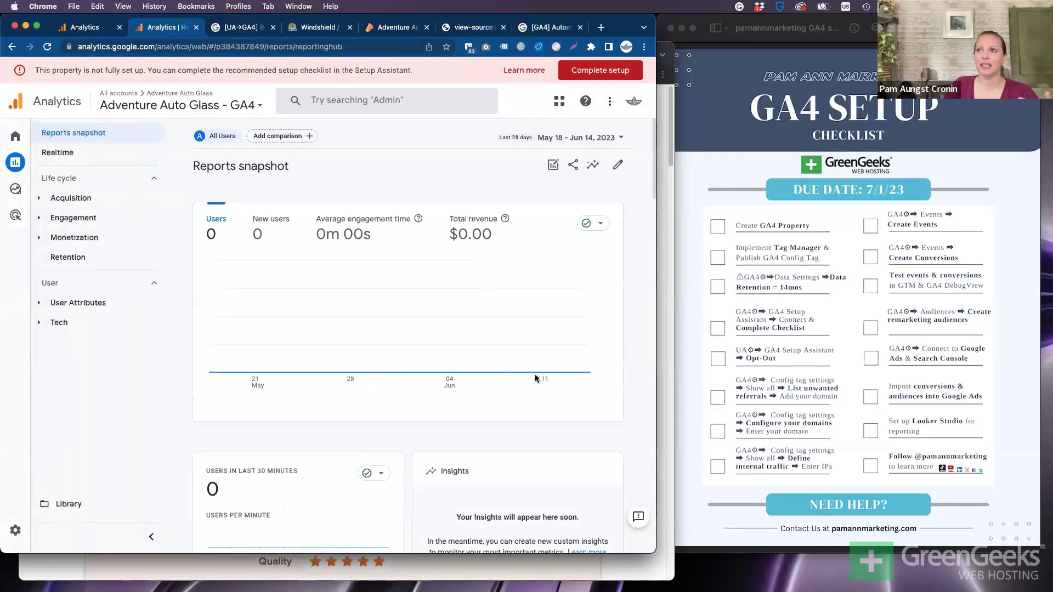
{"action": "left_click", "coordinate": [84, 202]}
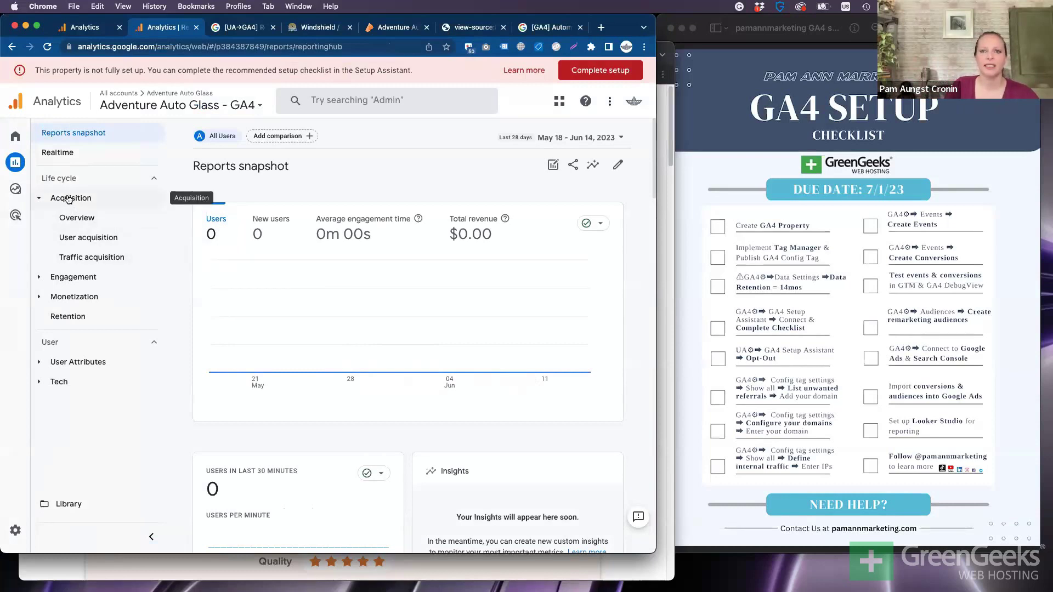
{"action": "left_click", "coordinate": [84, 259]}
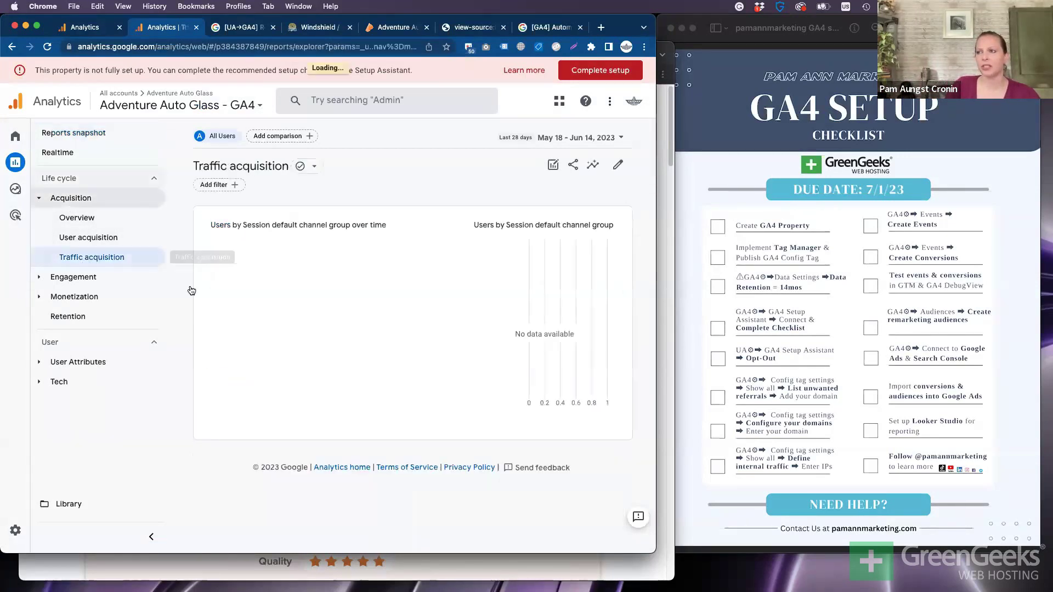
{"action": "scroll", "coordinate": [376, 311], "scroll_direction": "down", "scroll_amount": 4}
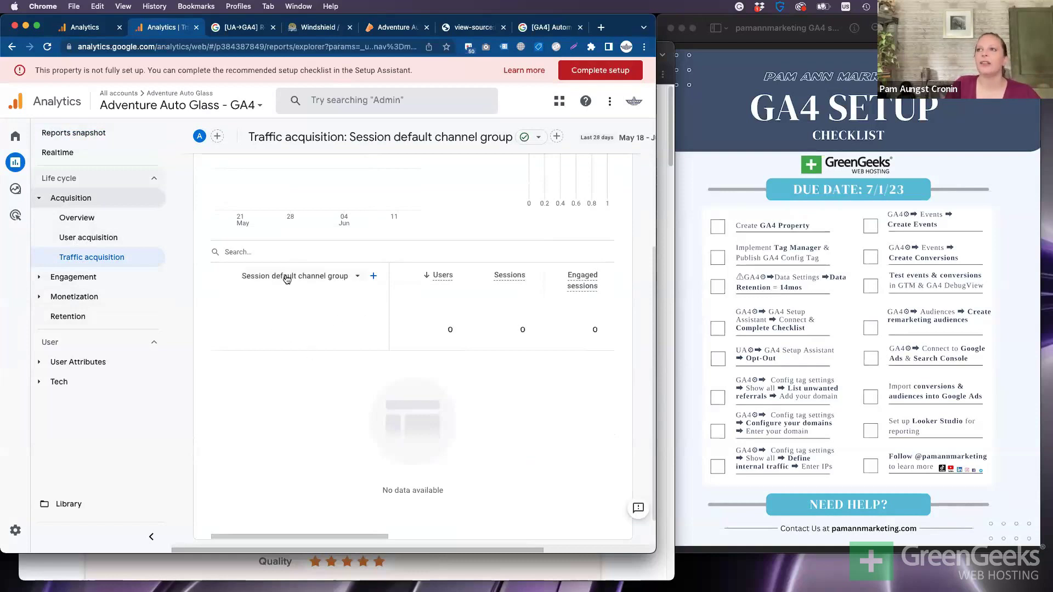
{"action": "scroll", "coordinate": [307, 335], "scroll_direction": "up", "scroll_amount": 5}
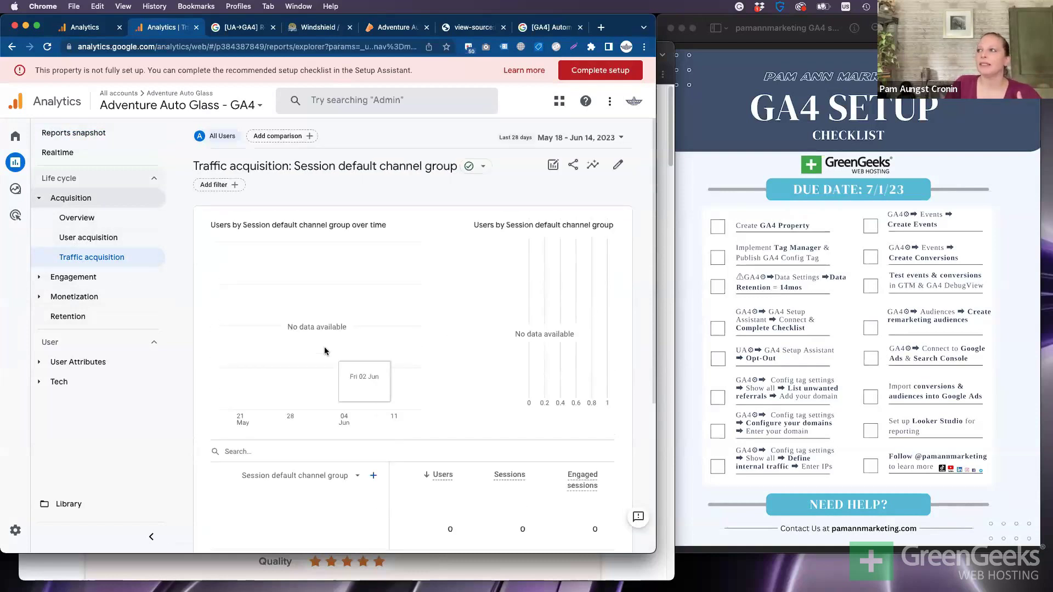
{"action": "scroll", "coordinate": [324, 349], "scroll_direction": "down", "scroll_amount": 5}
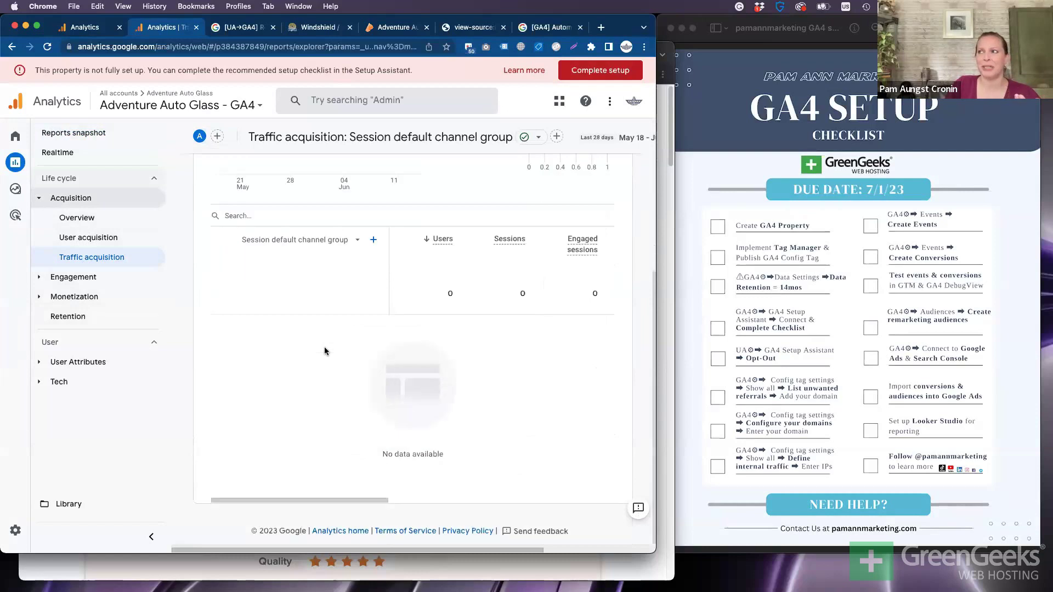
{"action": "scroll", "coordinate": [324, 346], "scroll_direction": "up", "scroll_amount": 5}
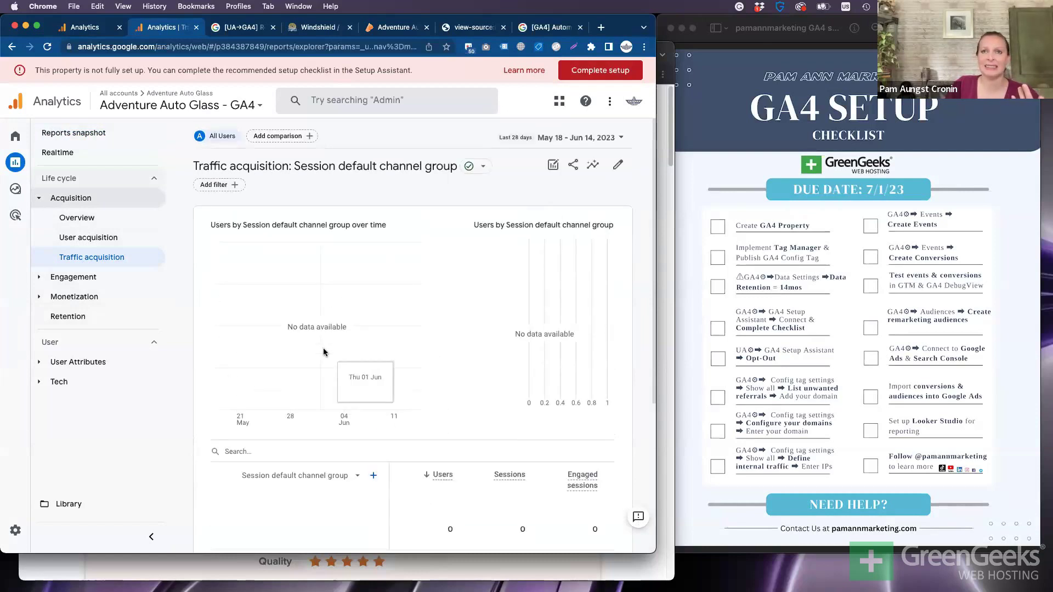
Create a blank exploration in Explore and look at the options for building a new segment
{"action": "mouse_move", "coordinate": [30, 202]}
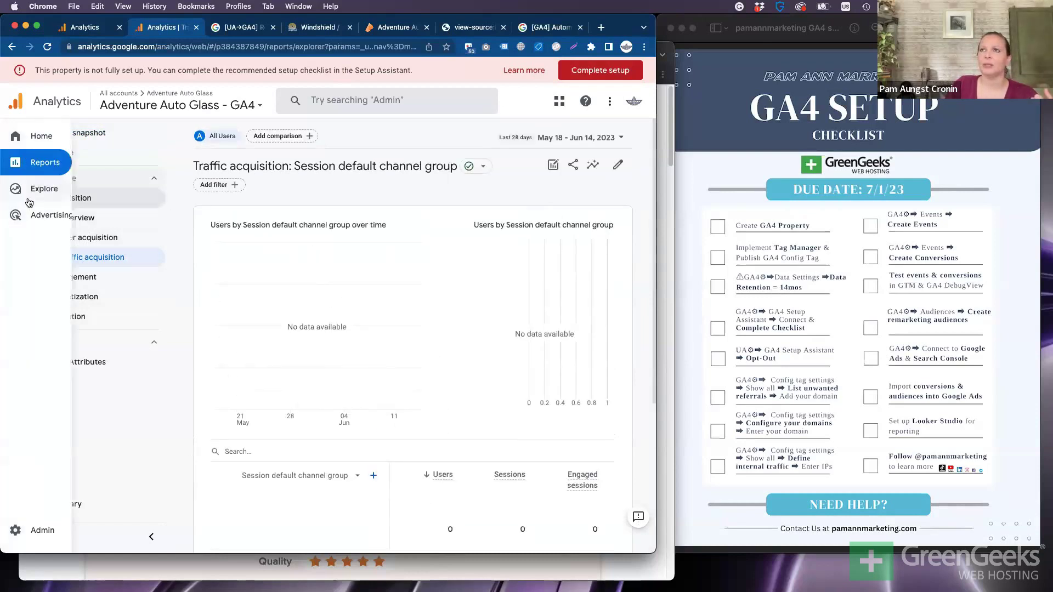
{"action": "left_click", "coordinate": [30, 190]}
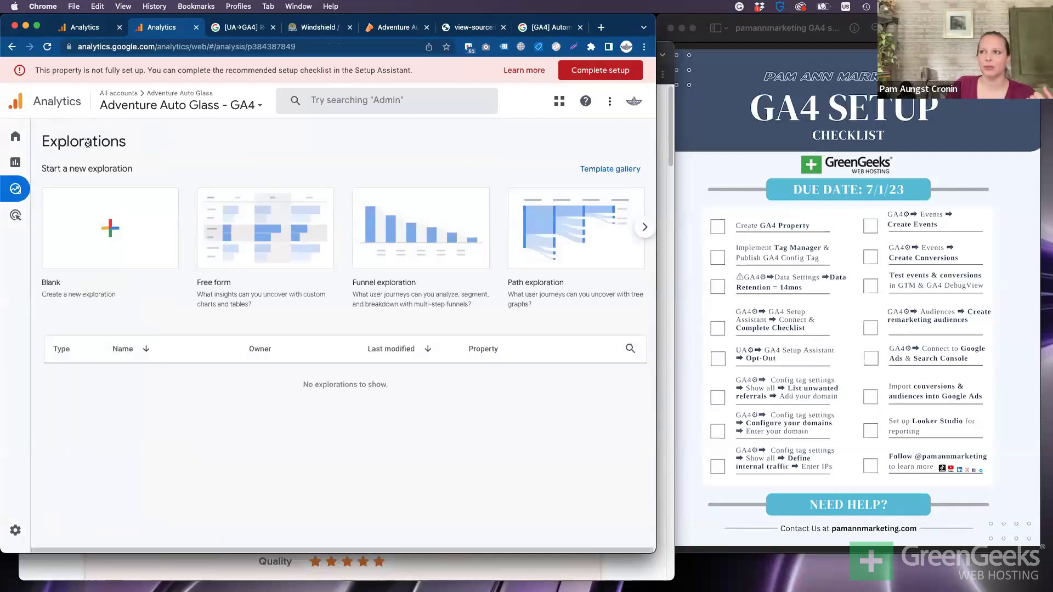
{"action": "left_click", "coordinate": [109, 230]}
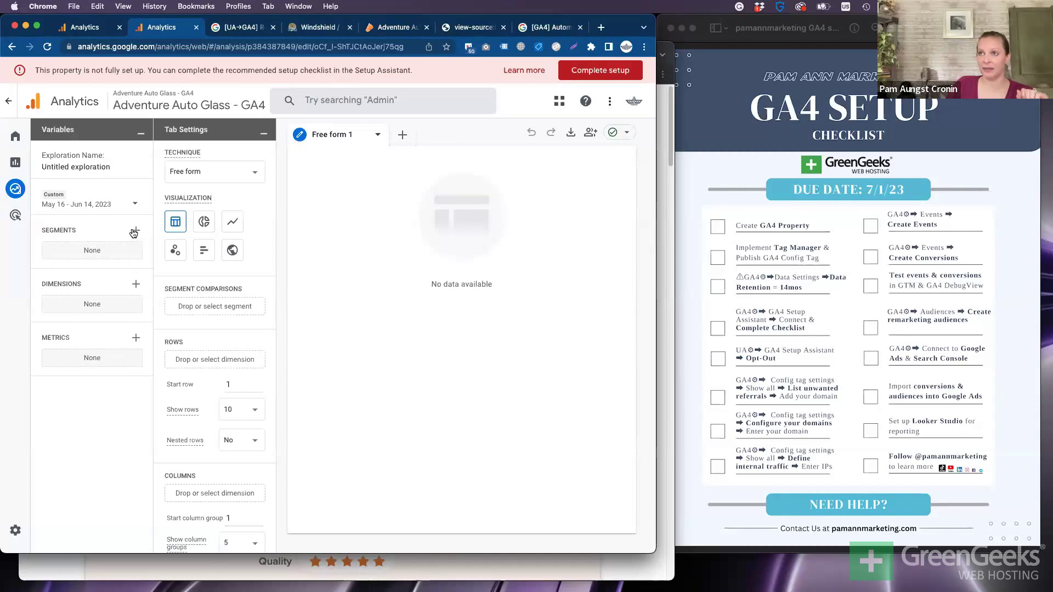
{"action": "left_click", "coordinate": [135, 231]}
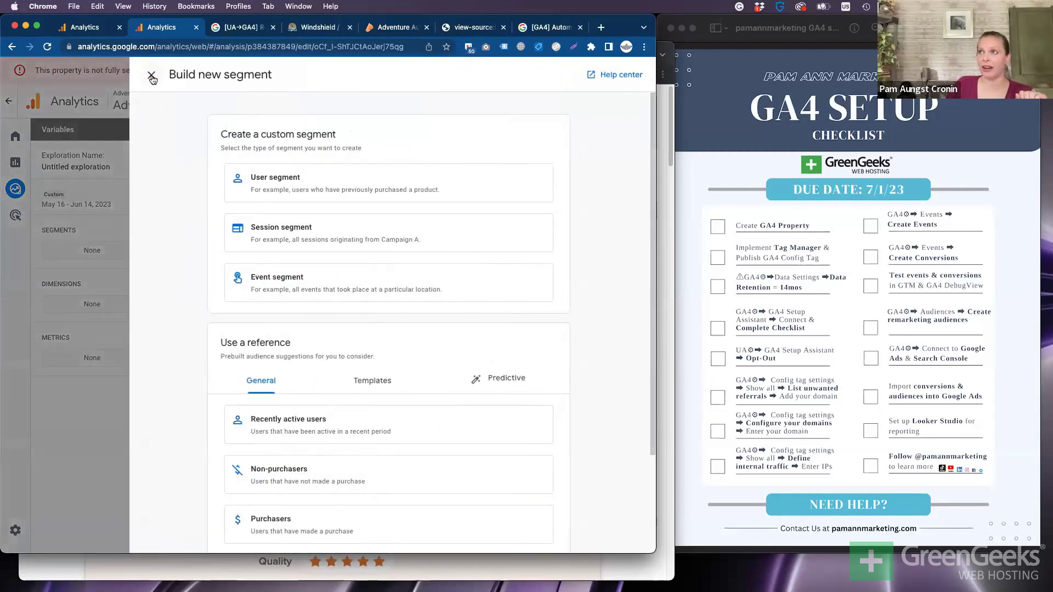
{"action": "left_click", "coordinate": [151, 78]}
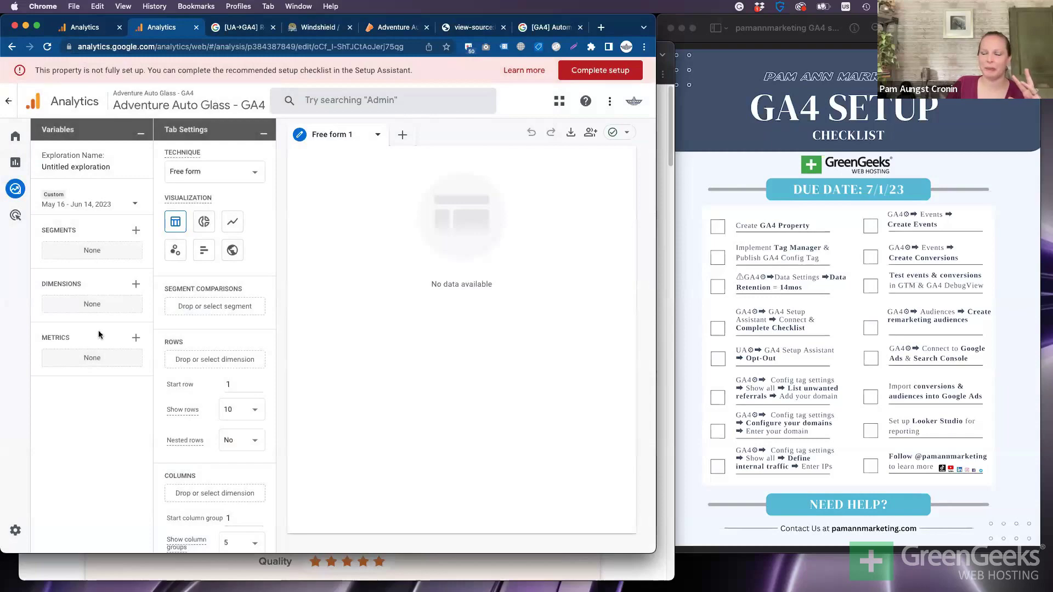
Import the Session default channel group dimension and use it as the exploration's row dimension
{"action": "left_click", "coordinate": [135, 283]}
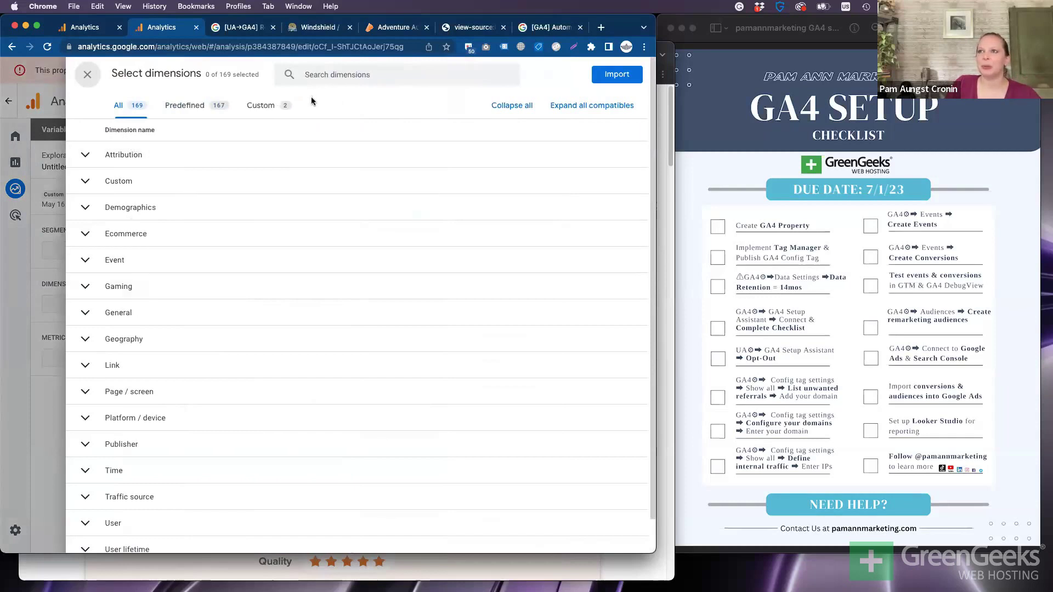
{"action": "scroll", "coordinate": [249, 218], "scroll_direction": "down", "scroll_amount": 1}
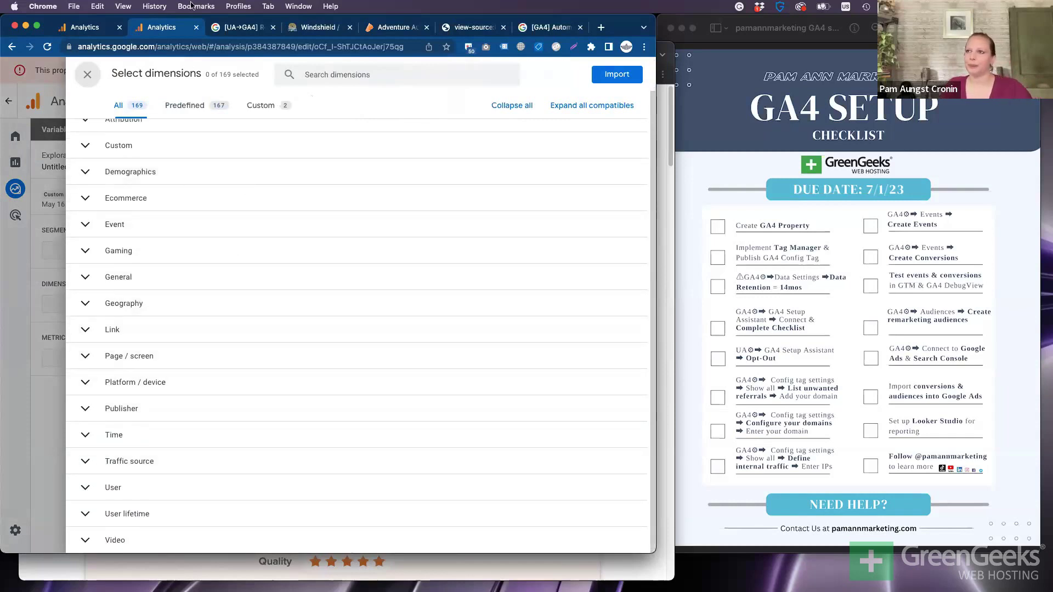
{"action": "scroll", "coordinate": [260, 168], "scroll_direction": "up", "scroll_amount": 1}
{"action": "left_click", "coordinate": [321, 80]}
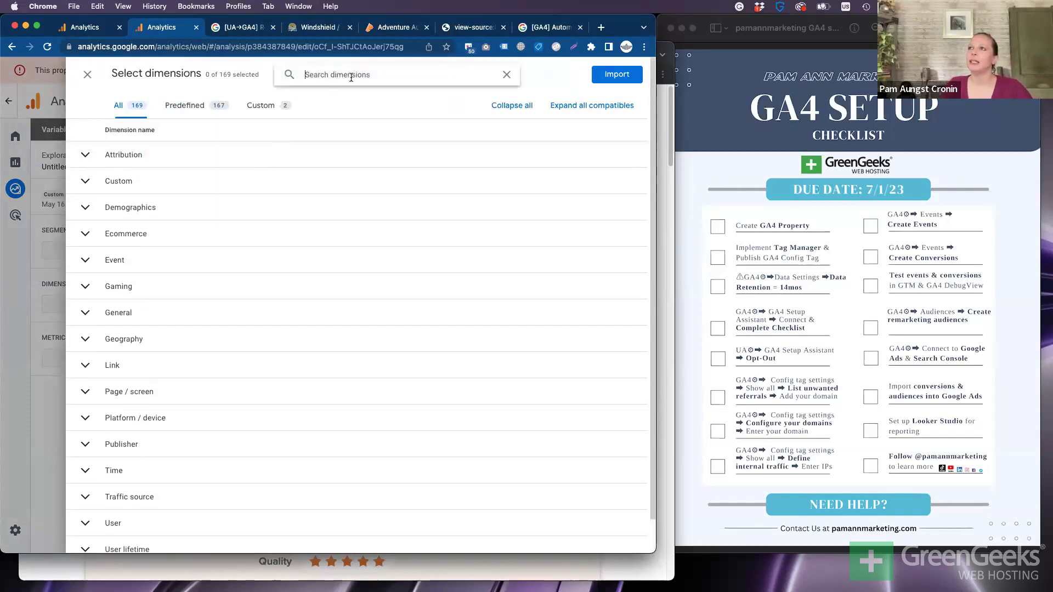
{"action": "type", "text": "session def"}
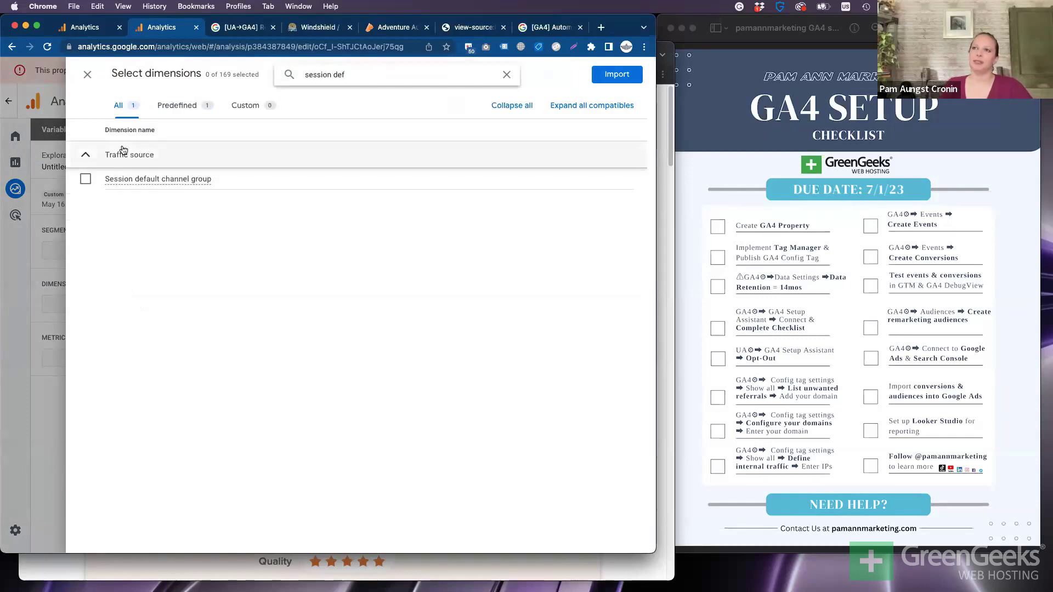
{"action": "left_click", "coordinate": [86, 179]}
{"action": "left_click", "coordinate": [598, 74]}
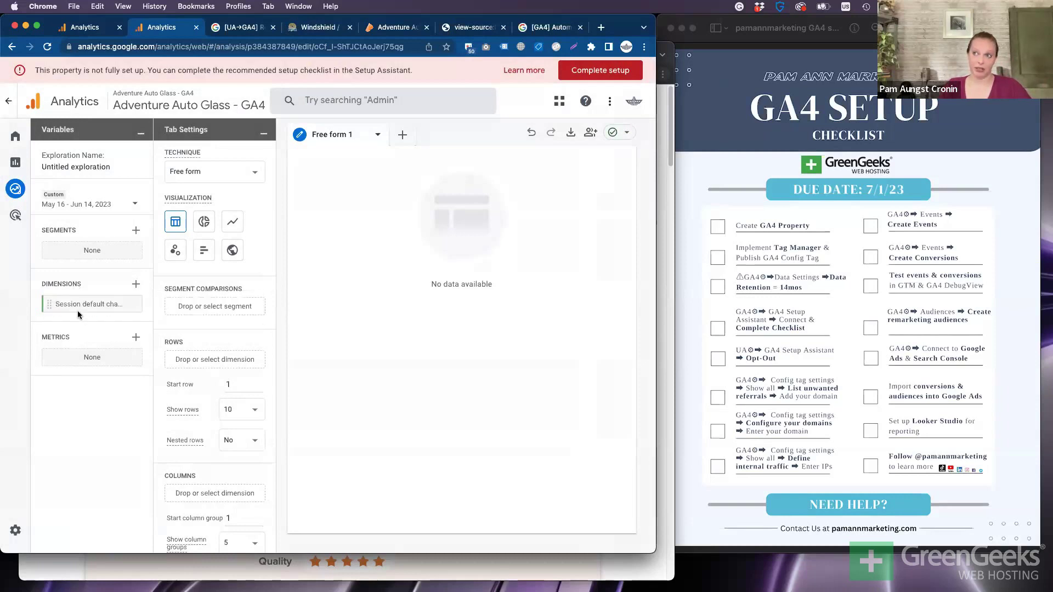
{"action": "left_click_drag", "start_coordinate": [77, 306], "coordinate": [219, 361]}
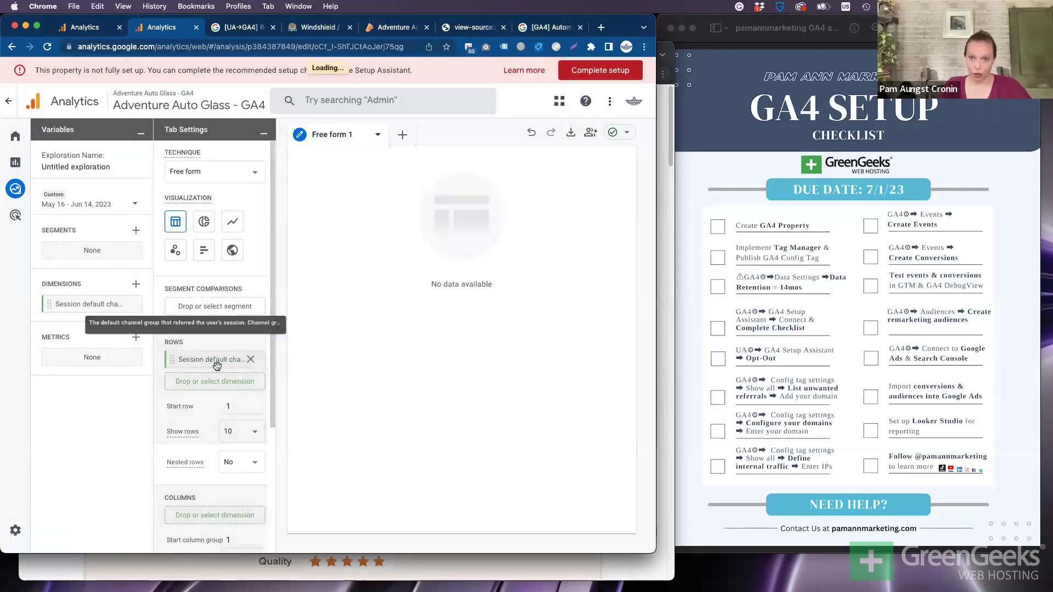
Import the Page / screen metric Views and use it as the exploration's value
{"action": "left_click", "coordinate": [135, 338]}
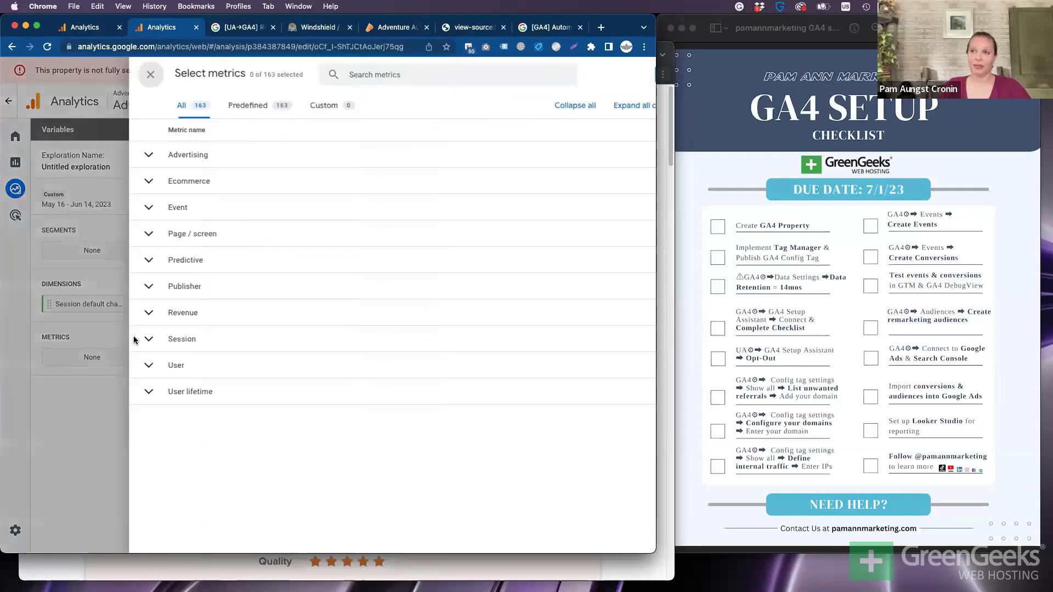
{"action": "left_click", "coordinate": [342, 80]}
{"action": "type", "text": "page"}
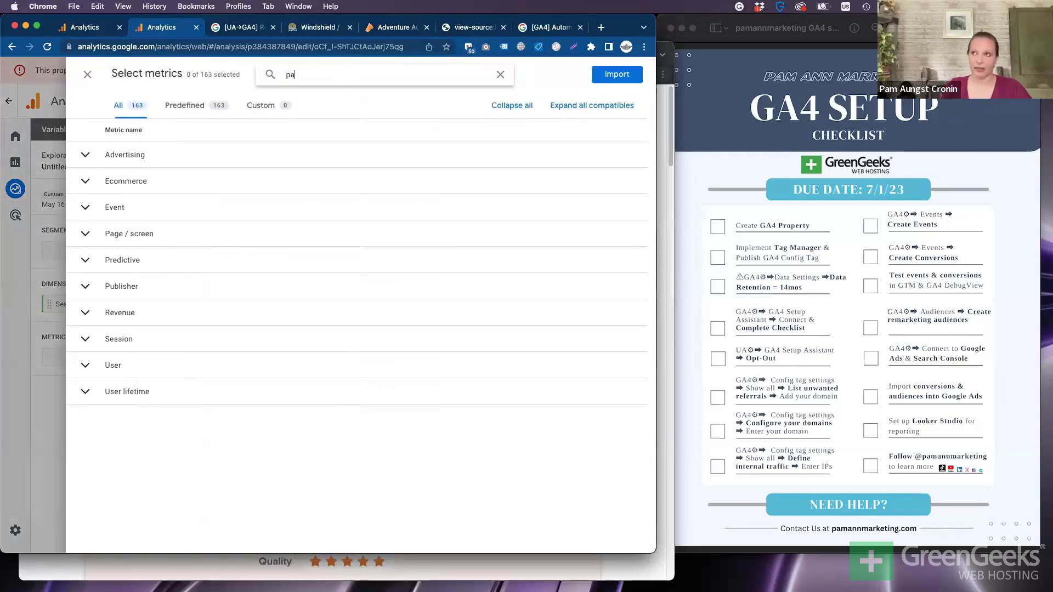
{"action": "key", "text": "BackSpace"}
{"action": "key", "text": "BackSpace"}
{"action": "key", "text": "BackSpace"}
{"action": "key", "text": "BackSpace"}
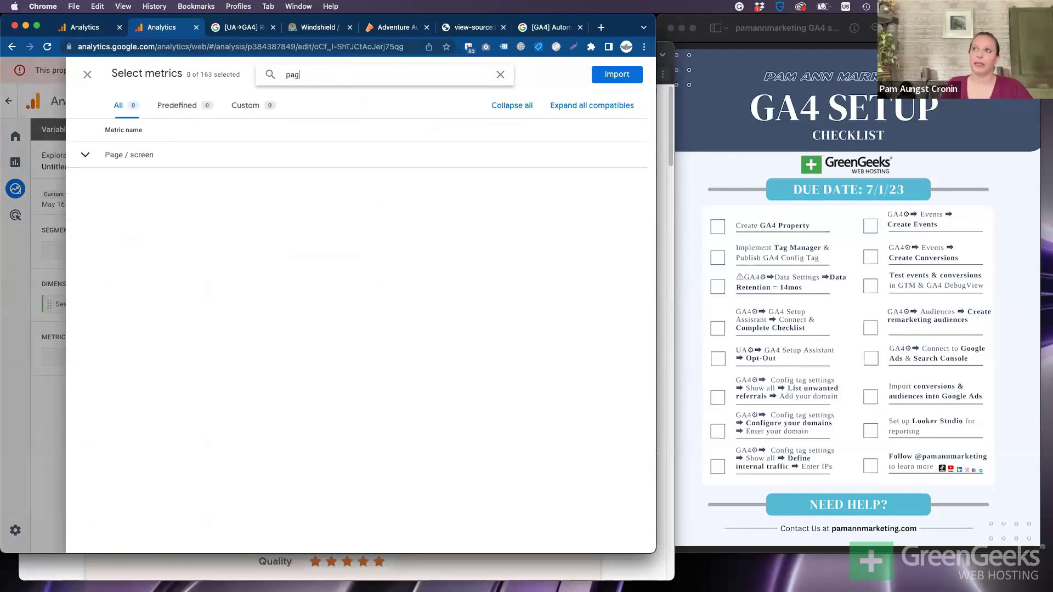
{"action": "type", "text": "viewe"}
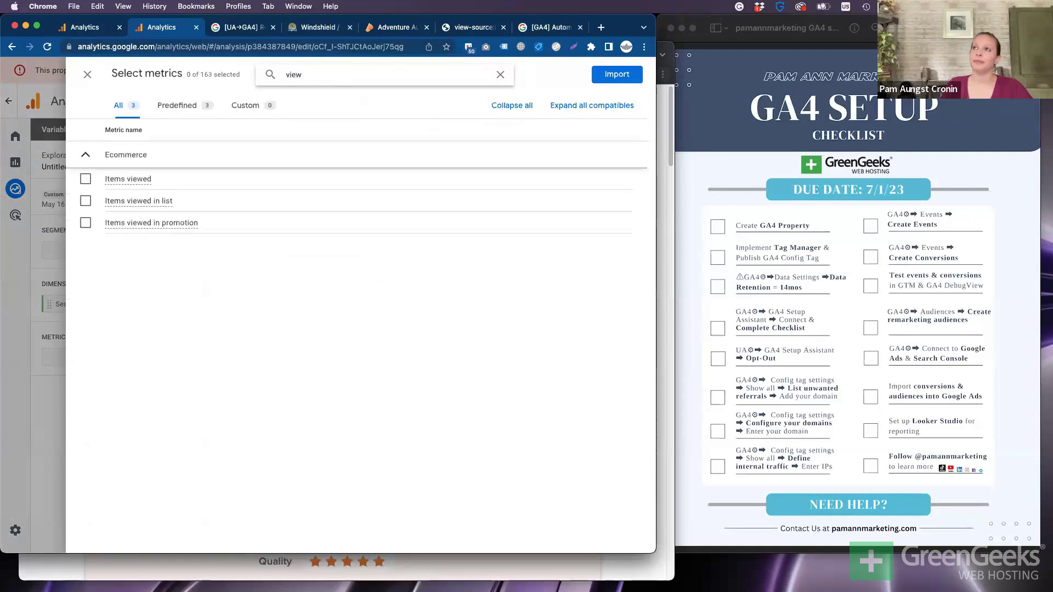
{"action": "key", "text": "BackSpace"}
{"action": "type", "text": "s"}
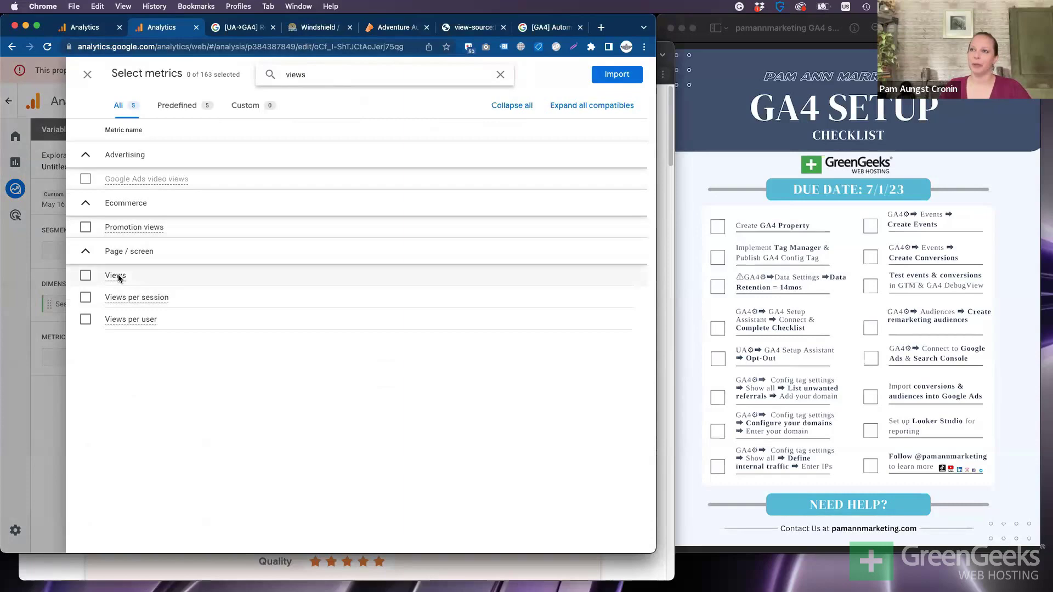
{"action": "left_click", "coordinate": [92, 277]}
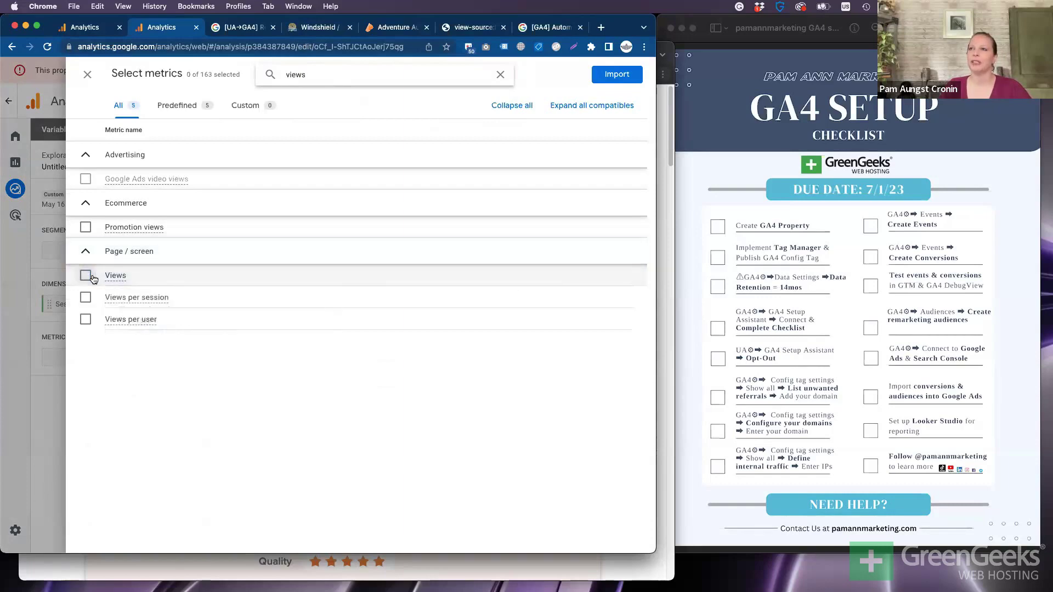
{"action": "left_click", "coordinate": [616, 74]}
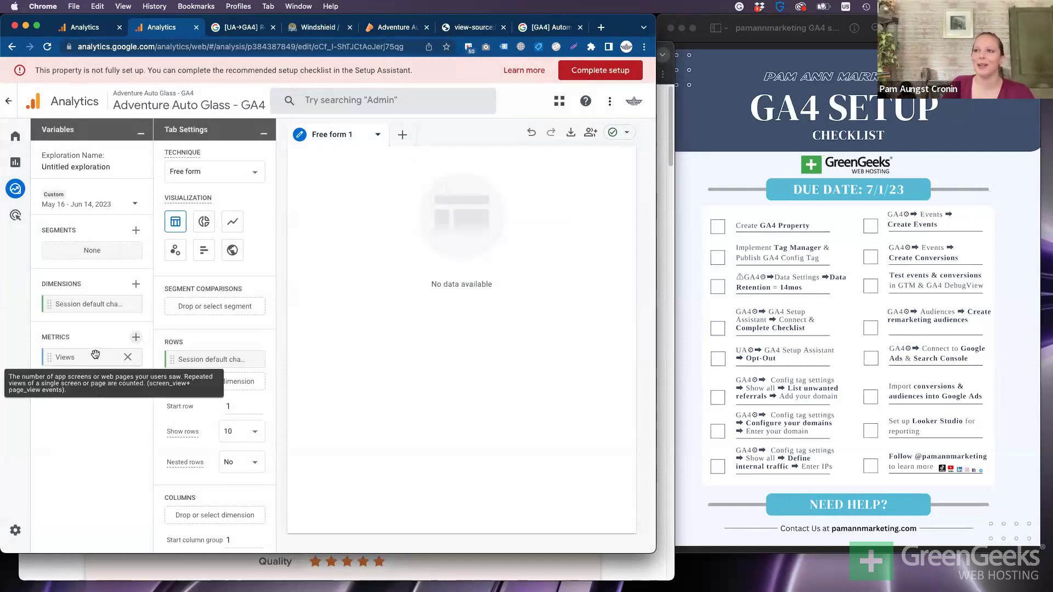
{"action": "left_click_drag", "start_coordinate": [96, 352], "coordinate": [229, 439]}
{"action": "scroll", "coordinate": [223, 440], "scroll_direction": "down", "scroll_amount": 3}
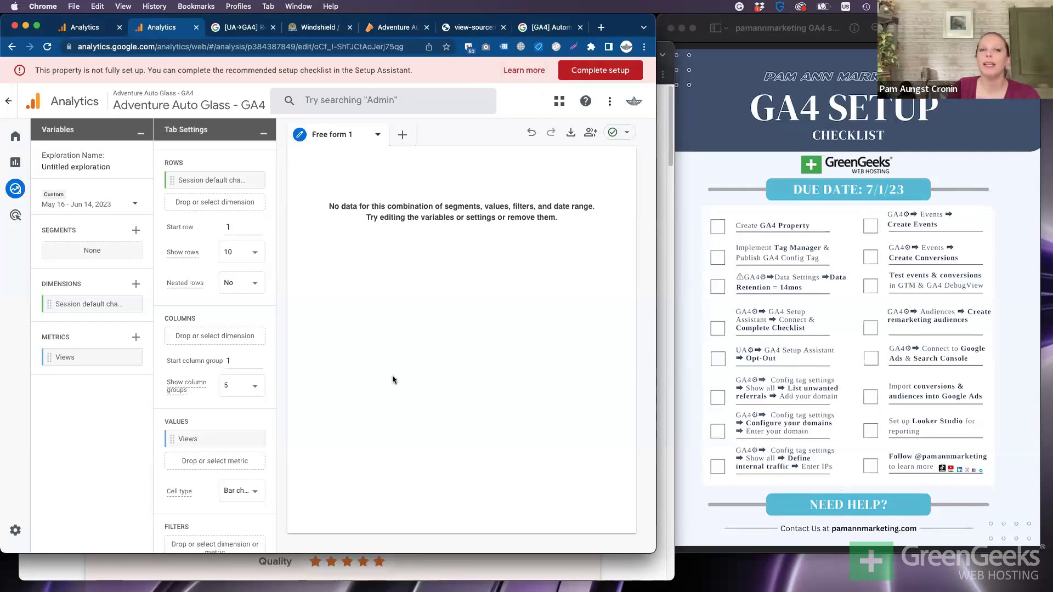
Leave the exploration and switch to the Adventure Auto Glass Universal Analytics property in Admin, declining the GA4 migration prompt
{"action": "left_click", "coordinate": [9, 103]}
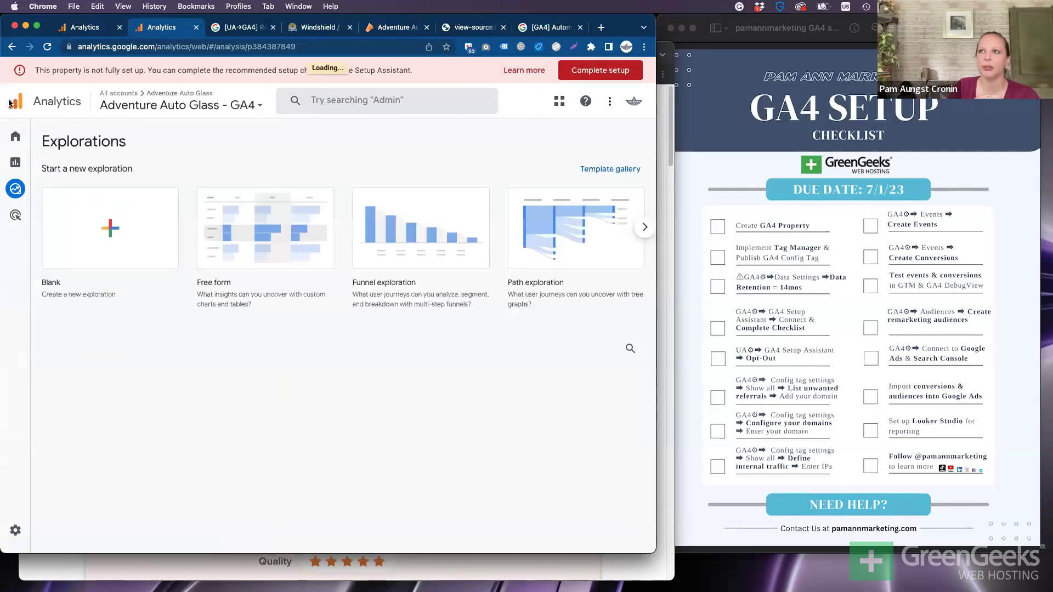
{"action": "left_click", "coordinate": [15, 530]}
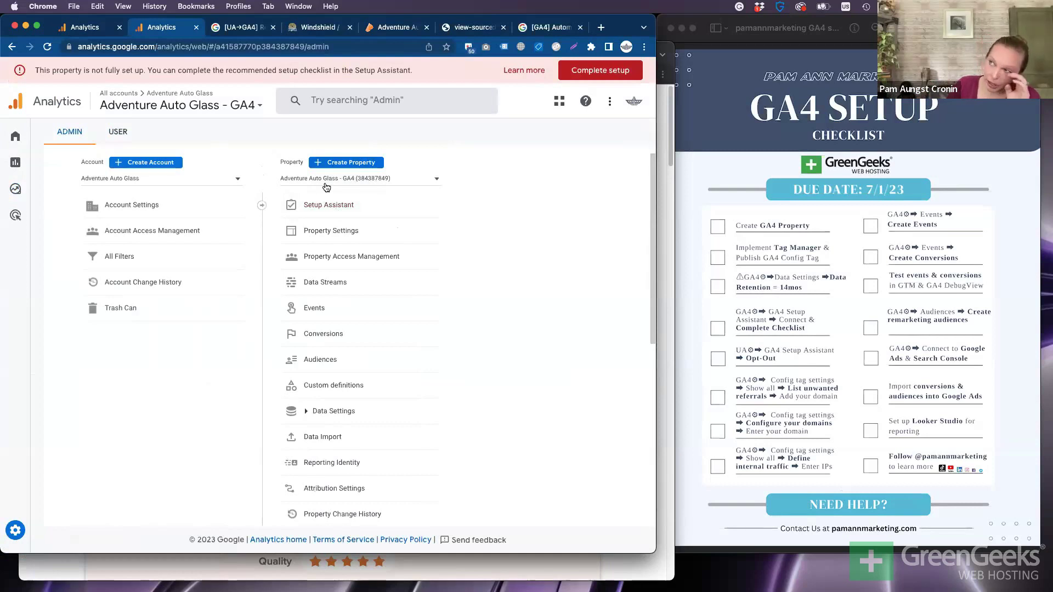
{"action": "left_click", "coordinate": [333, 180]}
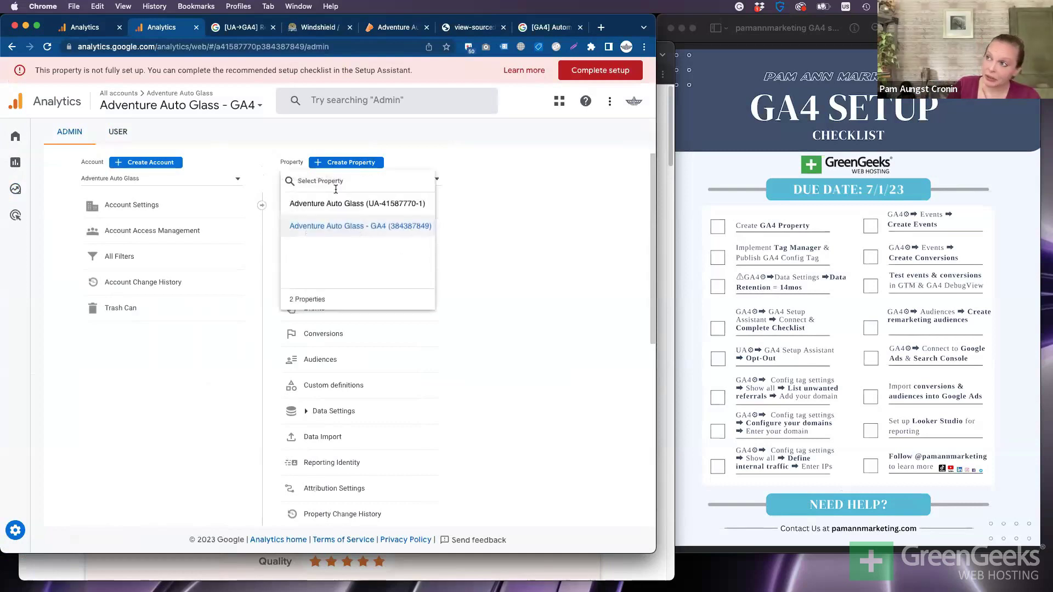
{"action": "left_click", "coordinate": [380, 205]}
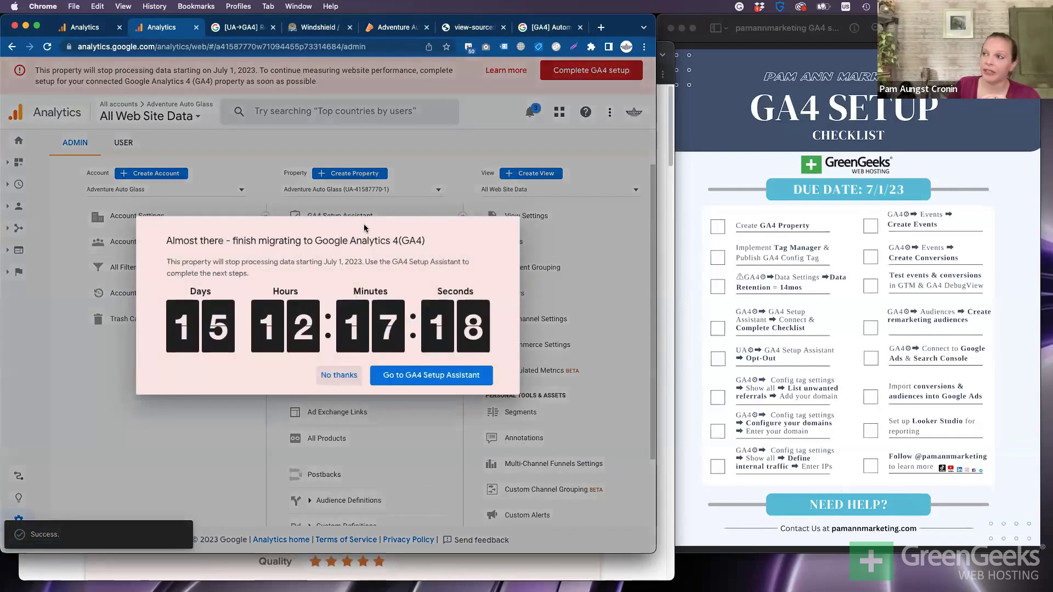
{"action": "left_click", "coordinate": [339, 377]}
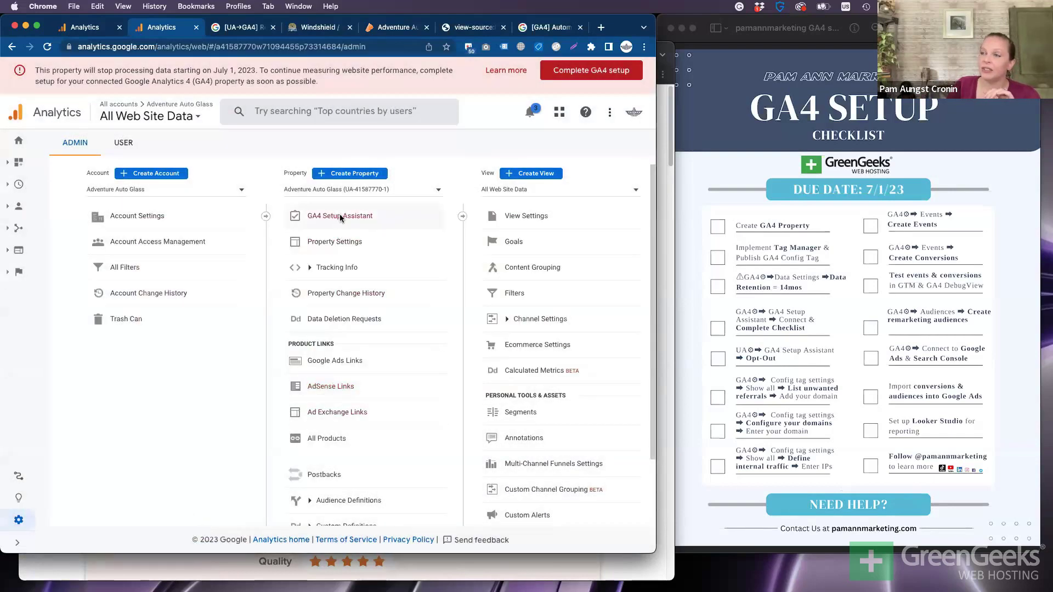
Examine the automatic basic GA4 property setup option in the GA4 Setup Assistant and the property's data processing notice
{"action": "left_click", "coordinate": [340, 216]}
{"action": "scroll", "coordinate": [596, 427], "scroll_direction": "down", "scroll_amount": 3}
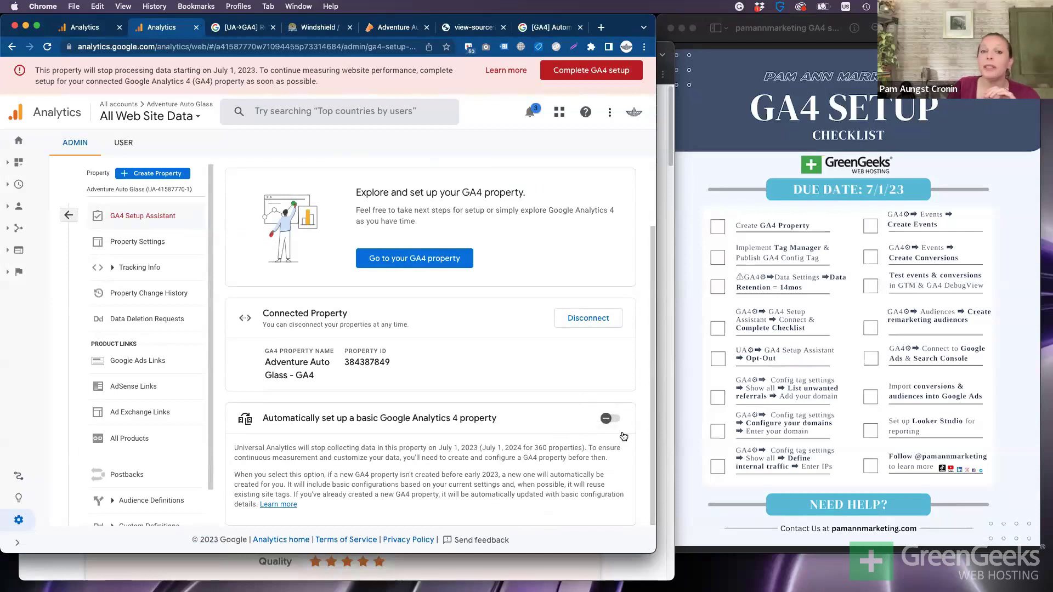
{"action": "left_click_drag", "start_coordinate": [261, 420], "coordinate": [509, 419]}
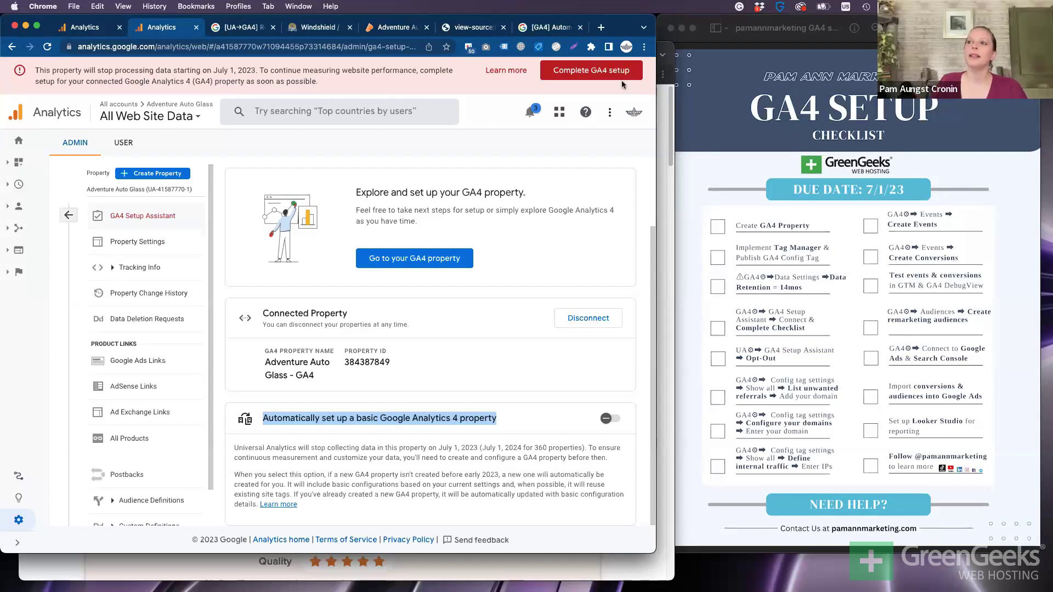
{"action": "left_click", "coordinate": [558, 267]}
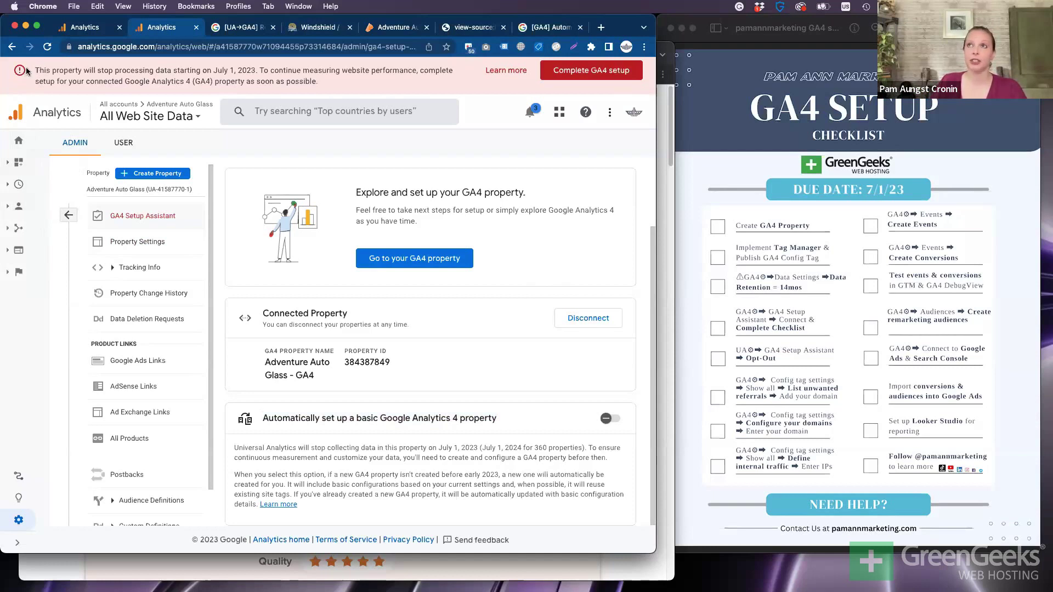
{"action": "left_click_drag", "start_coordinate": [239, 75], "coordinate": [517, 78]}
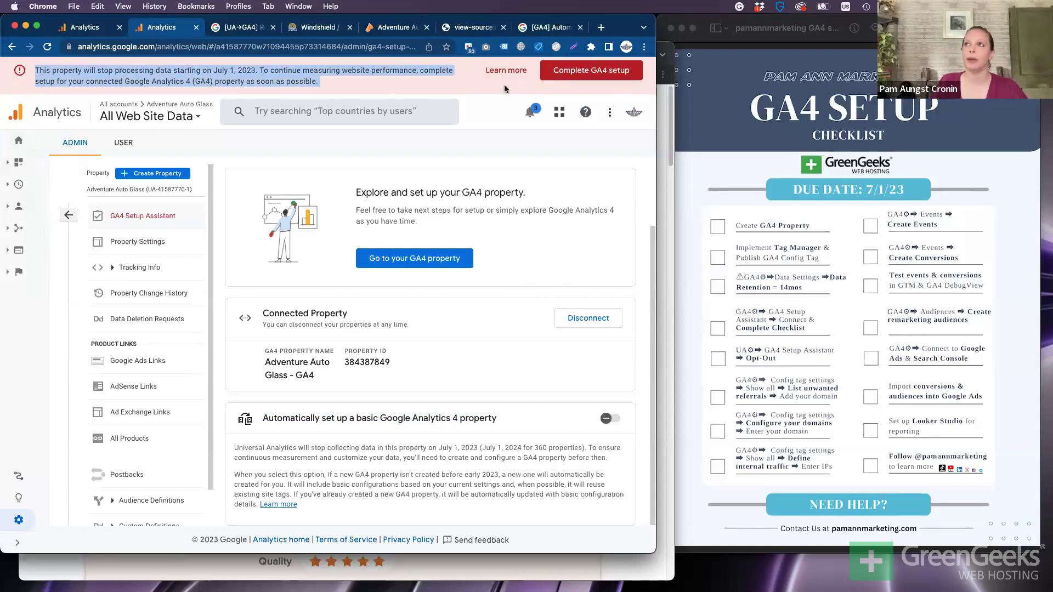
Search the properties for pamann, open pamannmarketing.com - GA4 and connect it to the existing pamannmarketing.com Universal Analytics property
{"action": "left_click", "coordinate": [155, 112]}
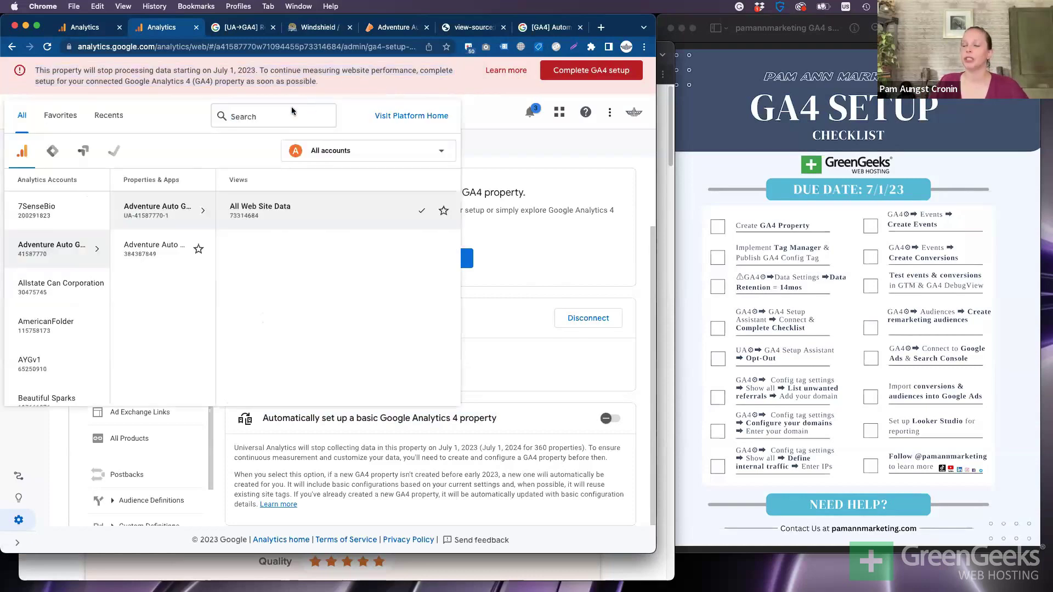
{"action": "type", "text": "pamann"}
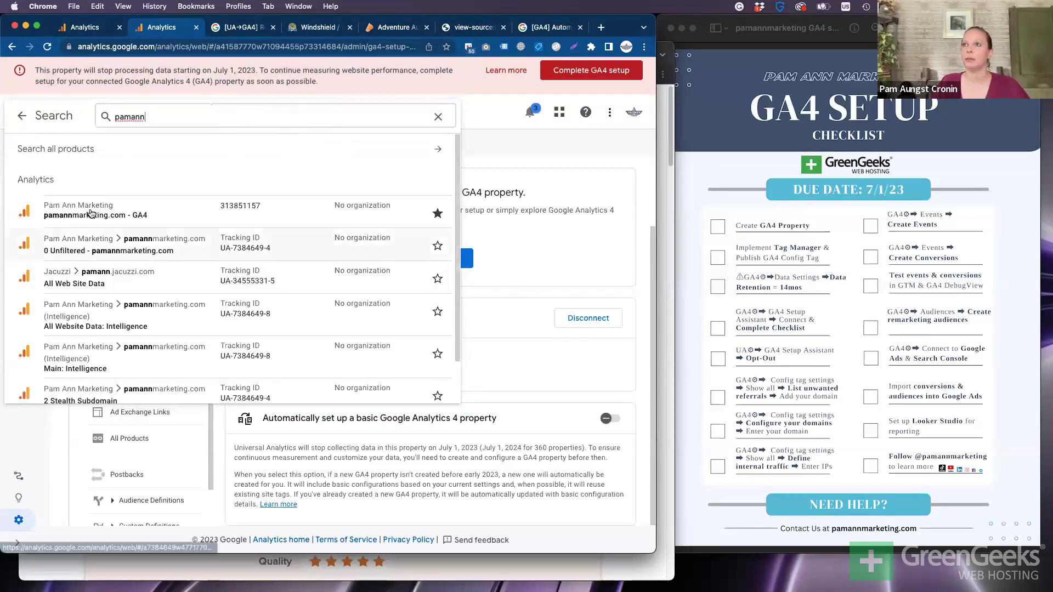
{"action": "left_click", "coordinate": [123, 198]}
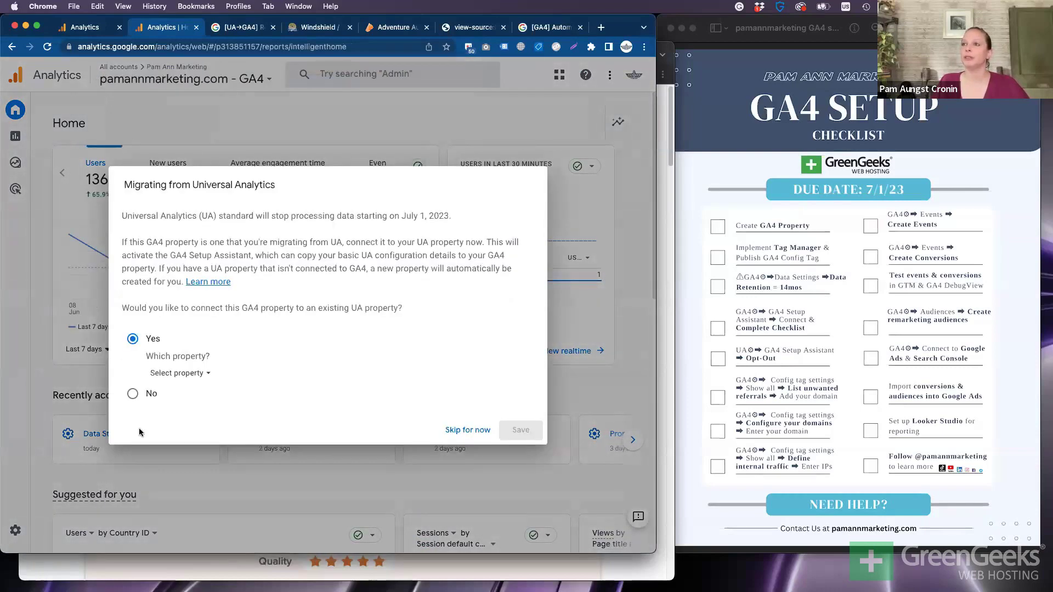
{"action": "left_click", "coordinate": [221, 367]}
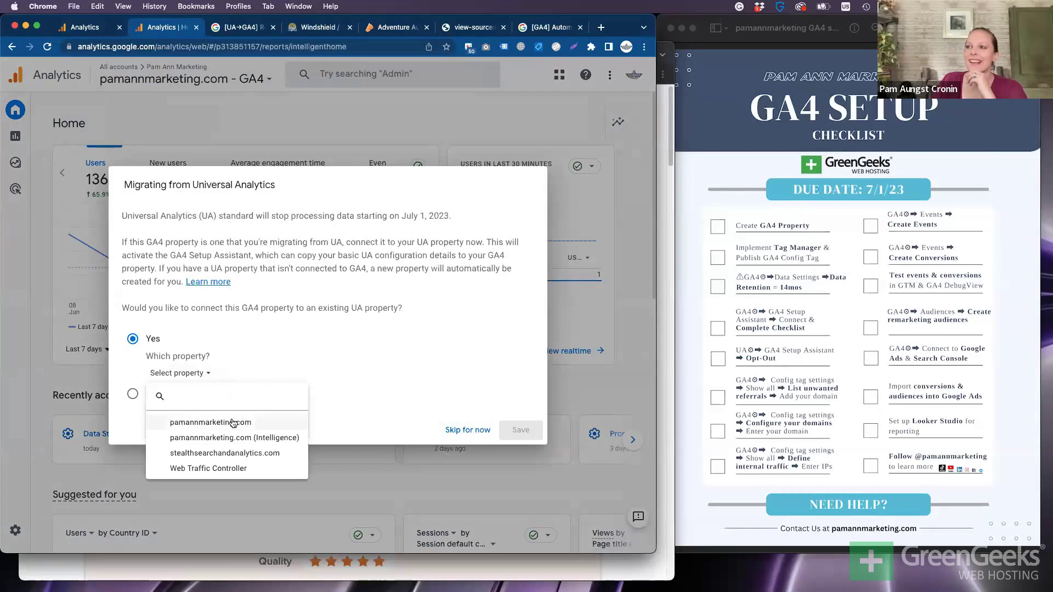
{"action": "left_click", "coordinate": [233, 422]}
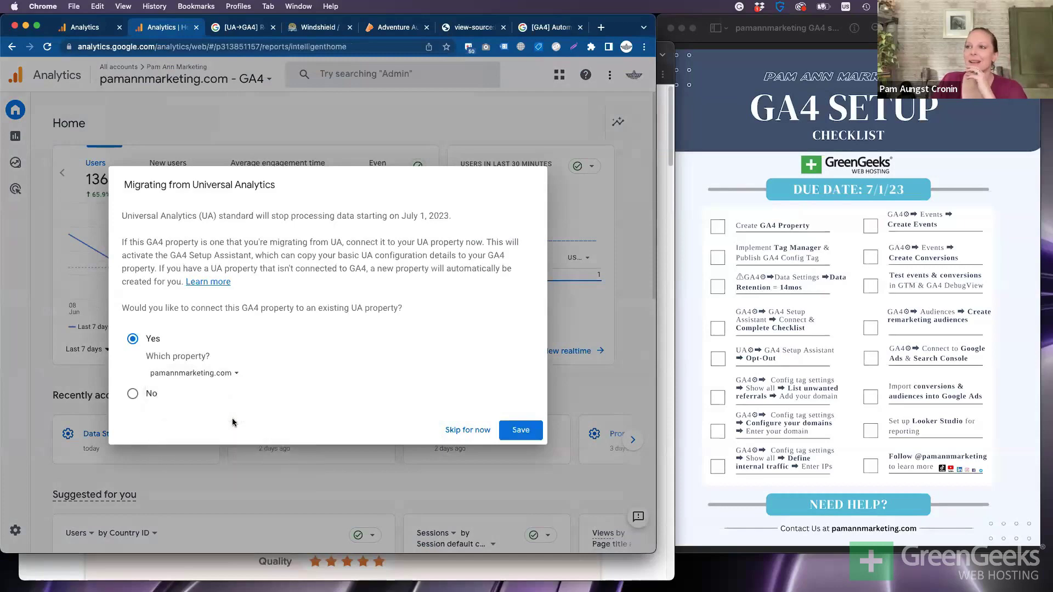
{"action": "left_click", "coordinate": [521, 431]}
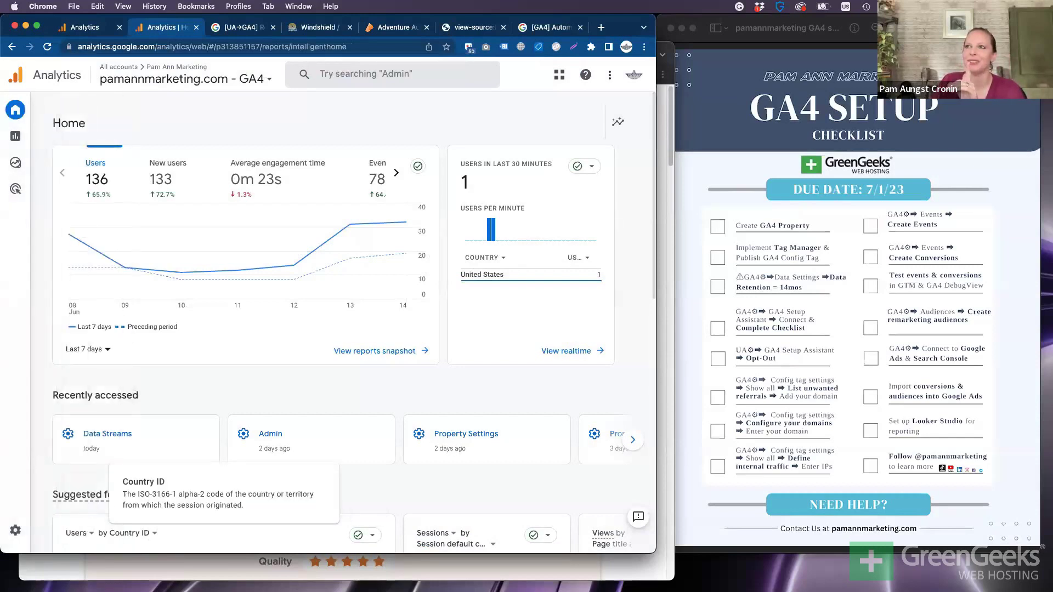
View the home page of the stealthsearchandanalytics.com - GA4 property and return to the pamannmarketing.com - GA4 property
{"action": "left_click", "coordinate": [170, 84]}
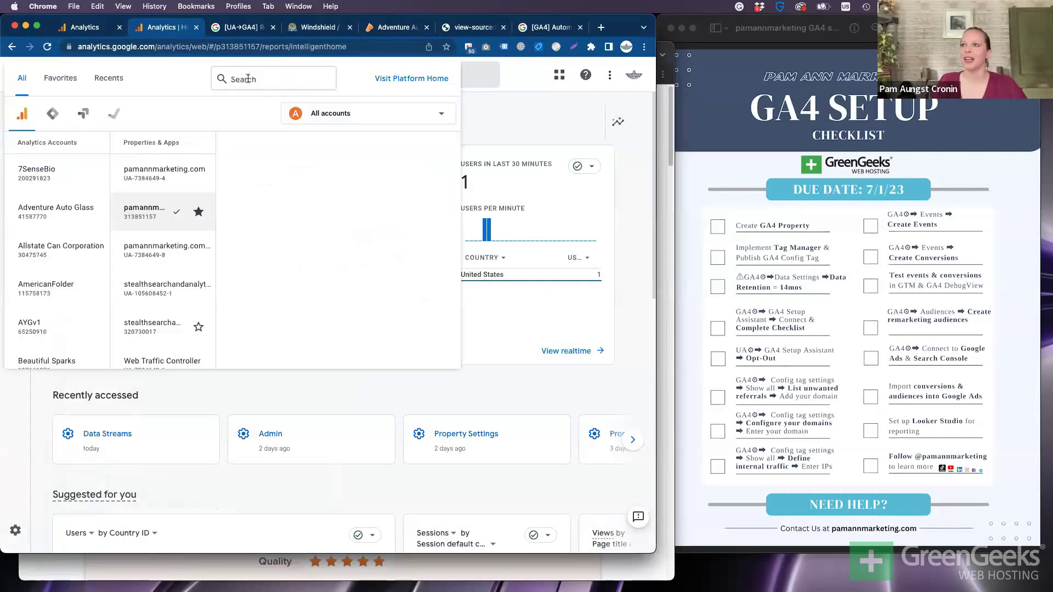
{"action": "left_click", "coordinate": [173, 322]}
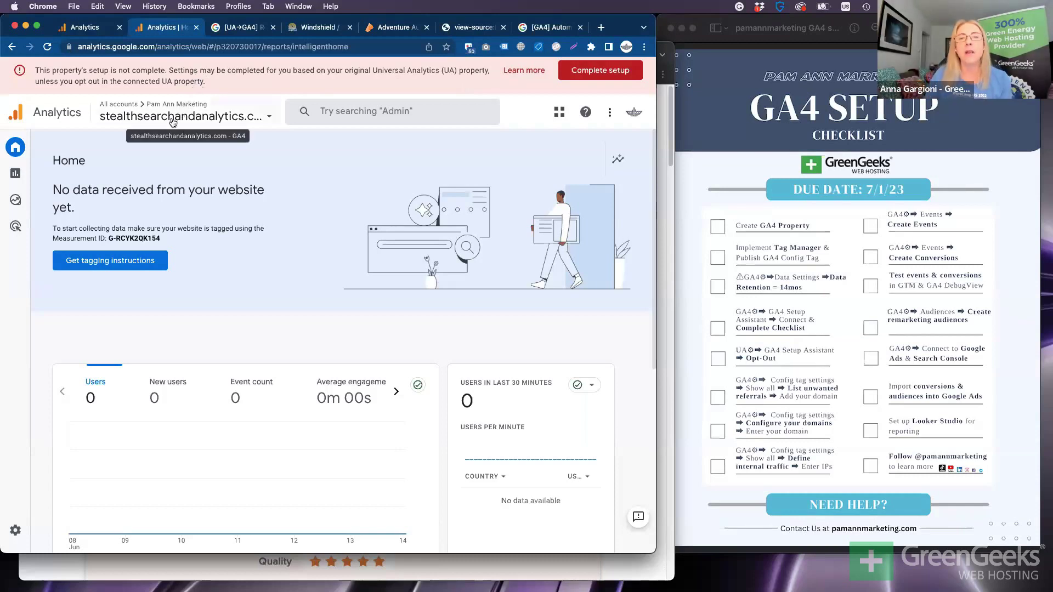
{"action": "left_click", "coordinate": [188, 107]}
{"action": "type", "text": "pamann"}
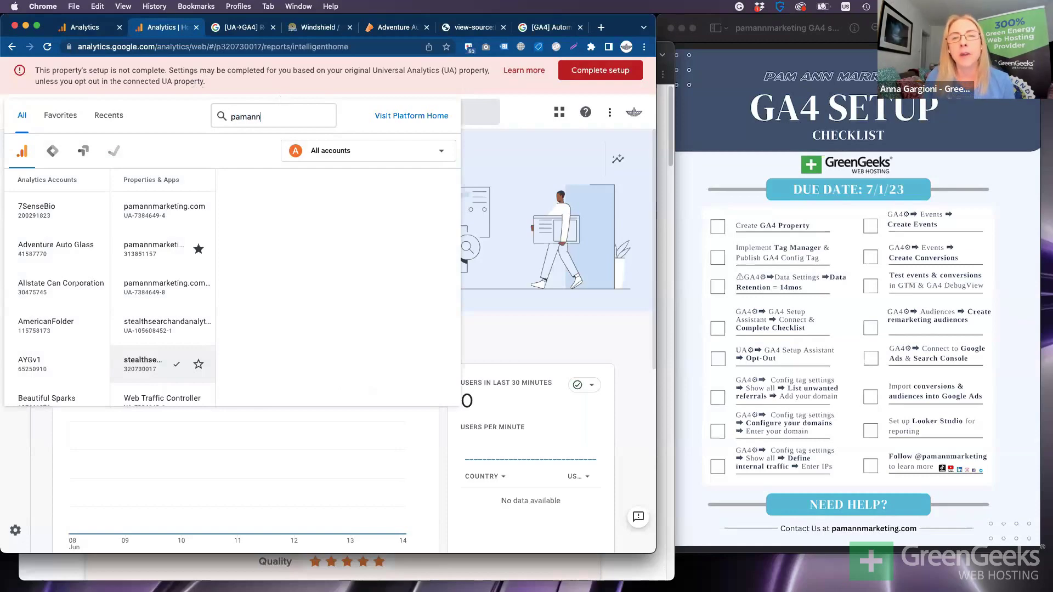
{"action": "left_click", "coordinate": [153, 209]}
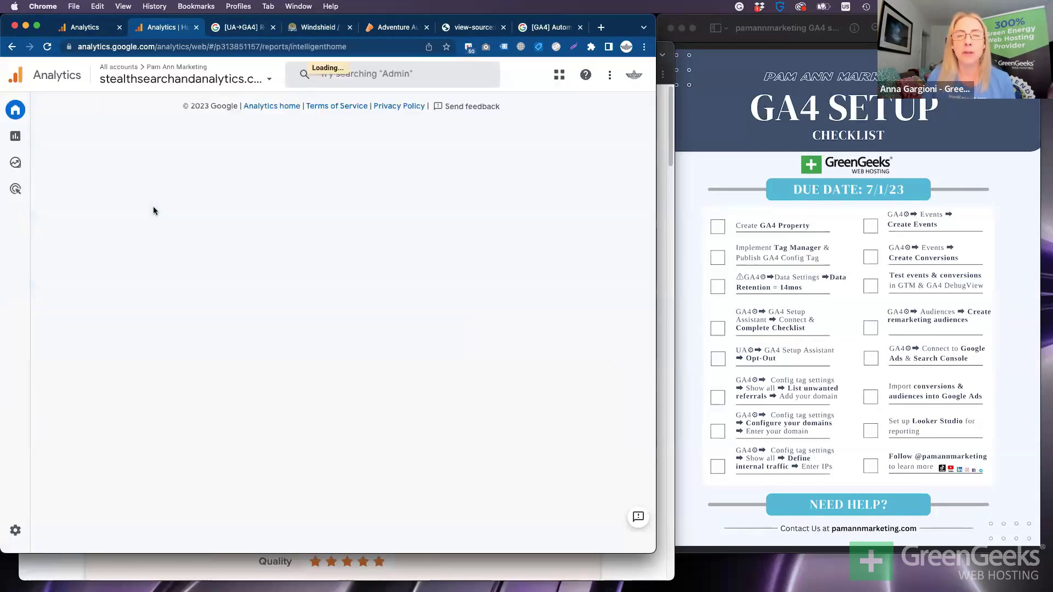
Open the GA4 property's Reports snapshot and look through its users, insights and traffic source cards
{"action": "left_click", "coordinate": [17, 137]}
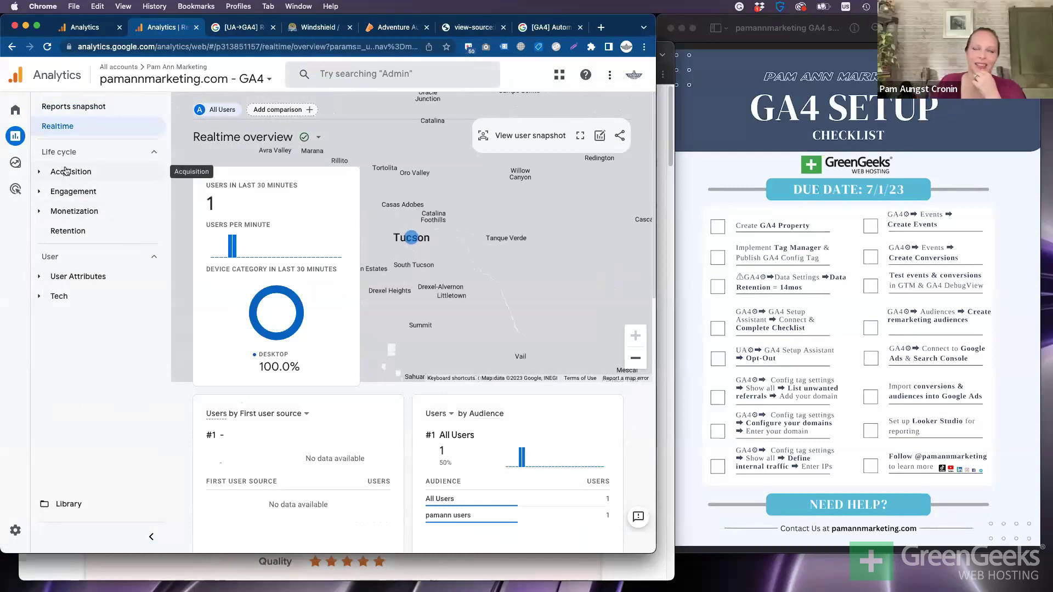
{"action": "left_click", "coordinate": [76, 104]}
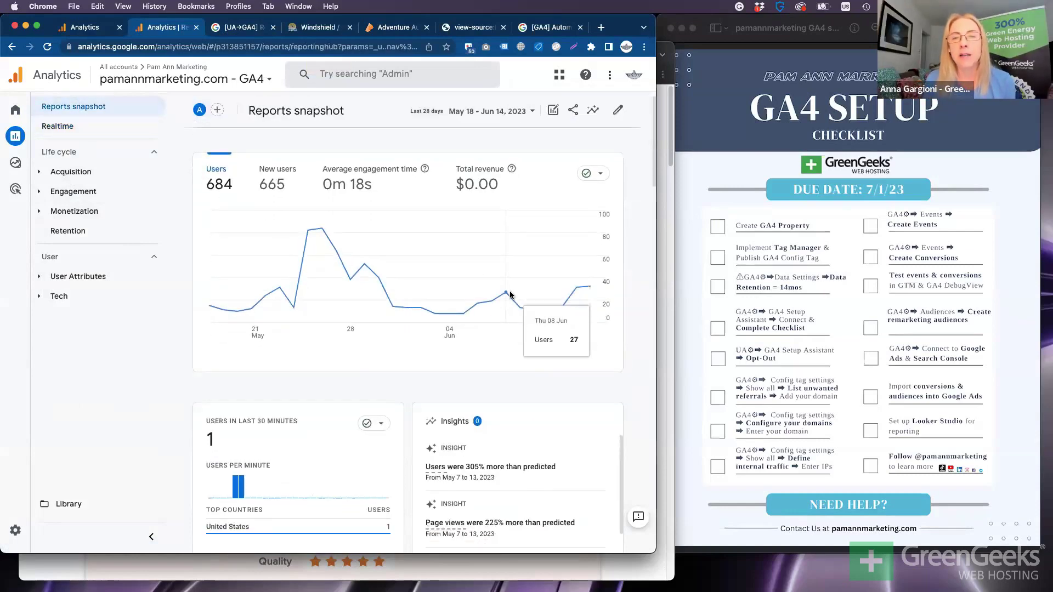
{"action": "scroll", "coordinate": [509, 292], "scroll_direction": "down", "scroll_amount": 3}
{"action": "scroll", "coordinate": [509, 291], "scroll_direction": "down", "scroll_amount": 5}
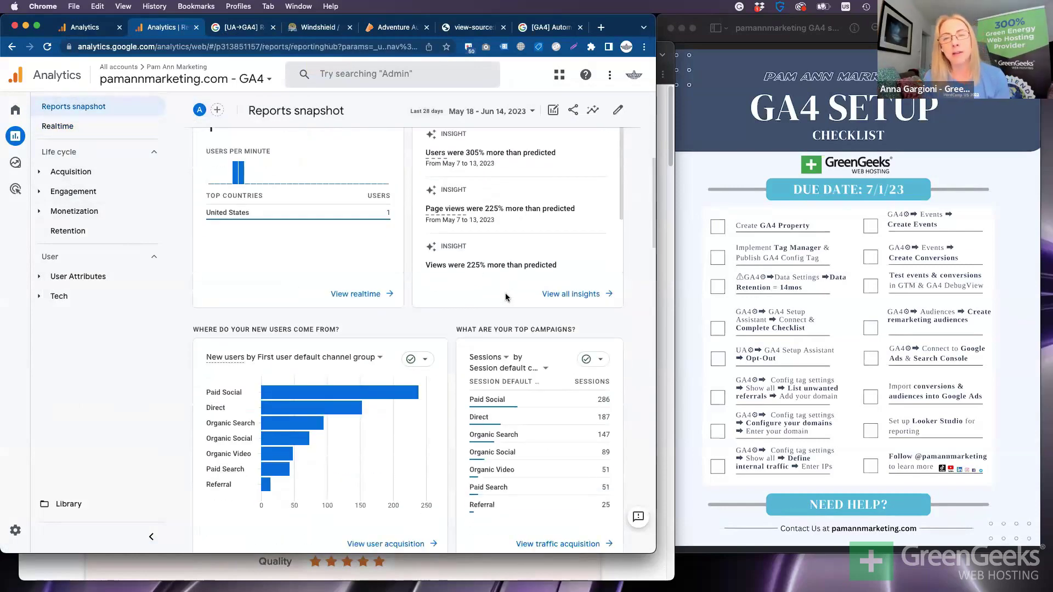
{"action": "scroll", "coordinate": [505, 294], "scroll_direction": "down", "scroll_amount": 3}
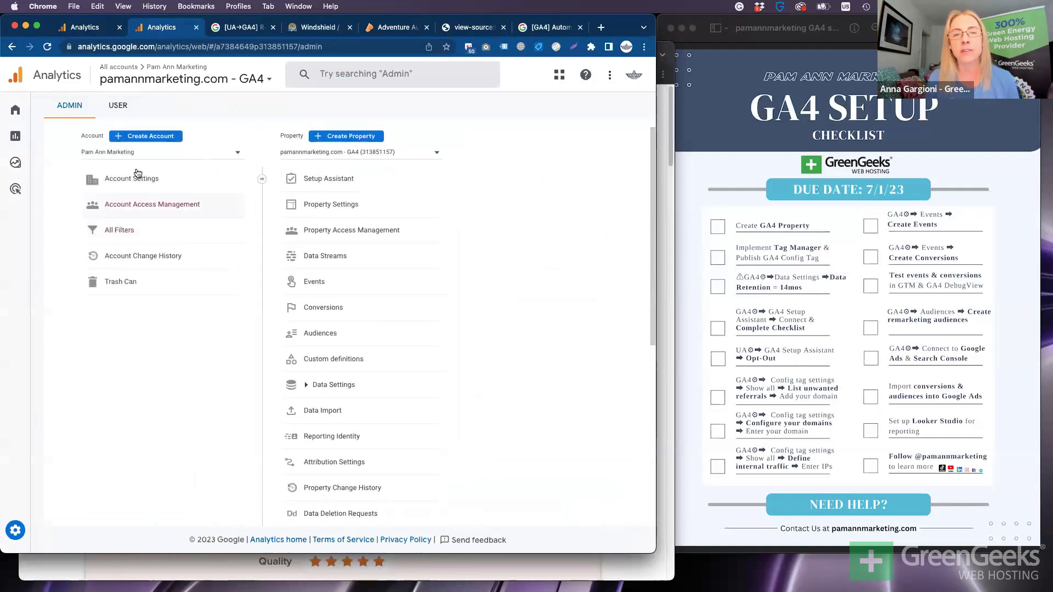
Open the GA4 property's Data Retention settings in Admin and review the event data retention option
{"action": "left_click", "coordinate": [374, 390]}
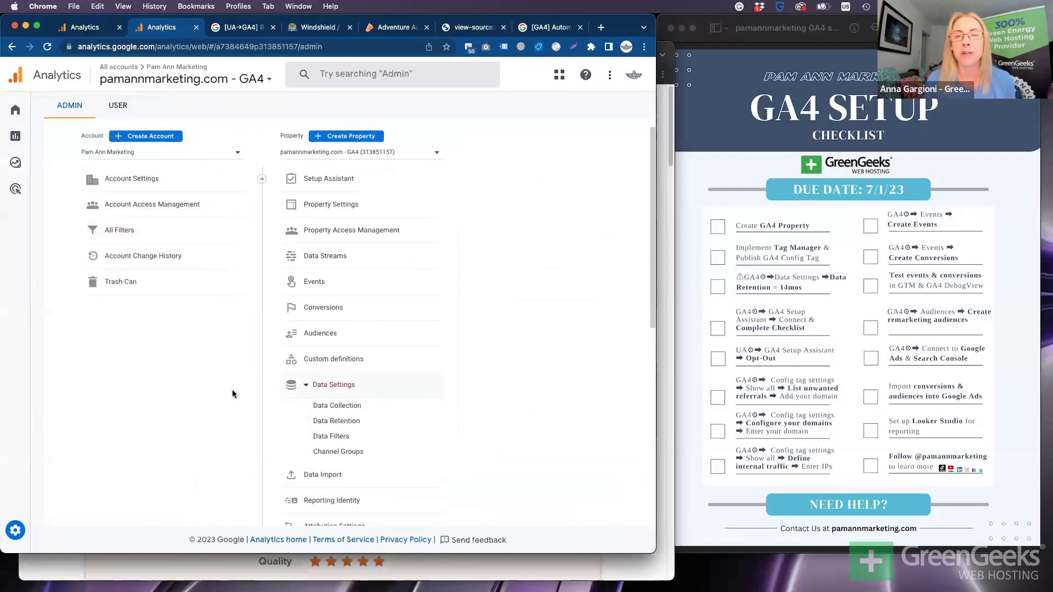
{"action": "left_click", "coordinate": [352, 424]}
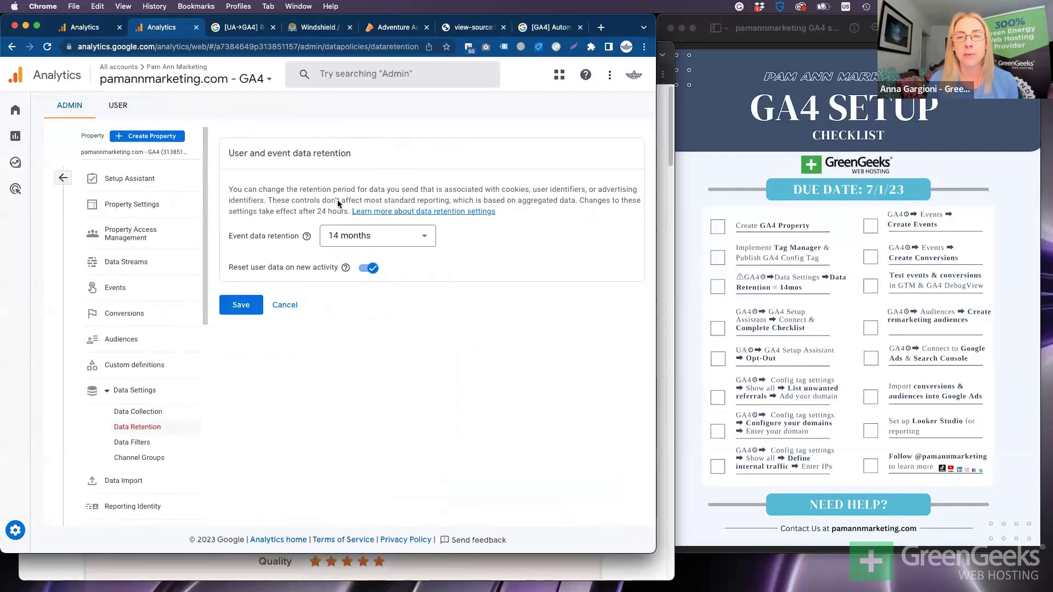
{"action": "mouse_move", "coordinate": [345, 268]}
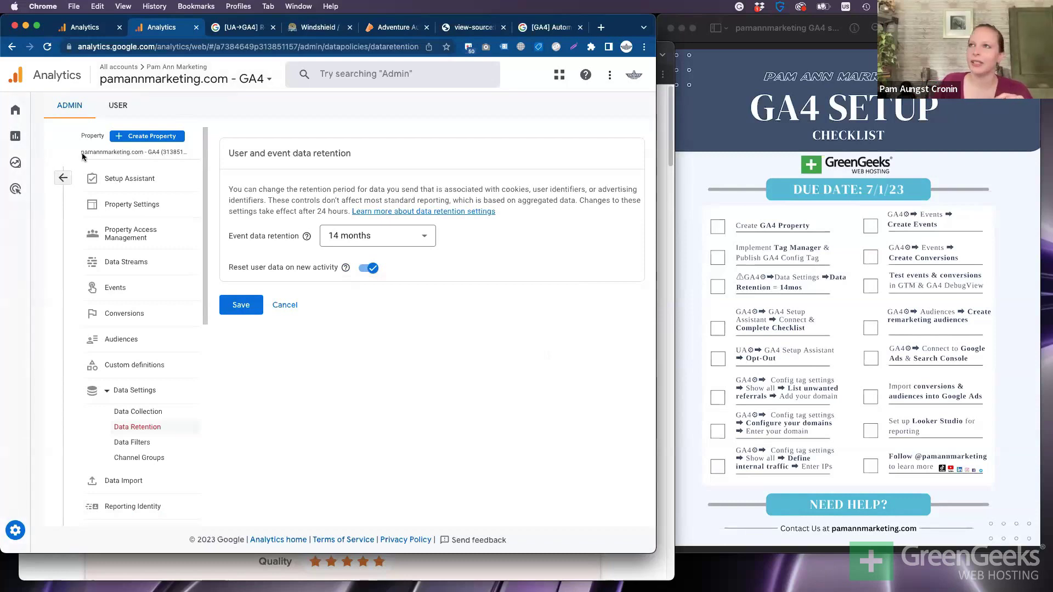
Switch to the 1 Master view of the pamannmarketing.com Universal Analytics property, declining the Setup Assistant prompt
{"action": "left_click", "coordinate": [196, 76]}
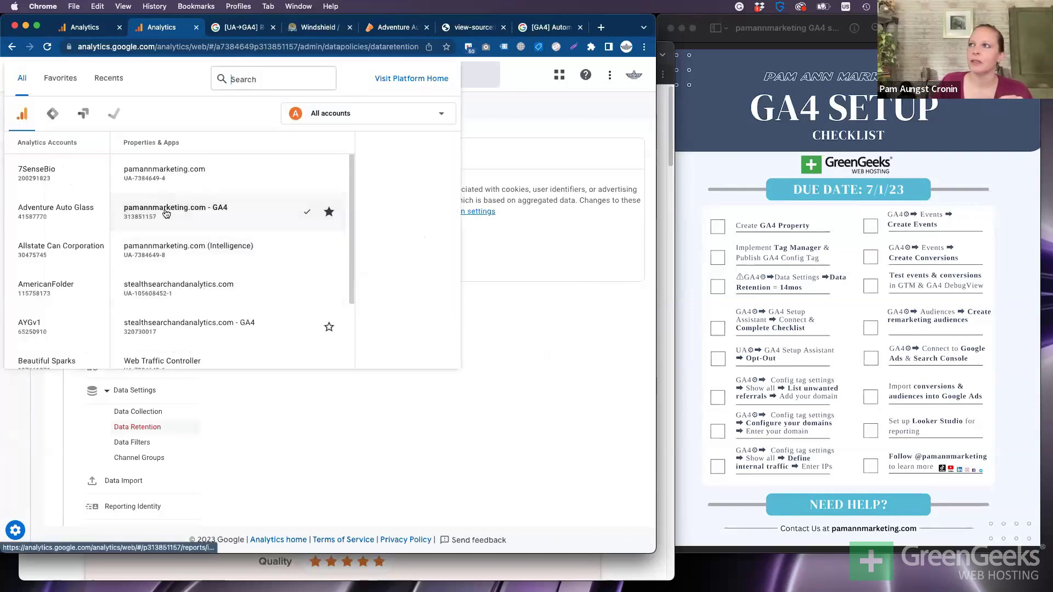
{"action": "left_click", "coordinate": [167, 176]}
{"action": "left_click", "coordinate": [339, 214]}
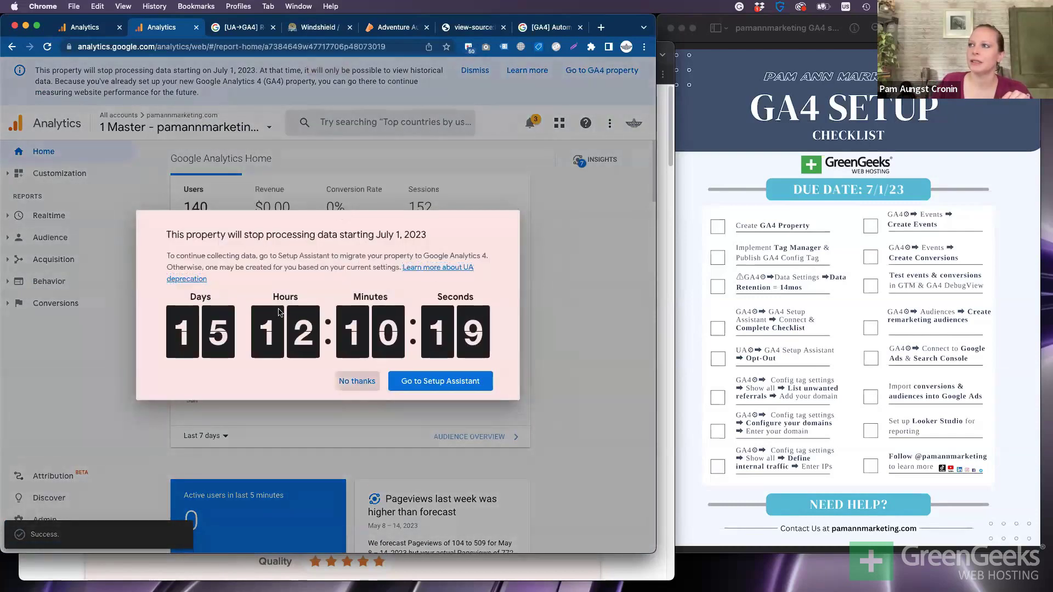
{"action": "left_click", "coordinate": [356, 378]}
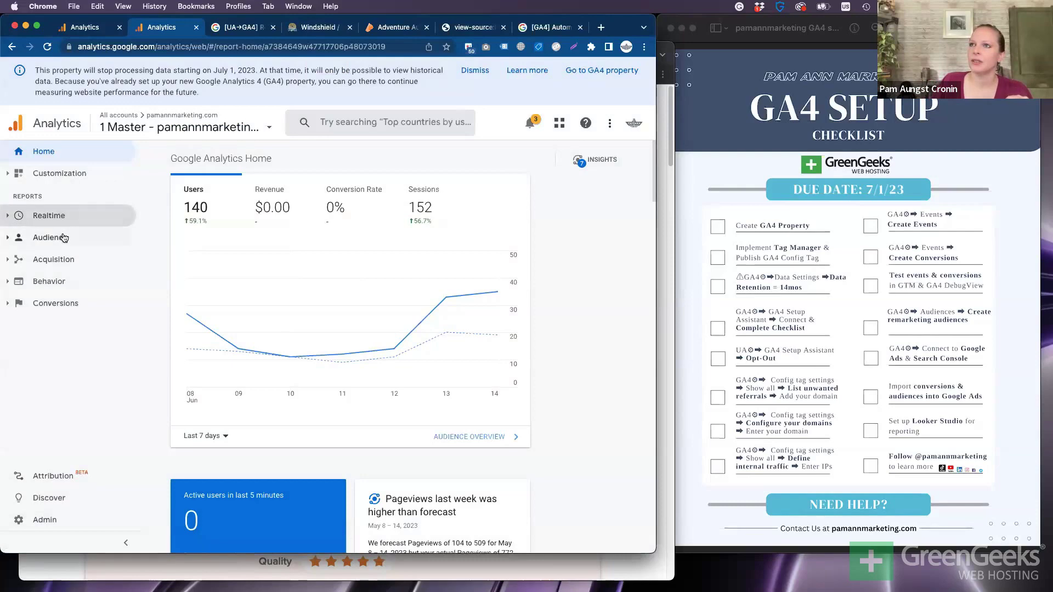
Examine the Universal Analytics home page's overview cards and highlight the notice about data processing stopping
{"action": "scroll", "coordinate": [419, 302], "scroll_direction": "down", "scroll_amount": 15}
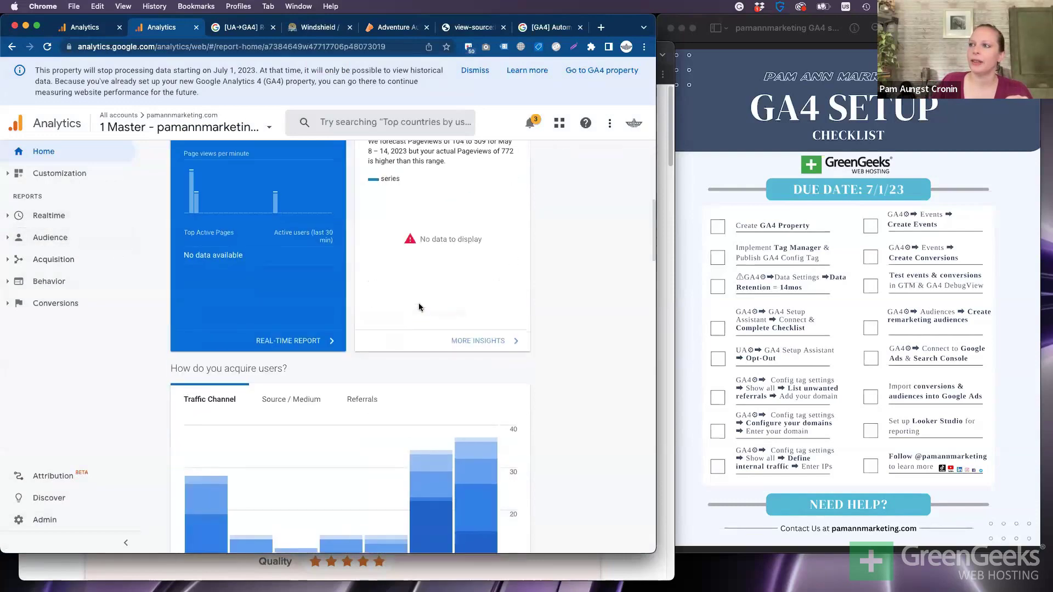
{"action": "scroll", "coordinate": [419, 303], "scroll_direction": "up", "scroll_amount": 4}
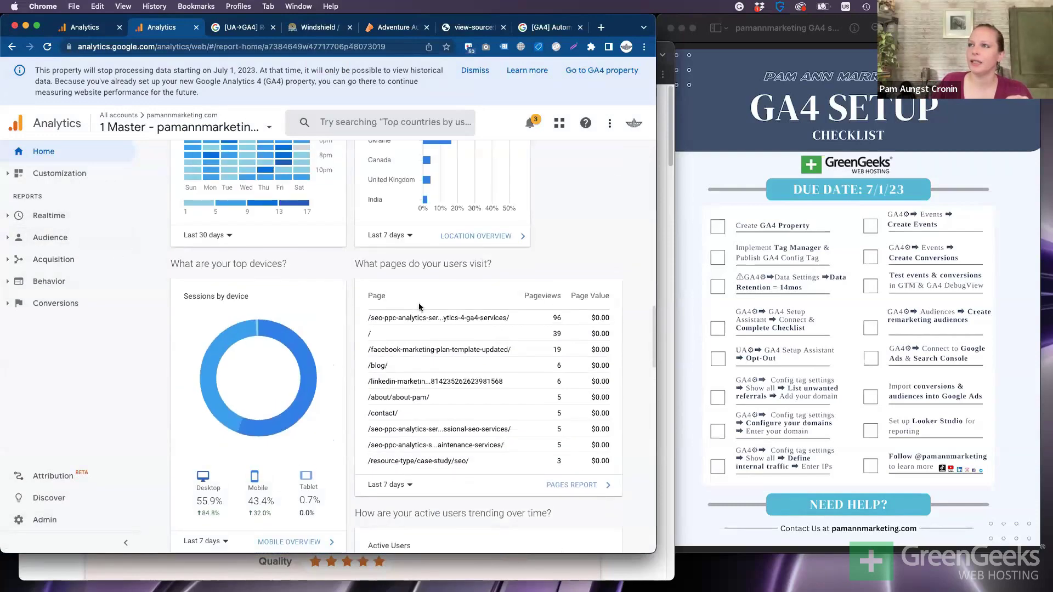
{"action": "scroll", "coordinate": [419, 303], "scroll_direction": "up", "scroll_amount": 10}
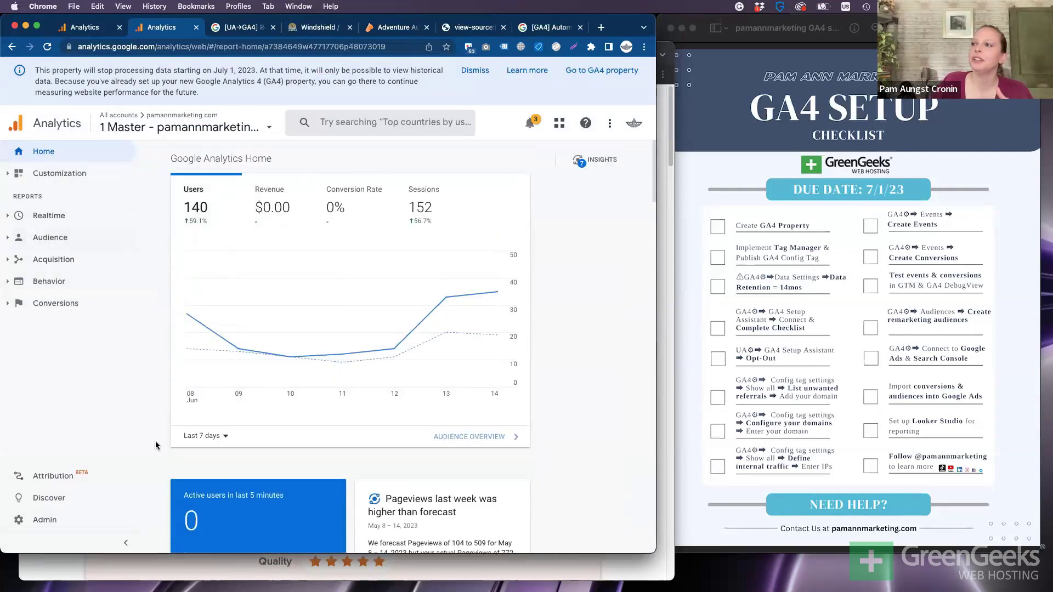
{"action": "scroll", "coordinate": [159, 449], "scroll_direction": "down", "scroll_amount": 8}
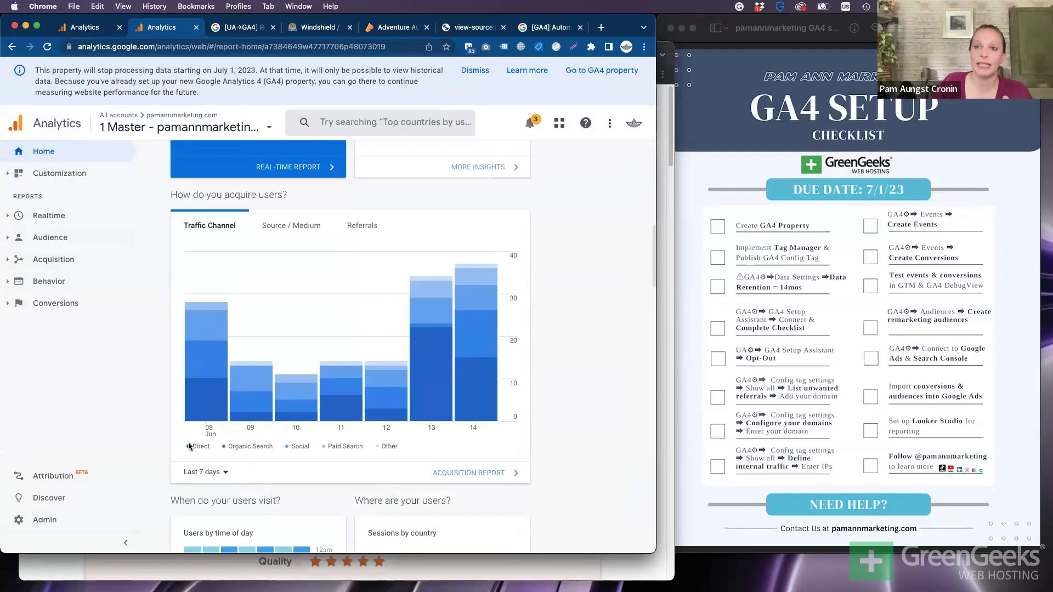
{"action": "scroll", "coordinate": [186, 447], "scroll_direction": "down", "scroll_amount": 5}
{"action": "scroll", "coordinate": [184, 448], "scroll_direction": "up", "scroll_amount": 13}
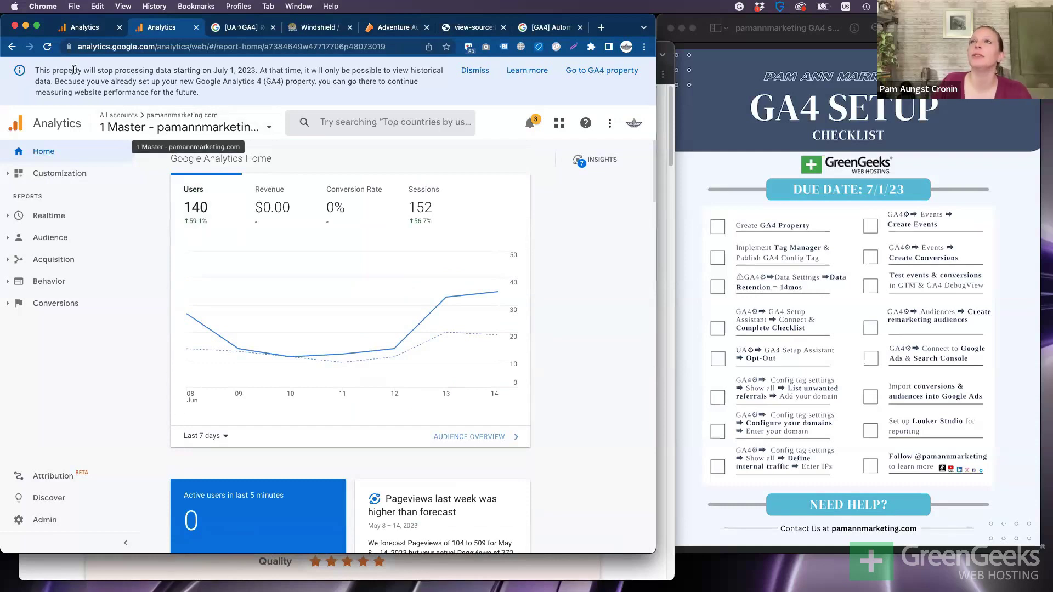
{"action": "left_click_drag", "start_coordinate": [32, 67], "coordinate": [627, 94]}
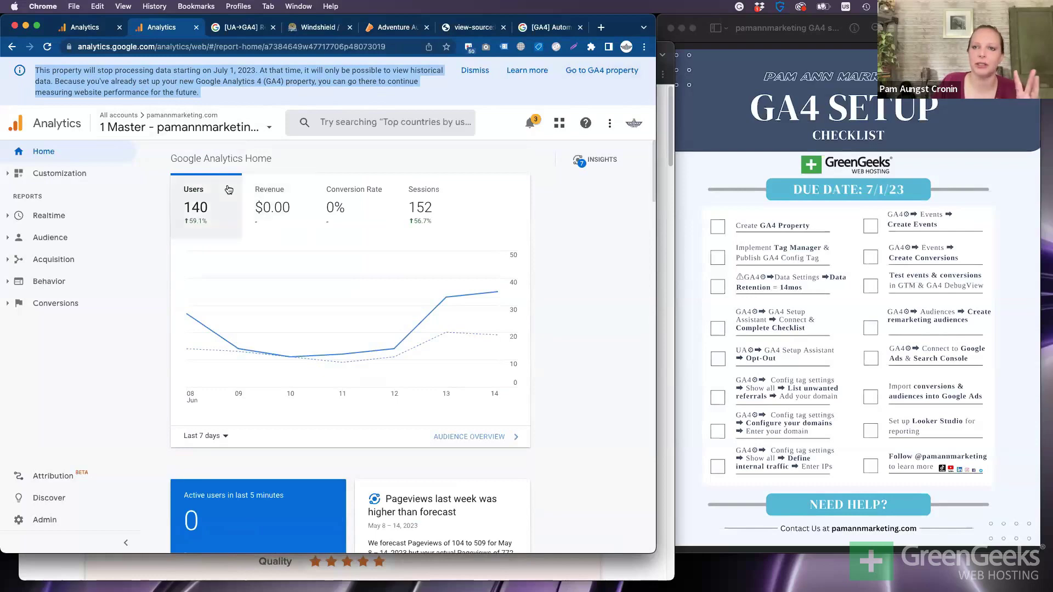
Return to the pamannmarketing.com - GA4 property and examine its home page's overview, suggested cards and insights
{"action": "left_click", "coordinate": [230, 132]}
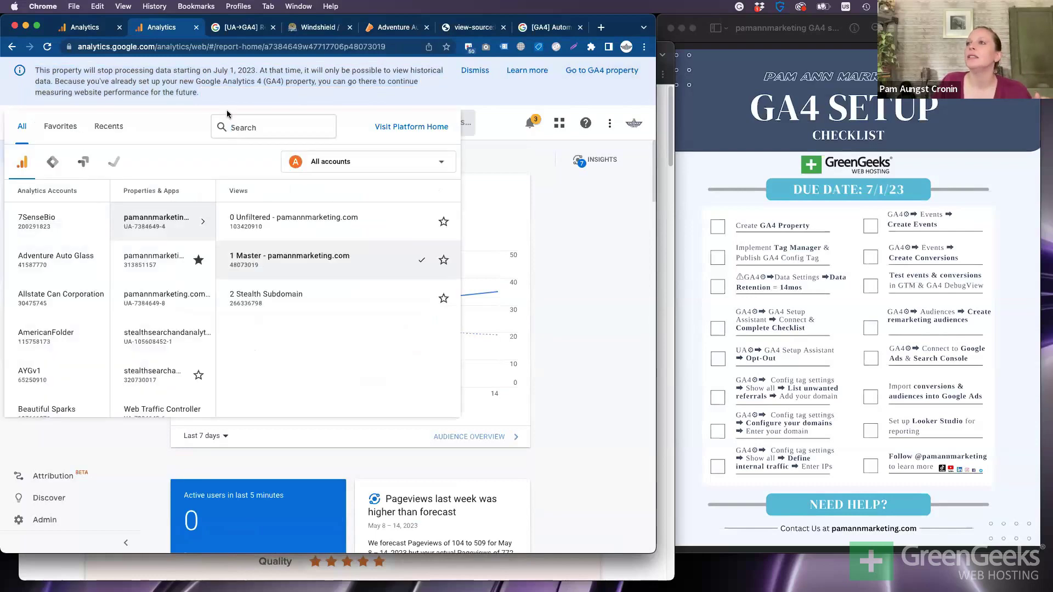
{"action": "left_click", "coordinate": [146, 262]}
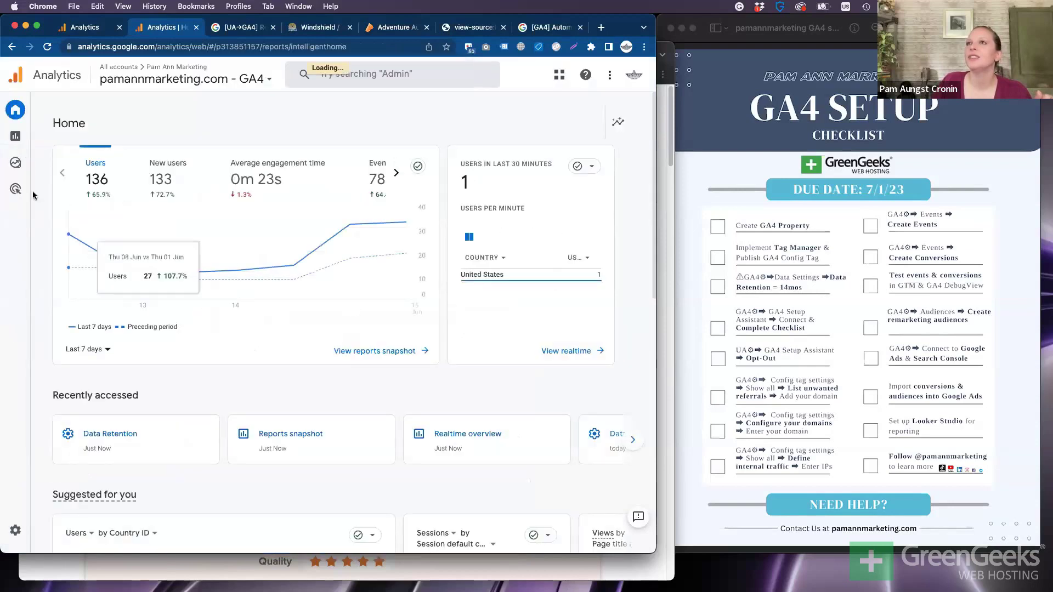
{"action": "mouse_move", "coordinate": [28, 148]}
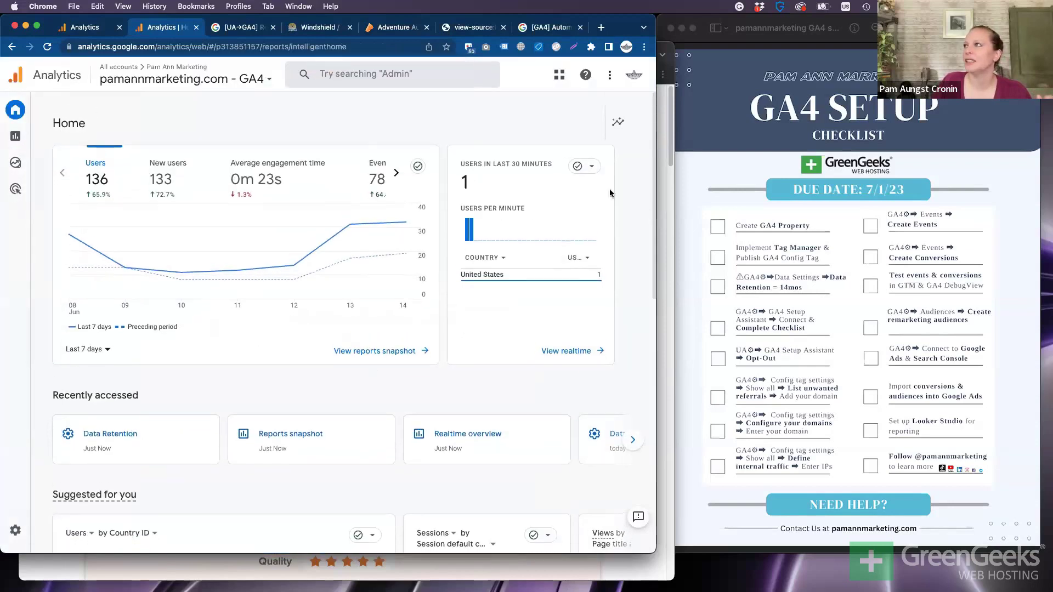
{"action": "scroll", "coordinate": [532, 220], "scroll_direction": "down", "scroll_amount": 8}
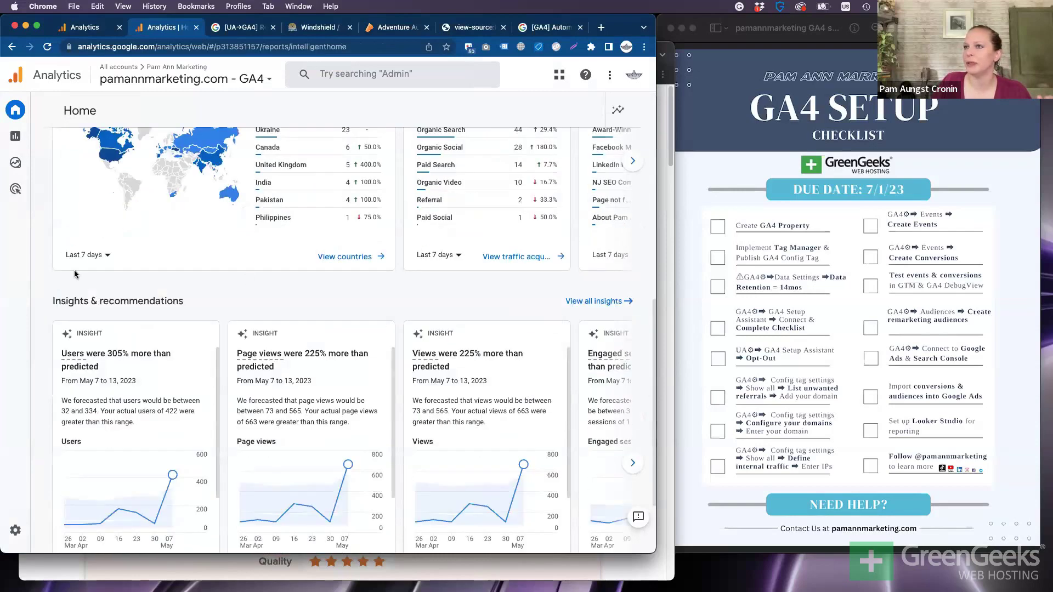
{"action": "scroll", "coordinate": [544, 357], "scroll_direction": "up", "scroll_amount": 5}
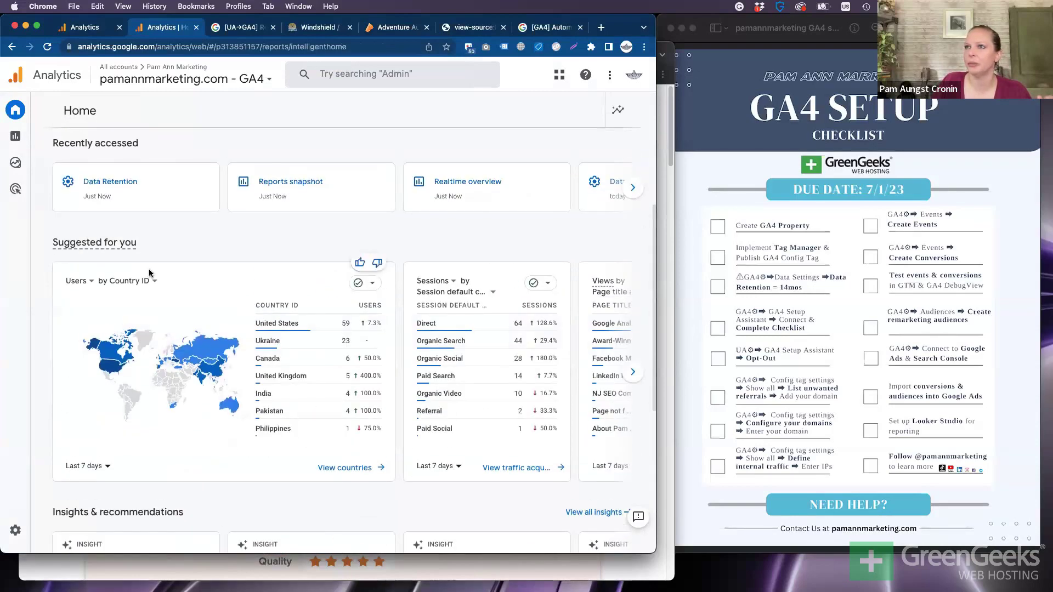
{"action": "scroll", "coordinate": [347, 361], "scroll_direction": "up", "scroll_amount": 5}
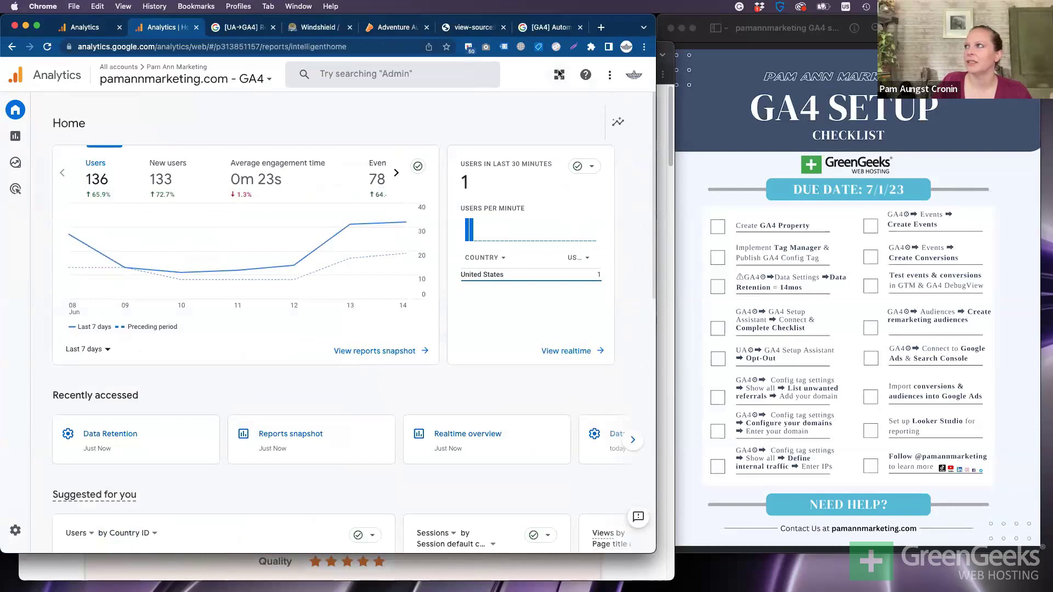
{"action": "scroll", "coordinate": [503, 433], "scroll_direction": "down", "scroll_amount": 3}
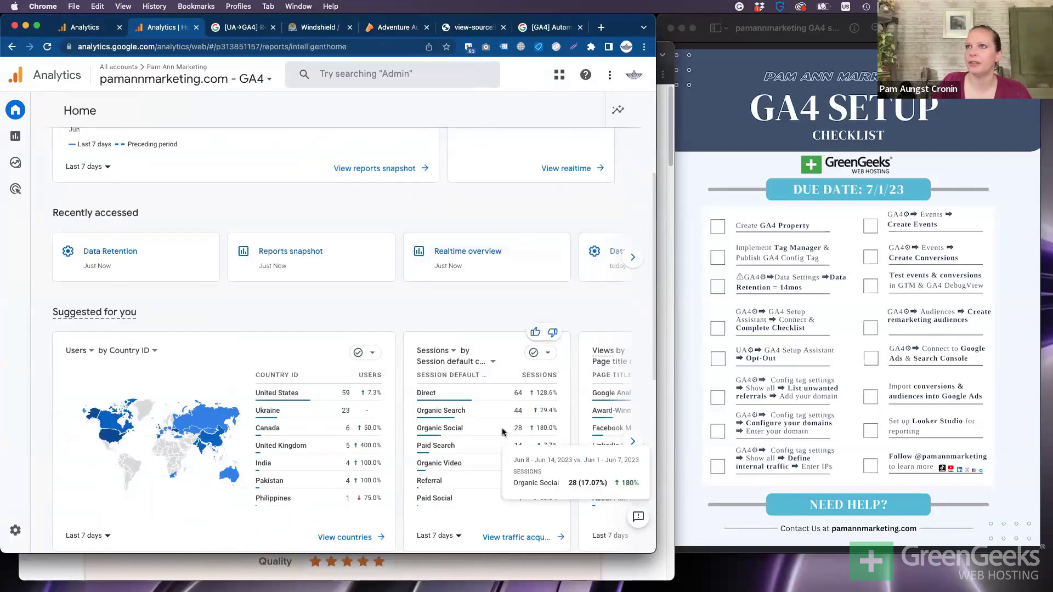
{"action": "scroll", "coordinate": [503, 433], "scroll_direction": "up", "scroll_amount": 3}
{"action": "scroll", "coordinate": [503, 433], "scroll_direction": "down", "scroll_amount": 5}
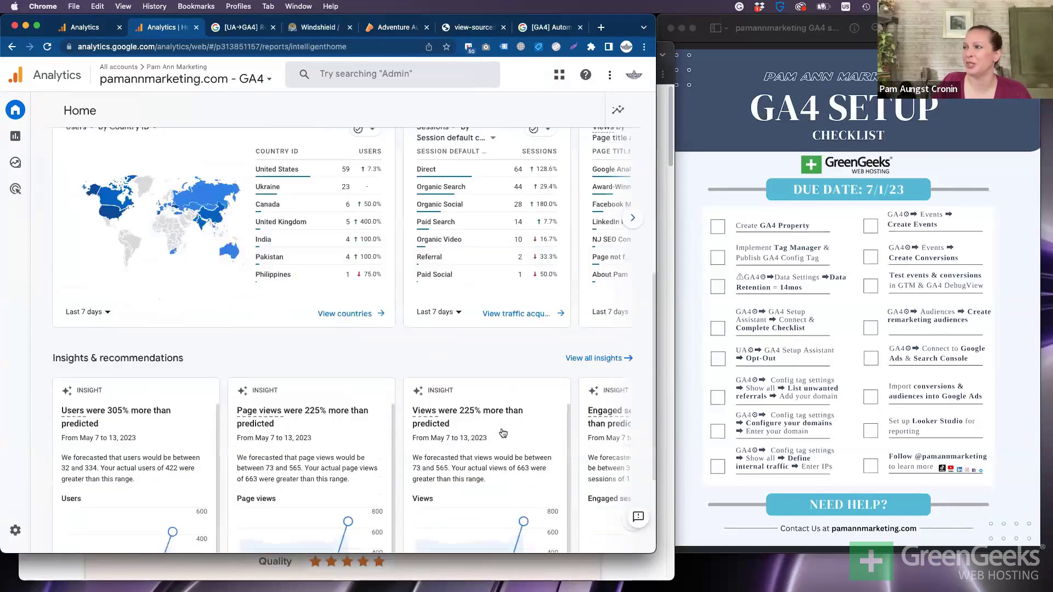
{"action": "left_click", "coordinate": [632, 196]}
{"action": "scroll", "coordinate": [501, 362], "scroll_direction": "up", "scroll_amount": 5}
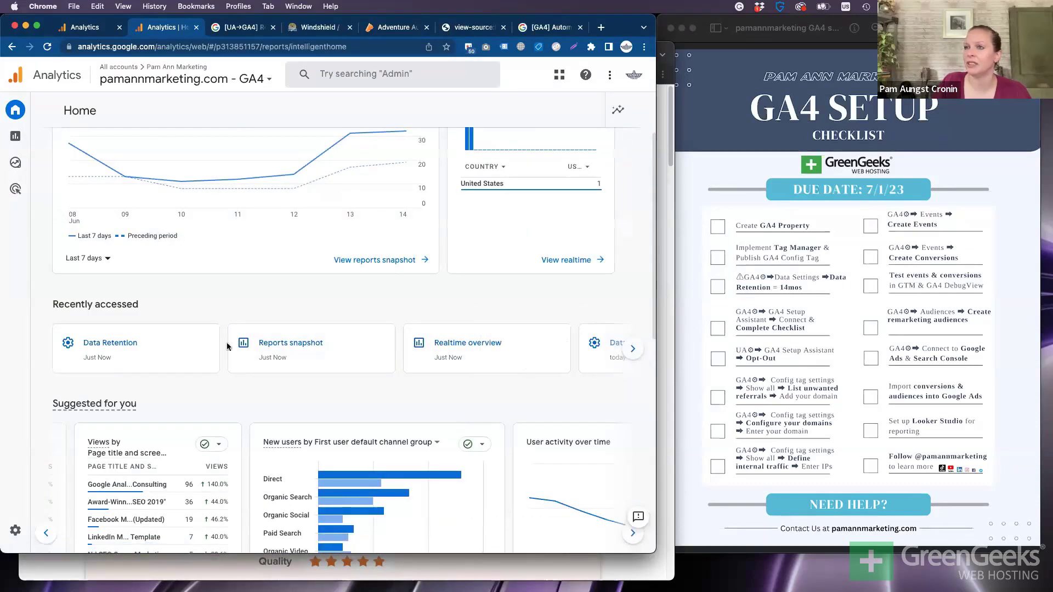
Review the recently accessed items, suggested cards and Insights & recommendations on the GA4 home page
{"action": "scroll", "coordinate": [488, 393], "scroll_direction": "down", "scroll_amount": 4}
{"action": "scroll", "coordinate": [488, 394], "scroll_direction": "down", "scroll_amount": 3}
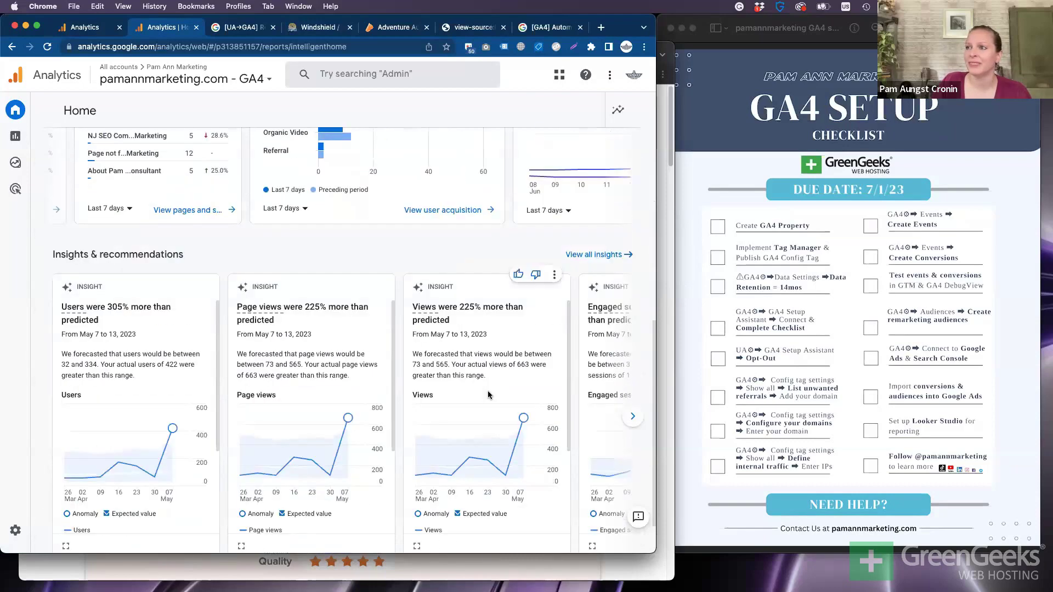
{"action": "scroll", "coordinate": [491, 394], "scroll_direction": "up", "scroll_amount": 6}
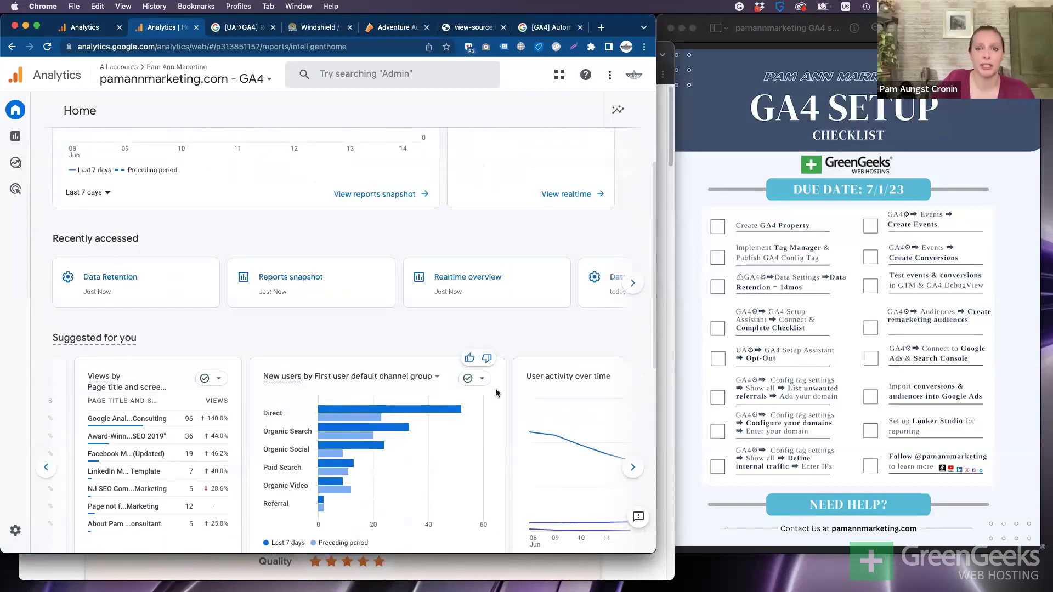
{"action": "scroll", "coordinate": [493, 392], "scroll_direction": "up", "scroll_amount": 3}
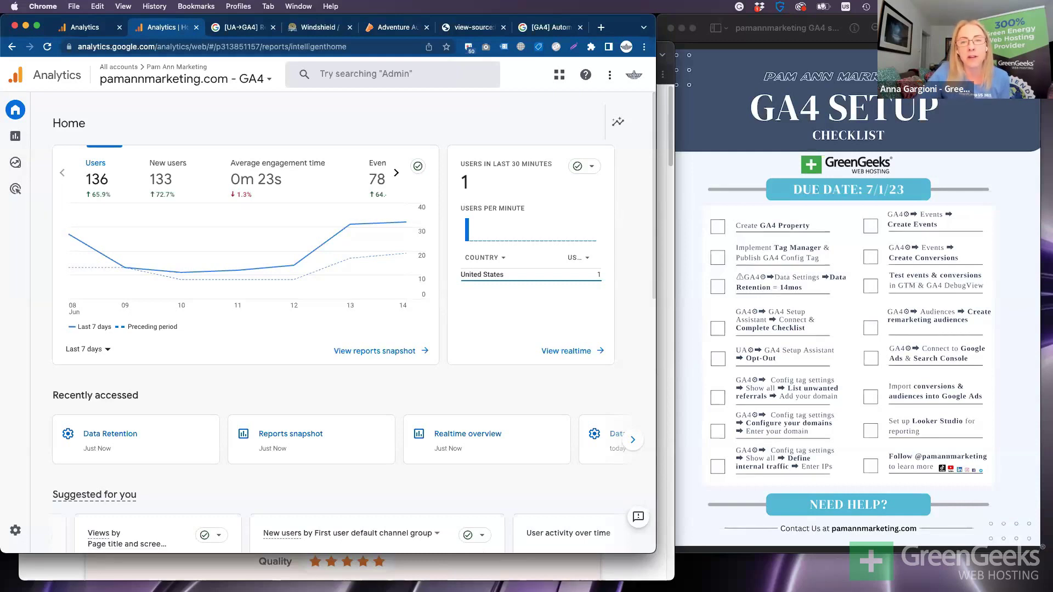
Create a blank exploration and import the Event name dimension into it
{"action": "mouse_move", "coordinate": [20, 114]}
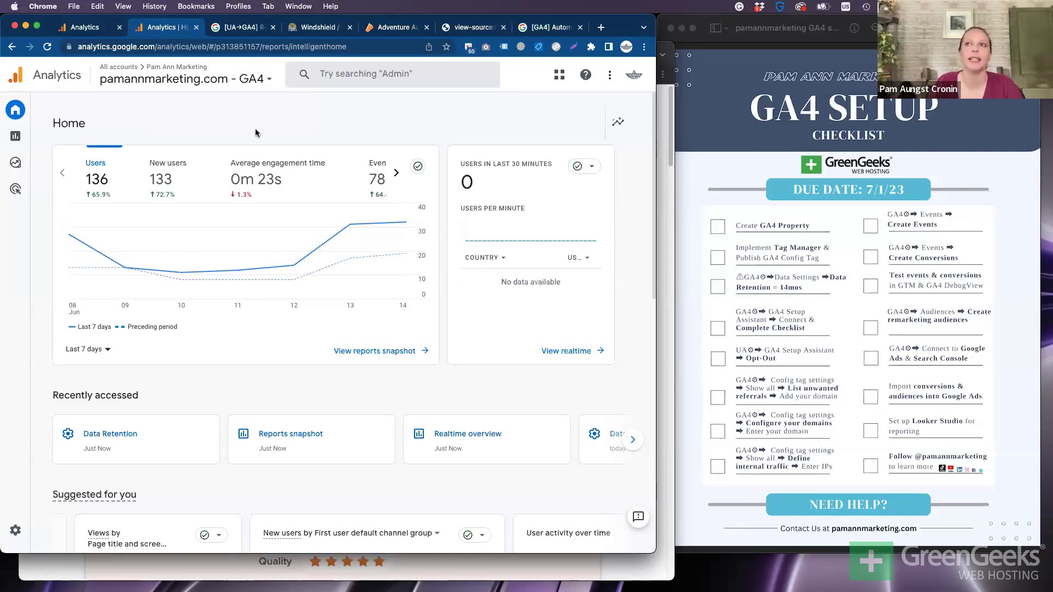
{"action": "mouse_move", "coordinate": [31, 147]}
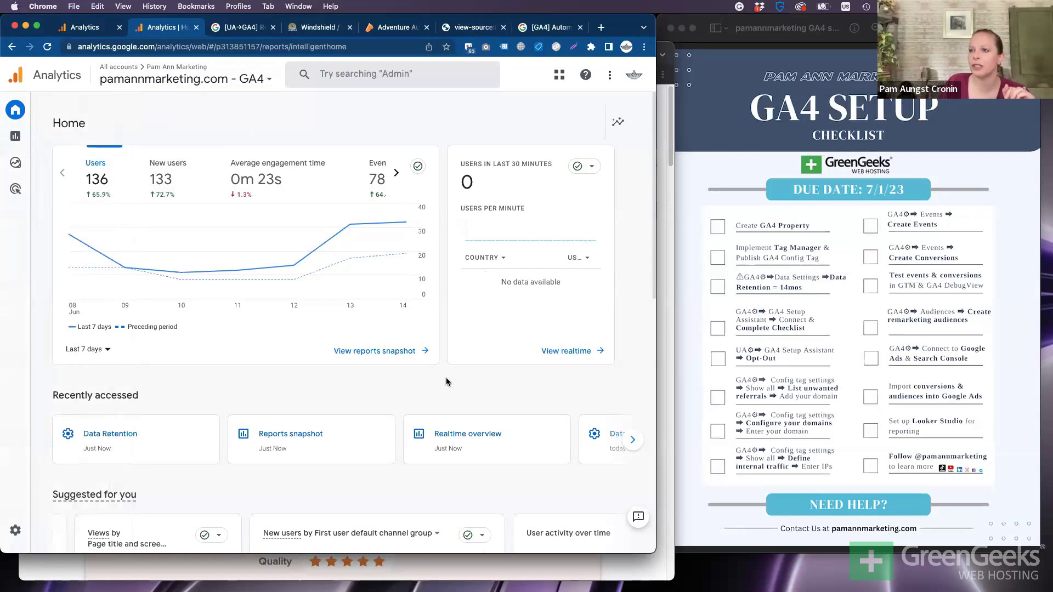
{"action": "left_click", "coordinate": [31, 160]}
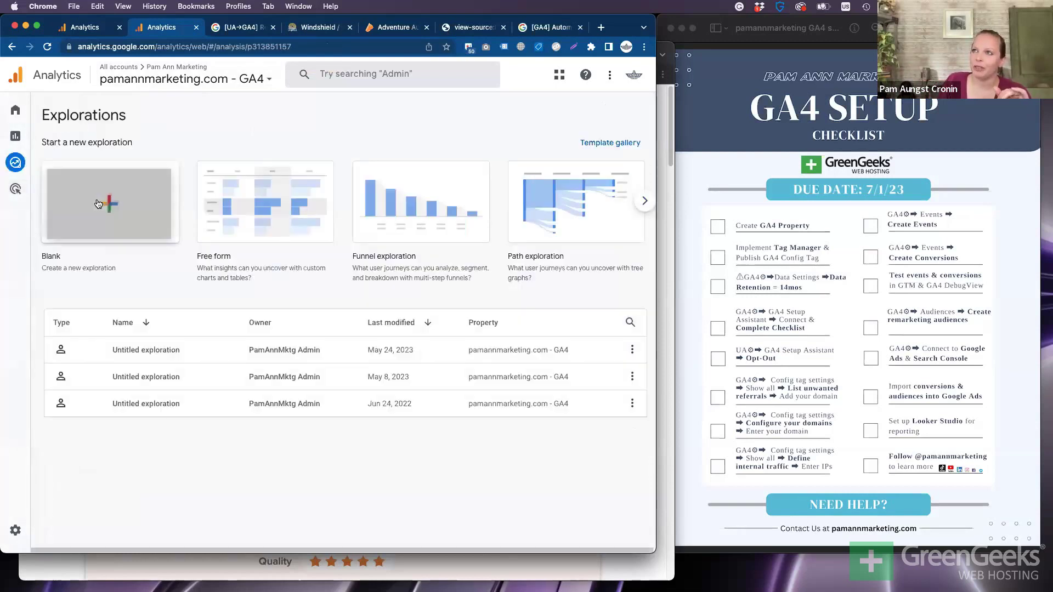
{"action": "left_click", "coordinate": [98, 204]}
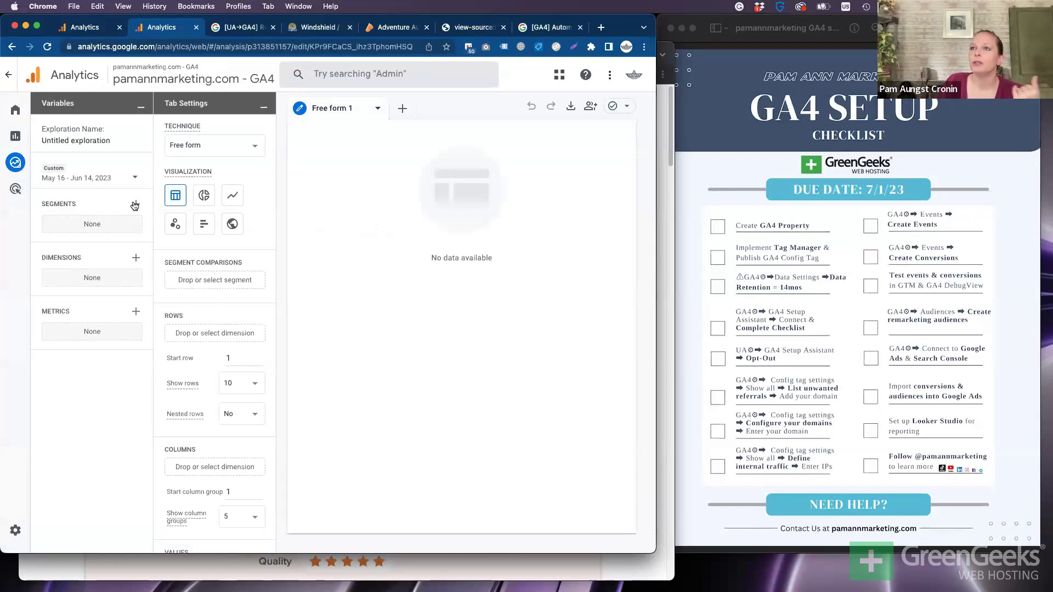
{"action": "left_click", "coordinate": [136, 257]}
{"action": "left_click", "coordinate": [373, 74]}
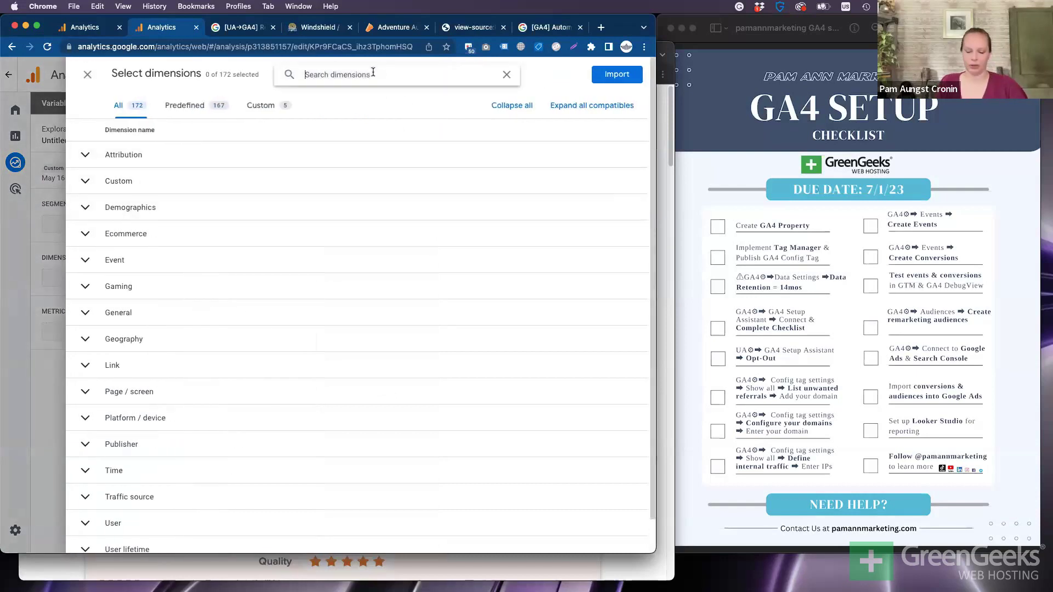
{"action": "type", "text": "event"}
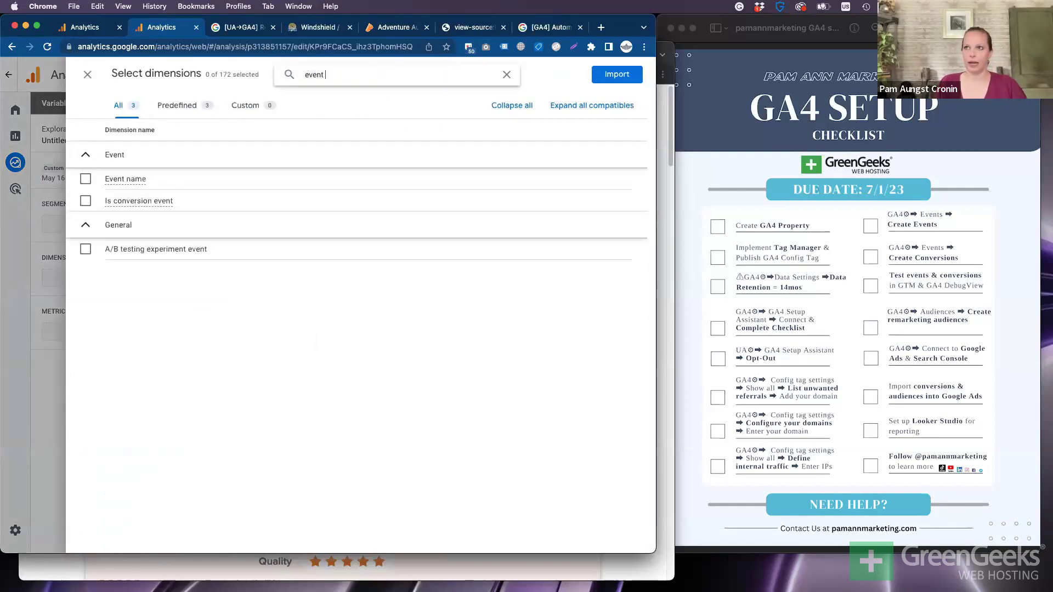
{"action": "left_click", "coordinate": [85, 179]}
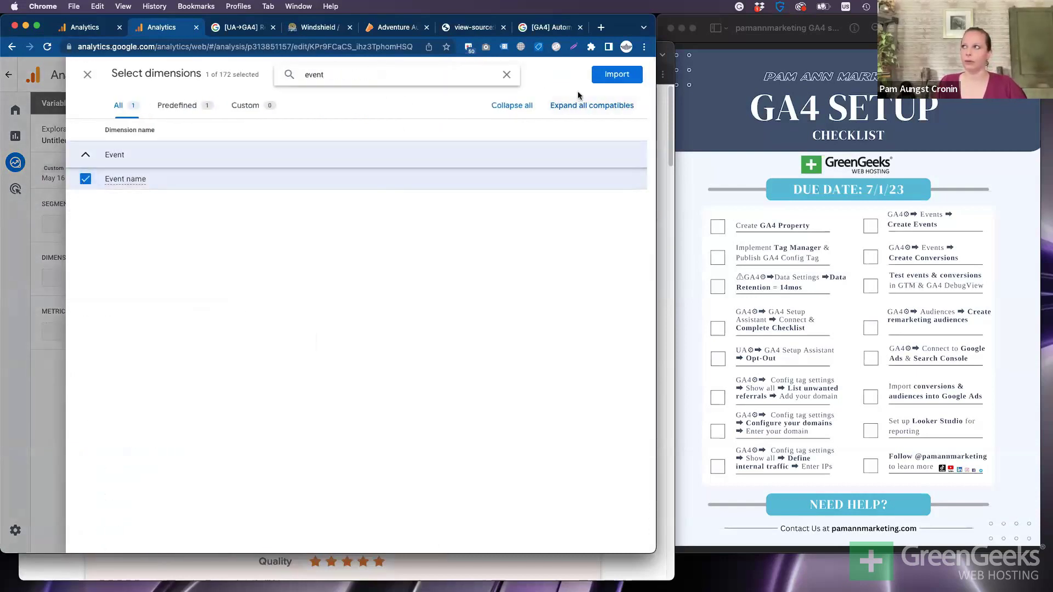
{"action": "left_click", "coordinate": [617, 77]}
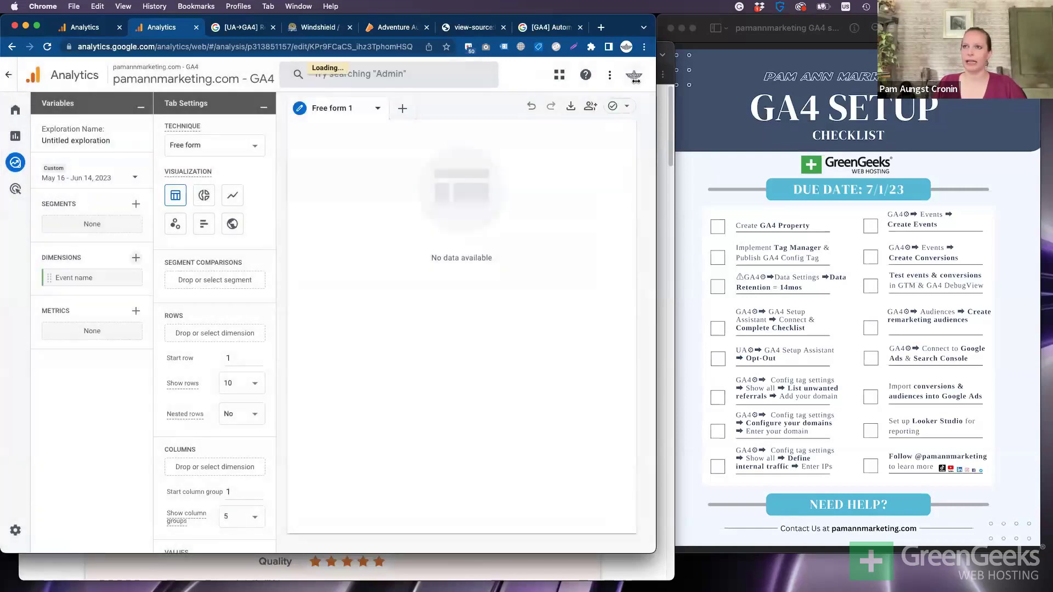
Search the exploration's available dimensions for link_dom and close the dimension selection without importing anything
{"action": "left_click", "coordinate": [138, 258]}
{"action": "left_click", "coordinate": [364, 74]}
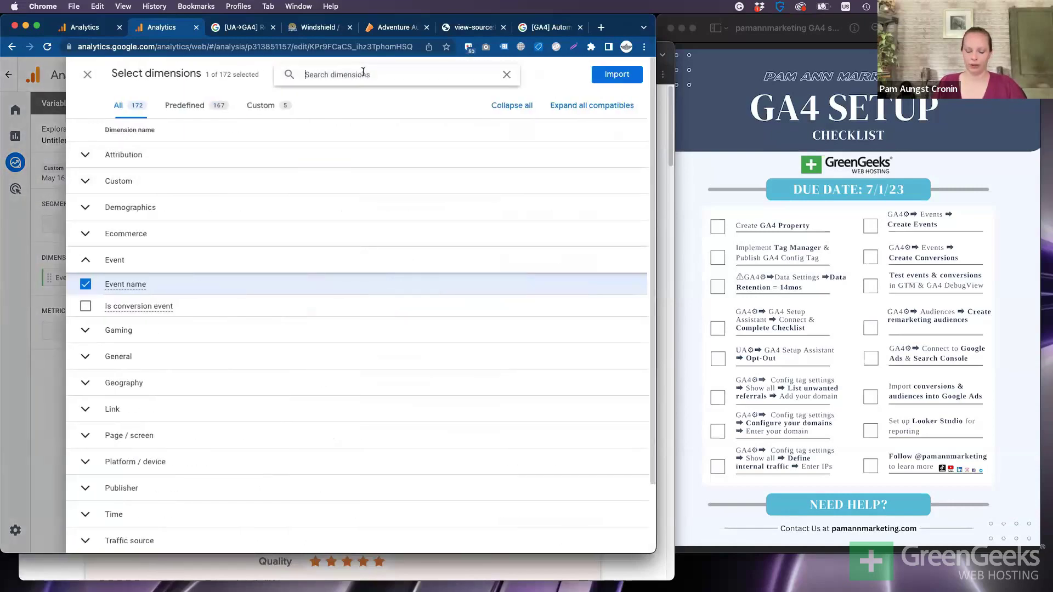
{"action": "type", "text": "link_dom"}
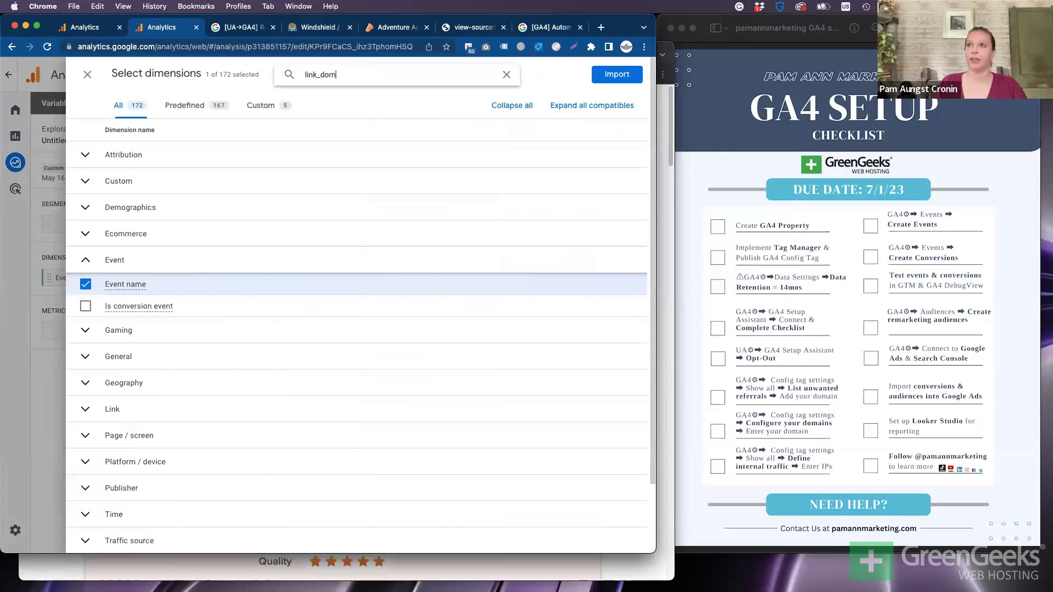
{"action": "left_click", "coordinate": [506, 76]}
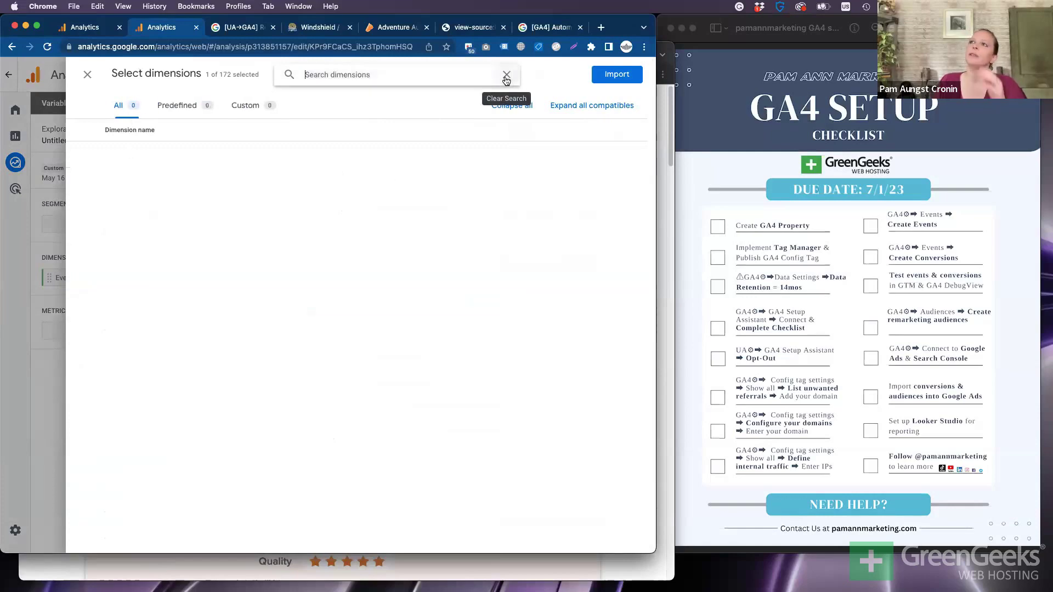
{"action": "left_click", "coordinate": [89, 79]}
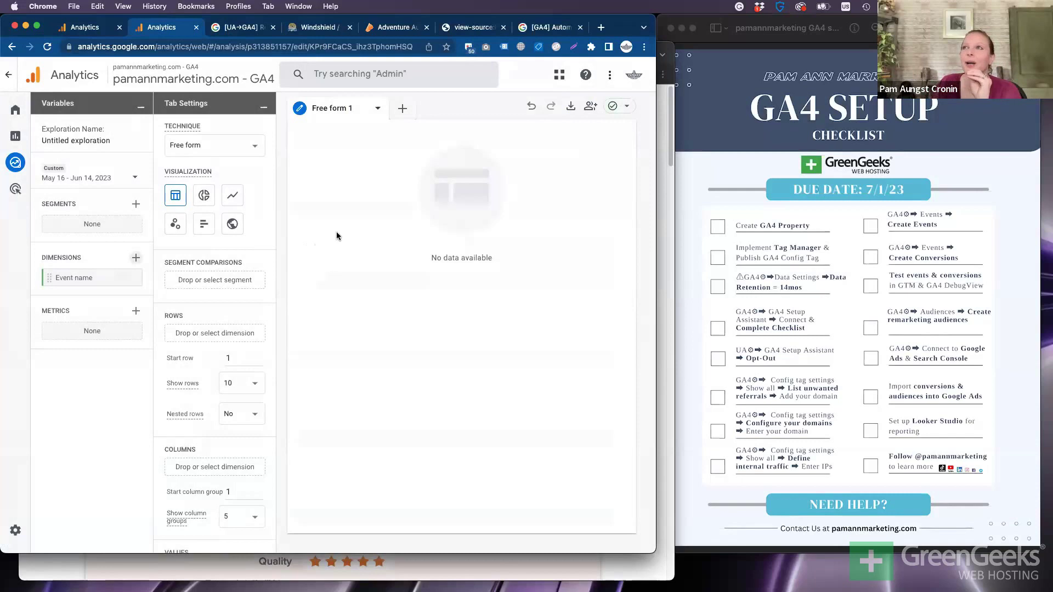
Open the Engagement Events report and review the table of event names
{"action": "left_click", "coordinate": [17, 139]}
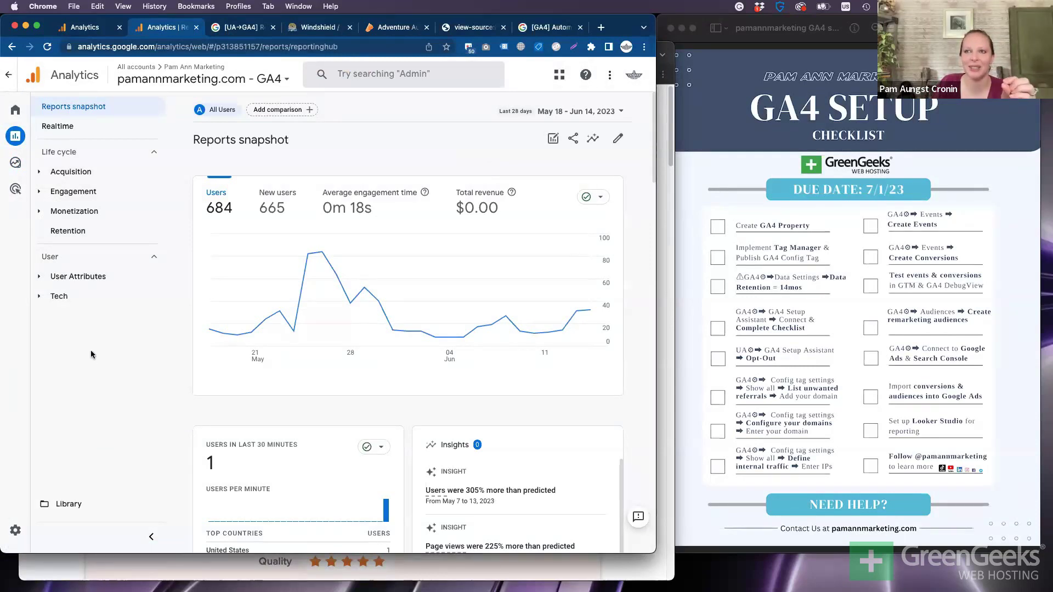
{"action": "left_click", "coordinate": [65, 192]}
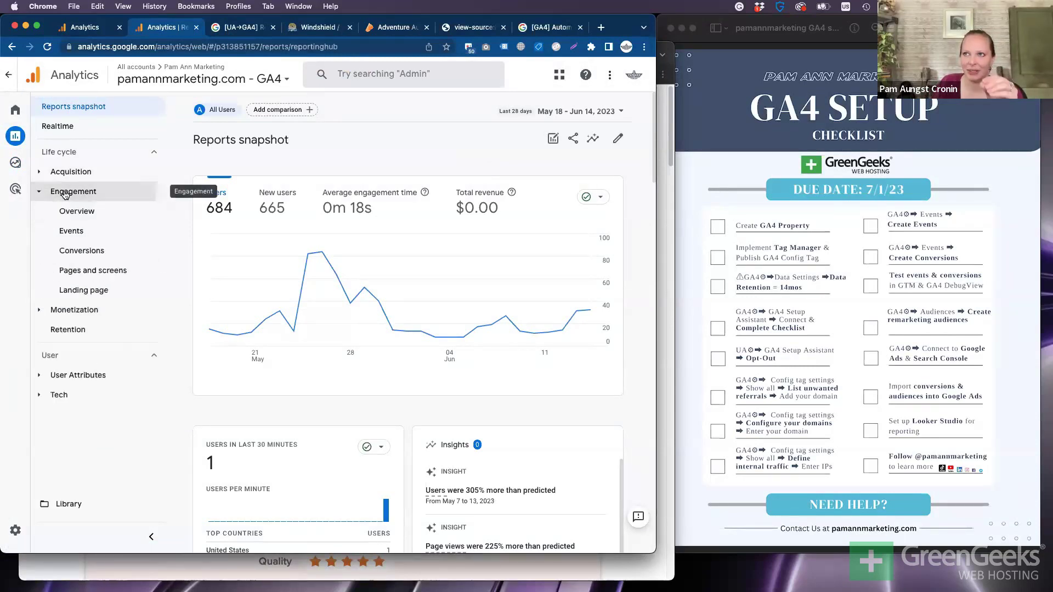
{"action": "left_click", "coordinate": [95, 236]}
{"action": "scroll", "coordinate": [362, 286], "scroll_direction": "down", "scroll_amount": 5}
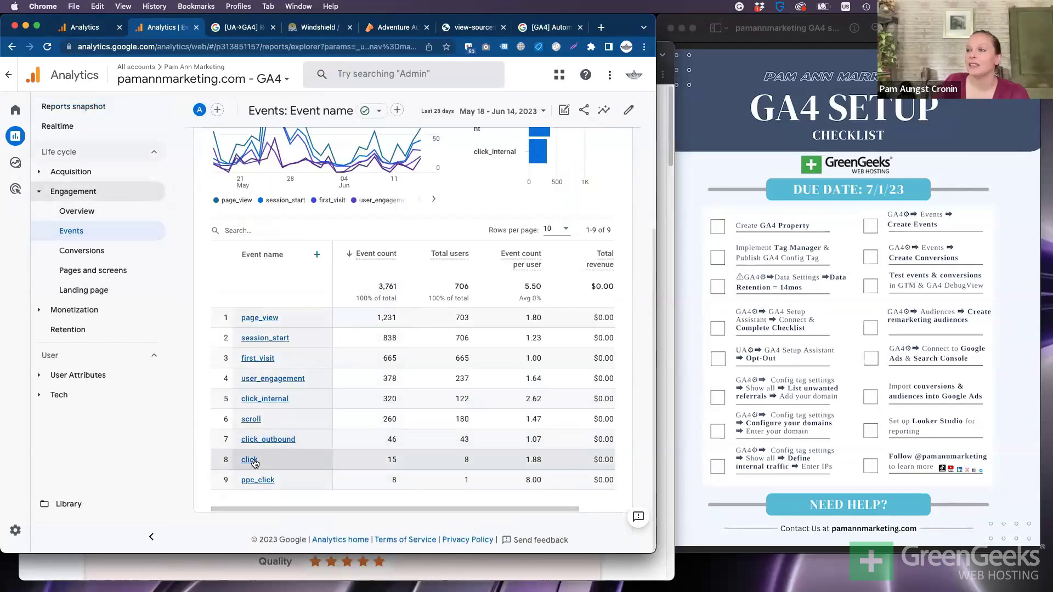
Open the click_outbound event's details and show its events in the last 30 minutes by the link_domain parameter
{"action": "left_click", "coordinate": [248, 439]}
{"action": "scroll", "coordinate": [234, 297], "scroll_direction": "down", "scroll_amount": 3}
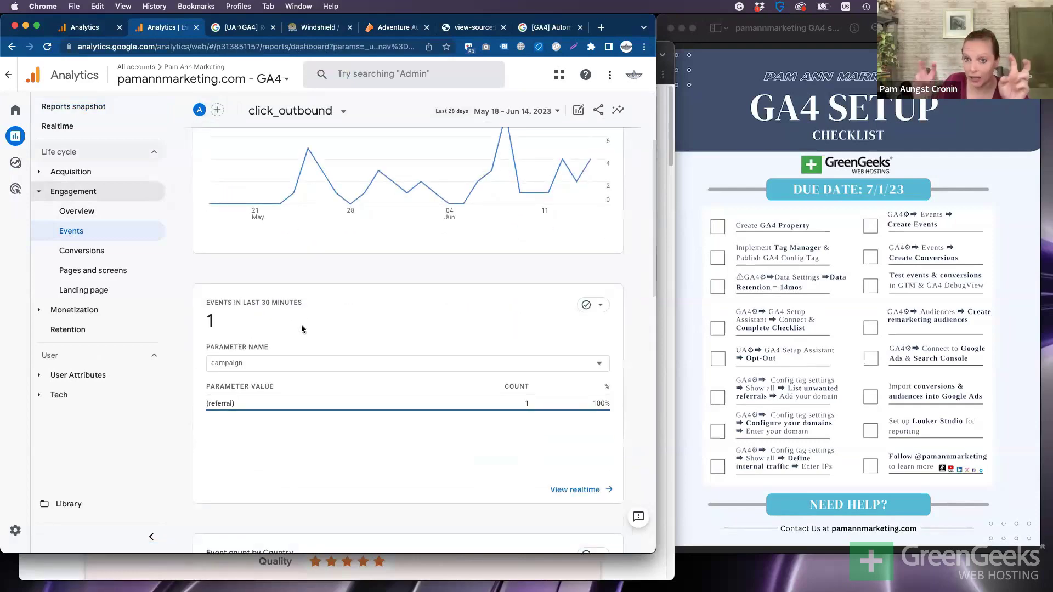
{"action": "left_click", "coordinate": [278, 363]}
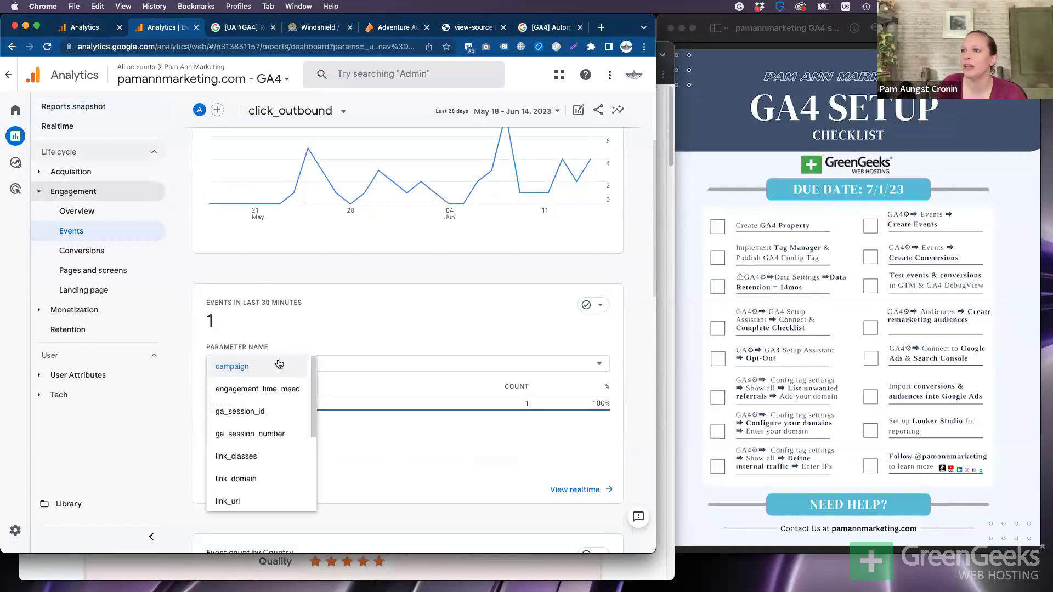
{"action": "left_click", "coordinate": [258, 479]}
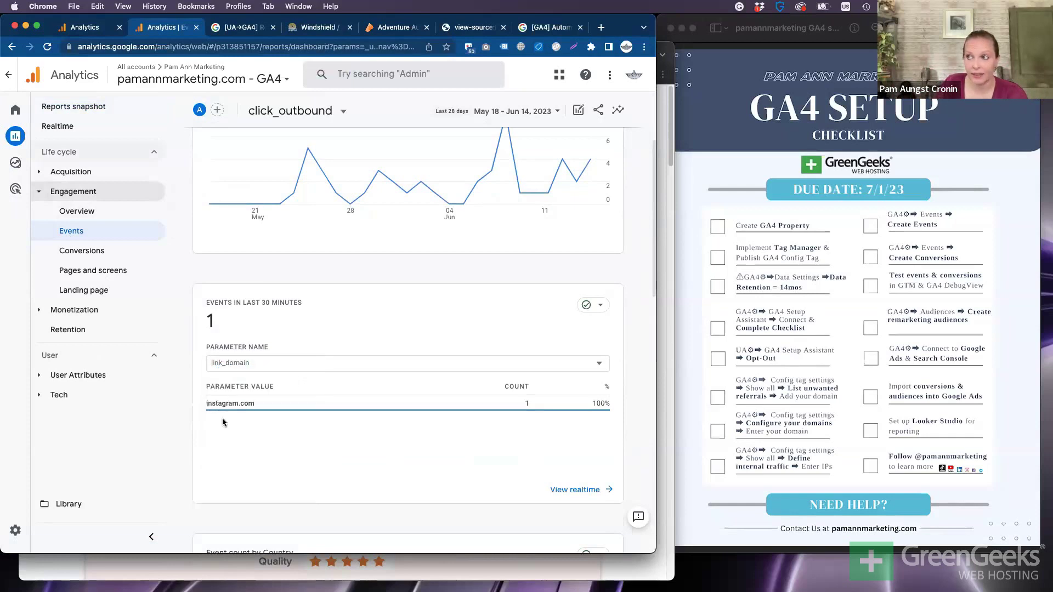
{"action": "mouse_move", "coordinate": [220, 403]}
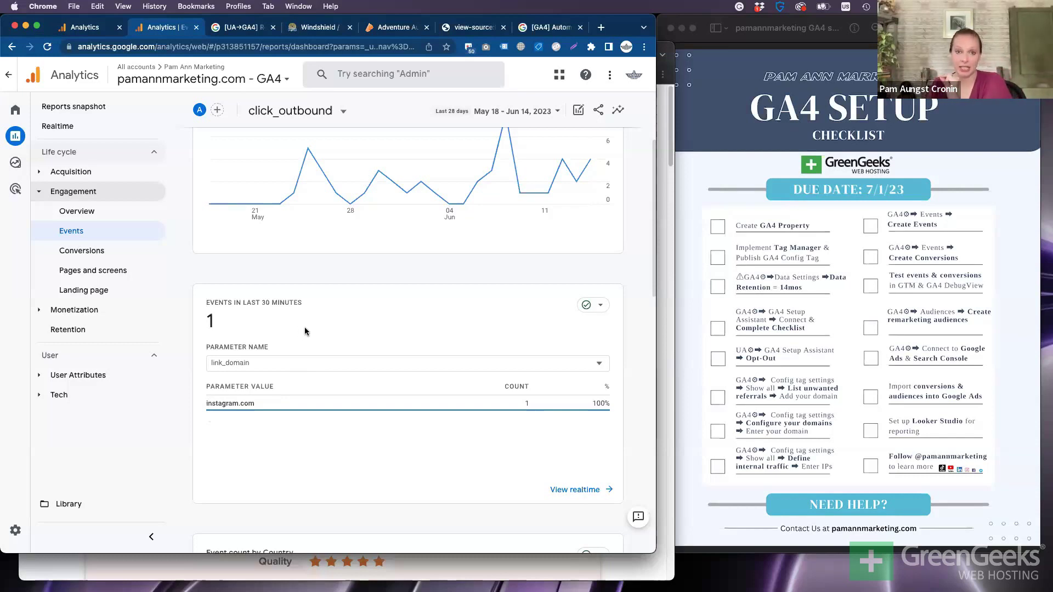
Switch to the Analytics Help article on automatically collected events and highlight the click event's parameters, including link_domain
{"action": "left_click", "coordinate": [568, 26]}
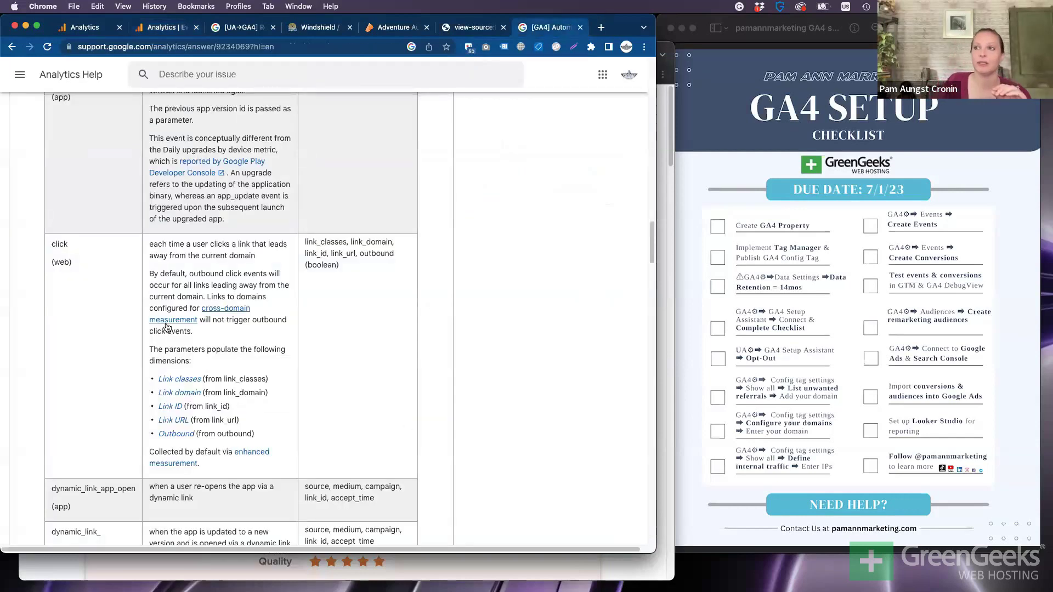
{"action": "left_click_drag", "start_coordinate": [206, 350], "coordinate": [169, 350]}
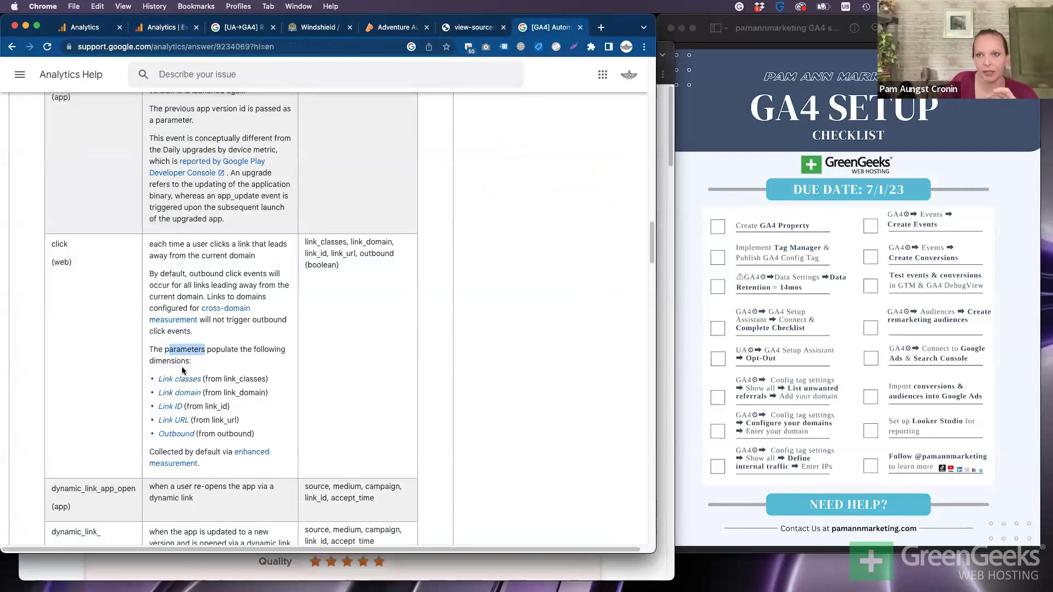
{"action": "double_click", "coordinate": [54, 245]}
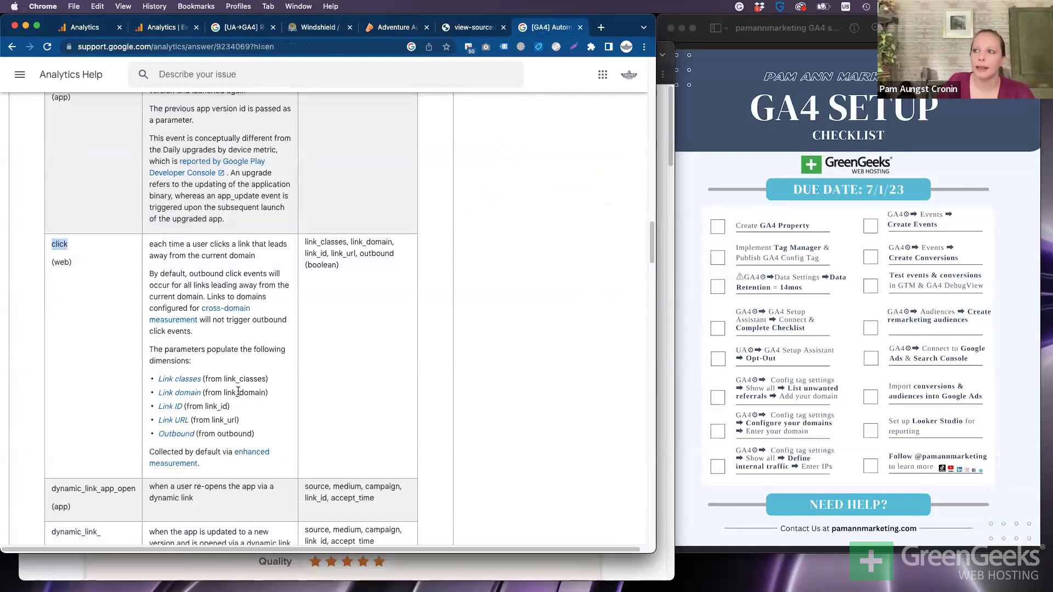
{"action": "left_click_drag", "start_coordinate": [266, 392], "coordinate": [222, 397]}
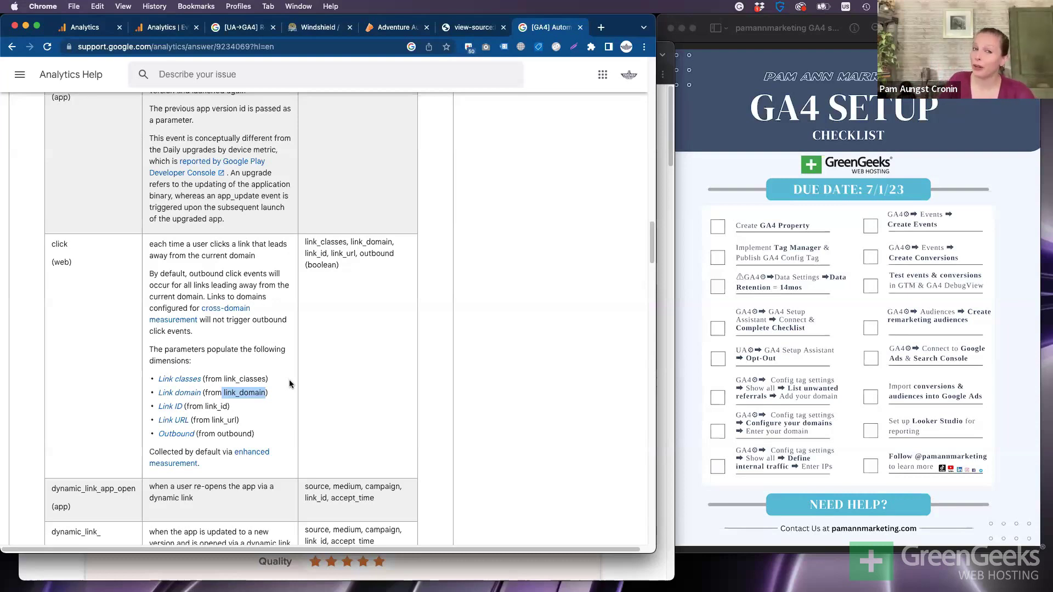
Return to Google Analytics, open the GA4 property's Custom definitions in Admin and examine the custom dimensions, highlighting link_classes
{"action": "left_click", "coordinate": [163, 26]}
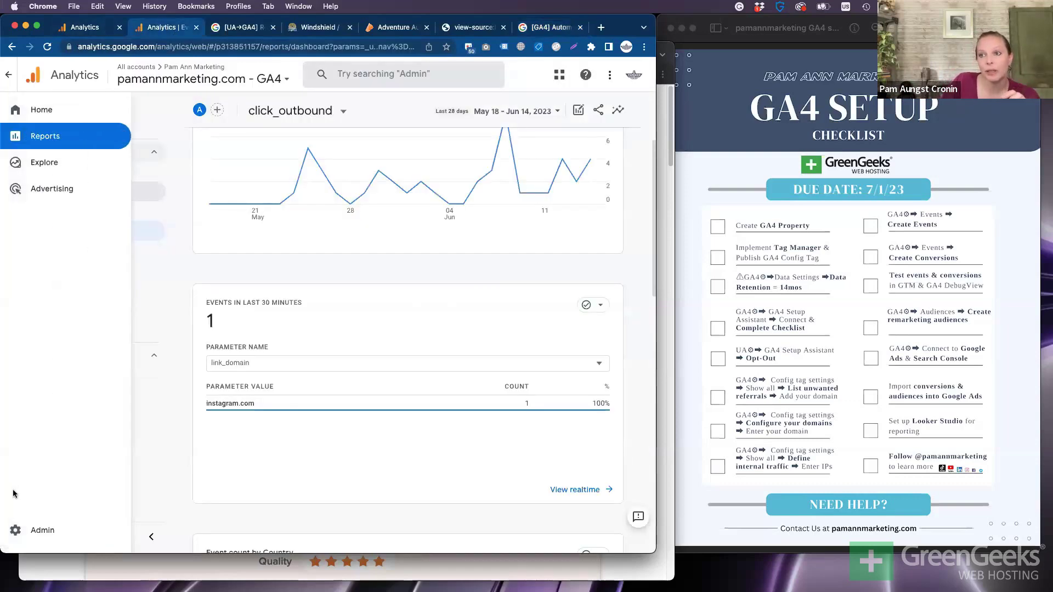
{"action": "left_click", "coordinate": [16, 530]}
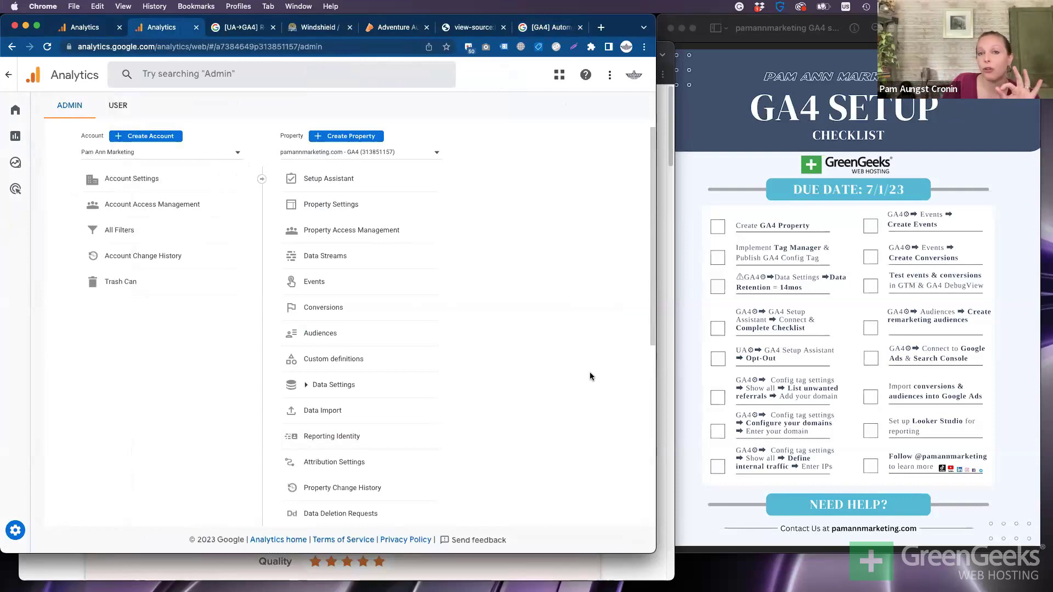
{"action": "left_click", "coordinate": [551, 27]}
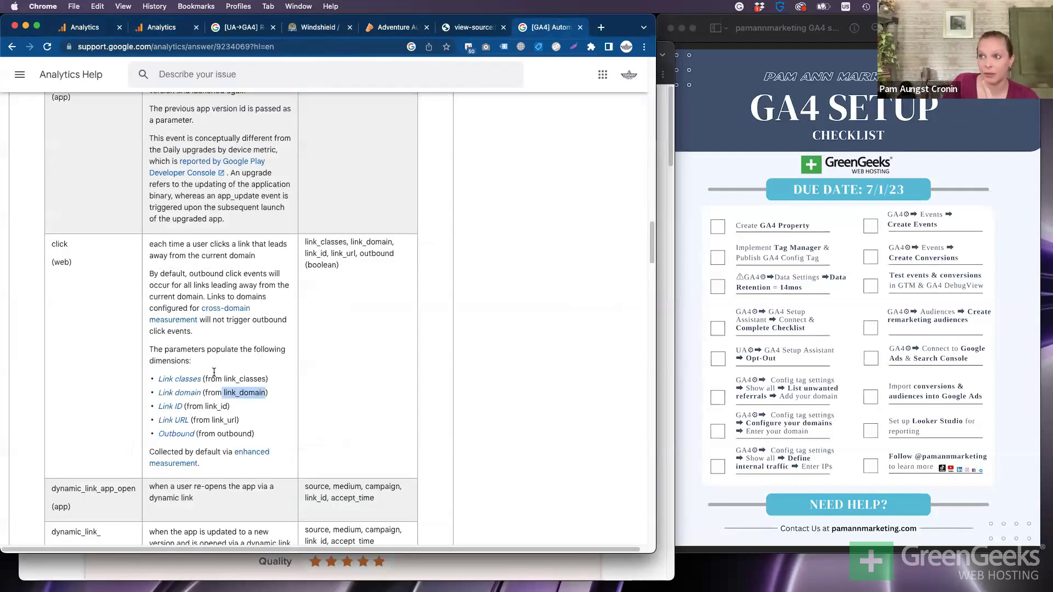
{"action": "left_click", "coordinate": [167, 23]}
{"action": "right_click", "coordinate": [766, 424]}
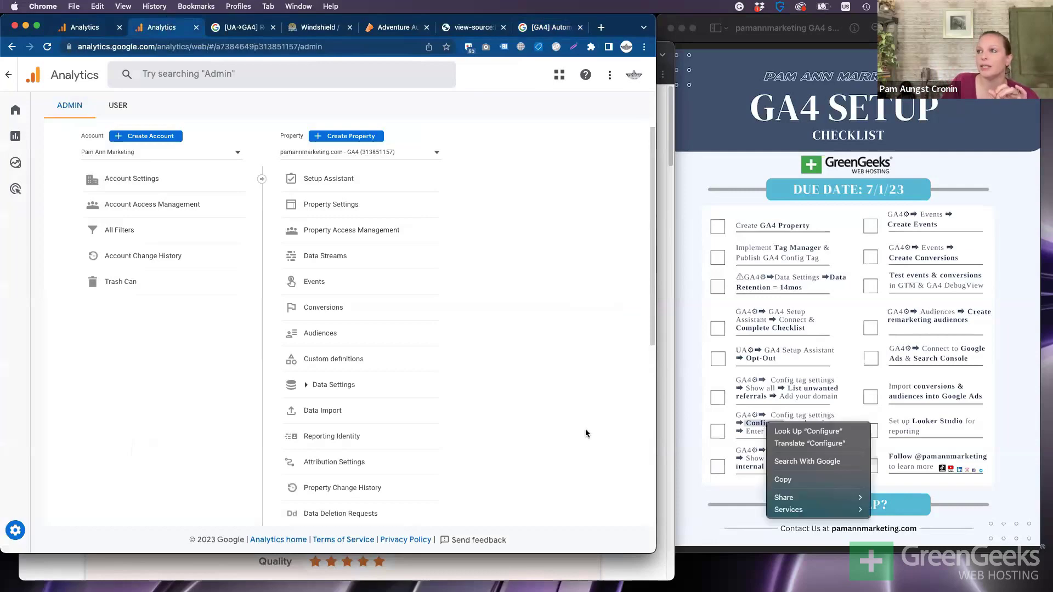
{"action": "left_click", "coordinate": [585, 433]}
{"action": "left_click", "coordinate": [346, 358]}
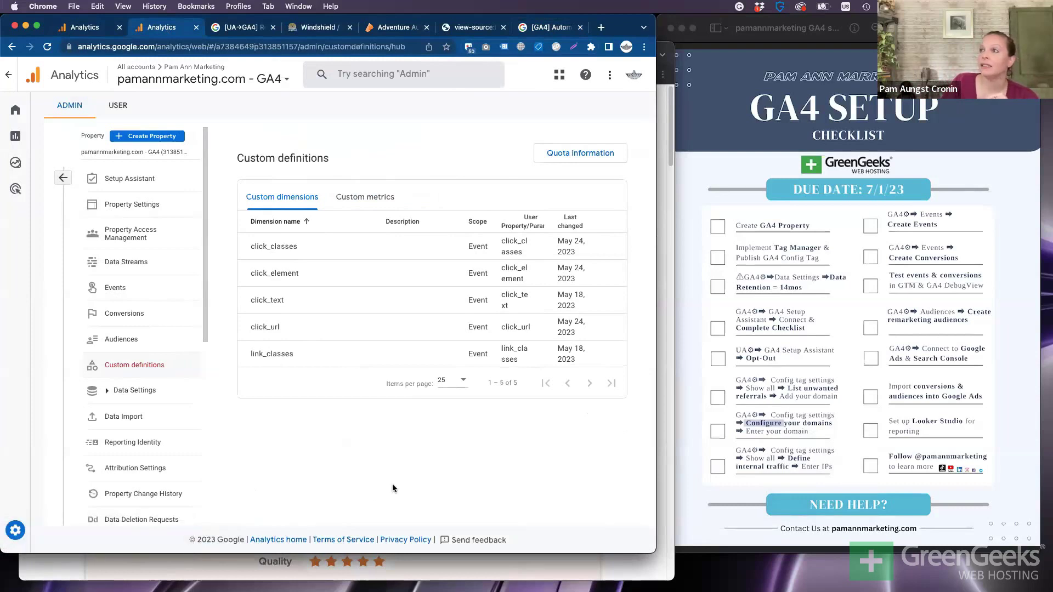
{"action": "left_click_drag", "start_coordinate": [654, 474], "coordinate": [793, 433]}
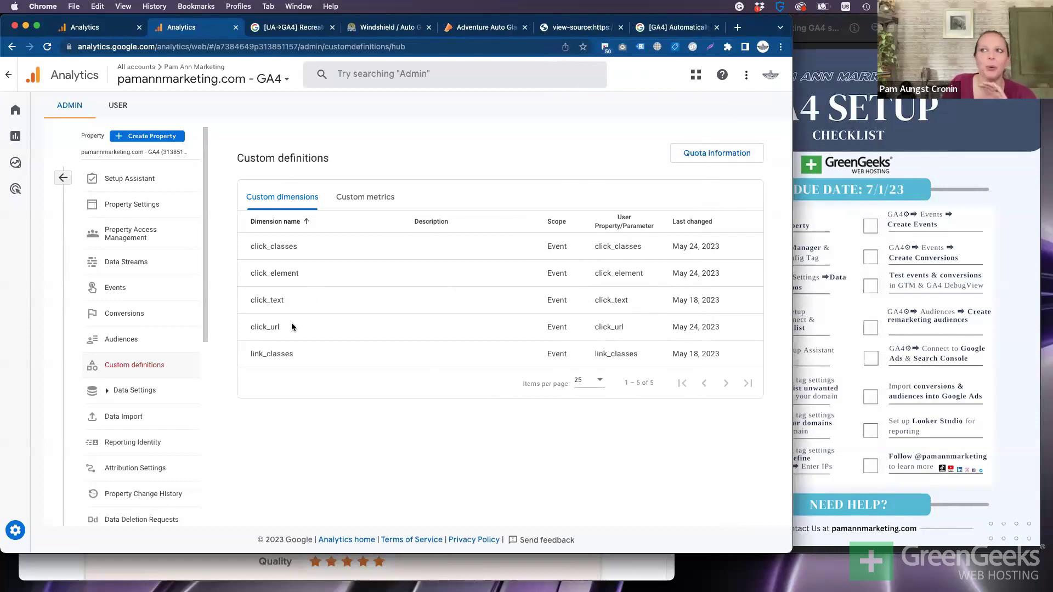
{"action": "left_click_drag", "start_coordinate": [295, 354], "coordinate": [251, 356]}
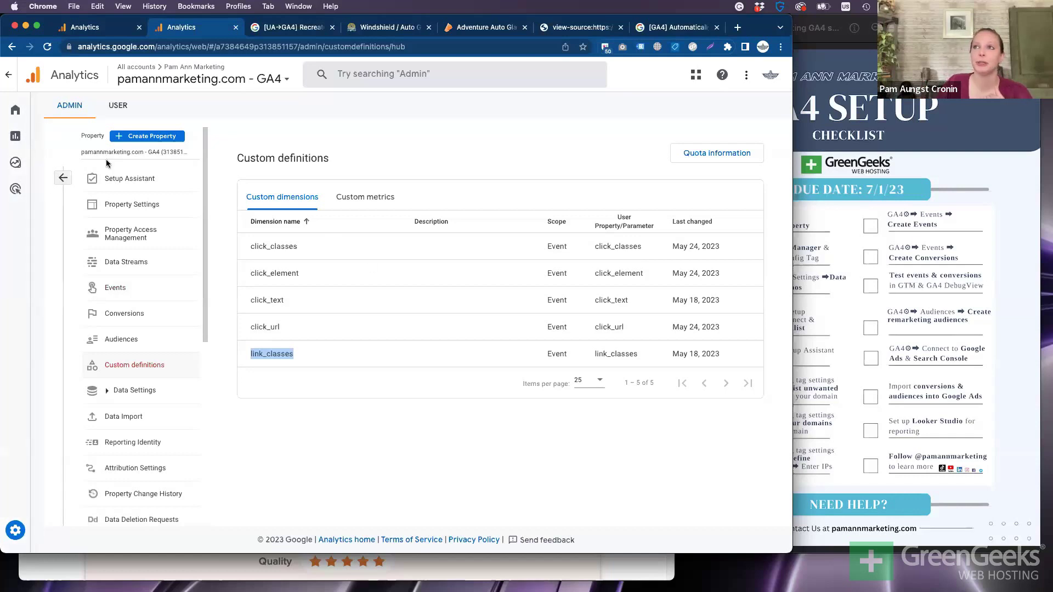
Open the GA4 property's Setup Assistant and highlight its completion status
{"action": "left_click", "coordinate": [108, 177]}
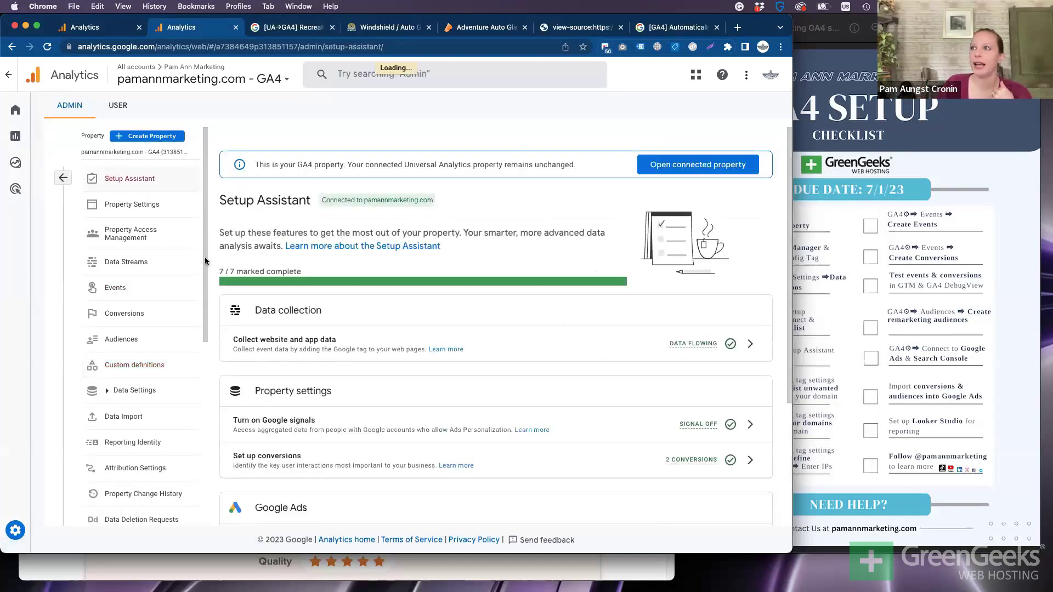
{"action": "left_click_drag", "start_coordinate": [218, 271], "coordinate": [316, 278]}
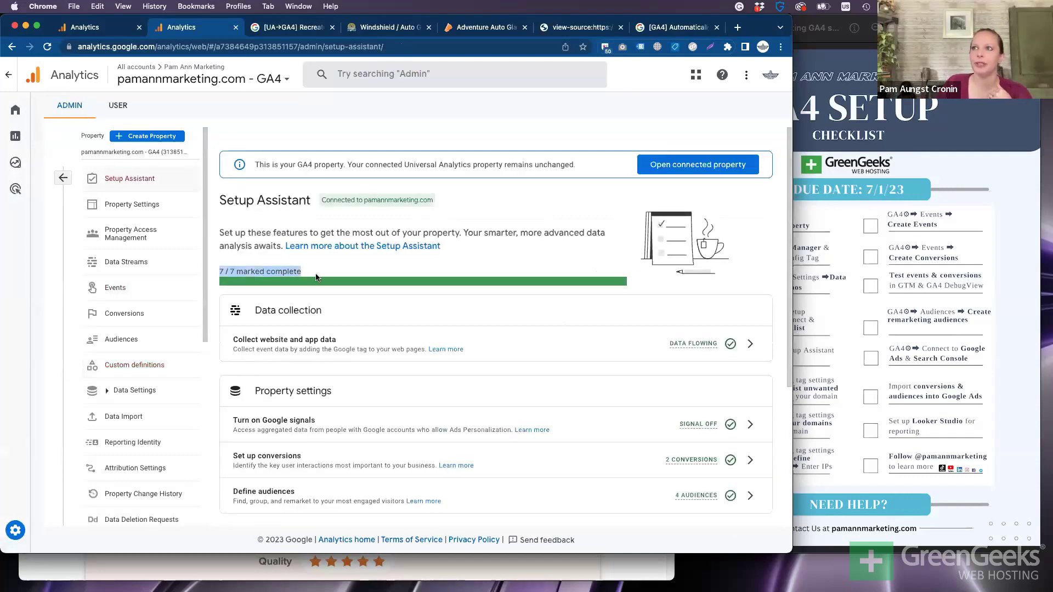
Open the help article about the Setup Assistant and return to the GA4 property's Setup Assistant page
{"action": "left_click", "coordinate": [347, 254]}
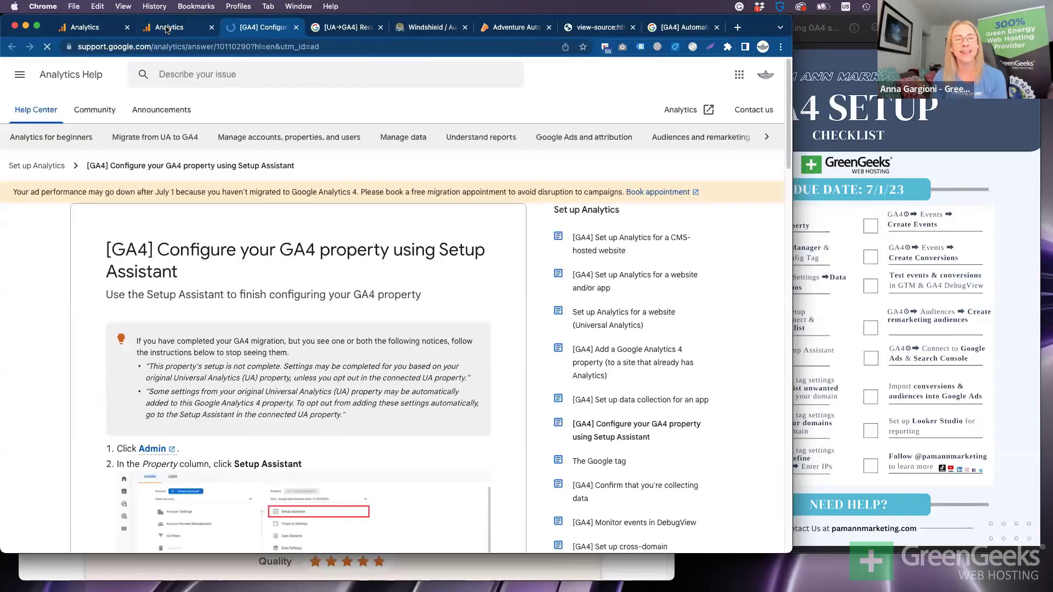
{"action": "key", "text": "ctrl+shift+Tab"}
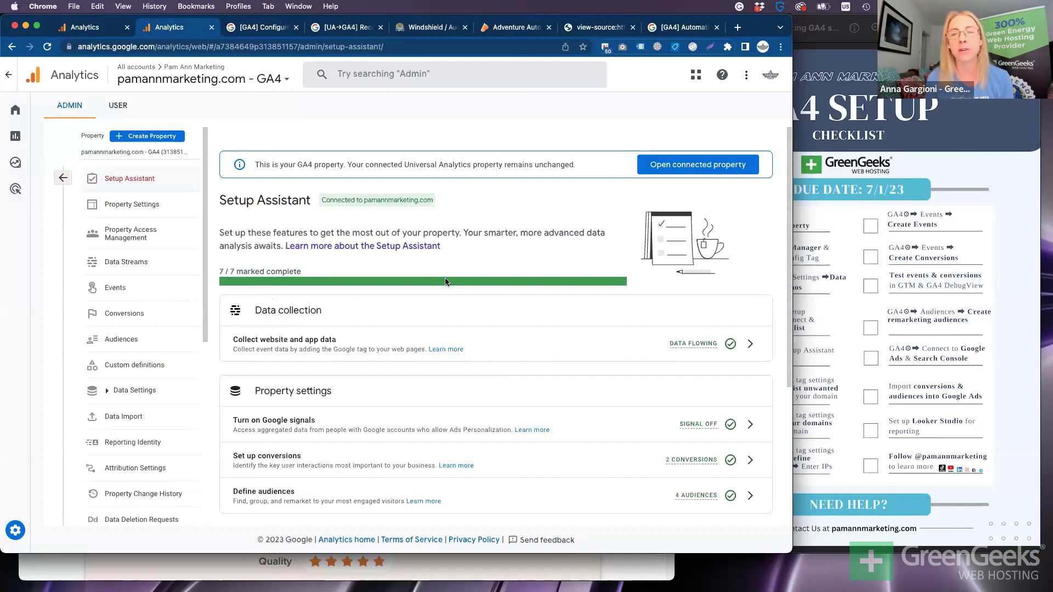
Switch to the Universal Analytics view 1 Master - pamannmarketing.com and open its Realtime overview
{"action": "left_click", "coordinate": [177, 72]}
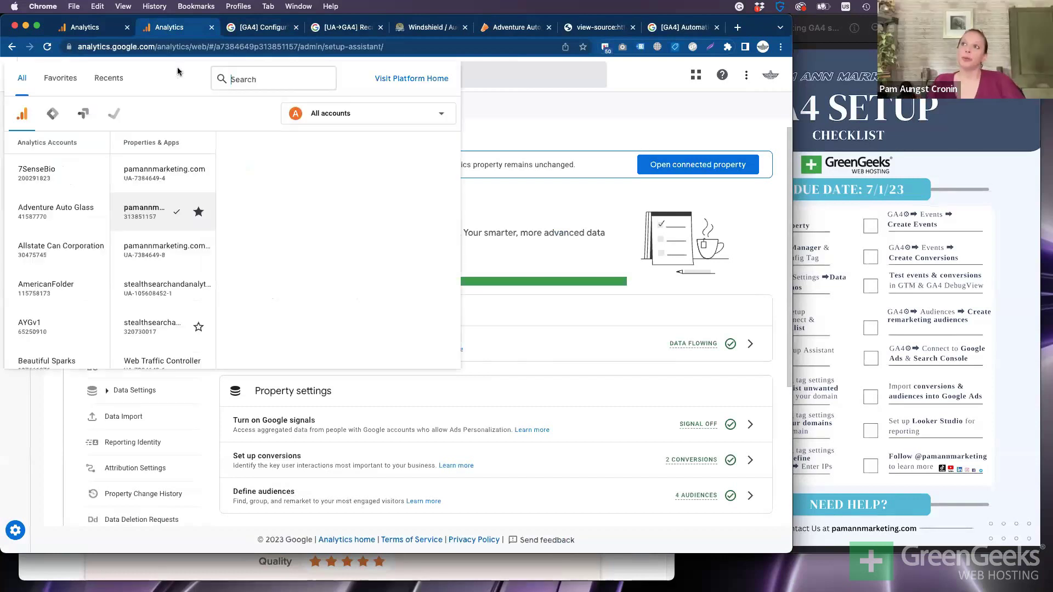
{"action": "left_click", "coordinate": [209, 178]}
{"action": "left_click", "coordinate": [406, 211]}
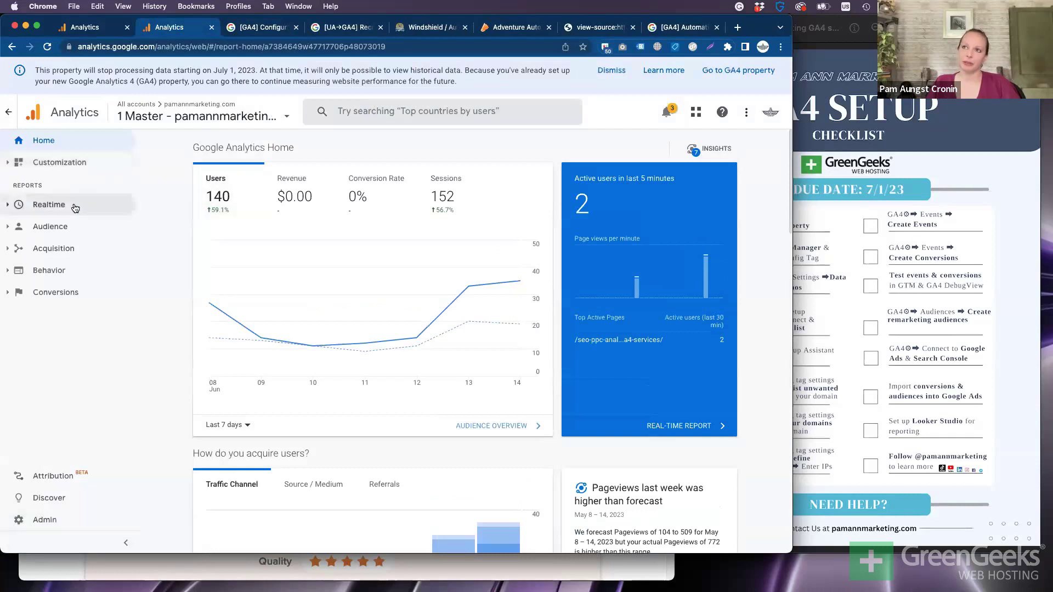
{"action": "left_click", "coordinate": [49, 205]}
{"action": "left_click", "coordinate": [70, 224]}
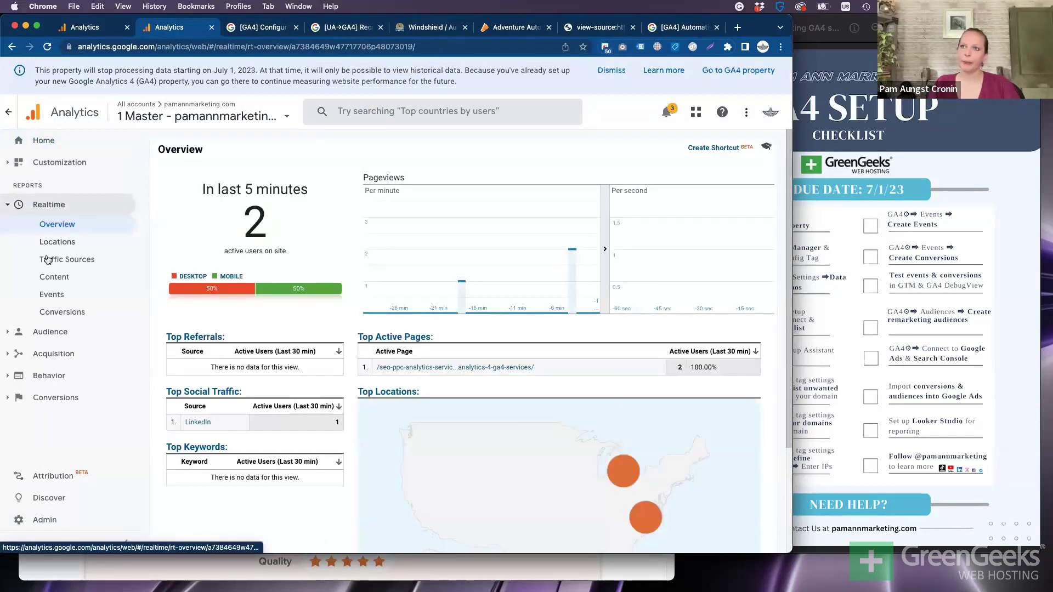
Switch back to the pamannmarketing.com - GA4 property and examine the cards of its Realtime overview, including event count by event name
{"action": "left_click", "coordinate": [207, 113]}
{"action": "left_click", "coordinate": [194, 250]}
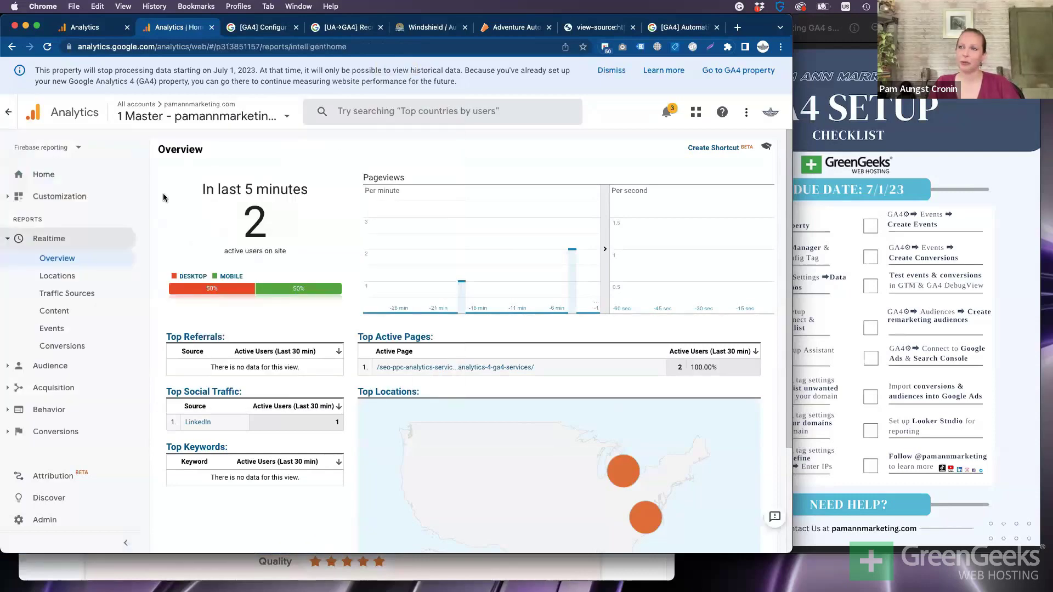
{"action": "left_click", "coordinate": [25, 137]}
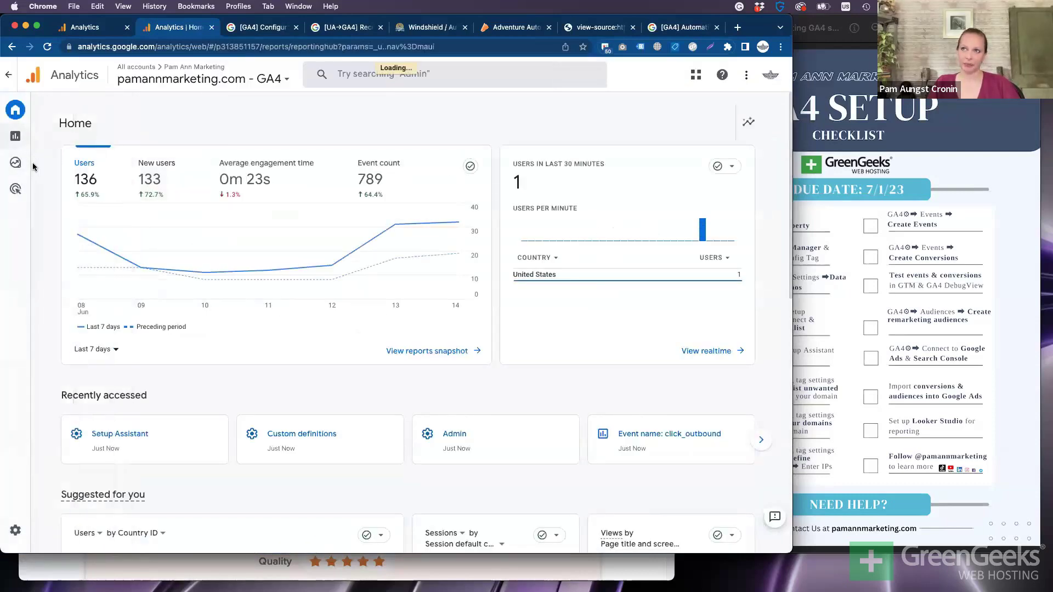
{"action": "left_click", "coordinate": [137, 127]}
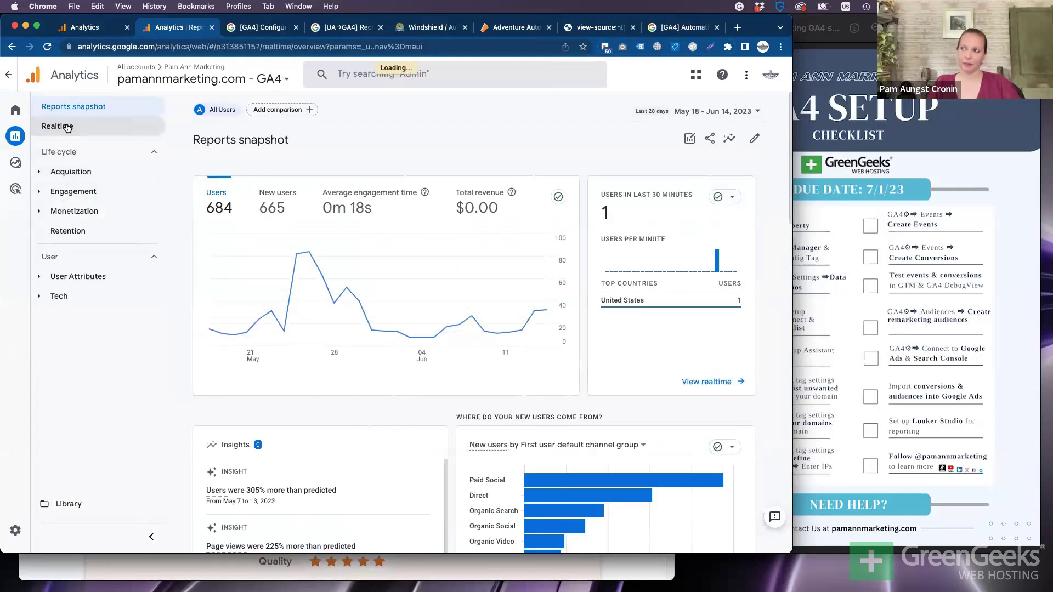
{"action": "scroll", "coordinate": [542, 254], "scroll_direction": "down", "scroll_amount": 3}
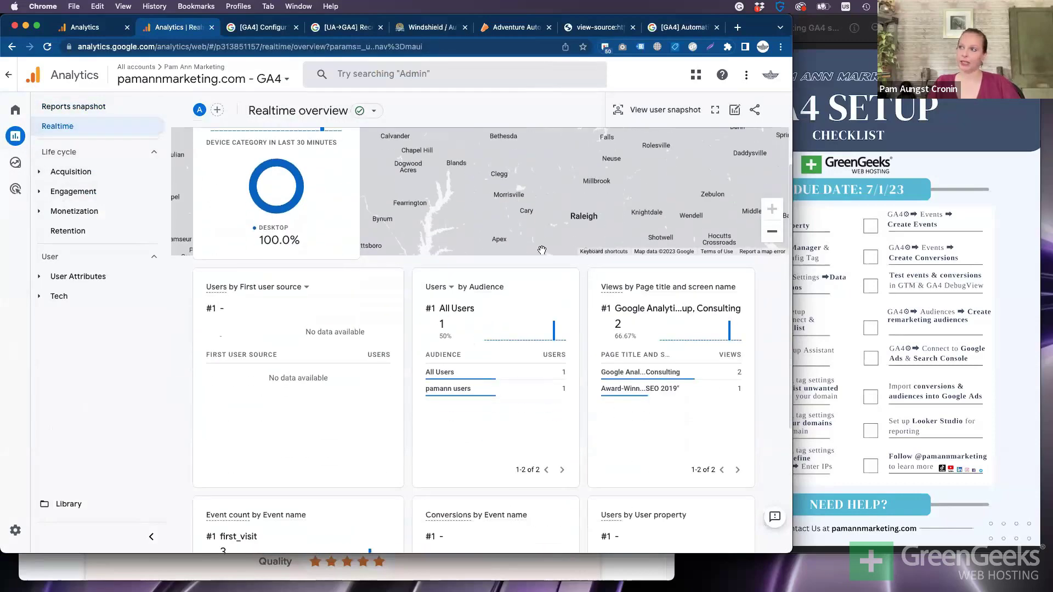
{"action": "scroll", "coordinate": [543, 254], "scroll_direction": "up", "scroll_amount": 2}
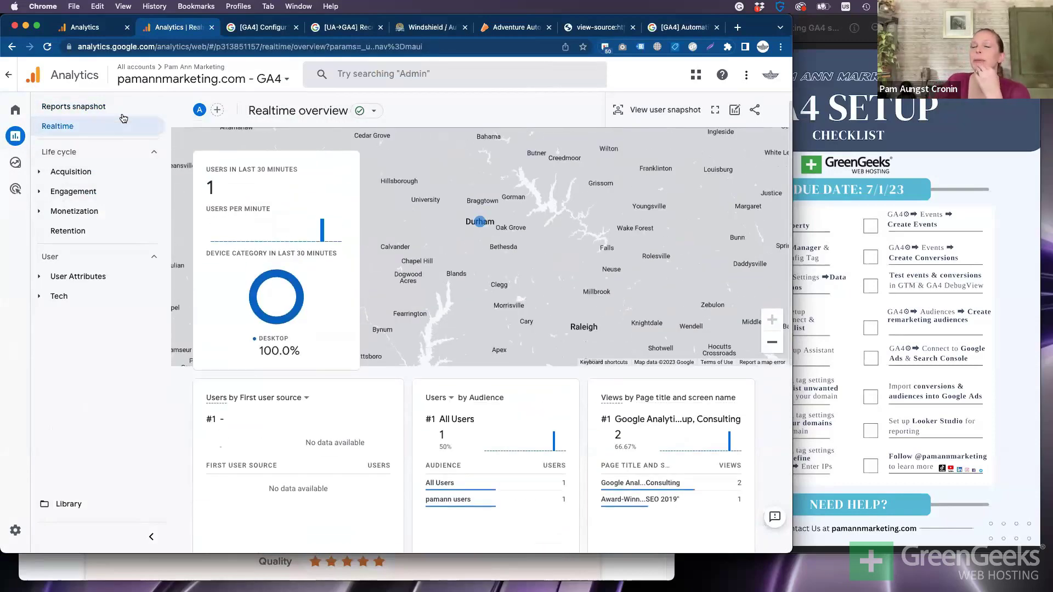
{"action": "scroll", "coordinate": [425, 287], "scroll_direction": "down", "scroll_amount": 2}
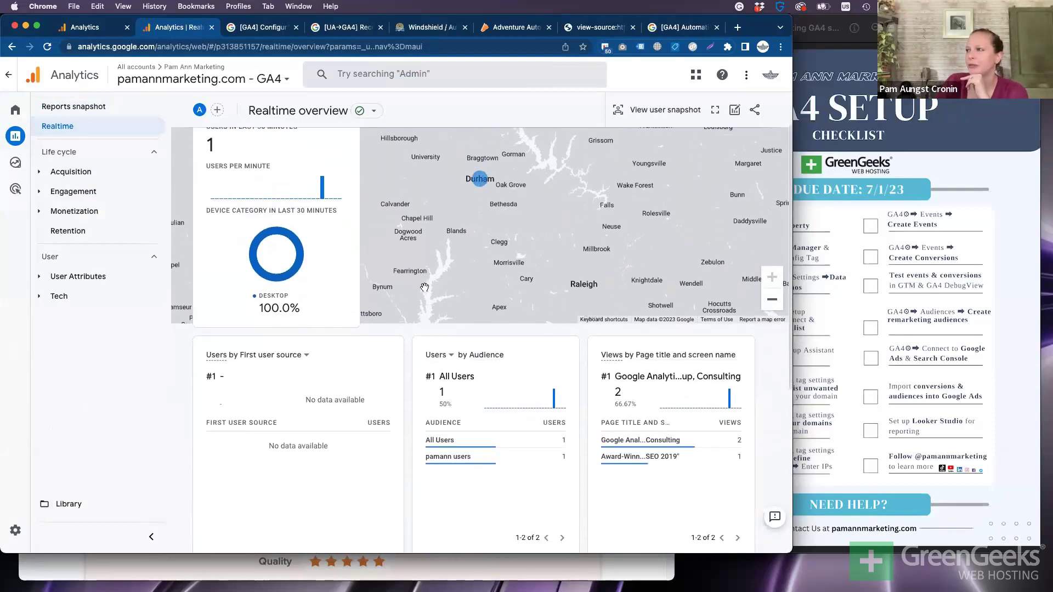
{"action": "scroll", "coordinate": [412, 335], "scroll_direction": "down", "scroll_amount": 5}
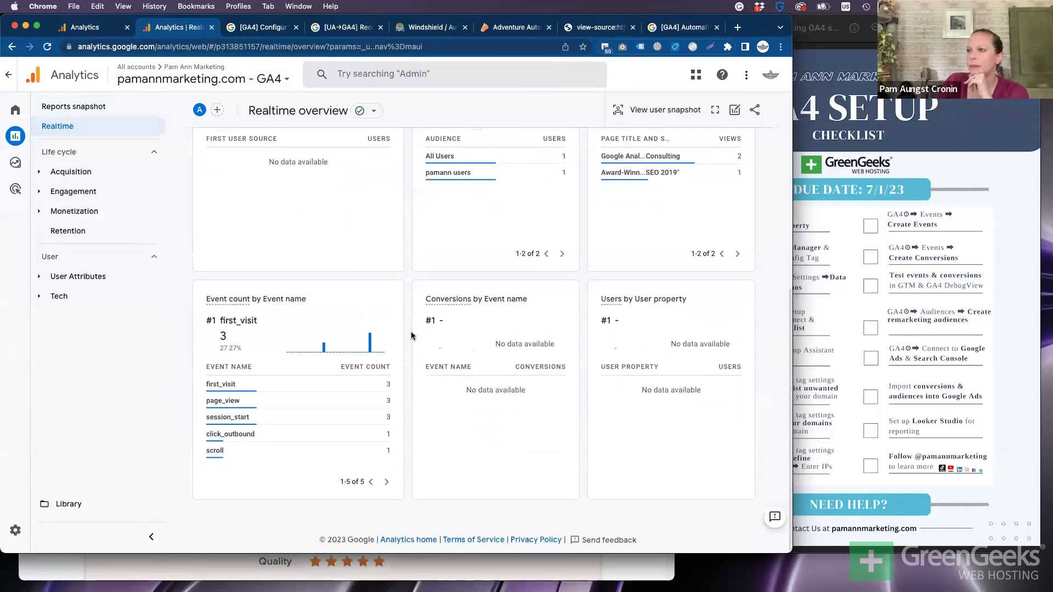
{"action": "scroll", "coordinate": [410, 331], "scroll_direction": "up", "scroll_amount": 4}
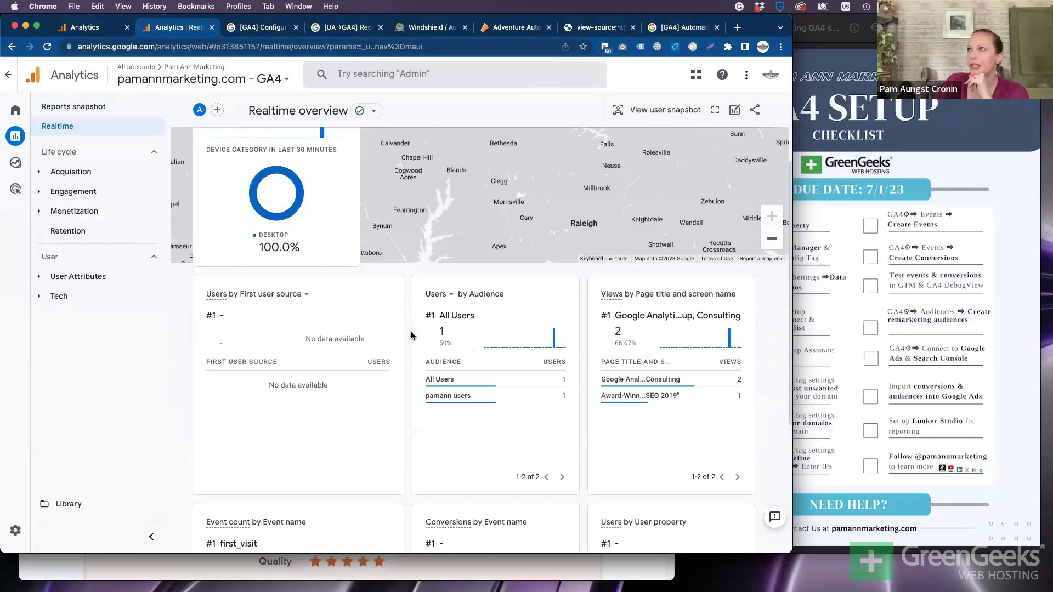
Load pamannmarketing.com in a new browser tab and follow the TikTok link in the site's footer to generate an outbound click
{"action": "left_click", "coordinate": [737, 27]}
{"action": "type", "text": "paman"}
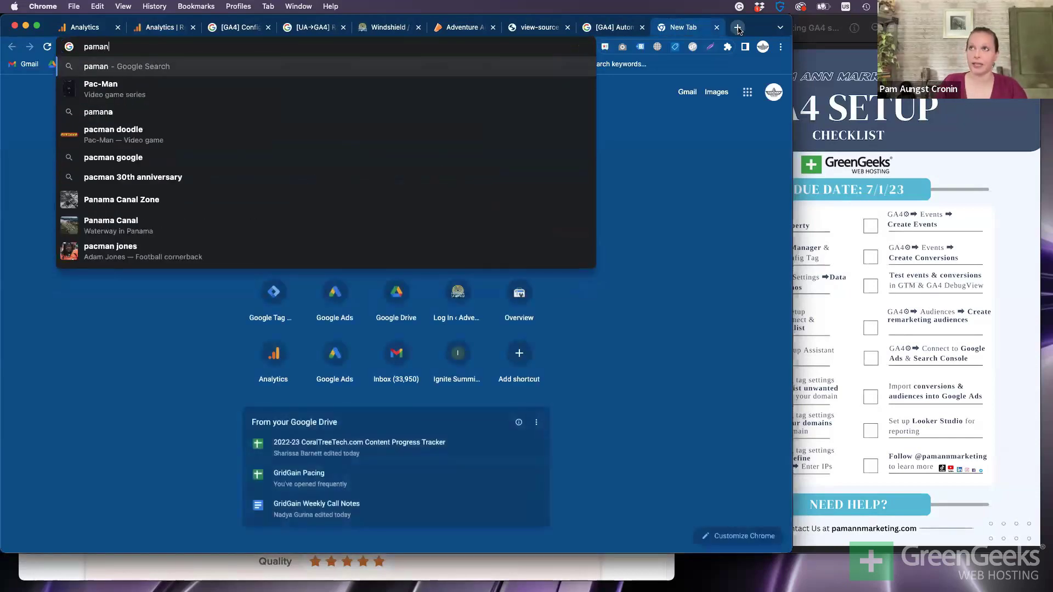
{"action": "type", "text": "nmarketing"}
{"action": "key", "text": "Return"}
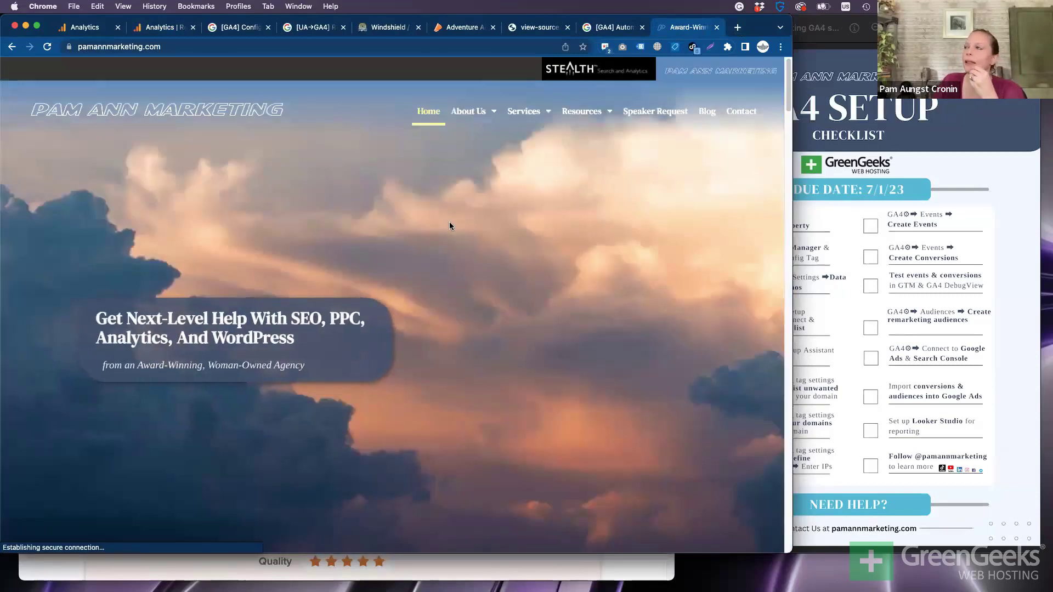
{"action": "scroll", "coordinate": [537, 252], "scroll_direction": "down", "scroll_amount": 10}
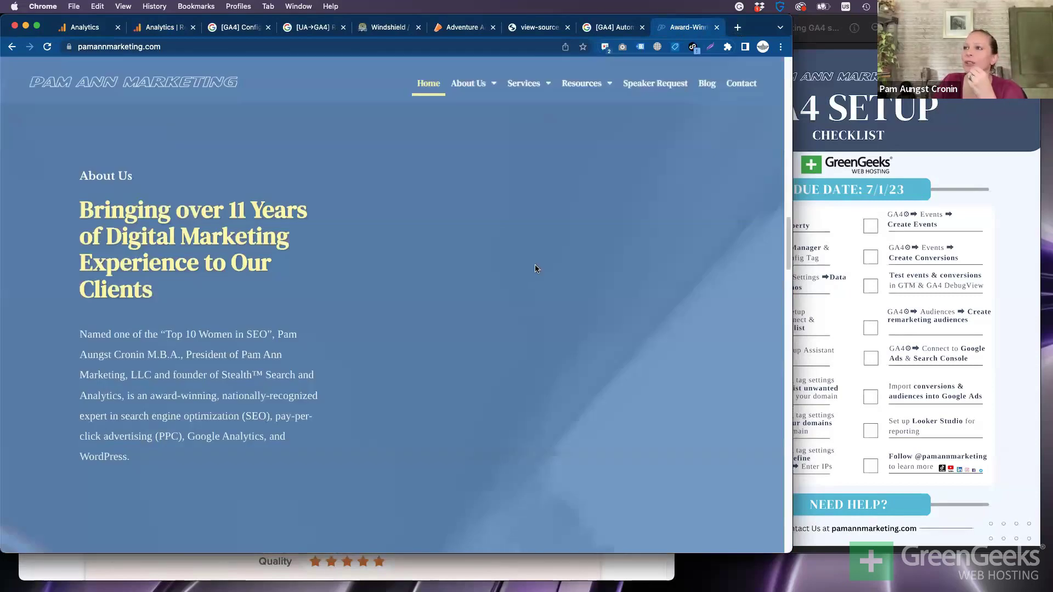
{"action": "scroll", "coordinate": [532, 274], "scroll_direction": "down", "scroll_amount": 10}
{"action": "scroll", "coordinate": [140, 438], "scroll_direction": "down", "scroll_amount": 10}
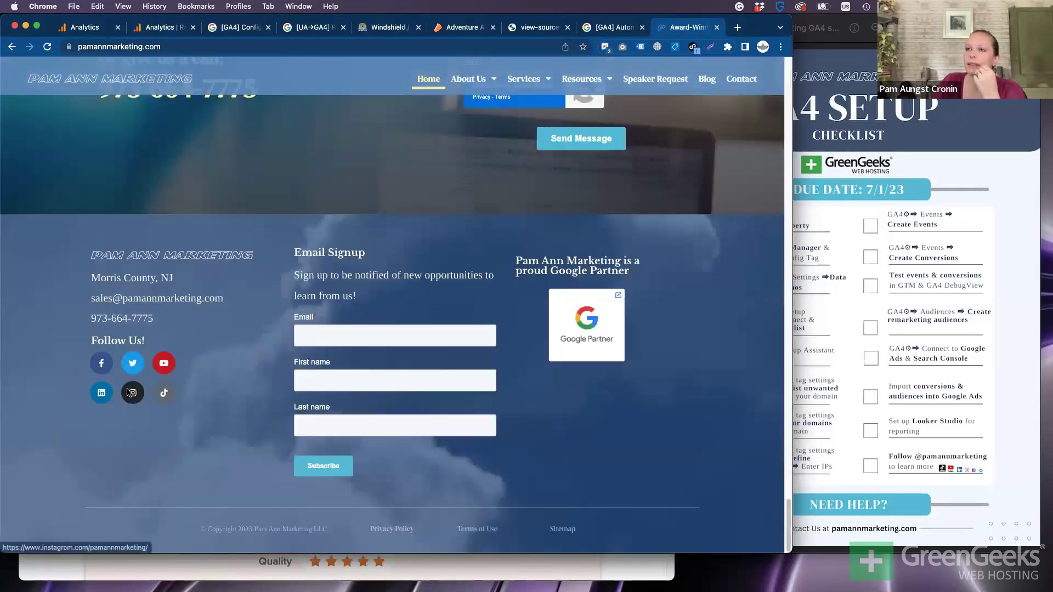
{"action": "left_click", "coordinate": [158, 386]}
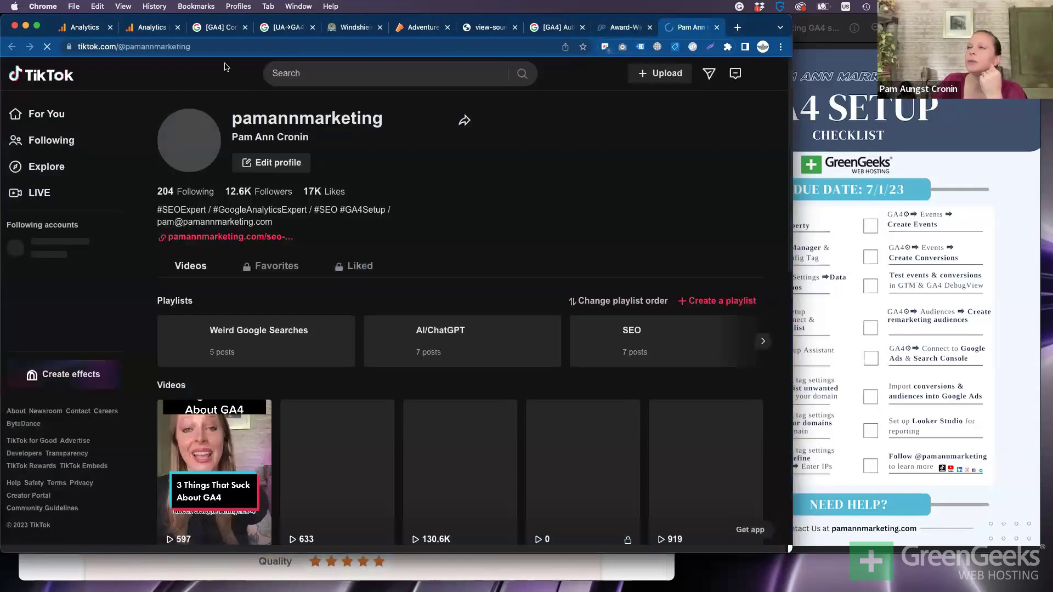
Return to the GA4 Realtime overview and check the click_outbound event's link_domain values, reopening the breakdown to look for the TikTok click
{"action": "left_click", "coordinate": [159, 28]}
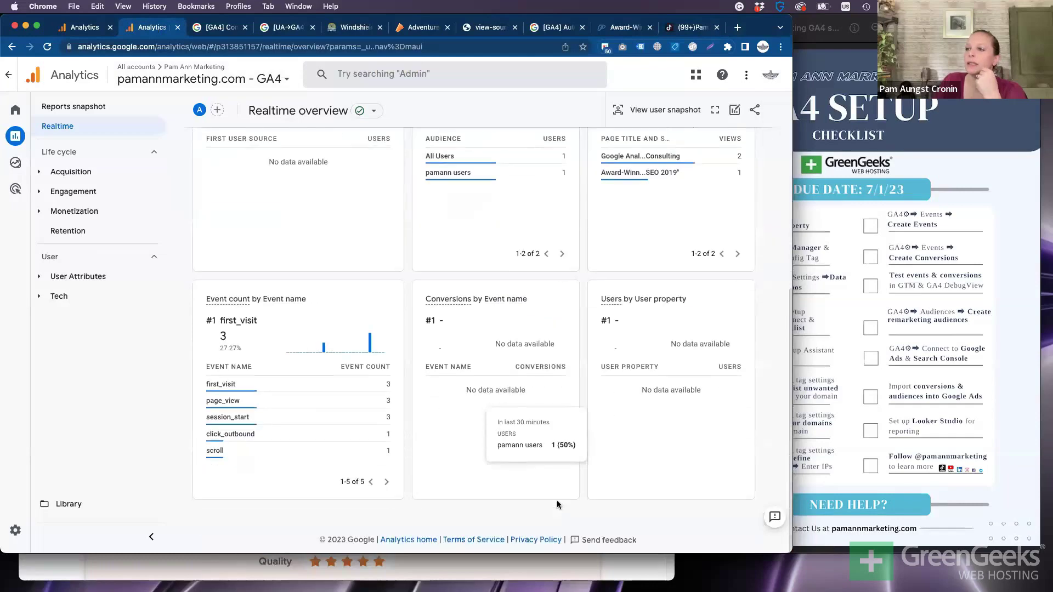
{"action": "left_click", "coordinate": [244, 436]}
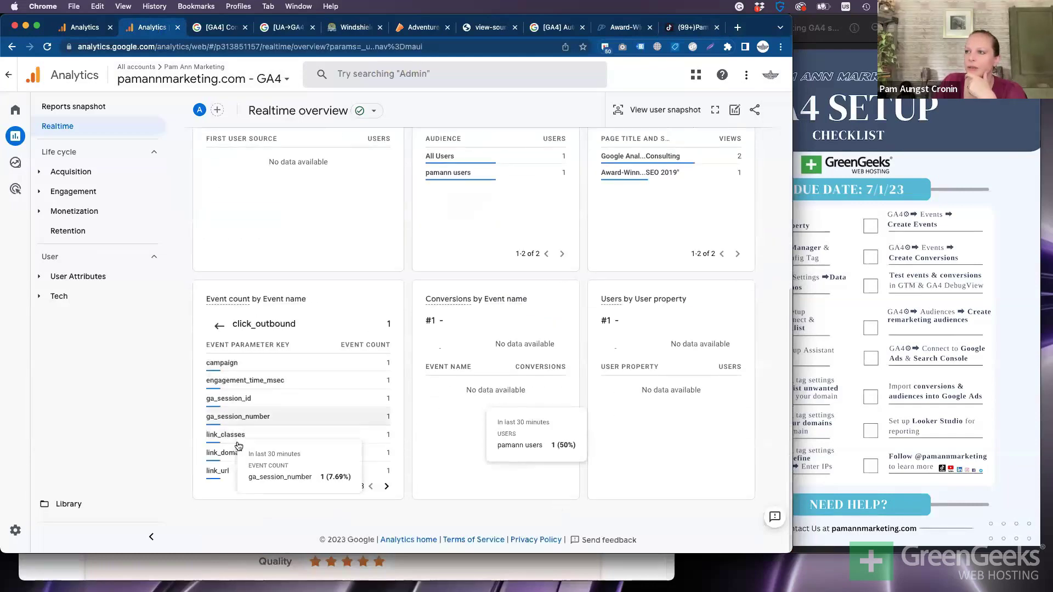
{"action": "left_click", "coordinate": [236, 449]}
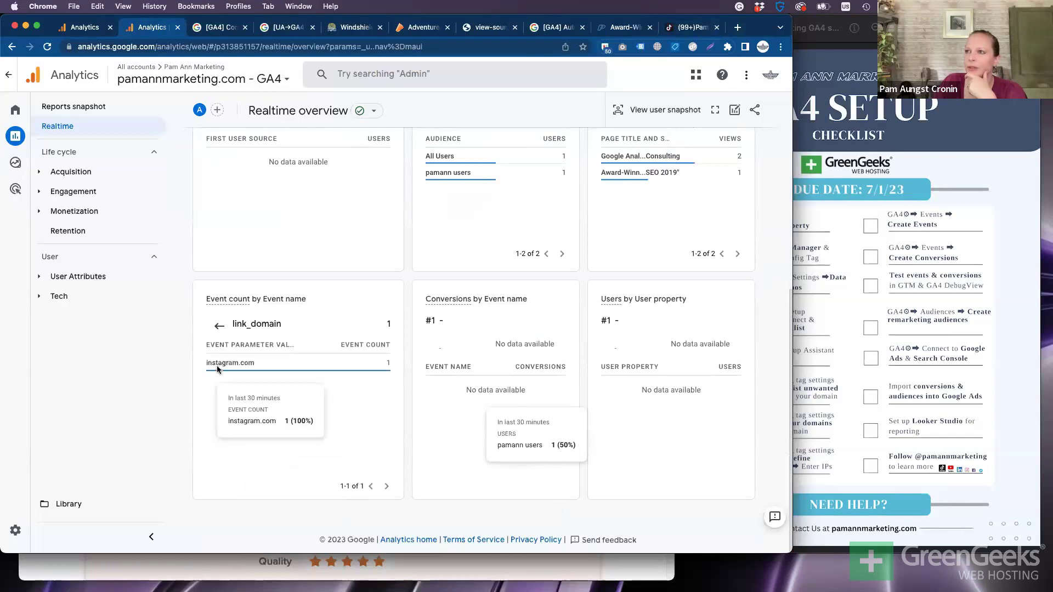
{"action": "left_click", "coordinate": [218, 327]}
{"action": "left_click", "coordinate": [219, 328]}
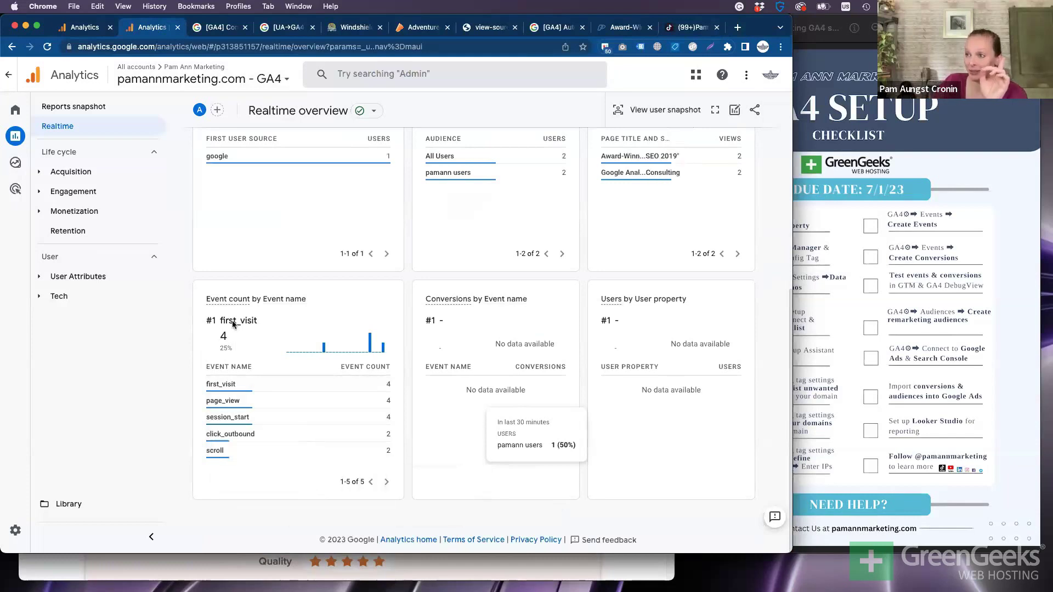
{"action": "left_click", "coordinate": [372, 433]}
{"action": "left_click", "coordinate": [272, 430]}
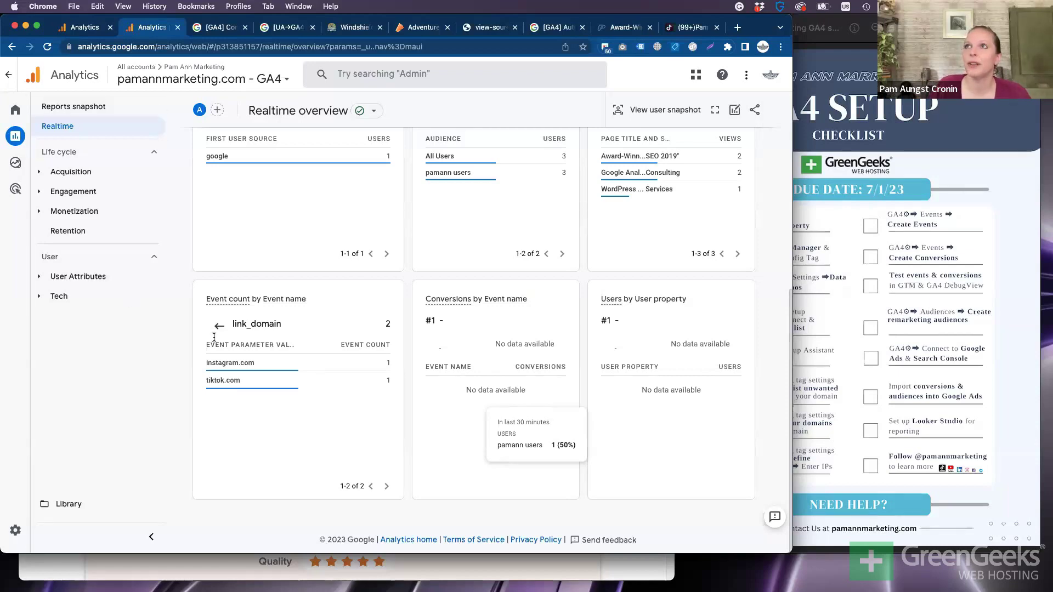
Switch from the GA4 property to the Universal Analytics view 1 Master - pamannmarketing.com
{"action": "scroll", "coordinate": [303, 405], "scroll_direction": "up", "scroll_amount": 6}
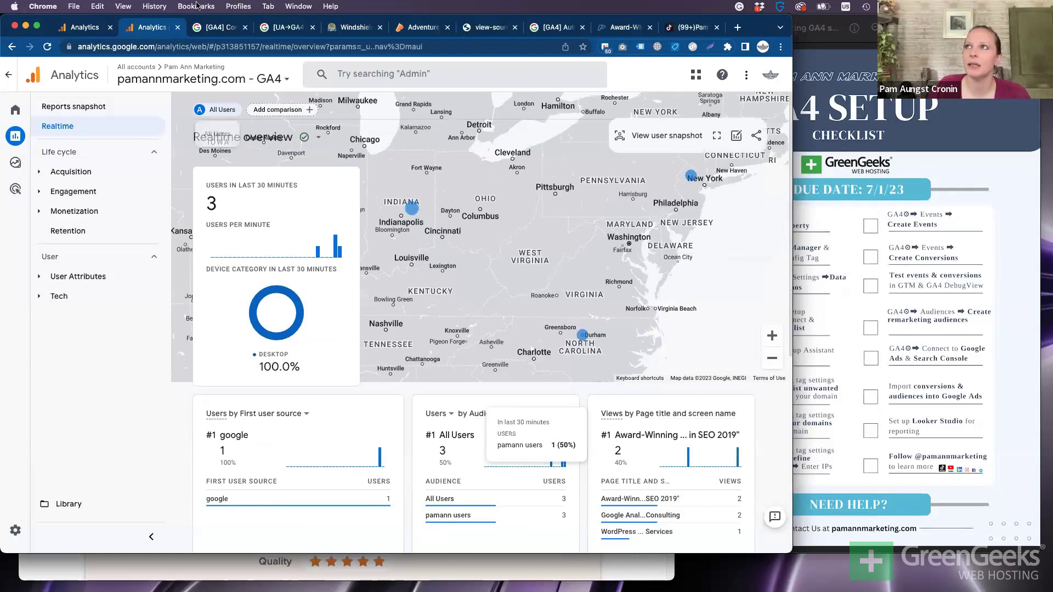
{"action": "left_click", "coordinate": [203, 76]}
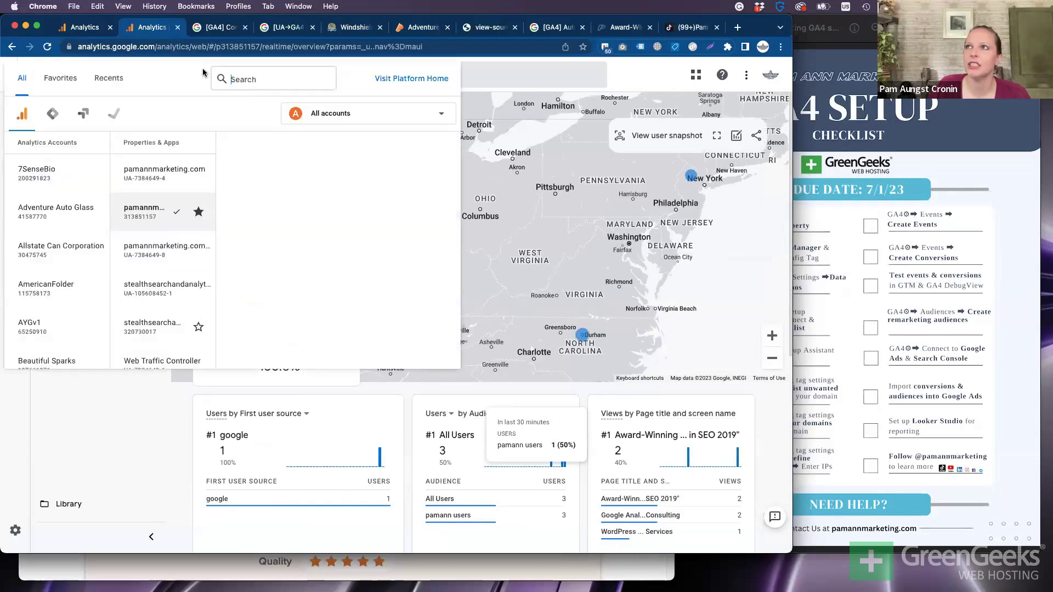
{"action": "left_click", "coordinate": [147, 177]}
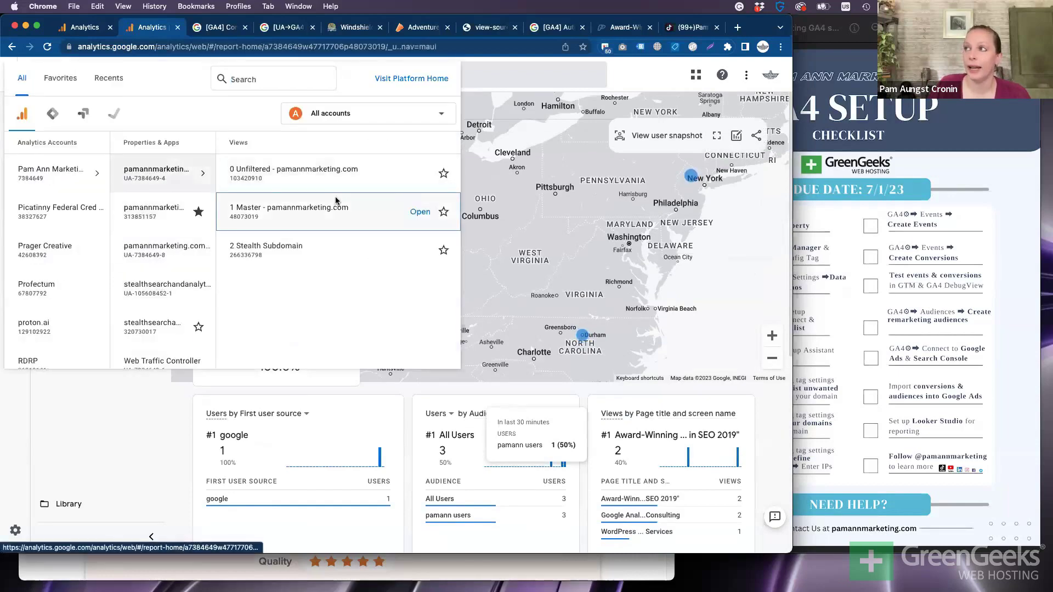
{"action": "left_click", "coordinate": [339, 204]}
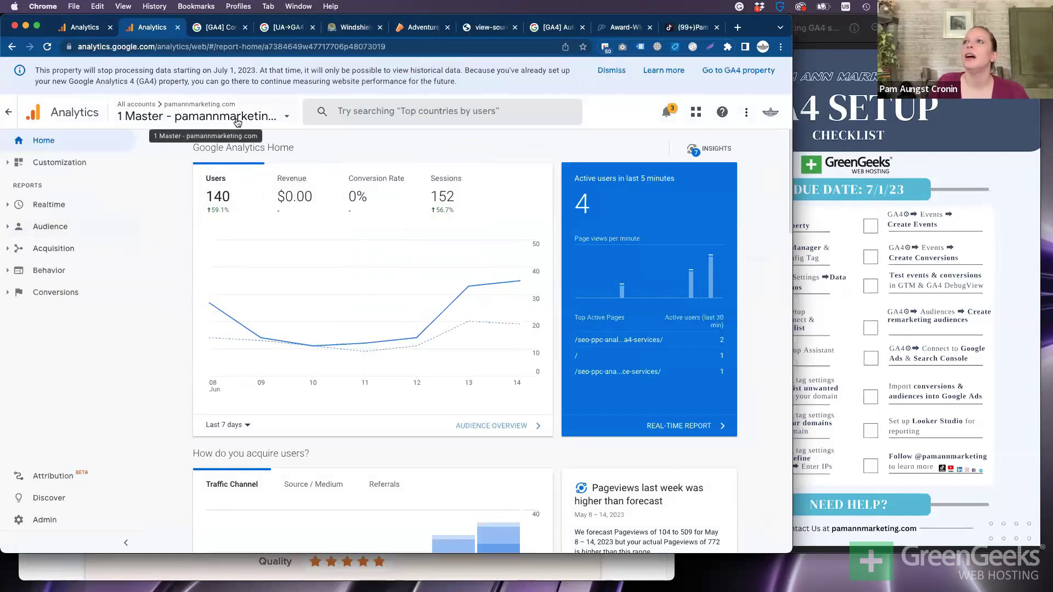
Open the GA4 Setup Assistant in the Universal Analytics property's Admin and go to the connected GA4 property
{"action": "left_click", "coordinate": [44, 519]}
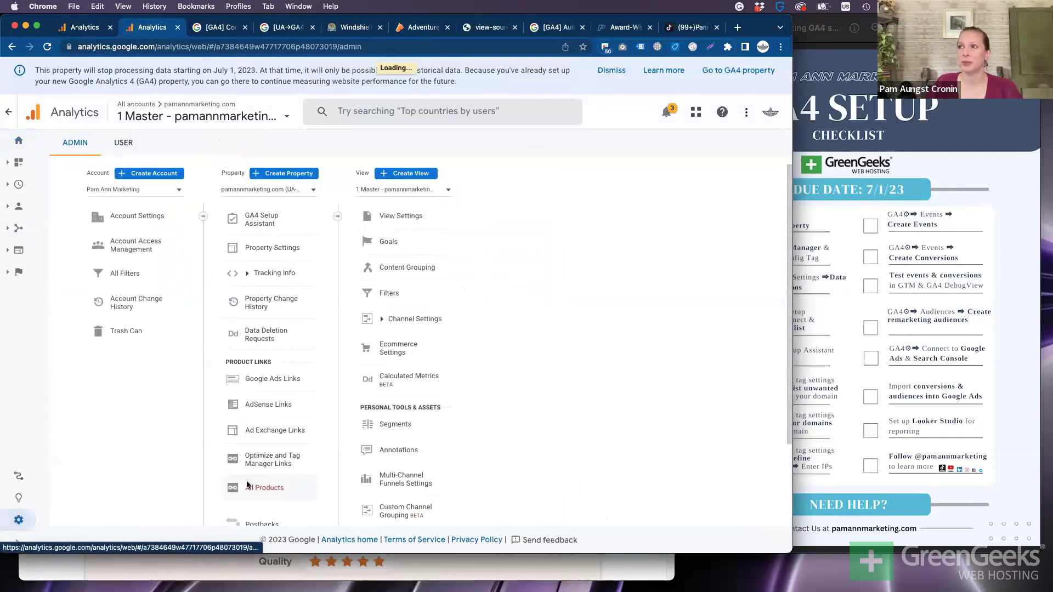
{"action": "left_click", "coordinate": [360, 218]}
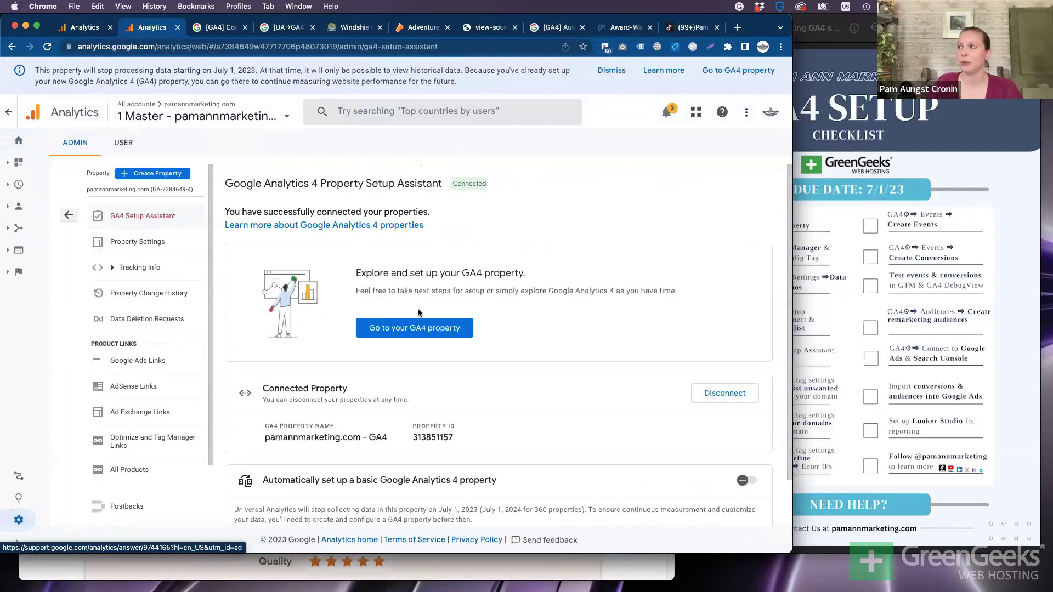
{"action": "left_click", "coordinate": [421, 329]}
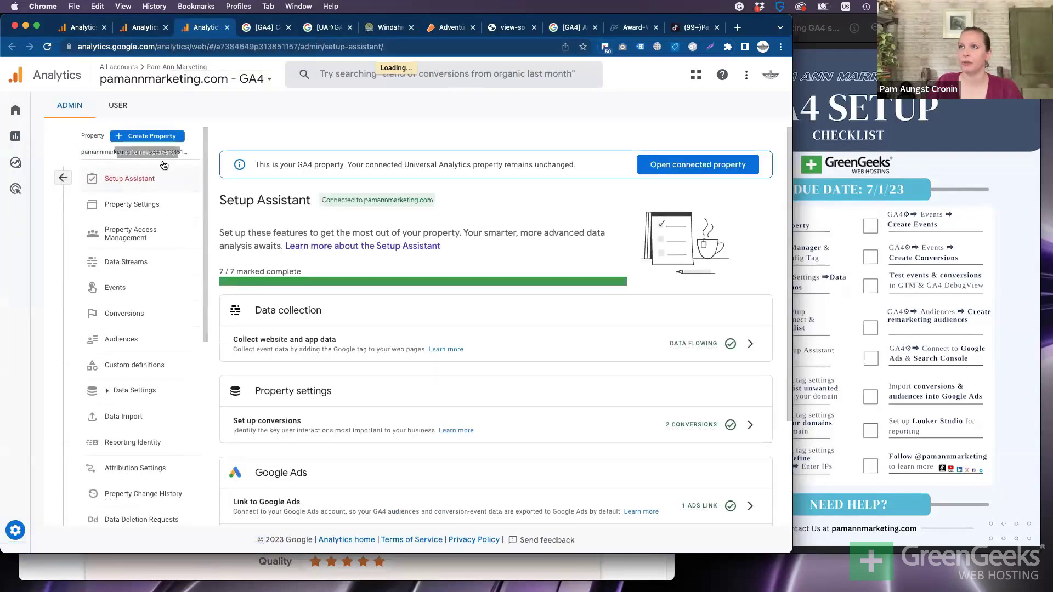
Examine the GA4 Setup Assistant's property settings and Google Ads items, and expand the optional advanced setup section
{"action": "scroll", "coordinate": [513, 378], "scroll_direction": "down", "scroll_amount": 5}
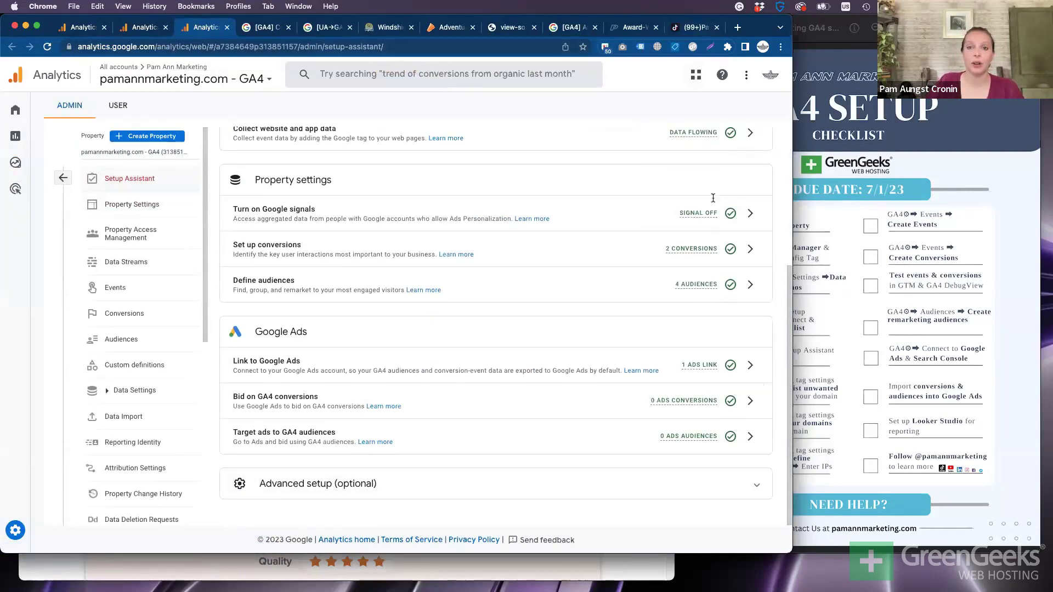
{"action": "left_click", "coordinate": [753, 483]}
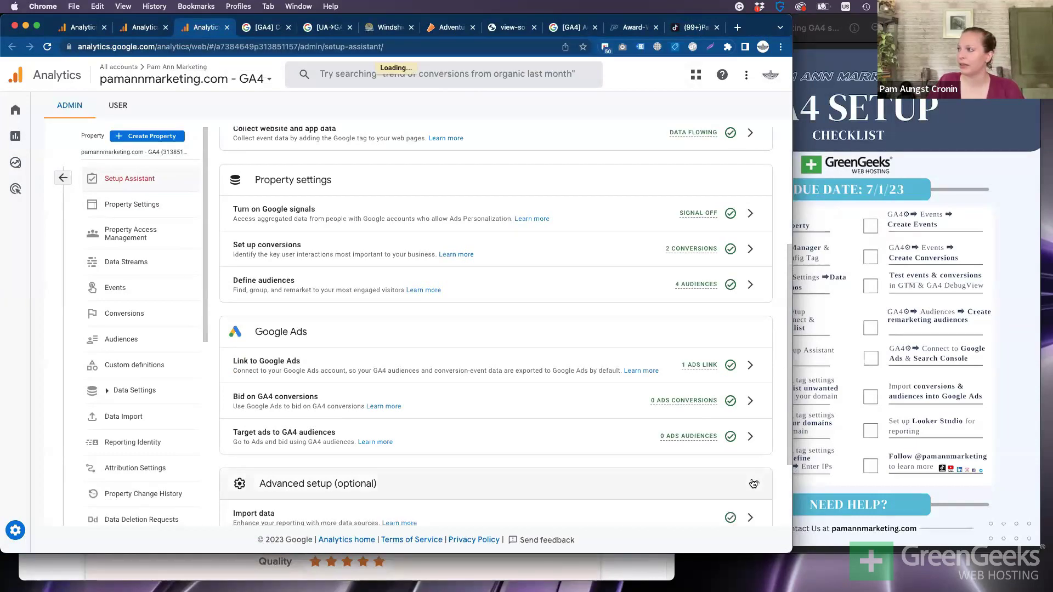
{"action": "scroll", "coordinate": [713, 482], "scroll_direction": "down", "scroll_amount": 3}
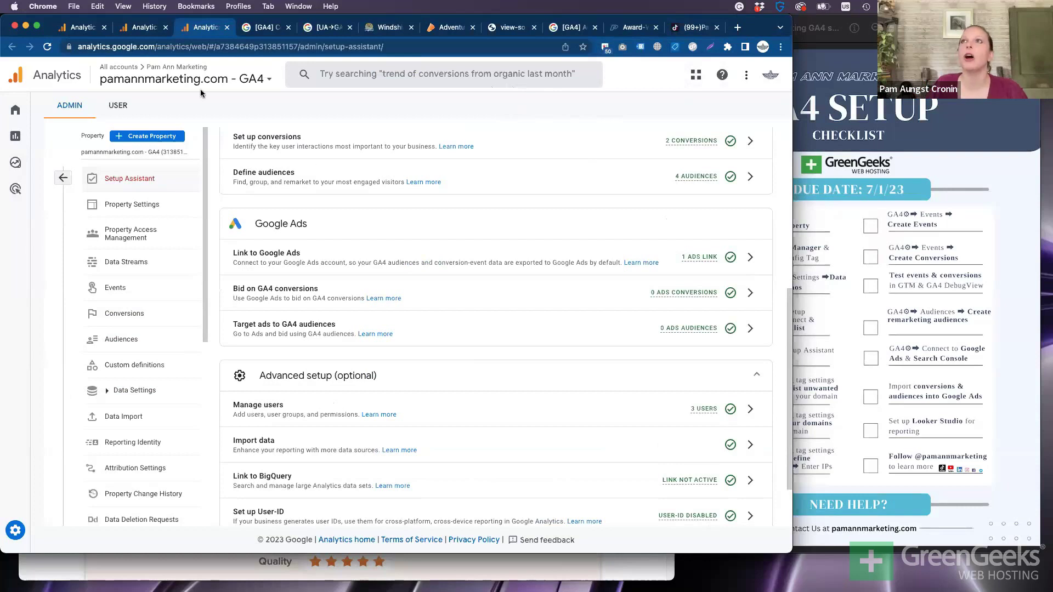
Open the Traffic acquisition report and review its session default channel group table
{"action": "left_click", "coordinate": [13, 136]}
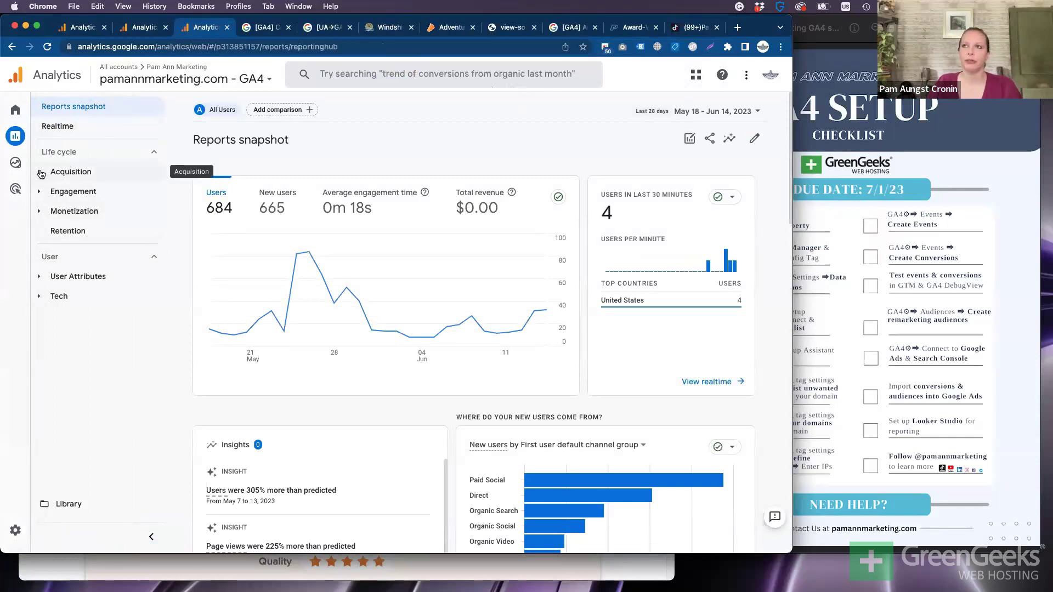
{"action": "left_click", "coordinate": [41, 174]}
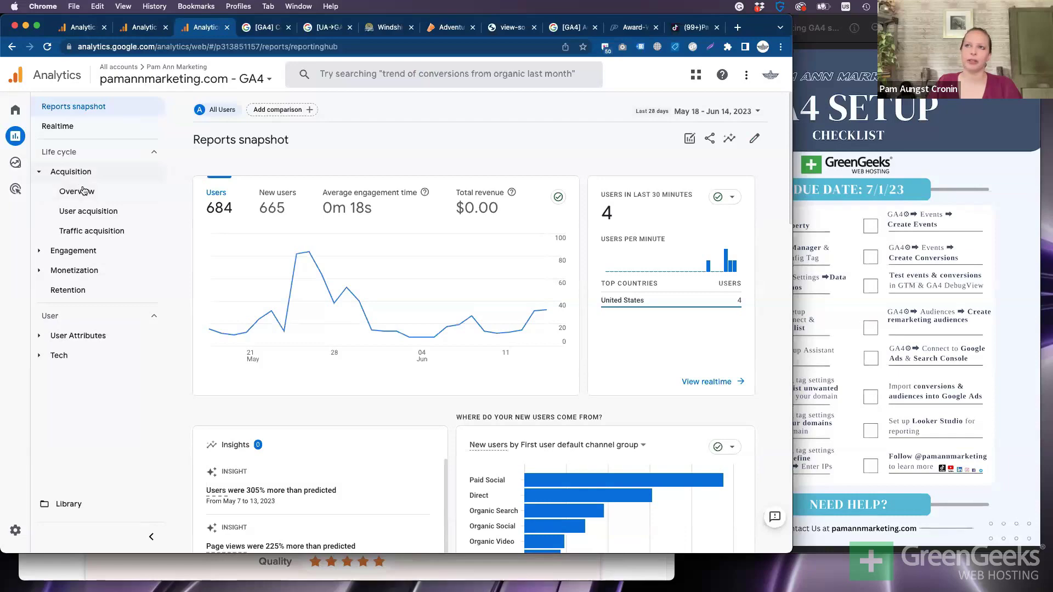
{"action": "left_click", "coordinate": [92, 234]}
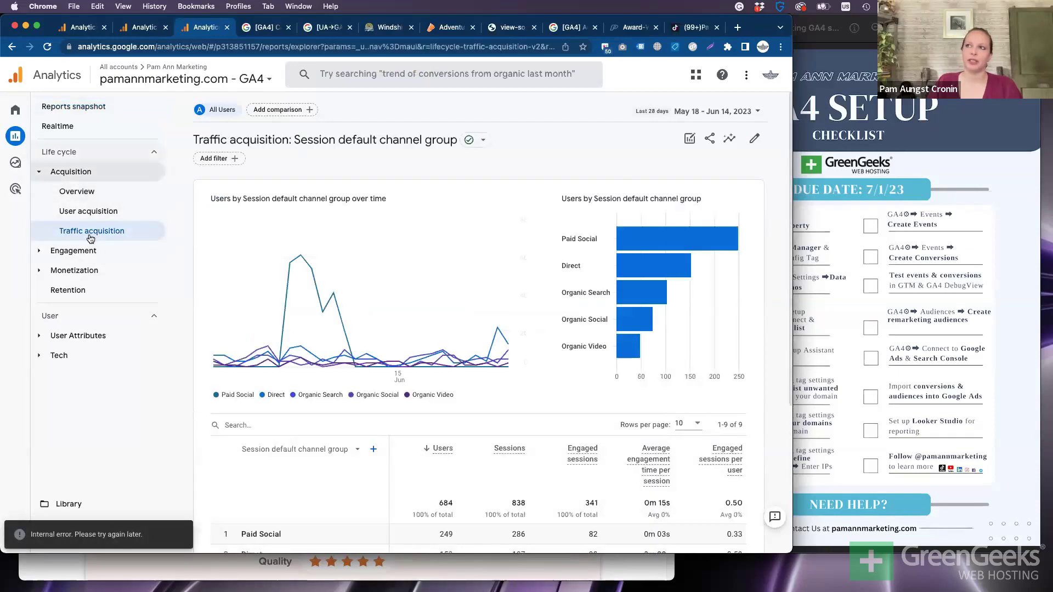
{"action": "scroll", "coordinate": [311, 368], "scroll_direction": "down", "scroll_amount": 4}
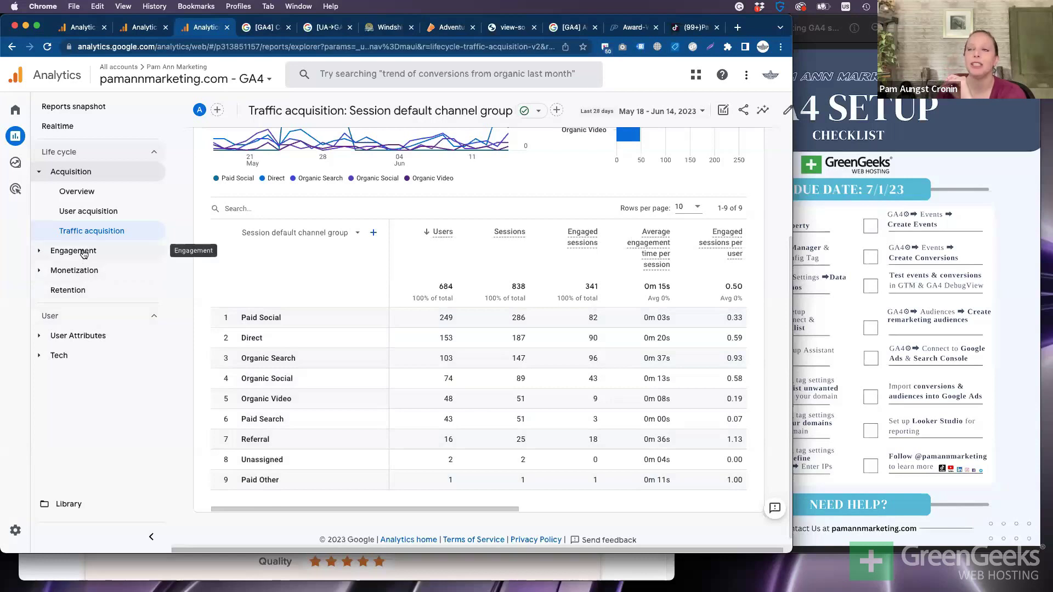
Open the Pages and screens engagement report and review its page path and screen class table
{"action": "left_click", "coordinate": [83, 253]}
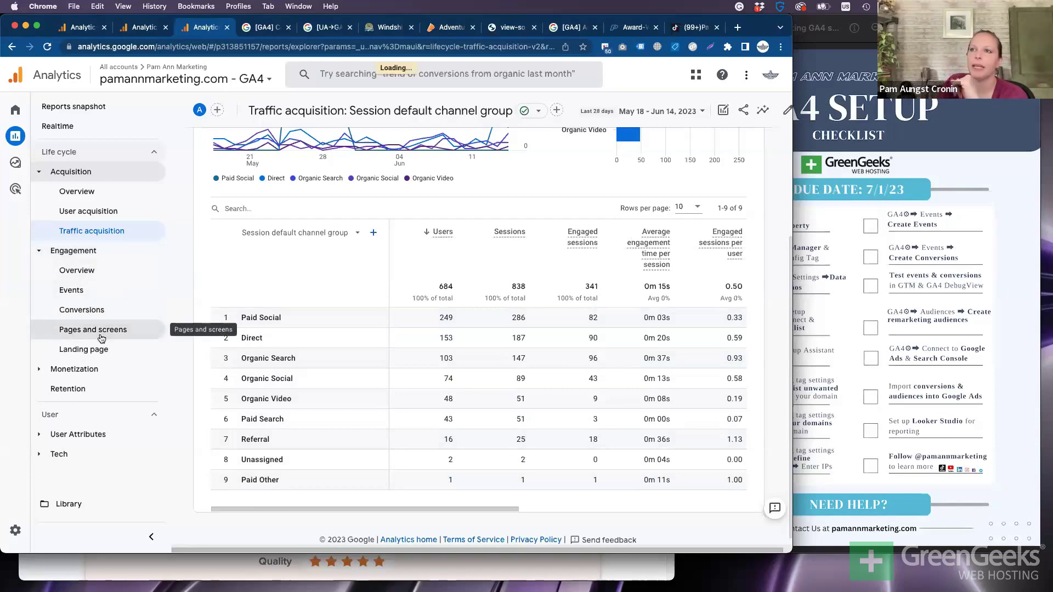
{"action": "left_click", "coordinate": [101, 334]}
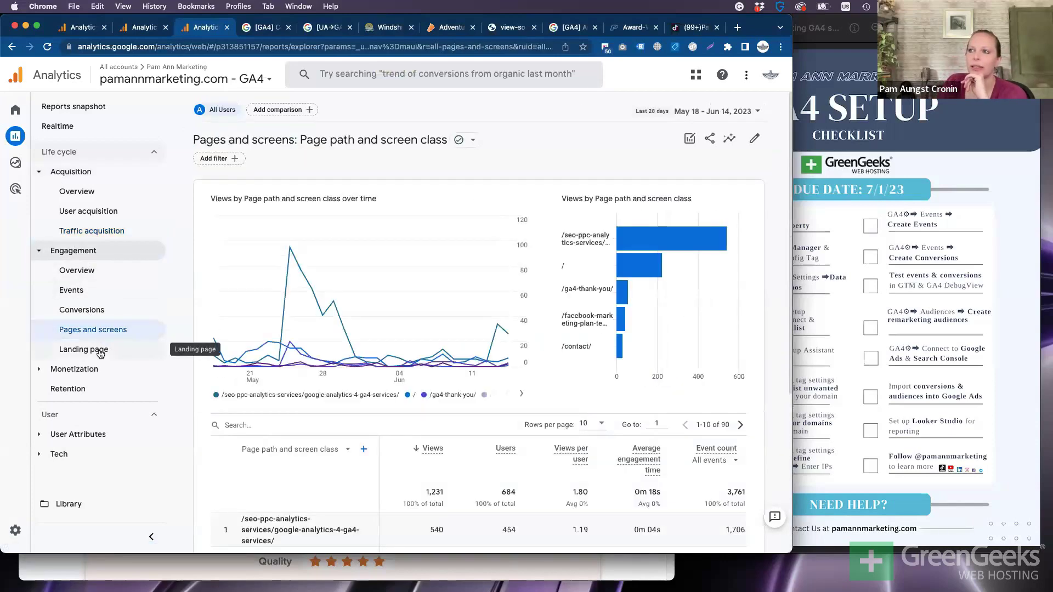
{"action": "scroll", "coordinate": [411, 367], "scroll_direction": "down", "scroll_amount": 5}
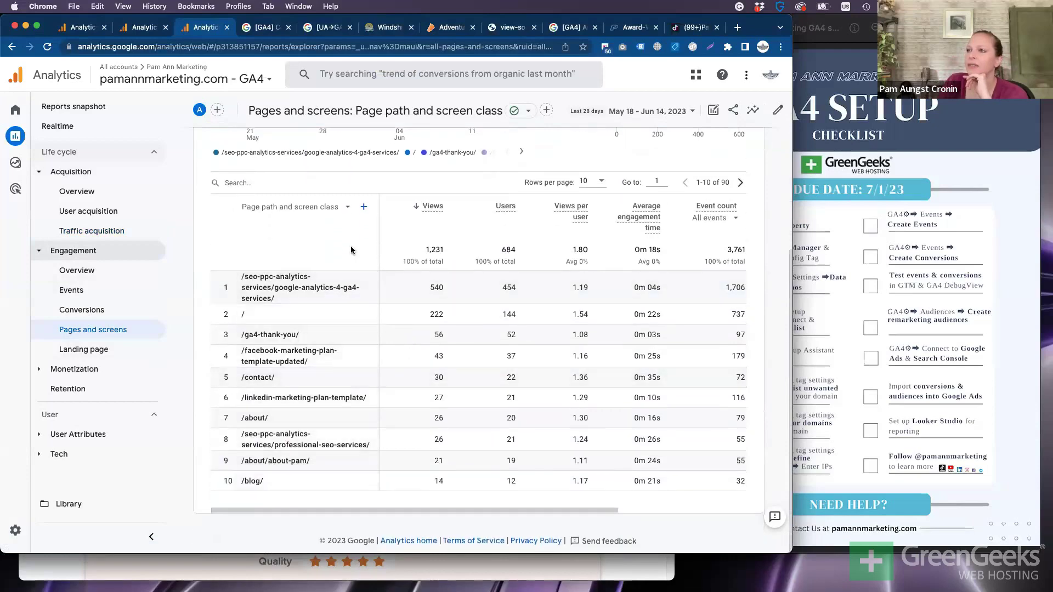
{"action": "right_click", "coordinate": [346, 271]}
{"action": "left_click", "coordinate": [373, 178]}
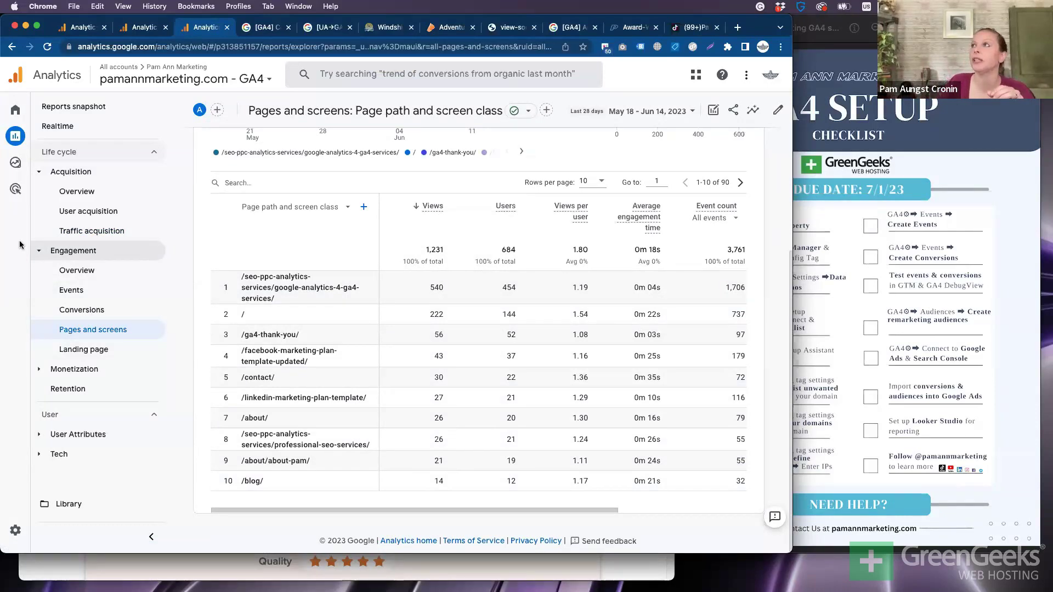
Show the Adventure Auto Glass review page and highlight its customerlobby.com domain in the address
{"action": "left_click", "coordinate": [451, 29]}
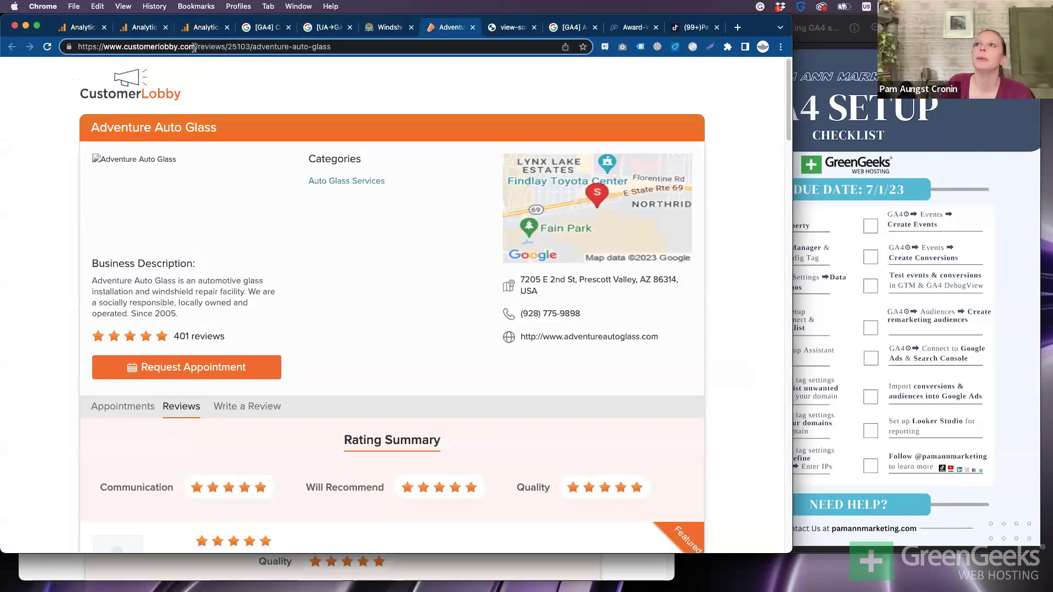
{"action": "left_click_drag", "start_coordinate": [196, 47], "coordinate": [105, 51]}
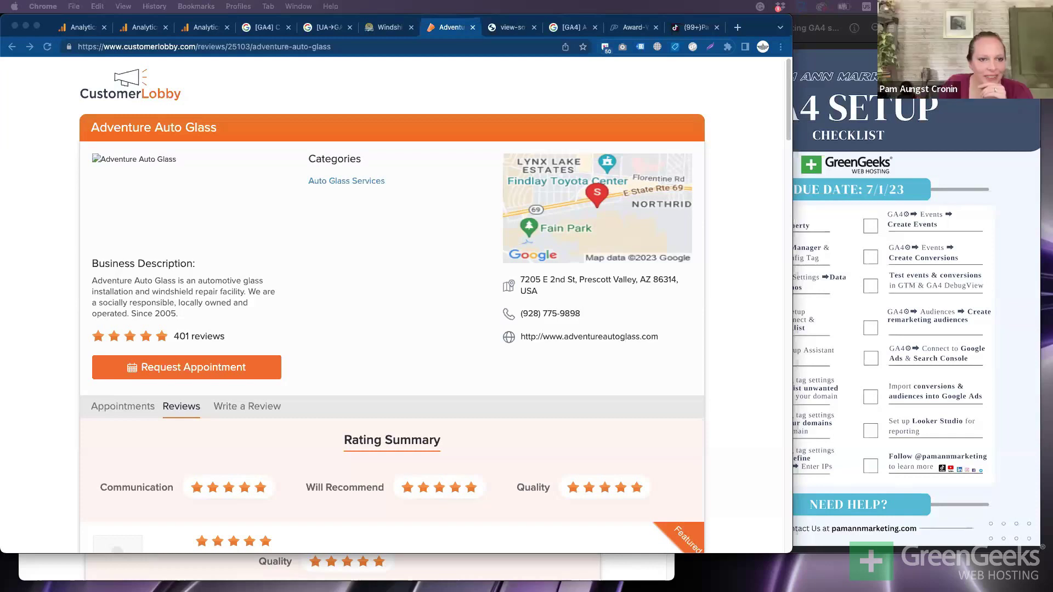
Switch to Preview and bring forward the 2022 Looker Studio proposal to show its Google Tag Manager & Looker Studio page
{"action": "key", "text": "super+Tab"}
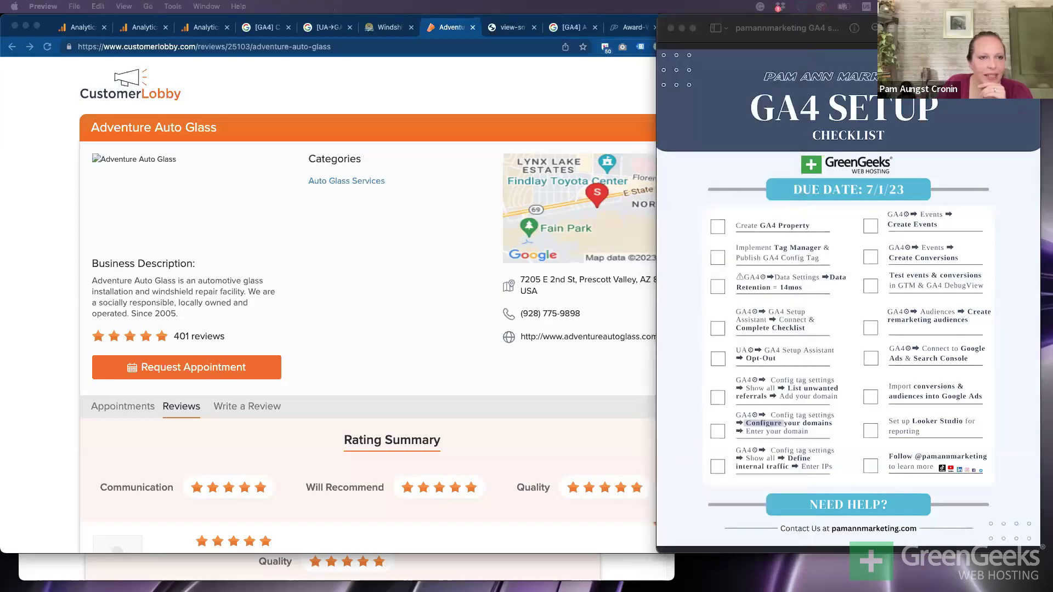
{"action": "key", "text": "super+grave"}
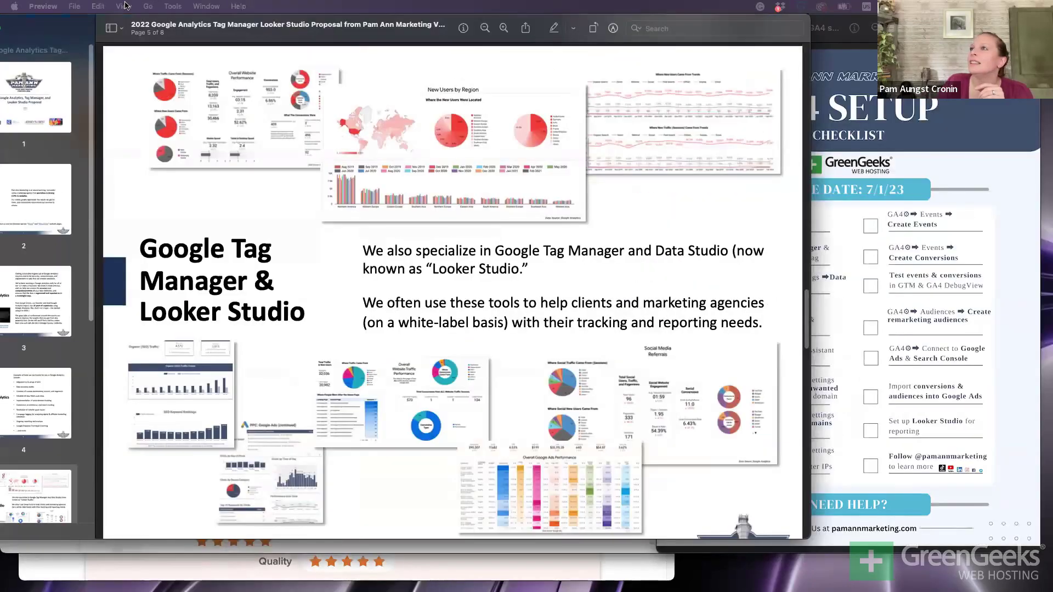
{"action": "left_click_drag", "start_coordinate": [129, 22], "coordinate": [151, 22]}
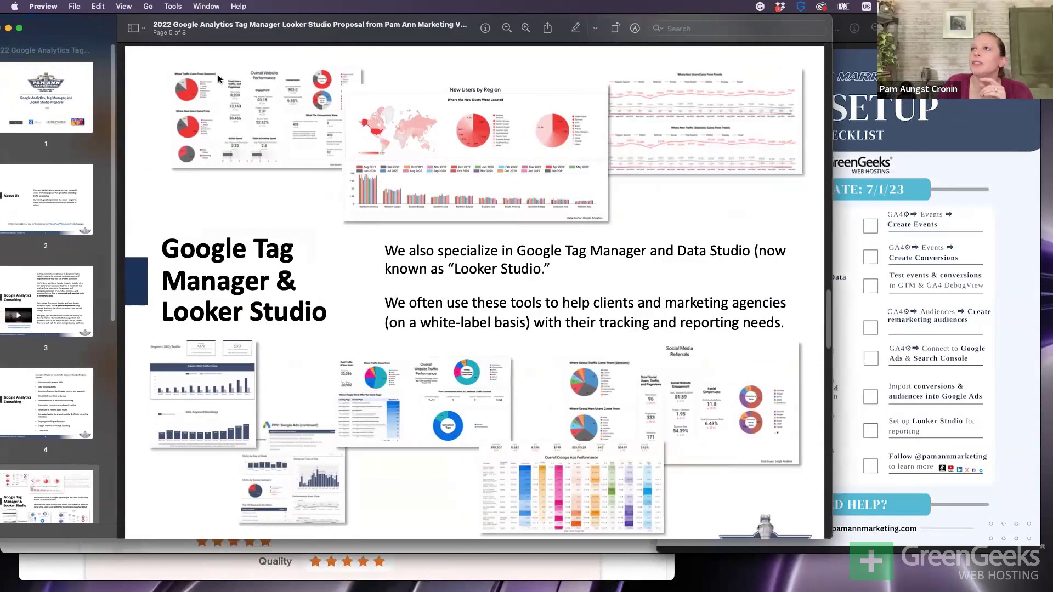
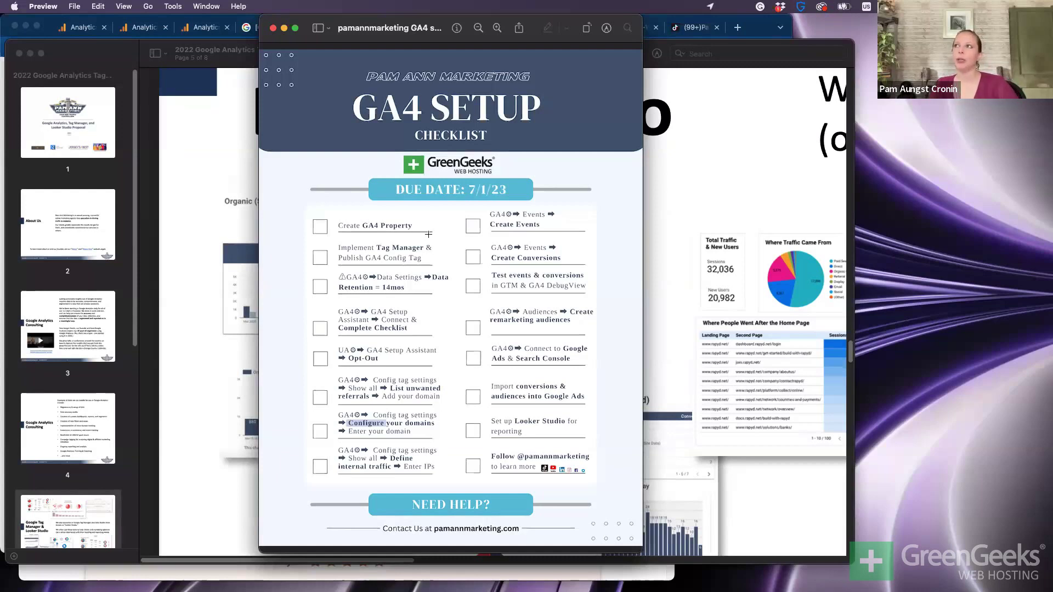
Switch back to Chrome, search Google for "google tag manager plugin" in a new tab, and open the GTM4WP WordPress plugin page
{"action": "left_click", "coordinate": [759, 27]}
{"action": "left_click", "coordinate": [735, 27]}
{"action": "type", "text": "google tagb"}
{"action": "key", "text": "BackSpace"}
{"action": "key", "text": "BackSpace"}
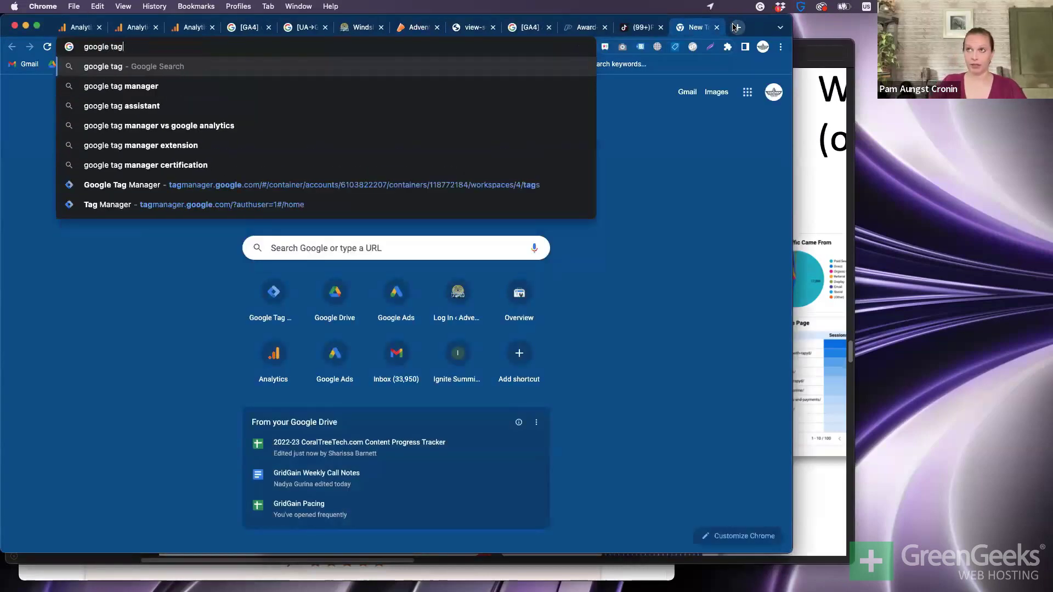
{"action": "type", "text": "g manager "}
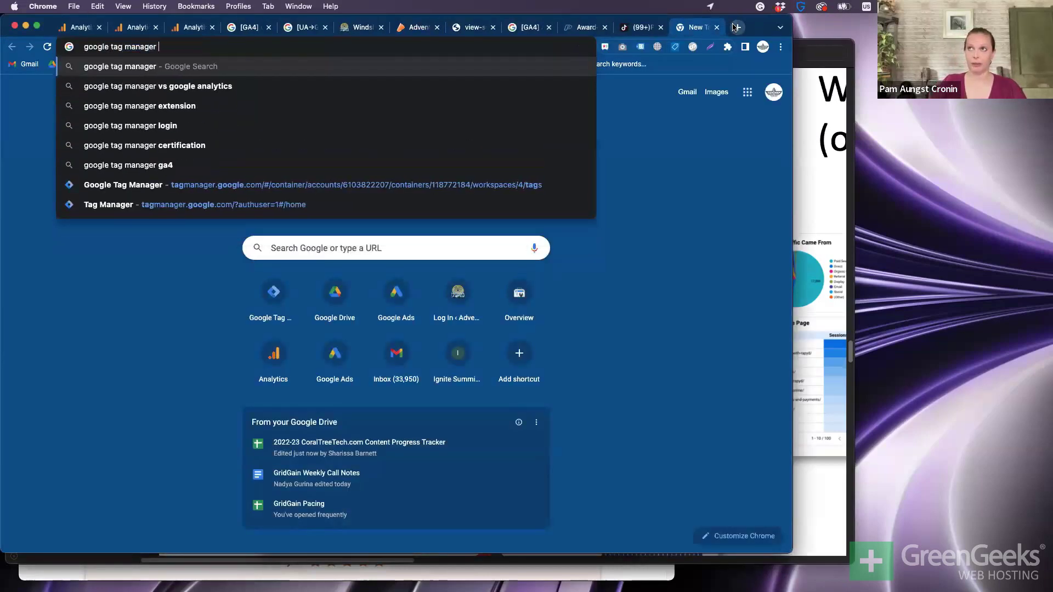
{"action": "type", "text": "plugin"}
{"action": "key", "text": "Return"}
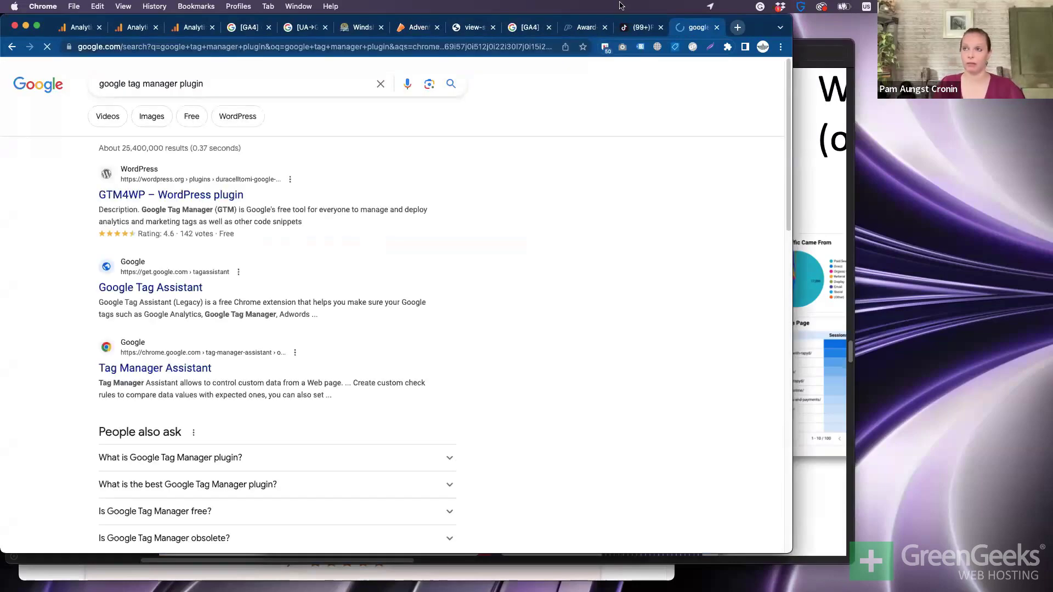
{"action": "left_click", "coordinate": [148, 195]}
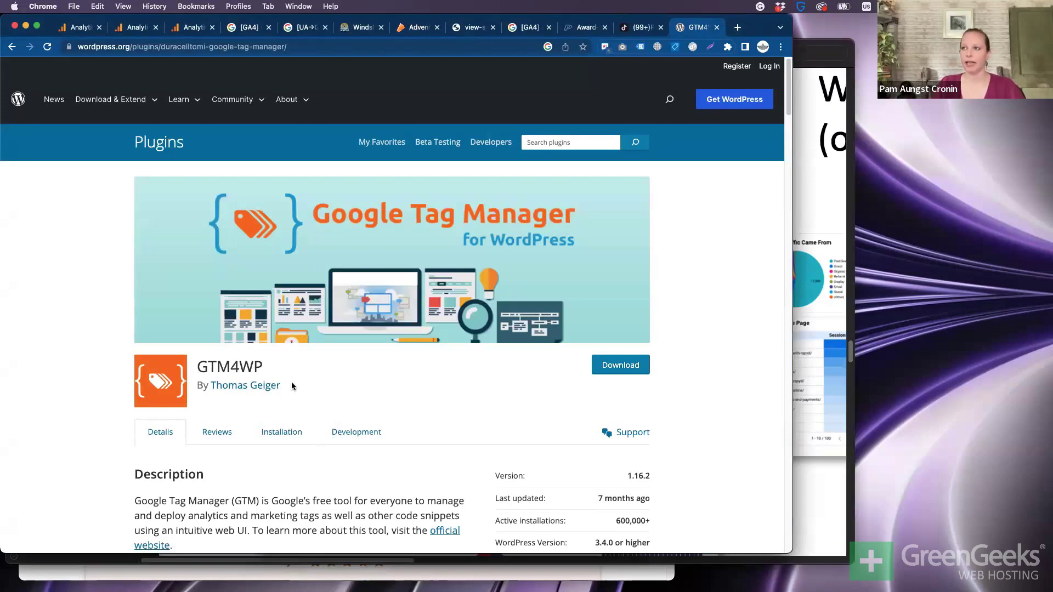
Go to the tagmanager.google.com home page in another browser tab, without the suggested container path
{"action": "left_click", "coordinate": [738, 27]}
{"action": "type", "text": "tagman"}
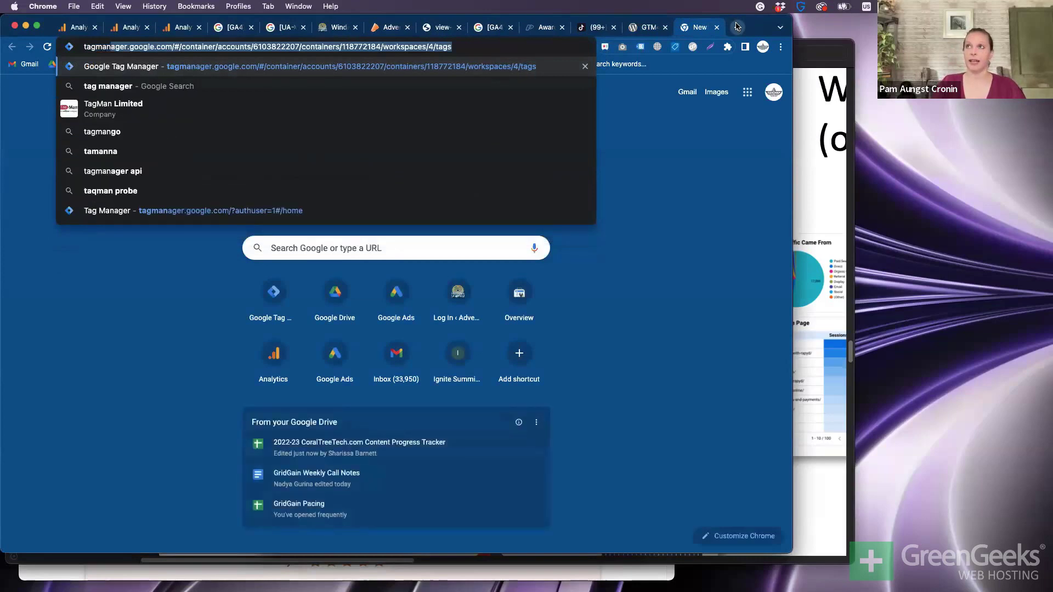
{"action": "left_click", "coordinate": [246, 46]}
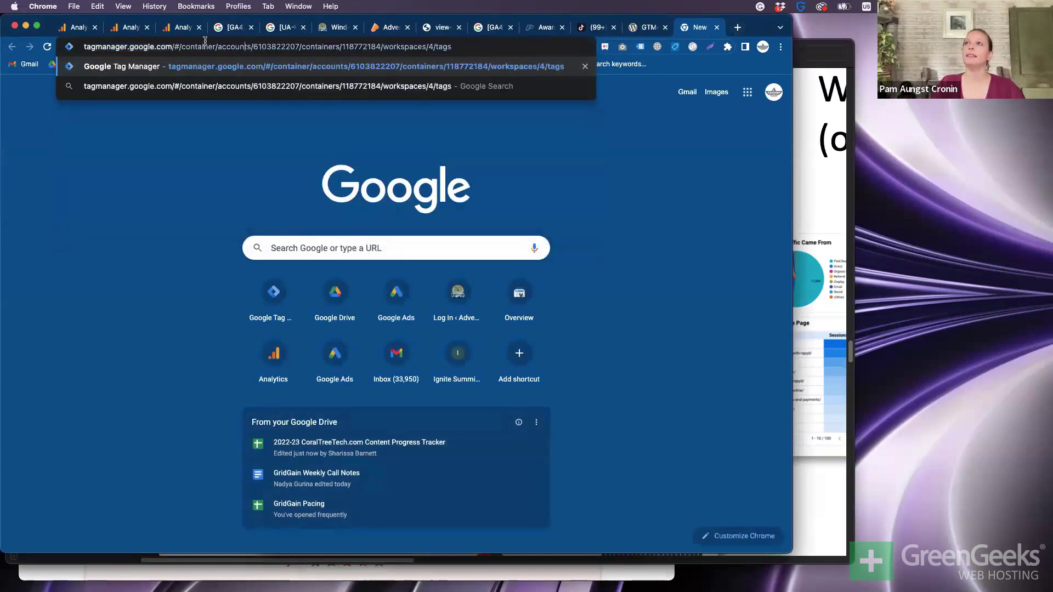
{"action": "left_click_drag", "start_coordinate": [173, 46], "coordinate": [516, 61]}
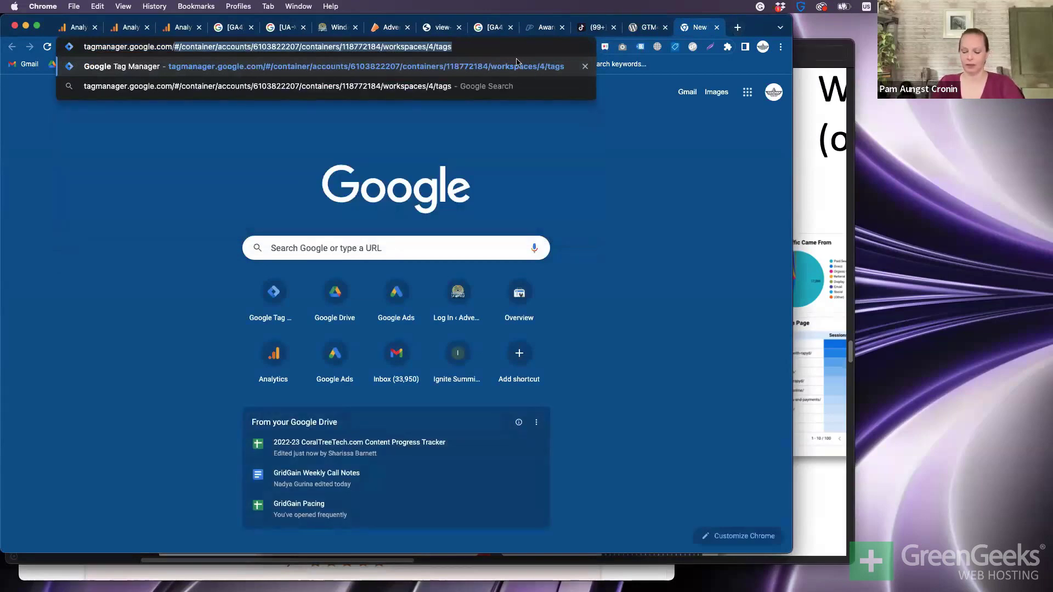
{"action": "key", "text": "BackSpace"}
{"action": "key", "text": "Return"}
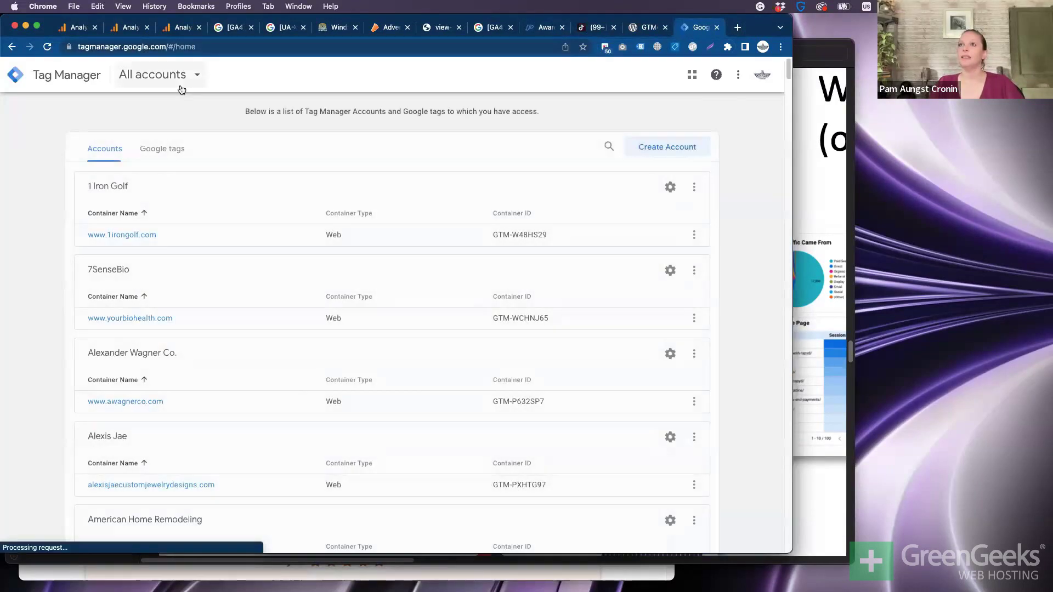
Filter the Tag Manager accounts by "pamann", highlight the container ID, and open the pamannmarketing container
{"action": "left_click", "coordinate": [607, 146]}
{"action": "type", "text": "pamann"}
{"action": "left_click_drag", "start_coordinate": [544, 235], "coordinate": [495, 236]}
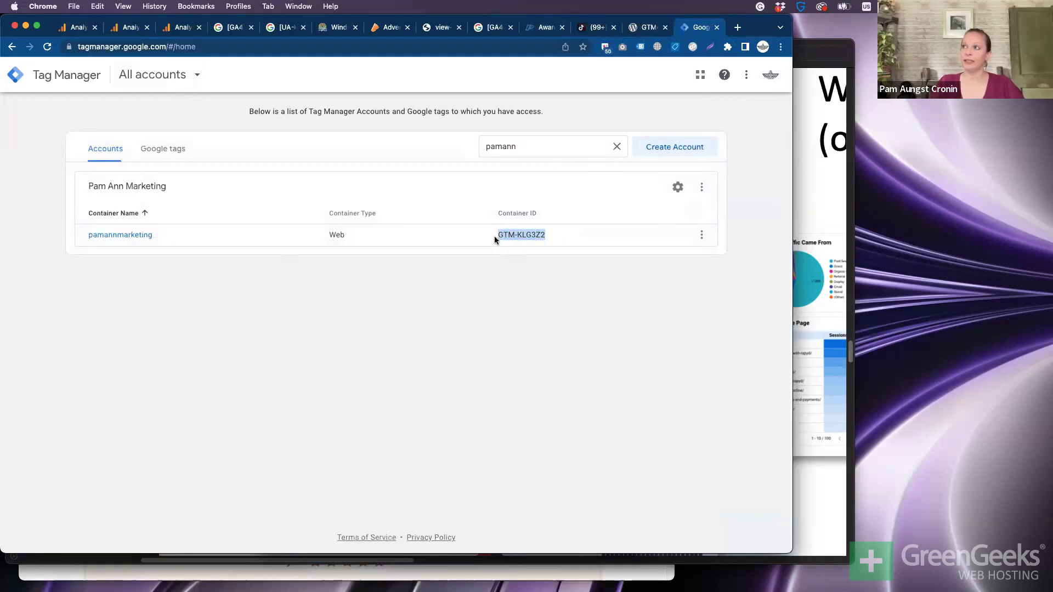
{"action": "left_click", "coordinate": [136, 236]}
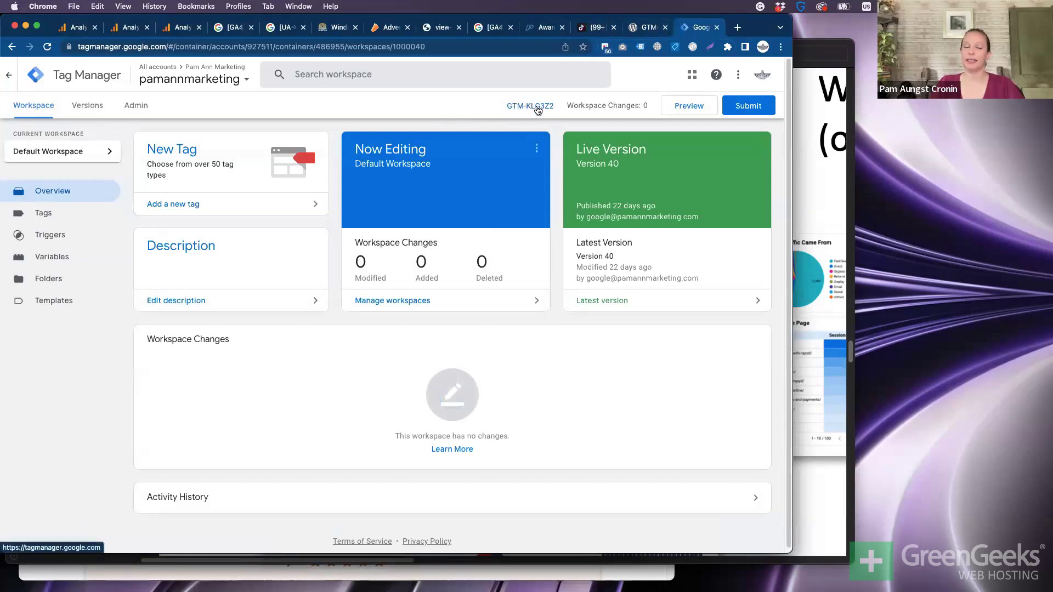
Revisit the GTM4WP plugin page, and close and restore the Tag Manager browser tab
{"action": "left_click", "coordinate": [646, 28]}
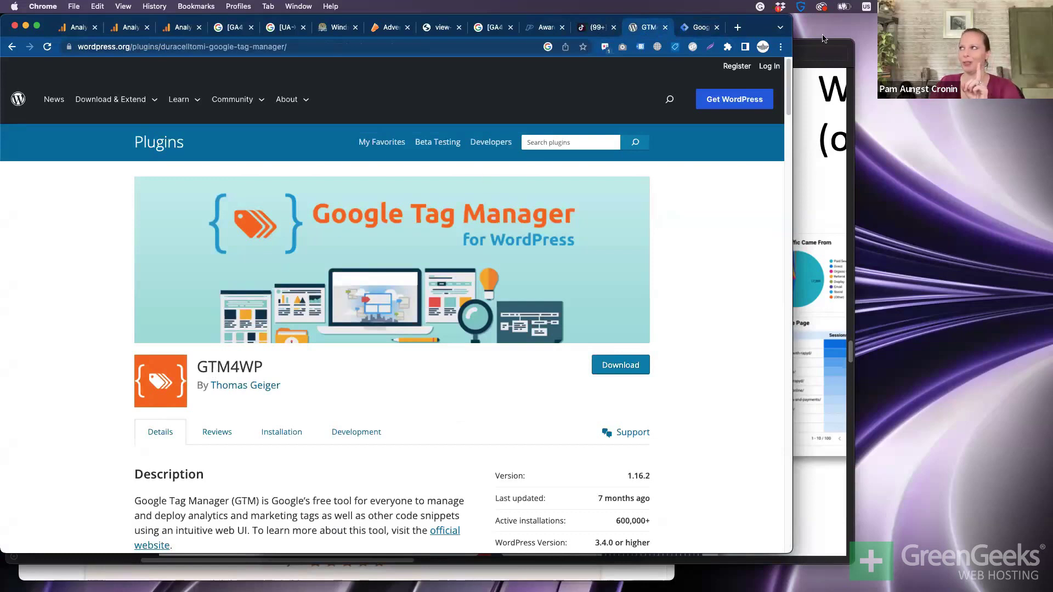
{"action": "left_click", "coordinate": [717, 28]}
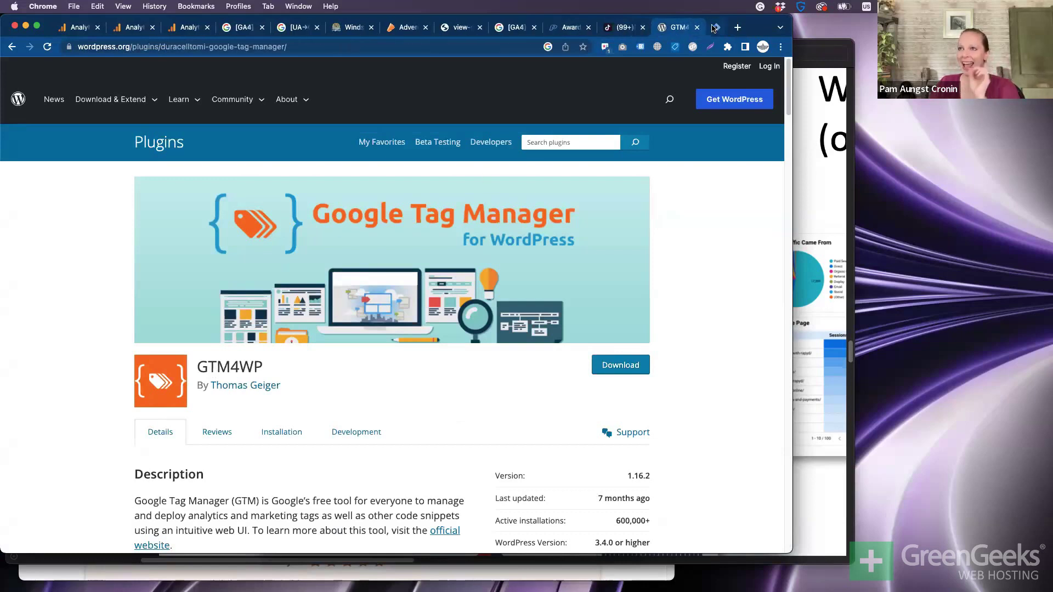
{"action": "right_click", "coordinate": [767, 25]}
{"action": "left_click", "coordinate": [804, 37]}
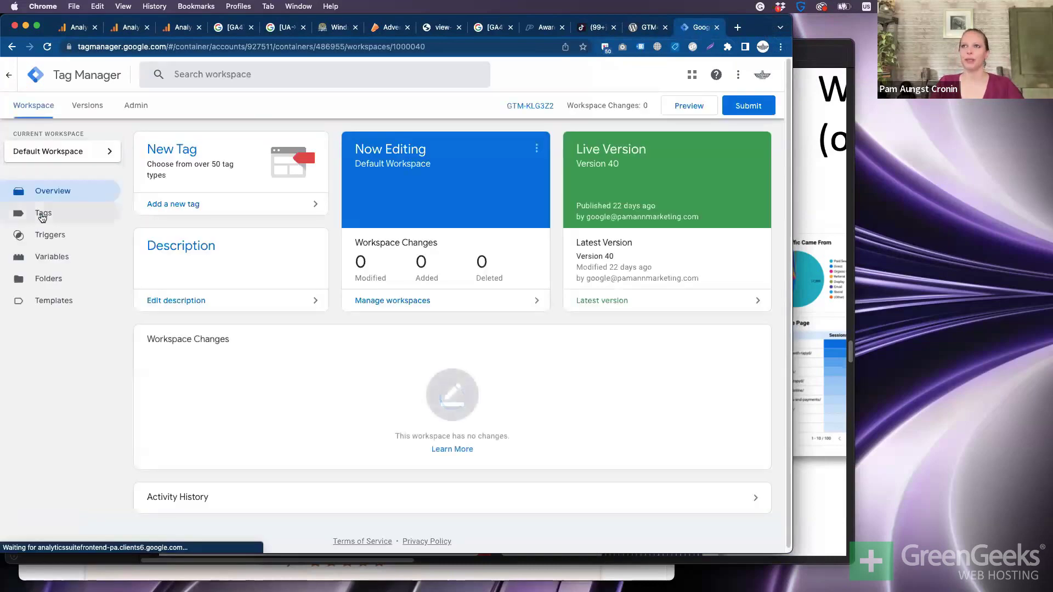
Create a new tag in the pamannmarketing container using the Google Analytics: GA4 Configuration type
{"action": "left_click", "coordinate": [41, 215]}
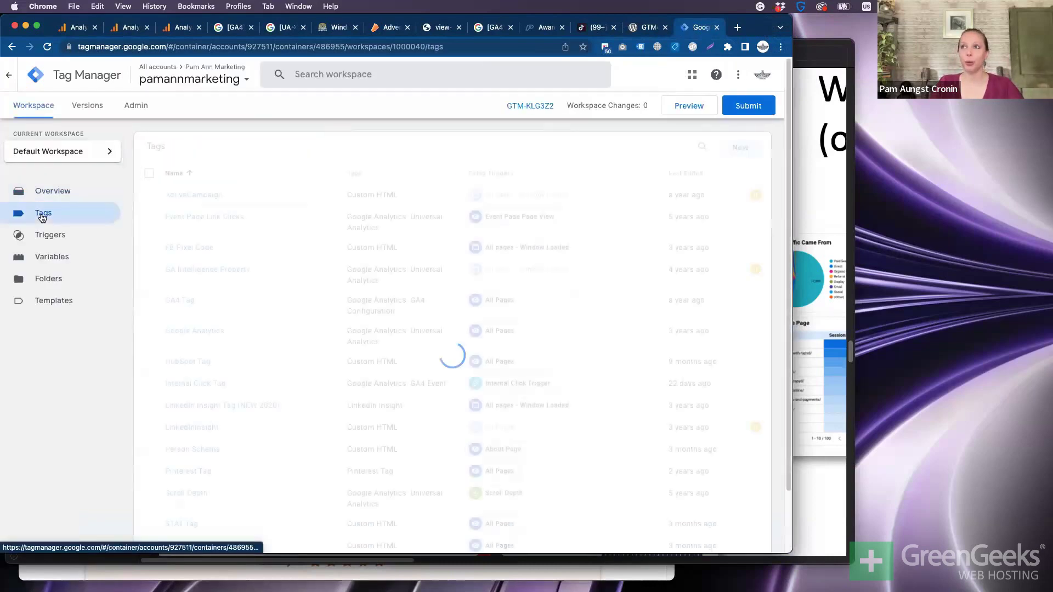
{"action": "left_click", "coordinate": [739, 147]}
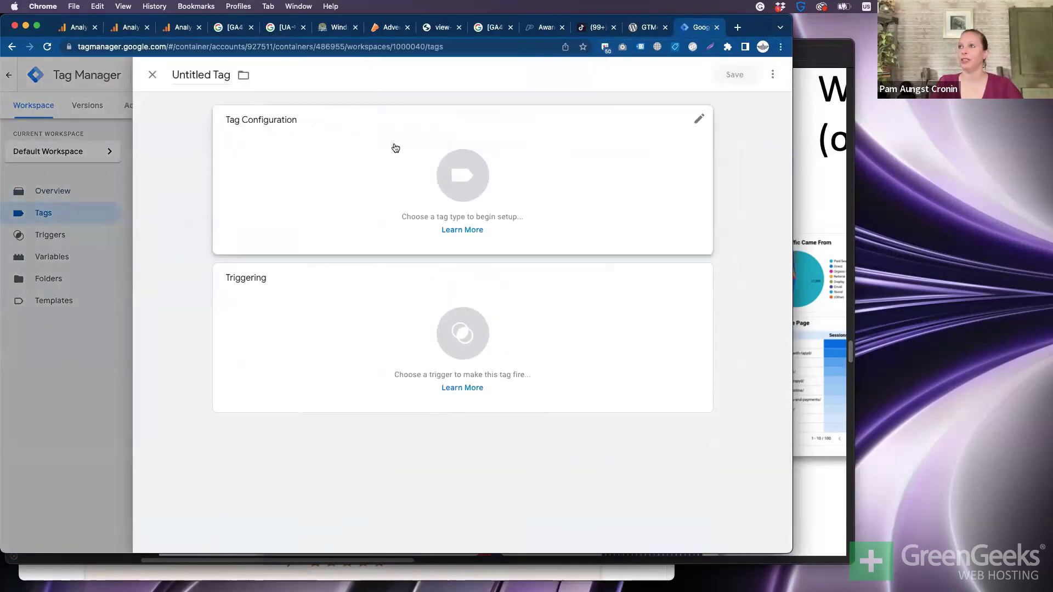
{"action": "left_click", "coordinate": [447, 189]}
{"action": "left_click", "coordinate": [594, 163]}
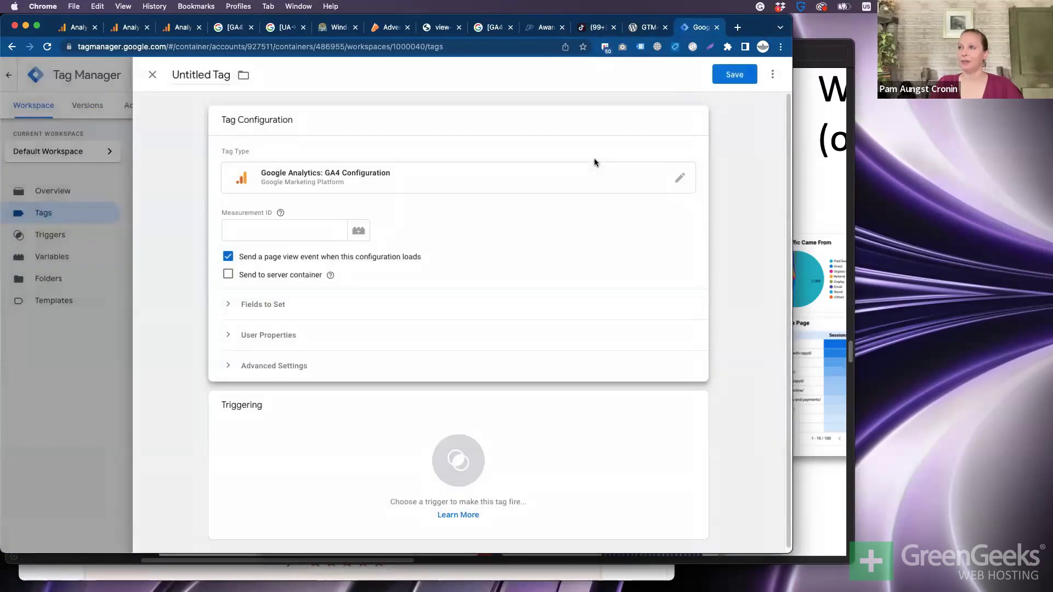
{"action": "left_click", "coordinate": [312, 229]}
{"action": "type", "text": "G-"}
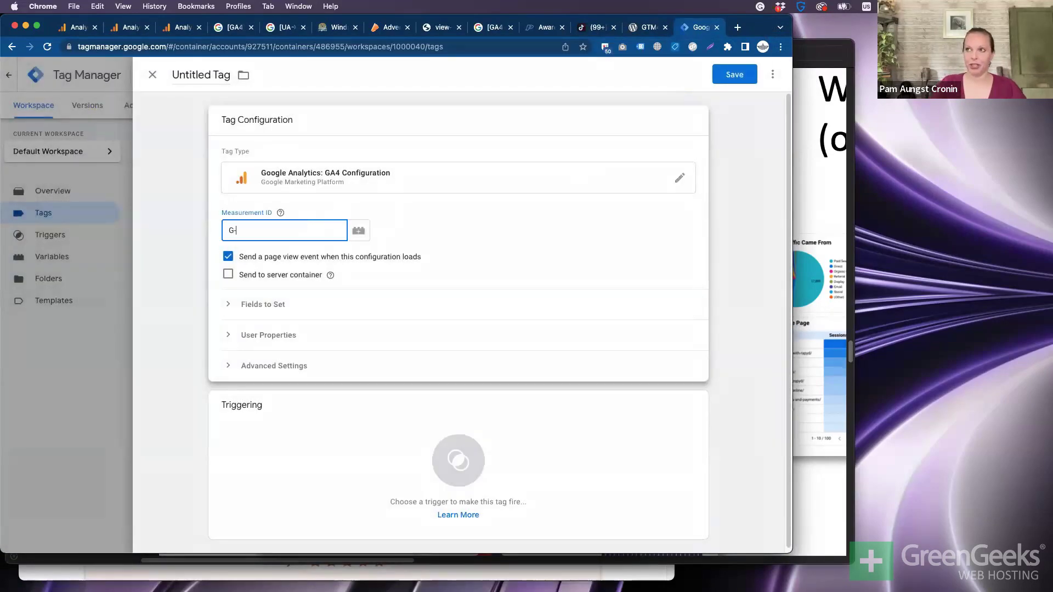
{"action": "type", "text": "5468452189"}
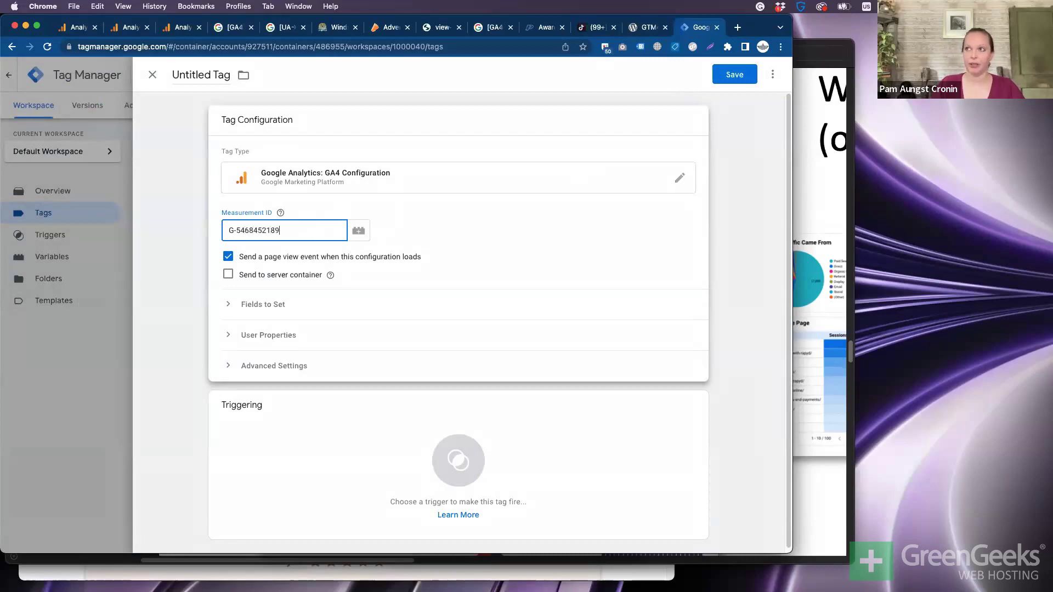
{"action": "left_click", "coordinate": [393, 507]}
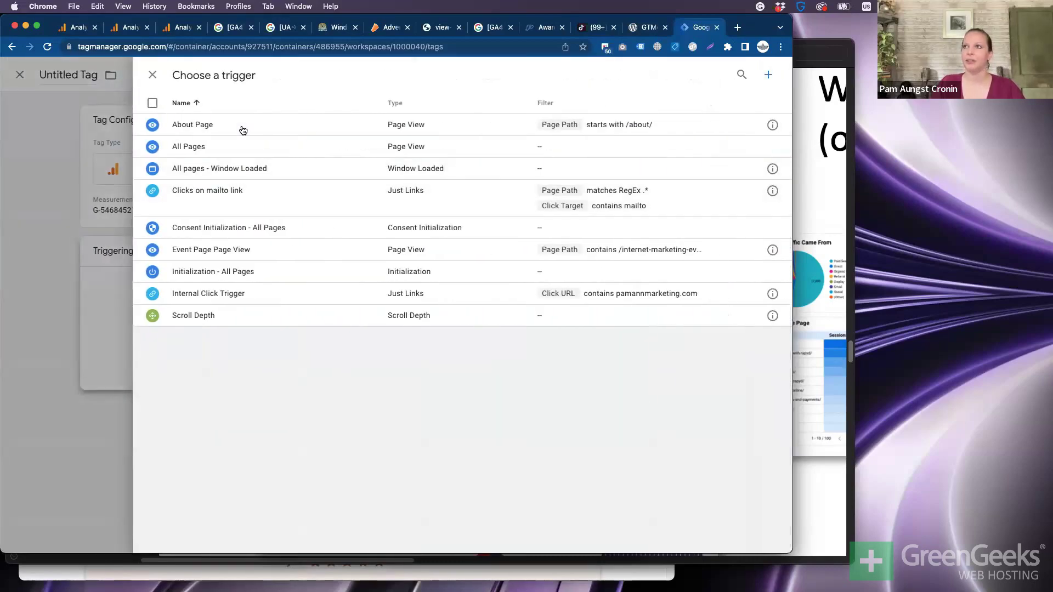
{"action": "left_click", "coordinate": [230, 147]}
Name the new tag Ga4 Tag, and close it with its unsaved changes discarded
{"action": "double_click", "coordinate": [183, 76]}
{"action": "type", "text": "Ga4"}
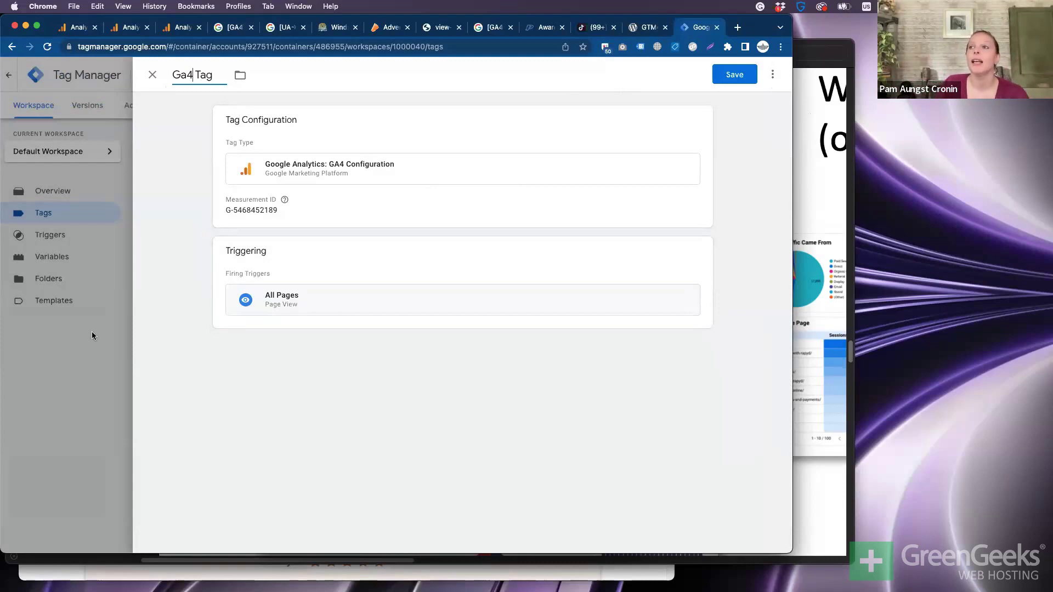
{"action": "left_click", "coordinate": [153, 74]}
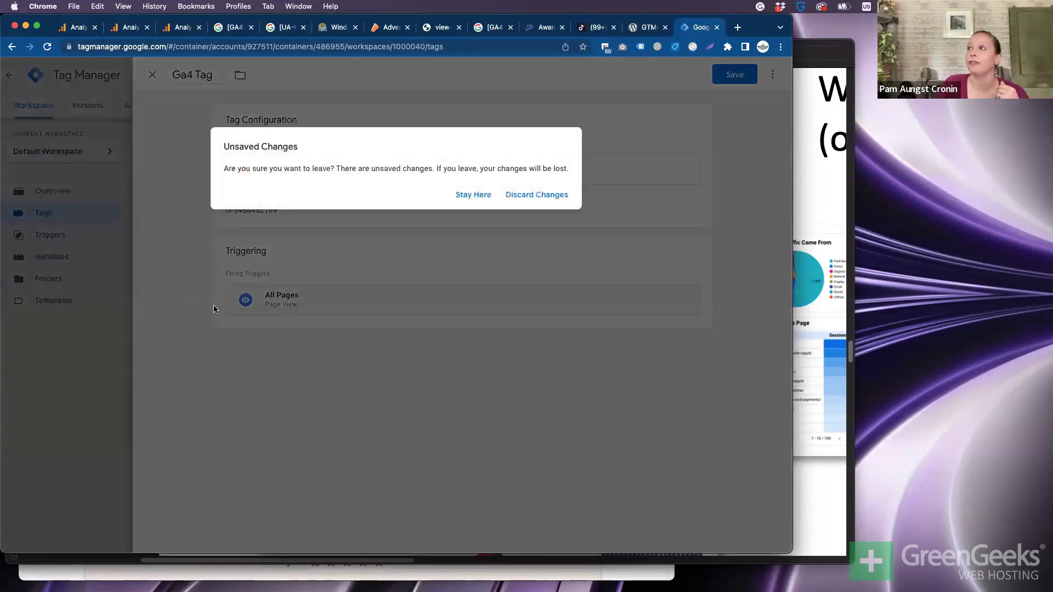
{"action": "left_click", "coordinate": [559, 196]}
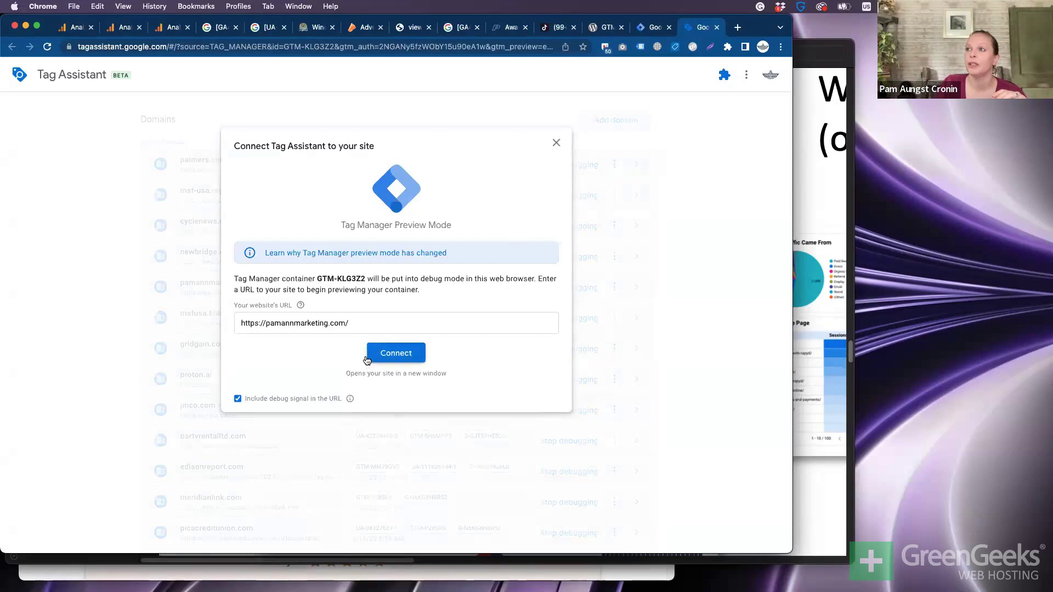
{"action": "left_click", "coordinate": [389, 351]}
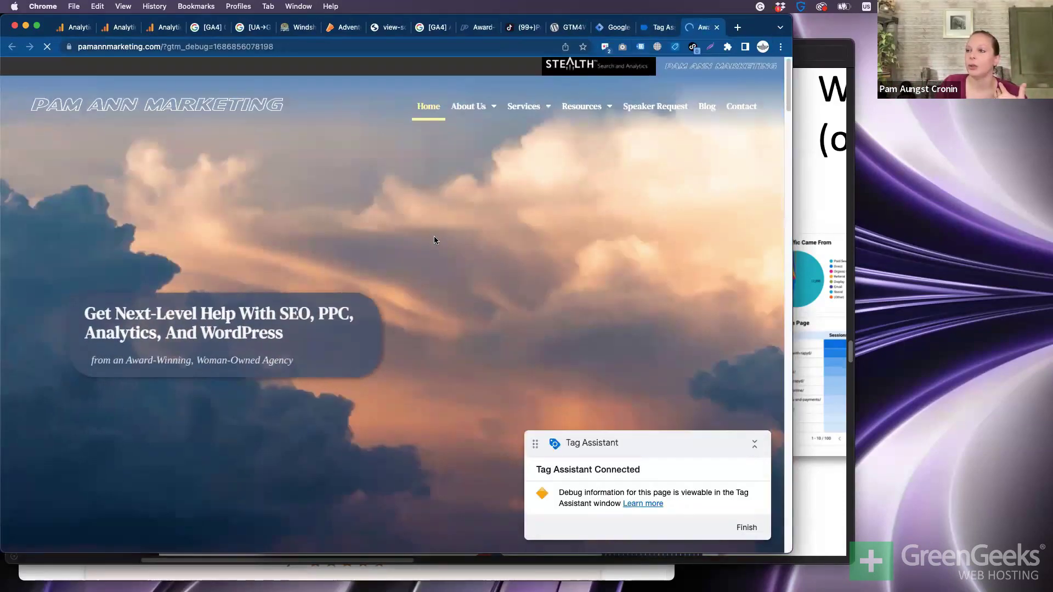
{"action": "scroll", "coordinate": [433, 235], "scroll_direction": "down", "scroll_amount": 20}
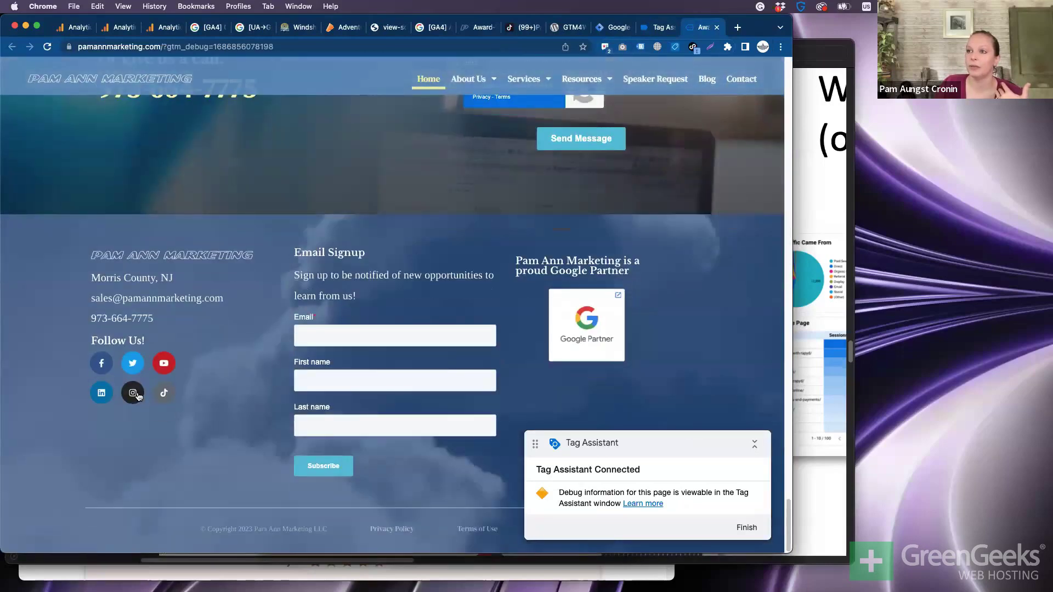
{"action": "left_click", "coordinate": [132, 392]}
{"action": "left_click", "coordinate": [658, 30]}
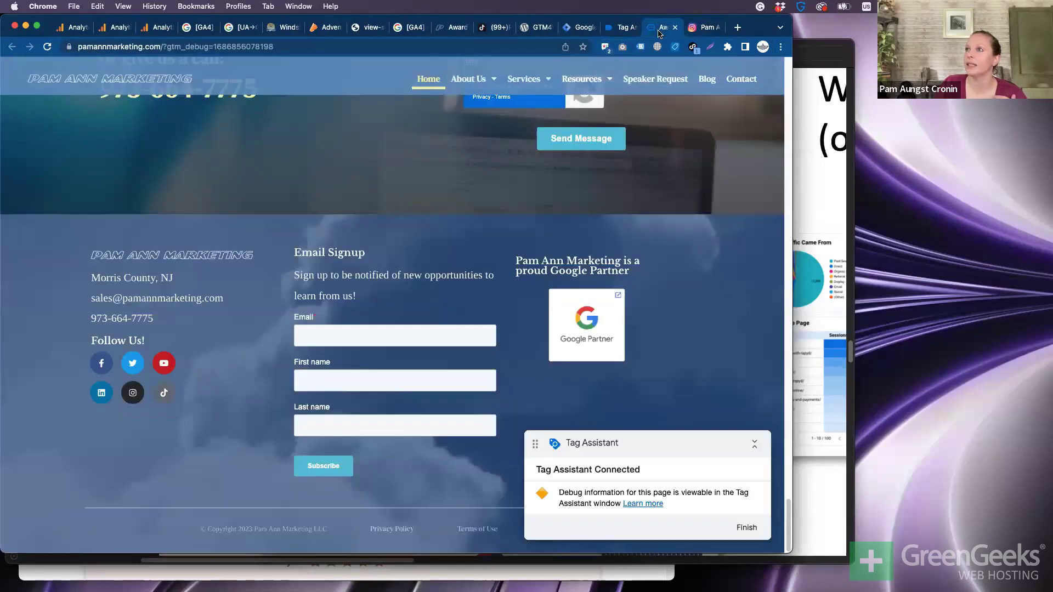
Review the fired tags in Tag Assistant, and inspect the details of the click_outbound hit sent to G-SLNW14J5MW
{"action": "left_click", "coordinate": [621, 27]}
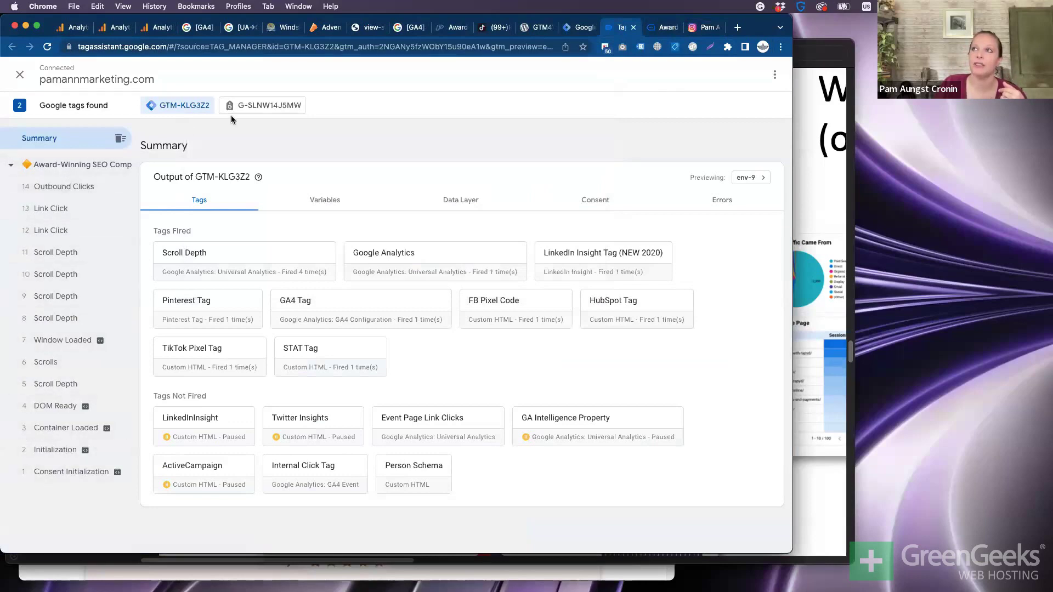
{"action": "left_click", "coordinate": [252, 107]}
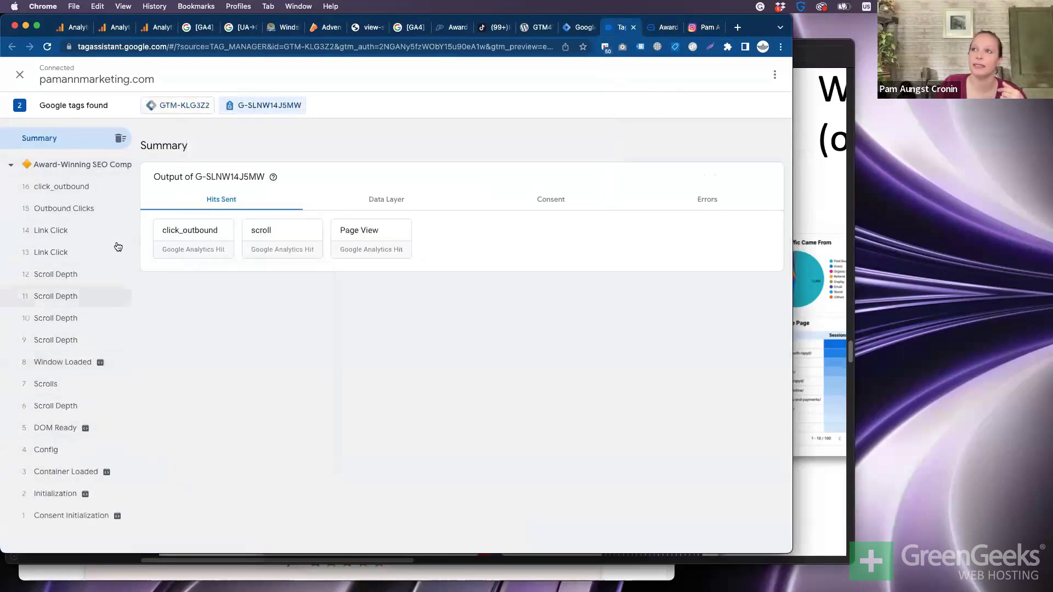
{"action": "left_click", "coordinate": [170, 234]}
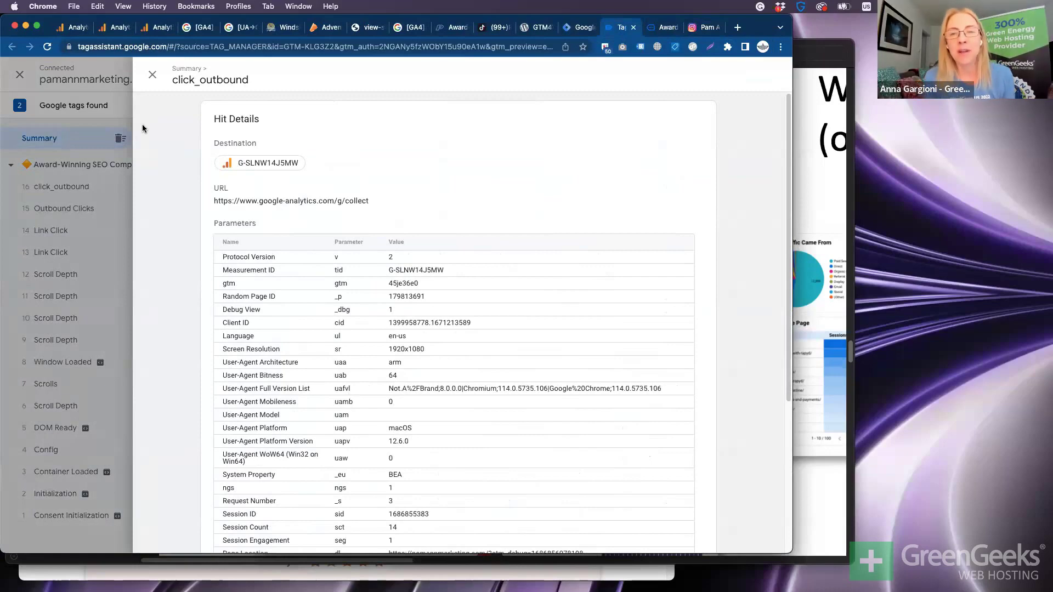
{"action": "left_click", "coordinate": [121, 205]}
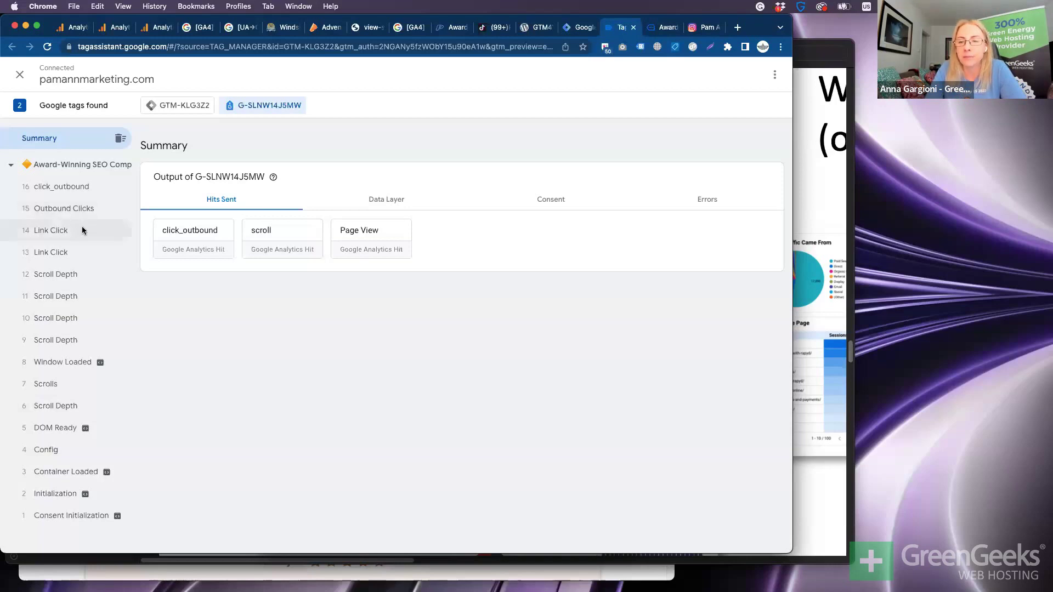
Switch to Google Analytics and view the Engagement overview report of the pamannmarketing.com - GA4 property
{"action": "left_click", "coordinate": [108, 28]}
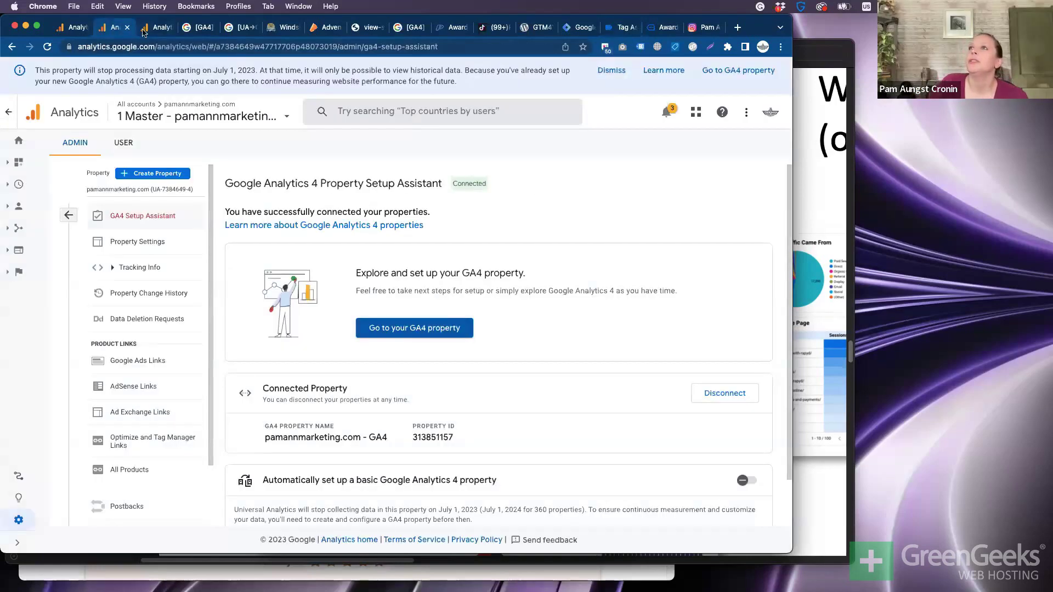
{"action": "left_click", "coordinate": [162, 32]}
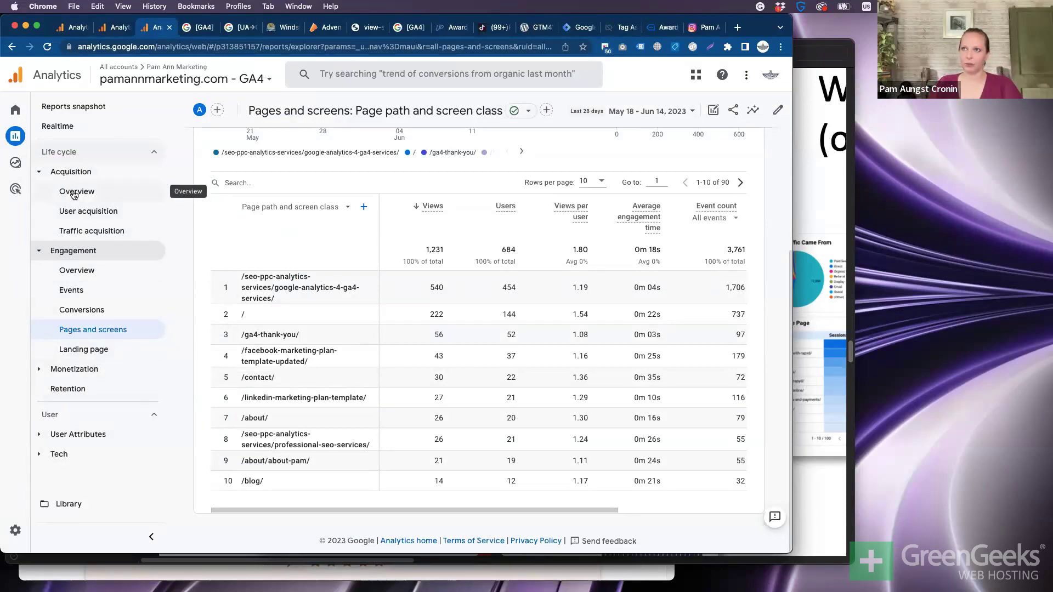
{"action": "left_click", "coordinate": [91, 271]}
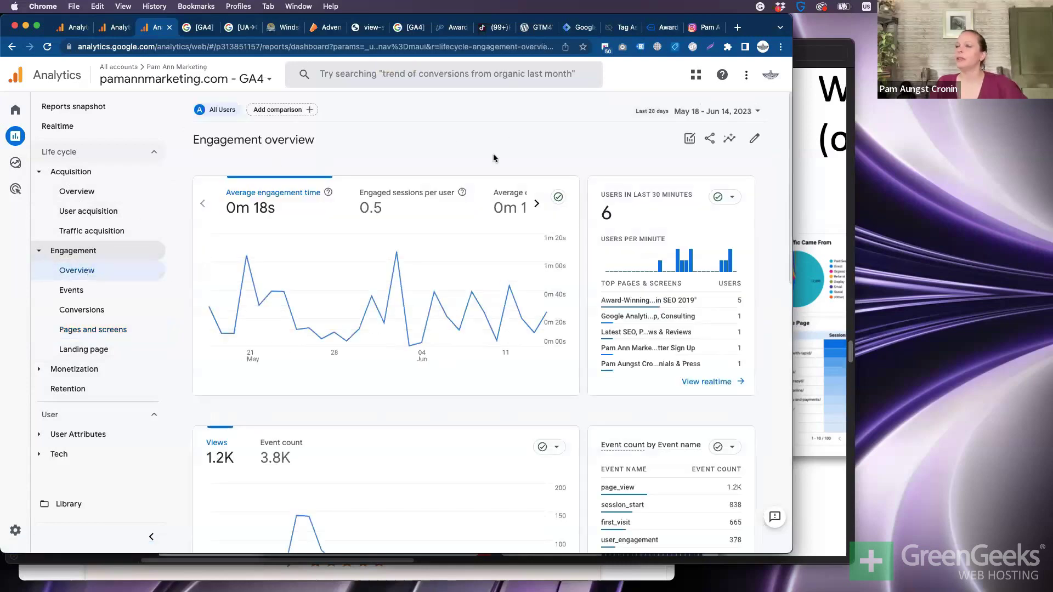
Examine the GA4 property's recent debug events in DebugView, and return to the property's admin settings
{"action": "left_click", "coordinate": [16, 530]}
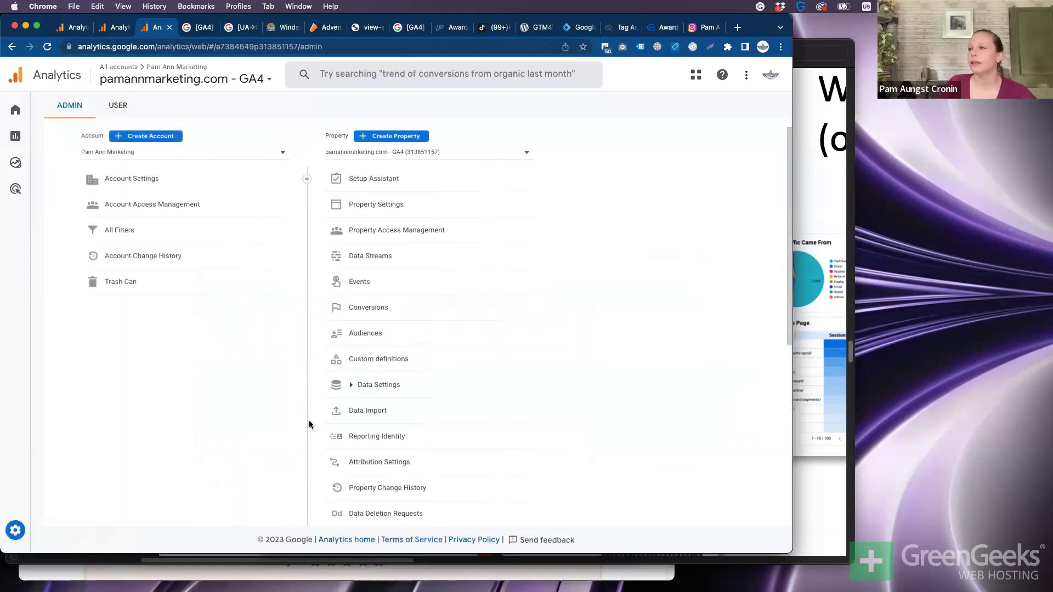
{"action": "scroll", "coordinate": [386, 360], "scroll_direction": "down", "scroll_amount": 1}
{"action": "scroll", "coordinate": [389, 366], "scroll_direction": "down", "scroll_amount": 6}
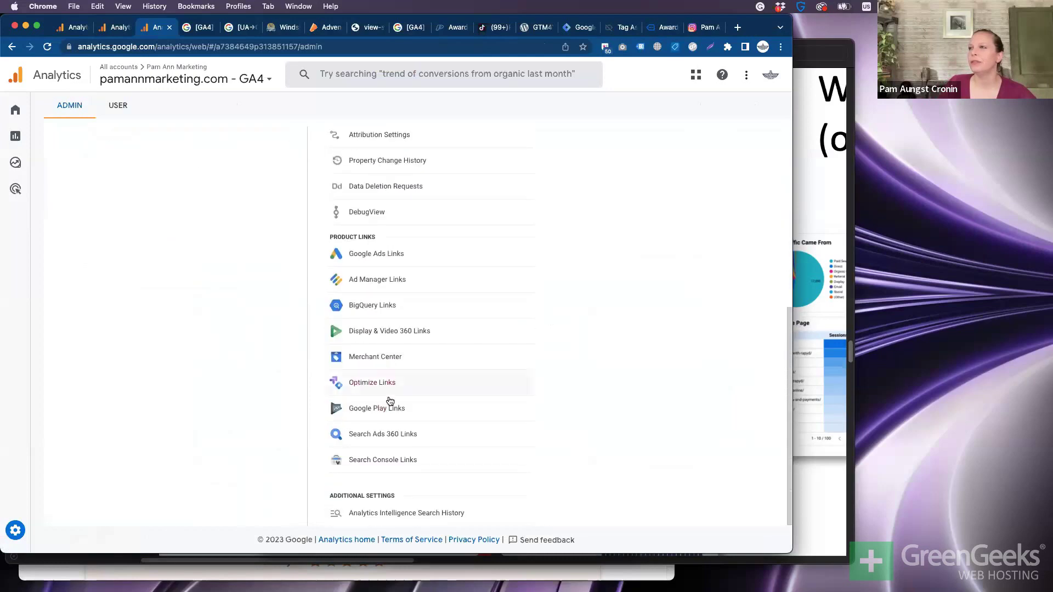
{"action": "left_click", "coordinate": [357, 217]}
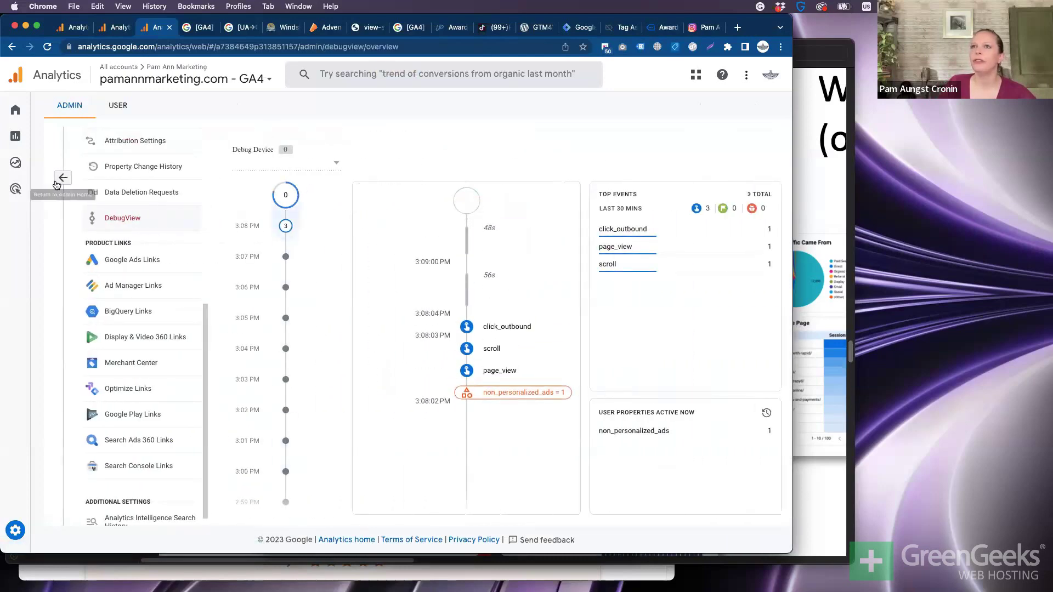
{"action": "left_click", "coordinate": [63, 177]}
{"action": "scroll", "coordinate": [230, 337], "scroll_direction": "up", "scroll_amount": 6}
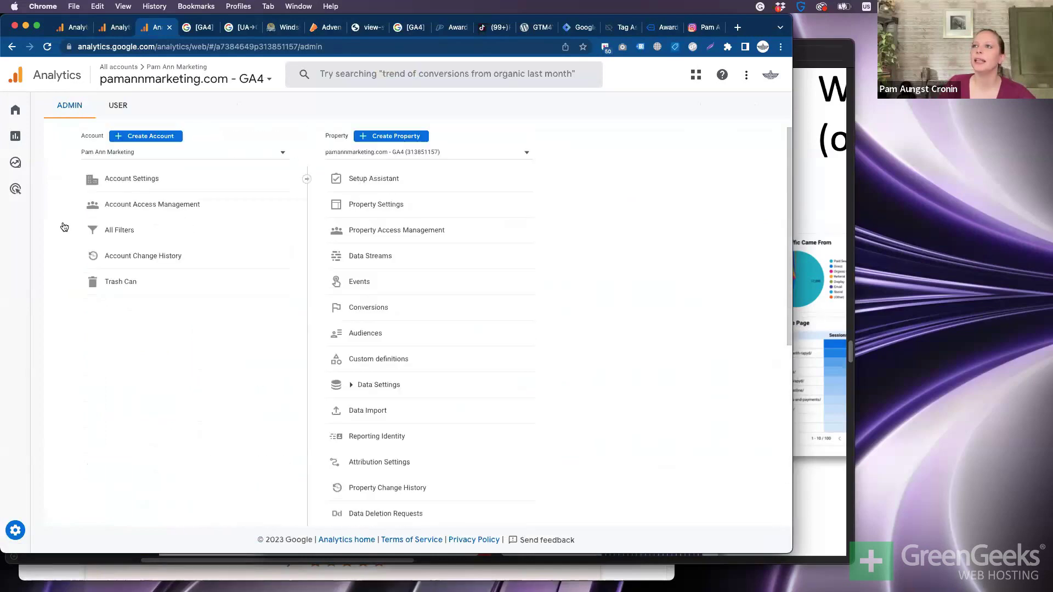
Return to the GA4 reports and look into the Acquisition reports
{"action": "mouse_move", "coordinate": [34, 121]}
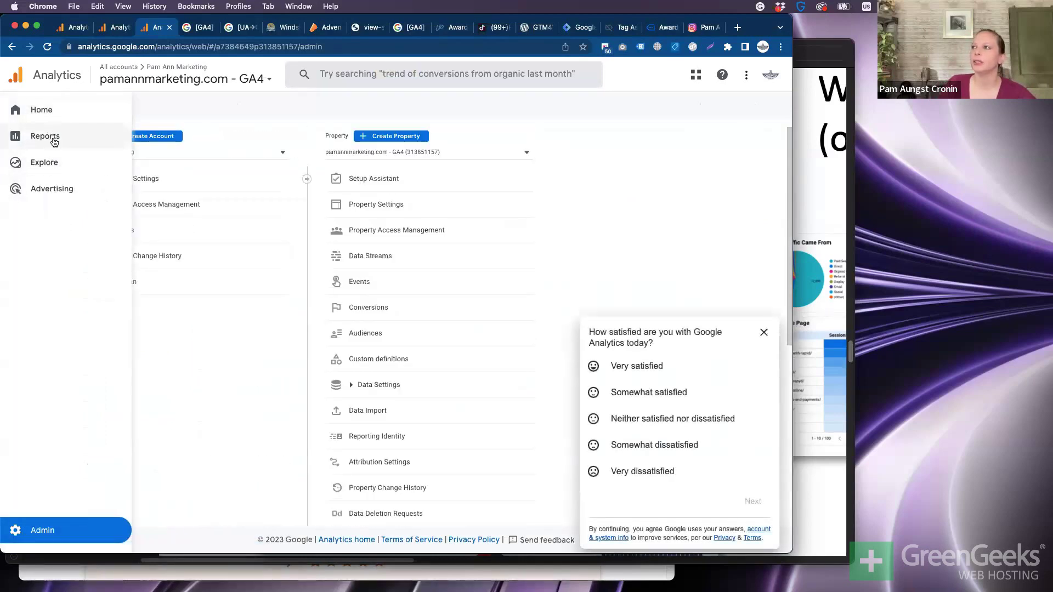
{"action": "left_click", "coordinate": [54, 142]}
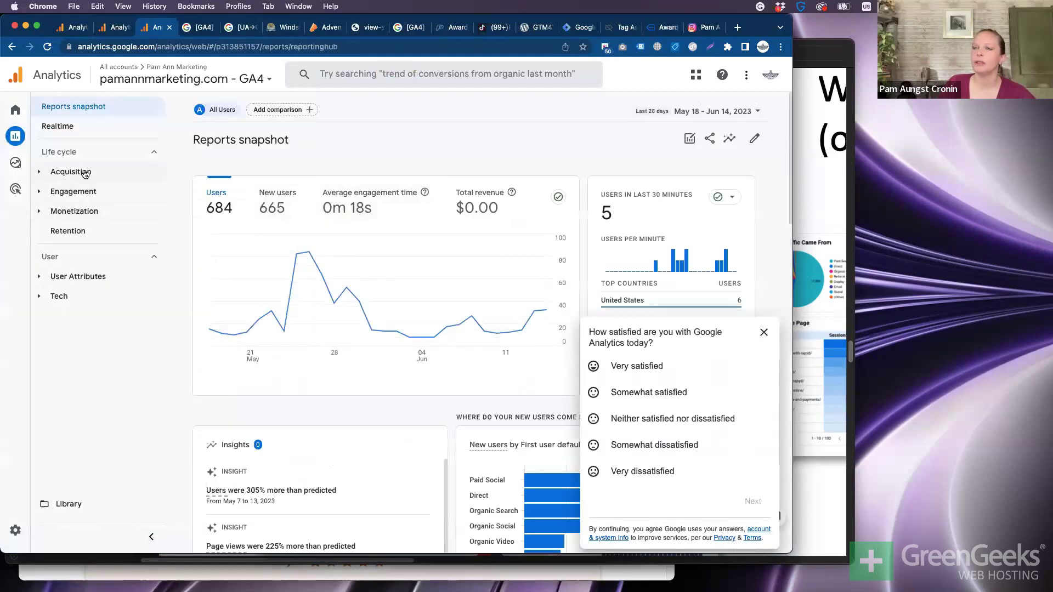
{"action": "left_click", "coordinate": [77, 172]}
{"action": "left_click", "coordinate": [87, 210]}
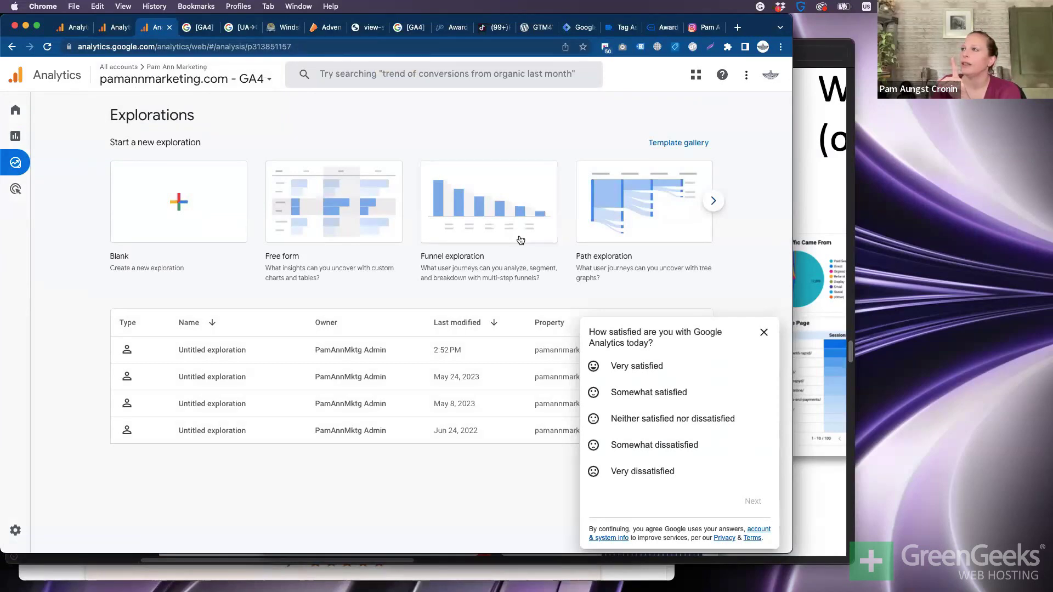
Create a path exploration, expand the +4 More node in step +2, and return to the explorations list
{"action": "left_click", "coordinate": [639, 222]}
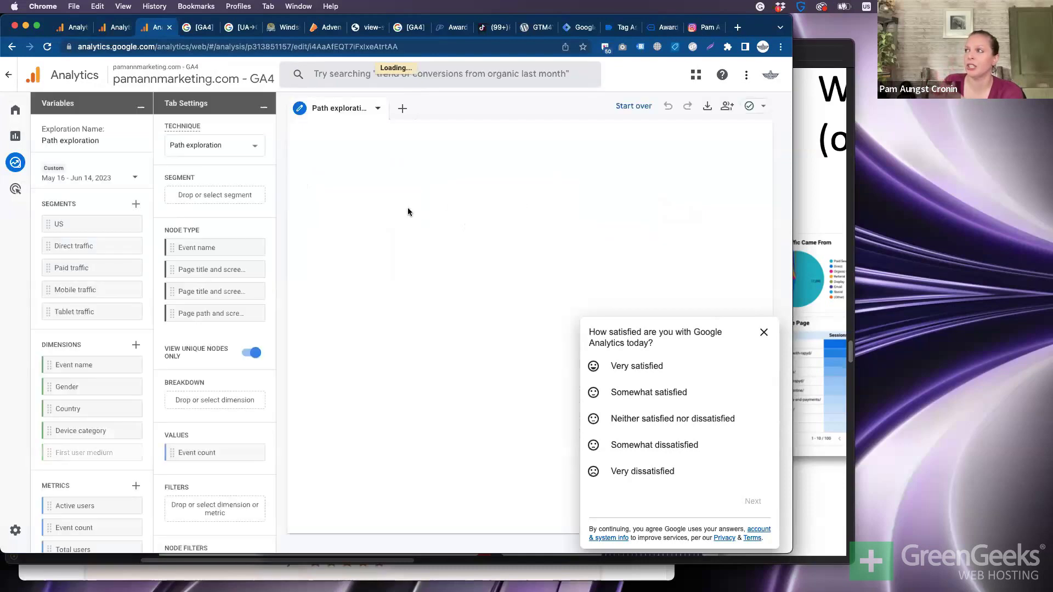
{"action": "left_click", "coordinate": [763, 332]}
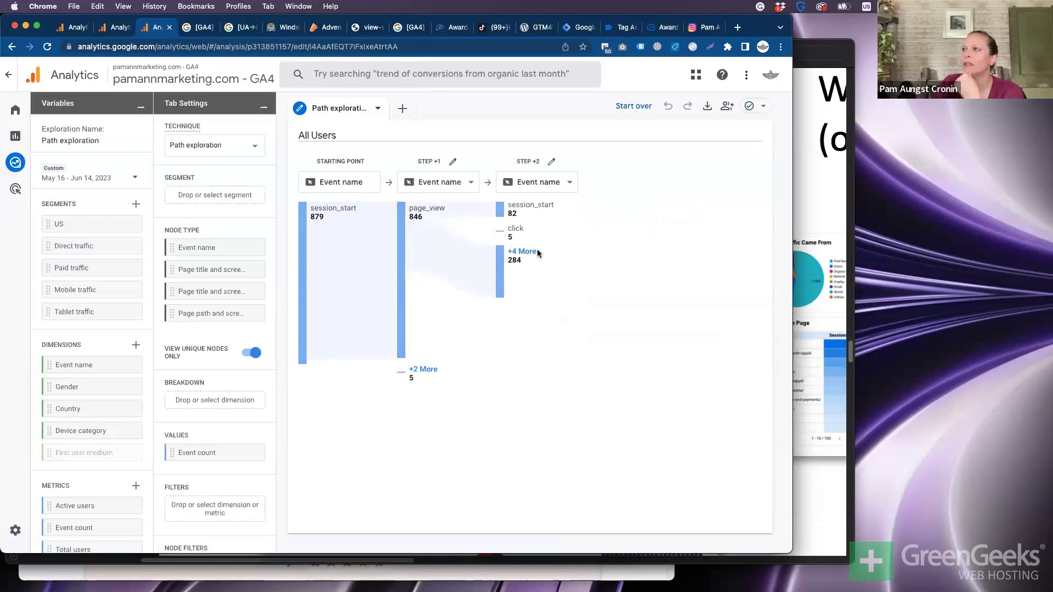
{"action": "left_click", "coordinate": [520, 252]}
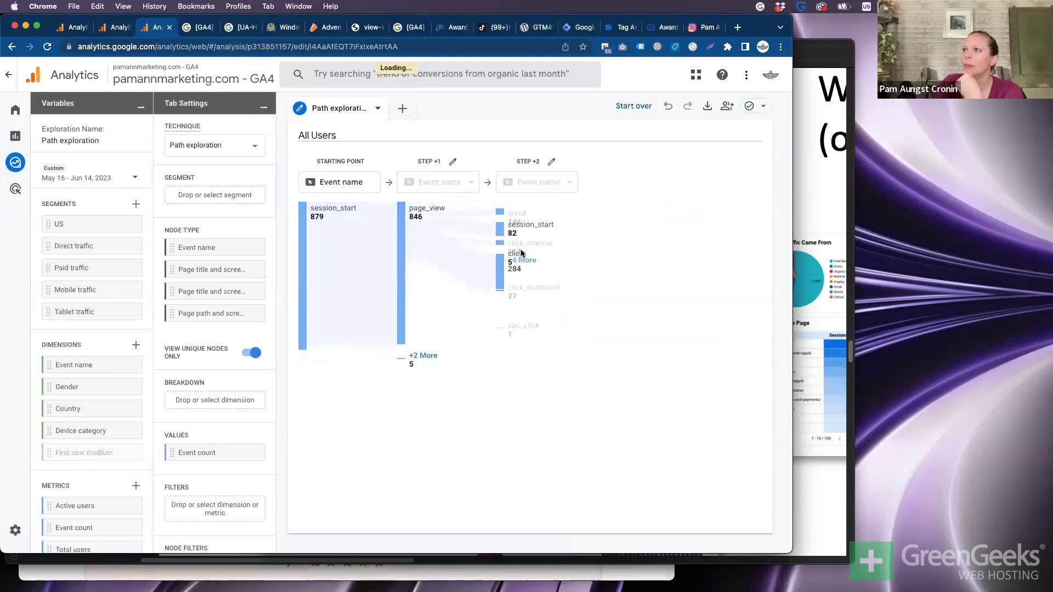
{"action": "mouse_move", "coordinate": [534, 333]}
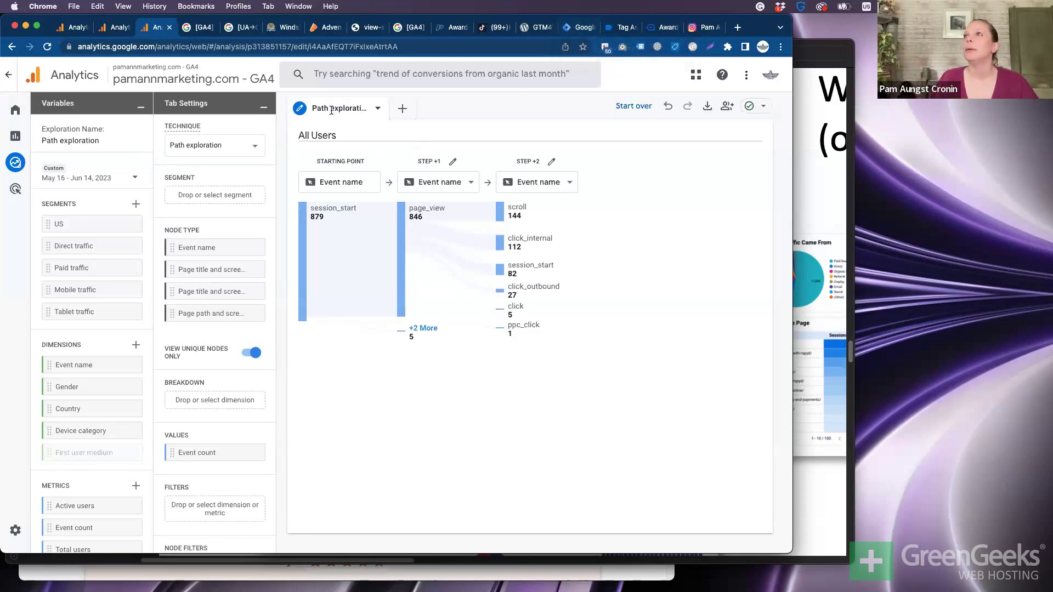
{"action": "left_click", "coordinate": [7, 73]}
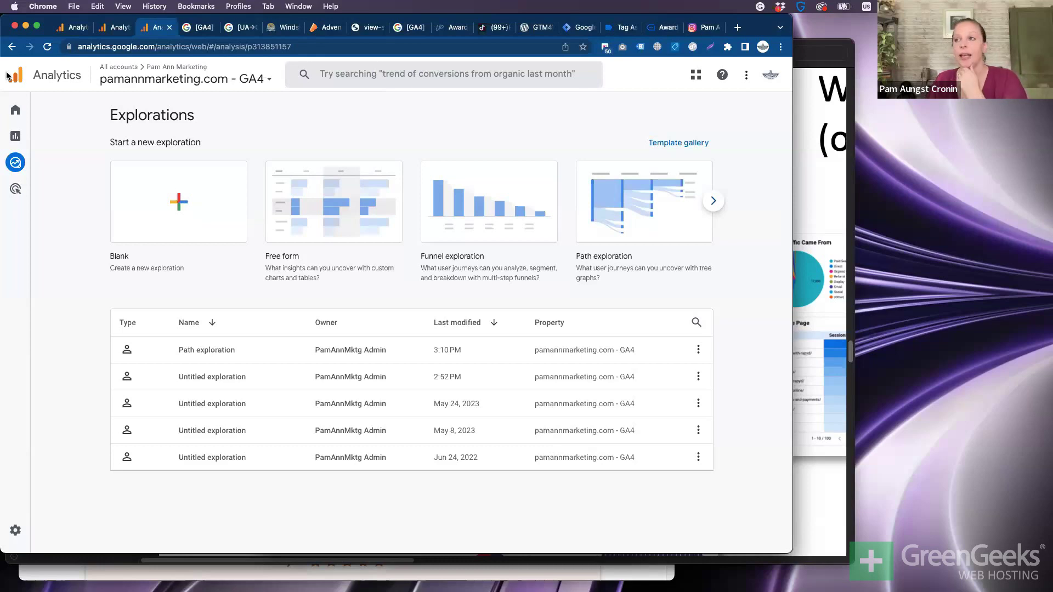
Create an event-scoped custom dimension named form_start that uses the event parameter form_start
{"action": "left_click", "coordinate": [21, 533]}
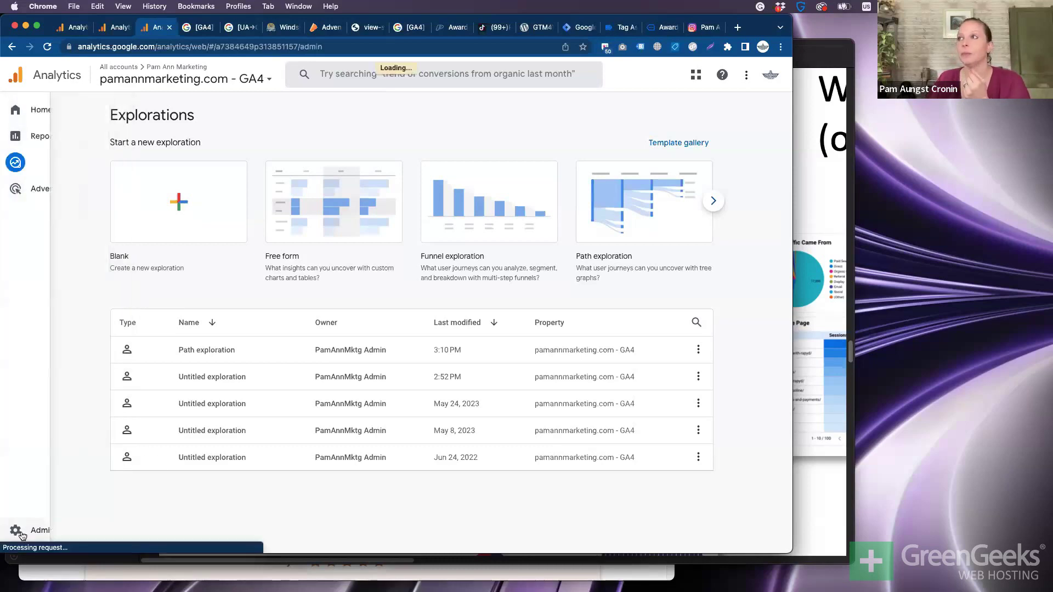
{"action": "left_click", "coordinate": [478, 366]}
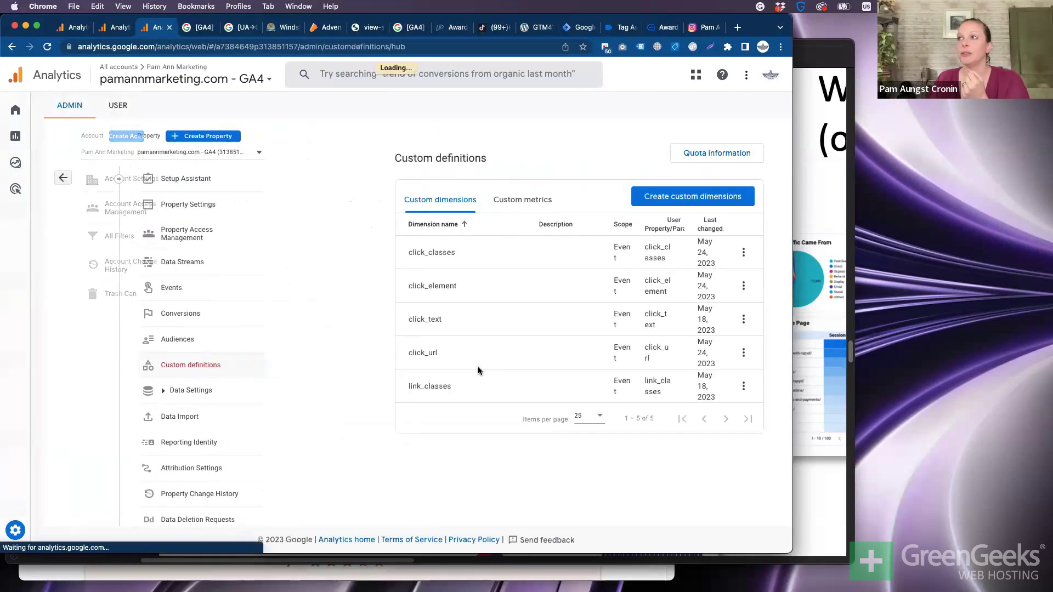
{"action": "left_click", "coordinate": [678, 204]}
{"action": "left_click", "coordinate": [483, 192]}
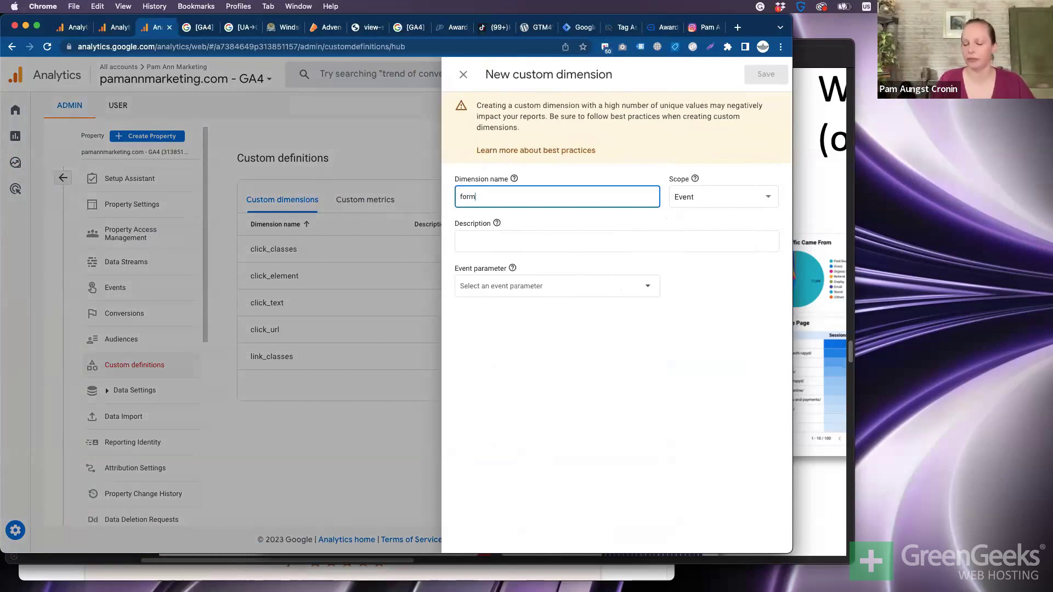
{"action": "key", "text": "super+a"}
{"action": "key", "text": "super+c"}
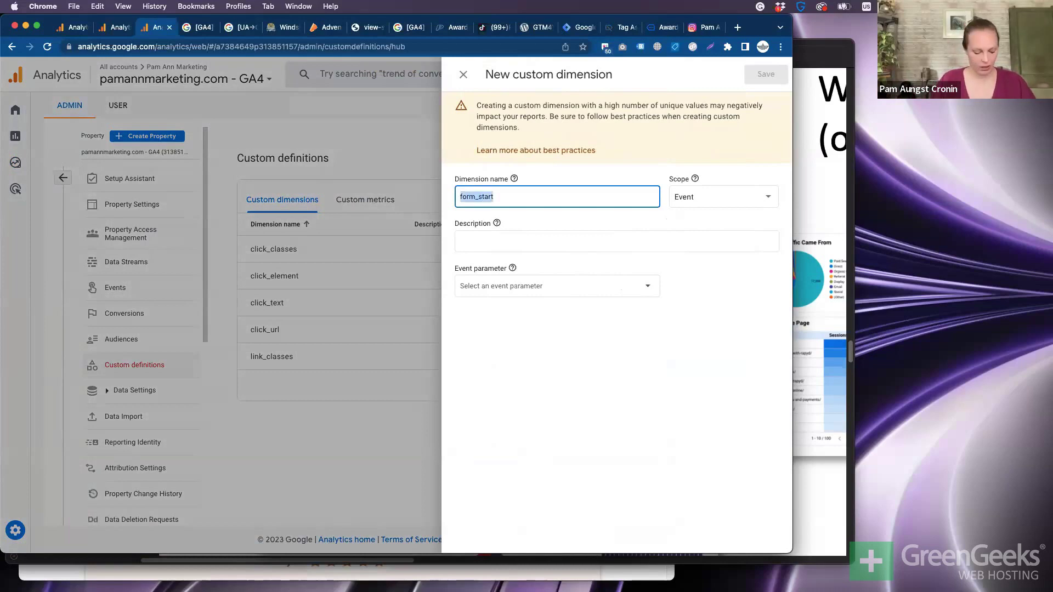
{"action": "left_click", "coordinate": [524, 285]}
{"action": "key", "text": "super+v"}
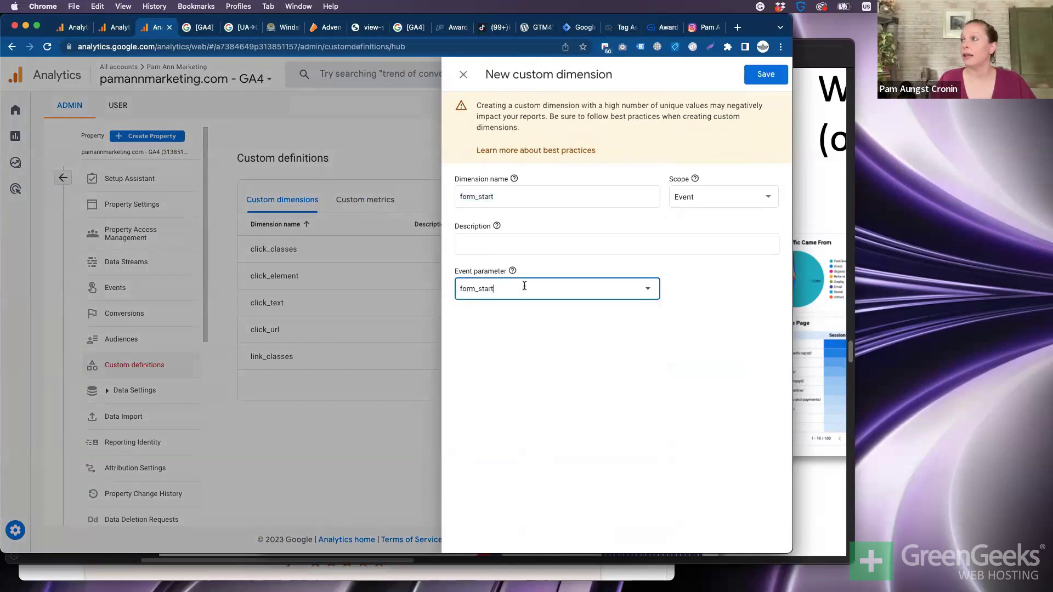
{"action": "left_click", "coordinate": [767, 71]}
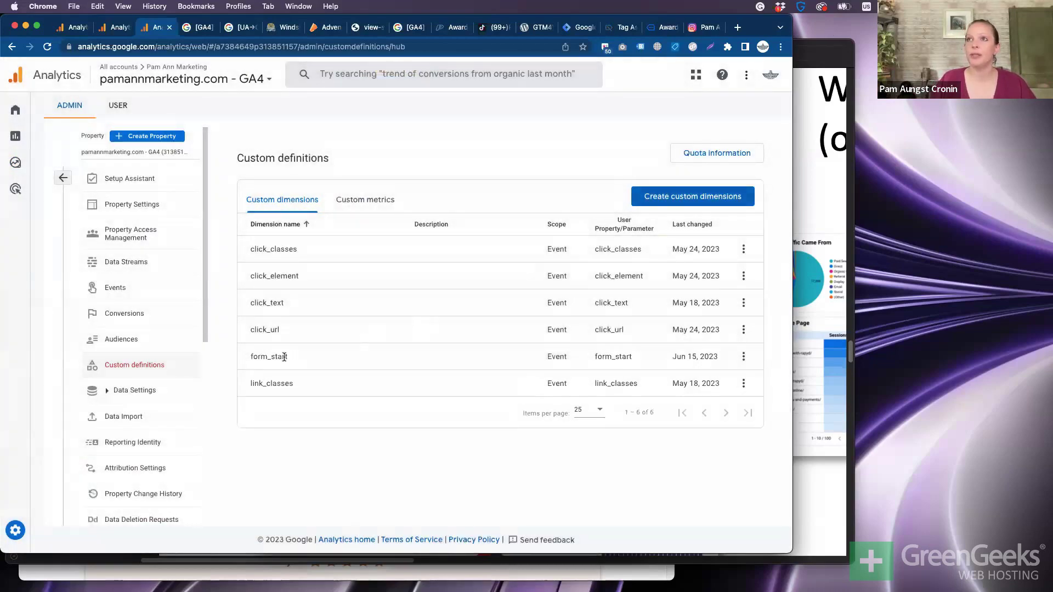
Leave the custom definitions and create a blank free-form exploration
{"action": "mouse_move", "coordinate": [17, 510]}
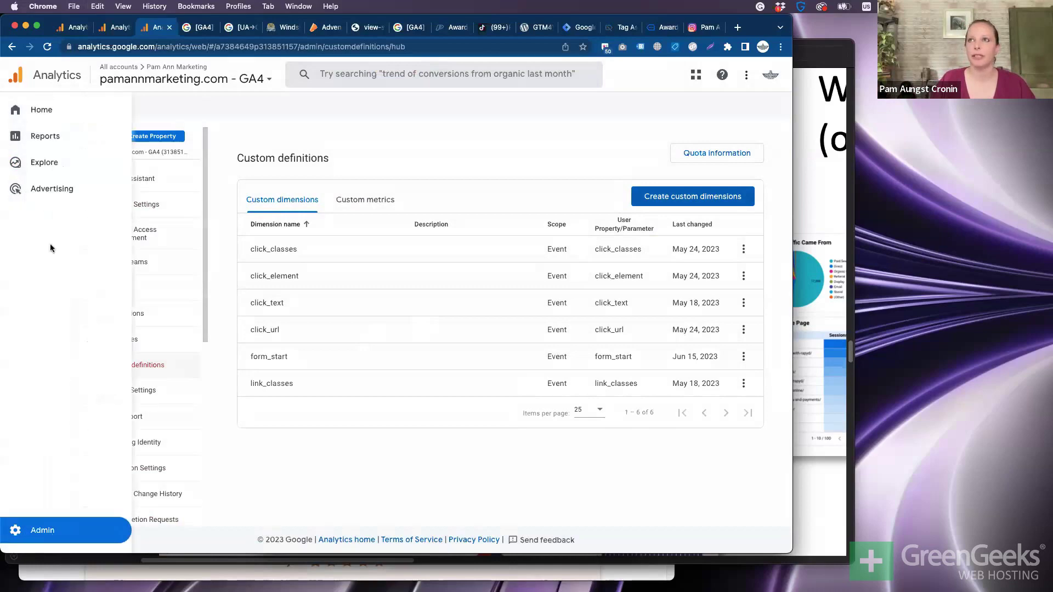
{"action": "left_click", "coordinate": [65, 160]}
{"action": "left_click", "coordinate": [162, 185]}
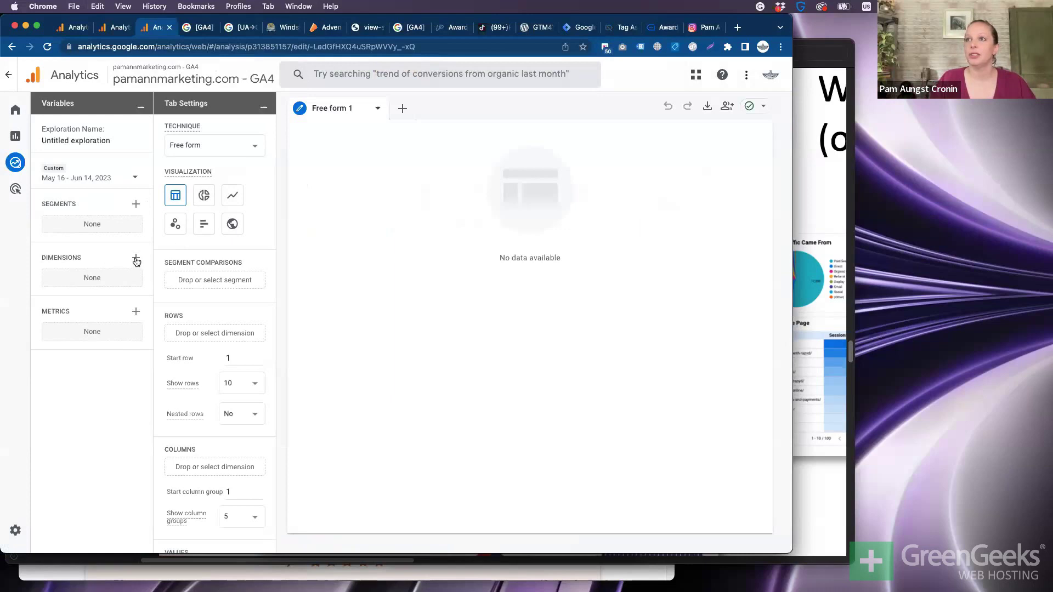
Search the exploration's available dimensions for form_start, and reload the page to refresh the dimension list
{"action": "left_click", "coordinate": [135, 258]}
{"action": "left_click", "coordinate": [399, 74]}
{"action": "type", "text": "form"}
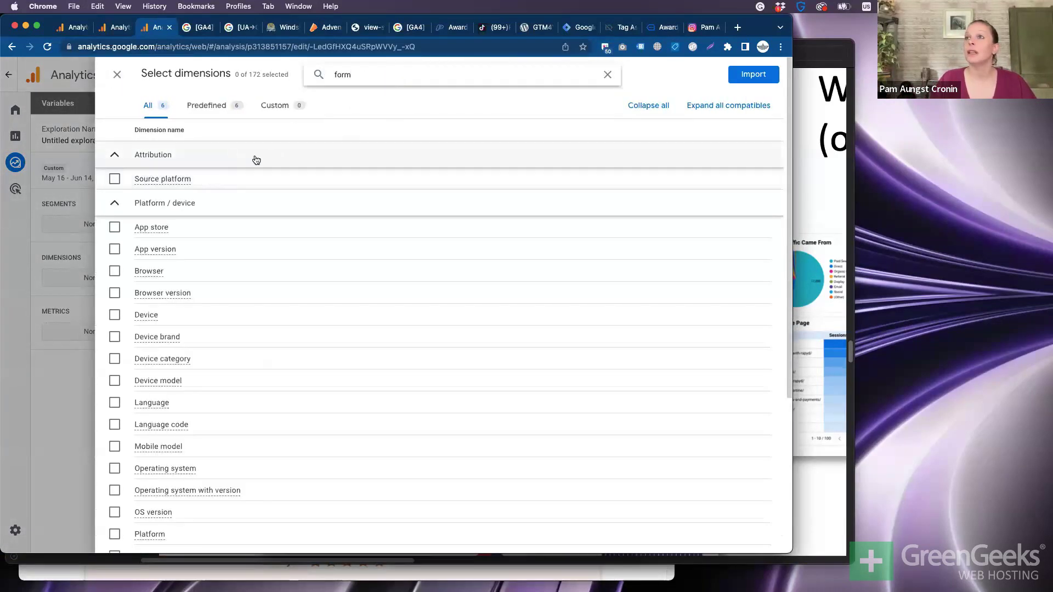
{"action": "type", "text": "_start"}
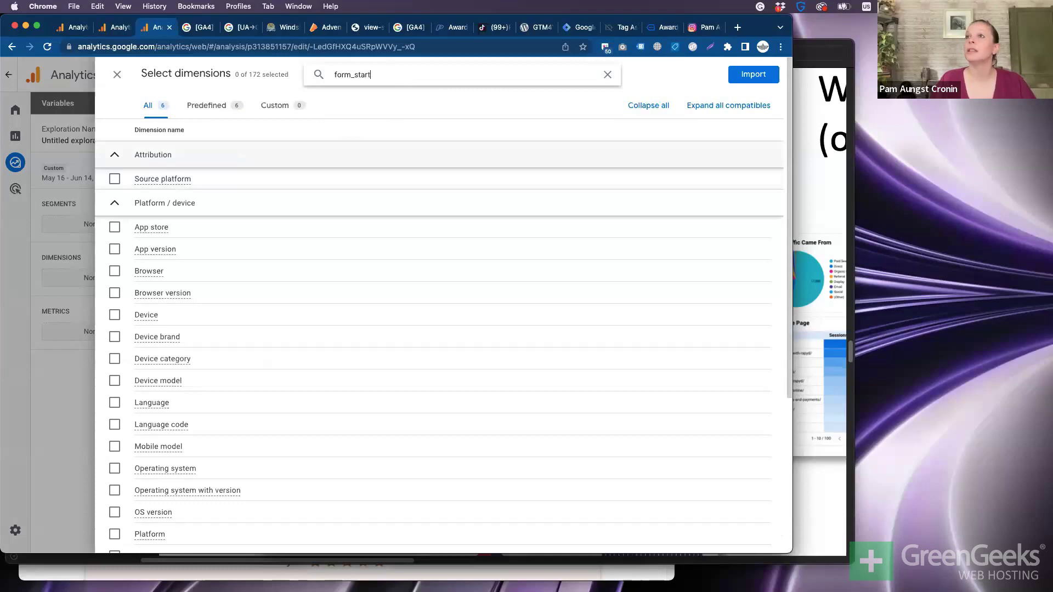
{"action": "left_click", "coordinate": [47, 48]}
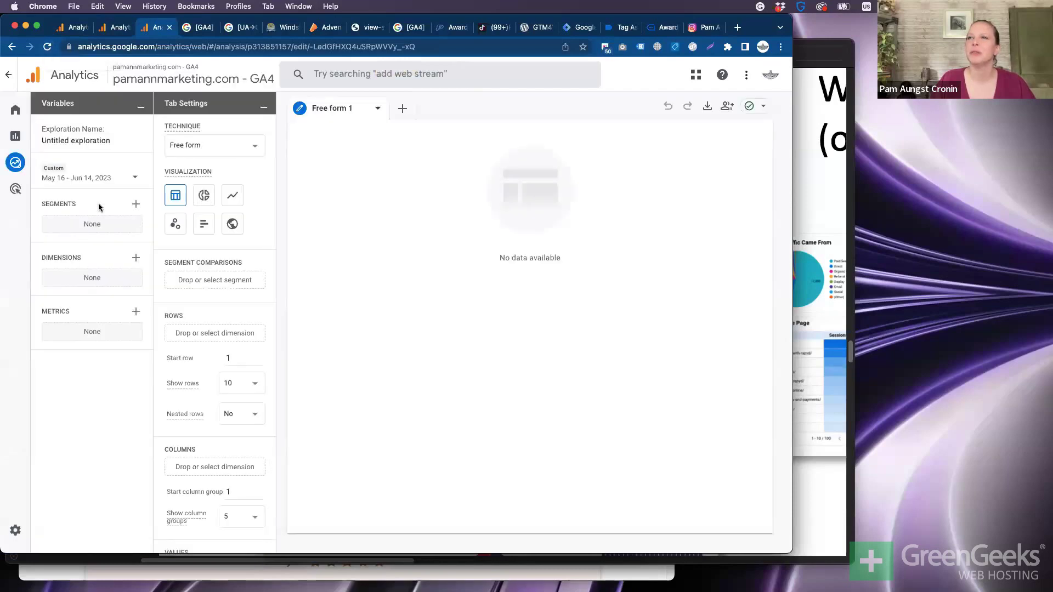
Import the custom dimension form_start into the exploration's variables
{"action": "left_click", "coordinate": [136, 258]}
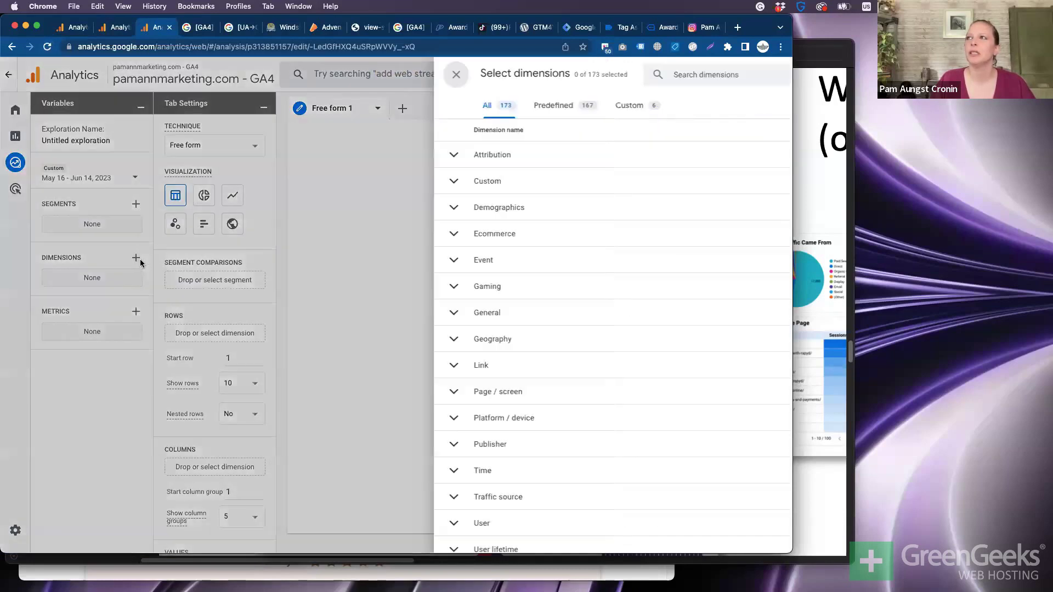
{"action": "left_click", "coordinate": [445, 71]}
{"action": "type", "text": "form_start"}
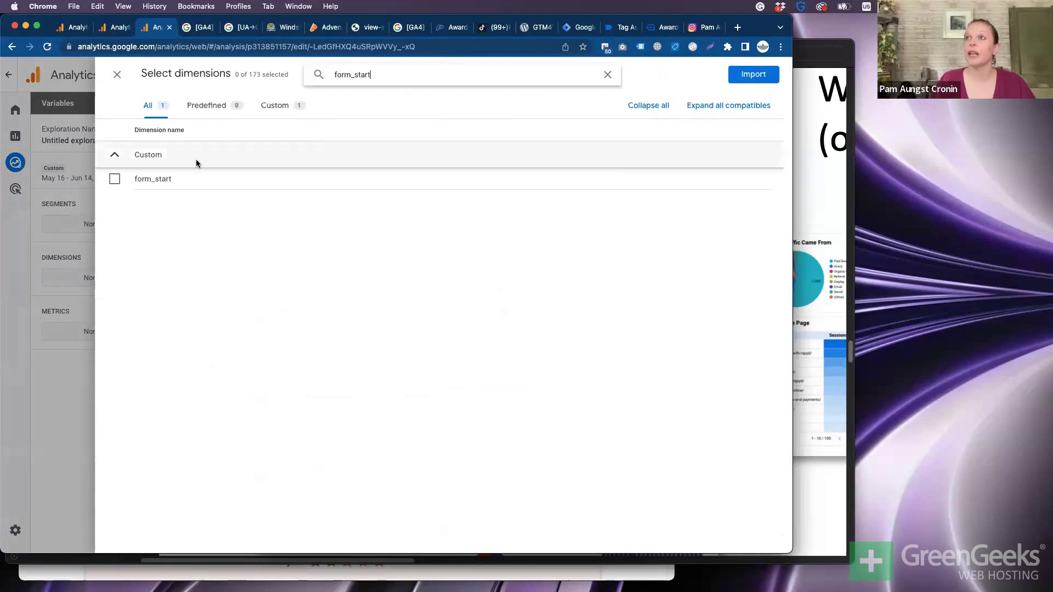
{"action": "left_click", "coordinate": [115, 179]}
{"action": "left_click", "coordinate": [753, 74]}
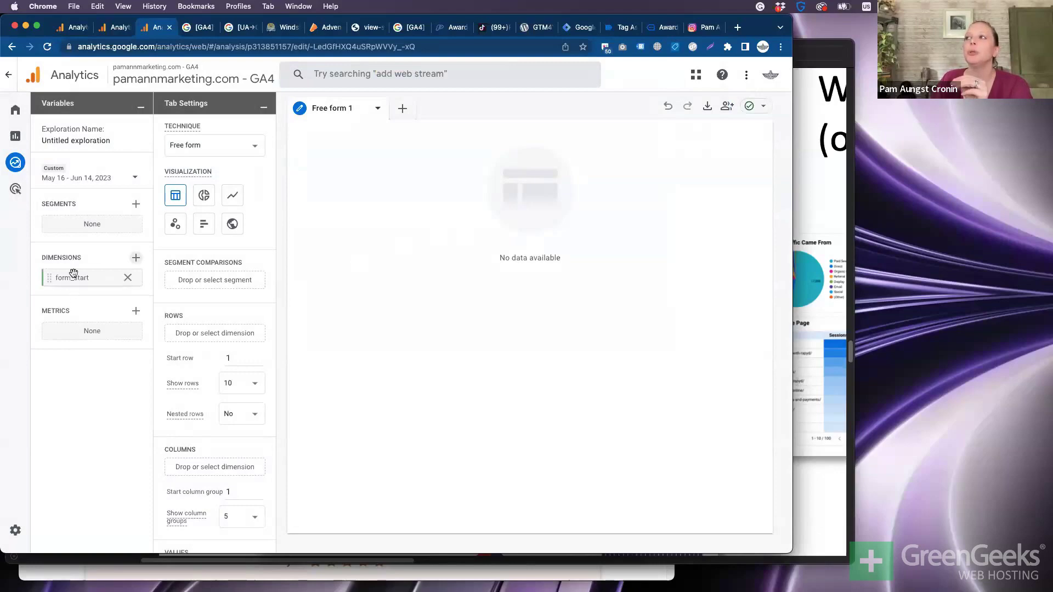
{"action": "left_click", "coordinate": [139, 206]}
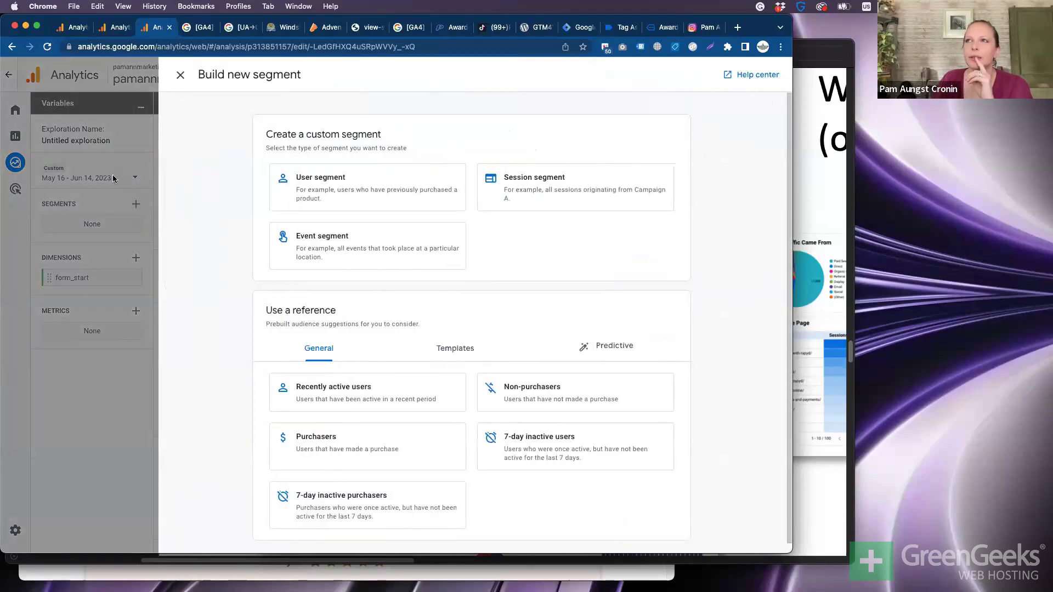
{"action": "left_click", "coordinate": [126, 183]}
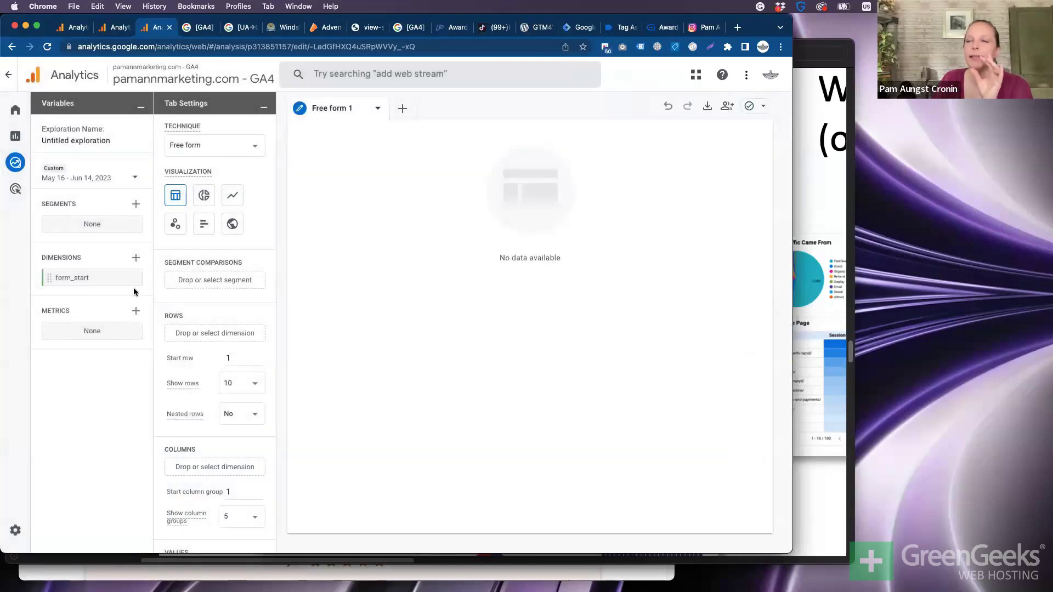
Find the Event count metric by searching for event, and import it into the exploration's variables
{"action": "left_click", "coordinate": [136, 311]}
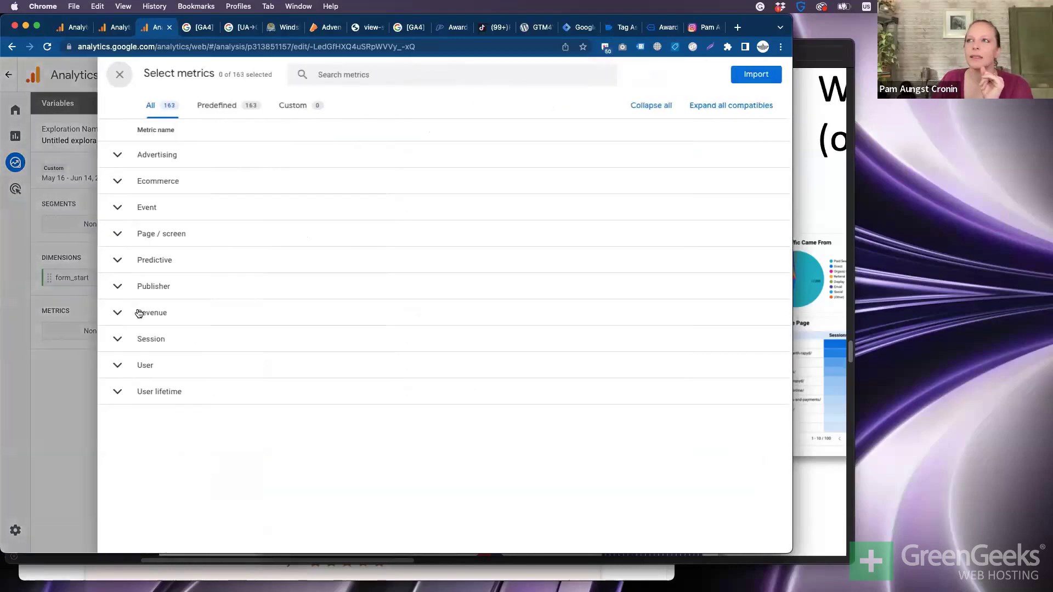
{"action": "left_click", "coordinate": [348, 81]}
{"action": "type", "text": "event"}
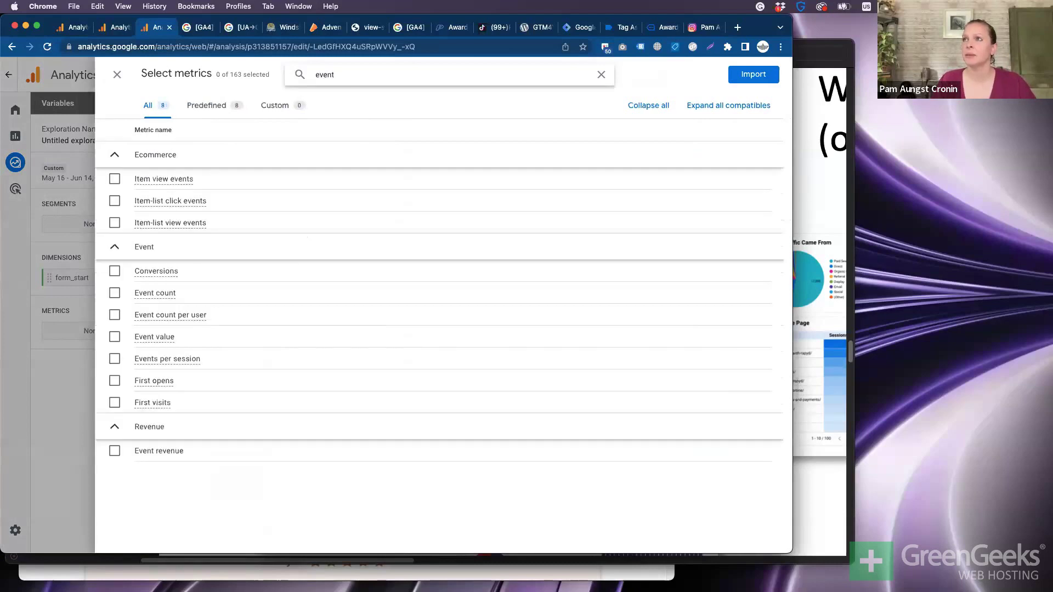
{"action": "left_click", "coordinate": [147, 296]}
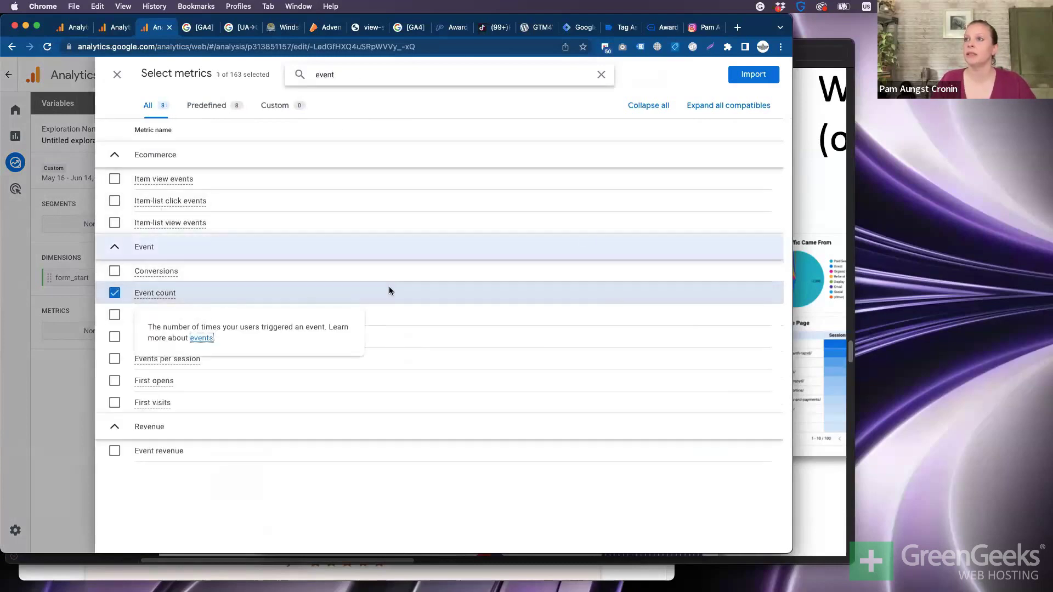
{"action": "left_click", "coordinate": [753, 74]}
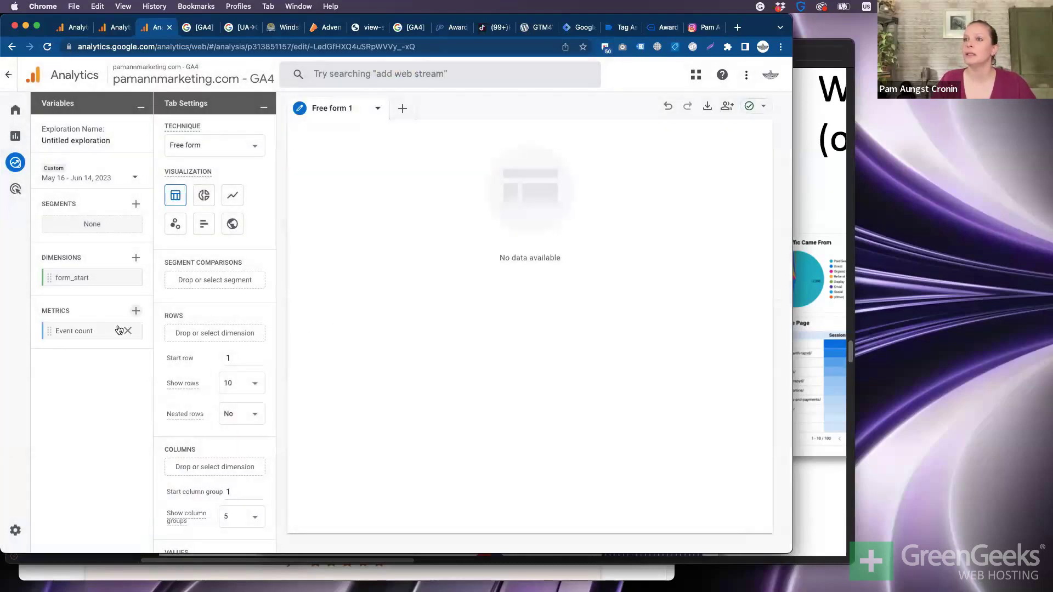
Set Event count as the table's values and form_start as its rows
{"action": "scroll", "coordinate": [222, 361], "scroll_direction": "down", "scroll_amount": 3}
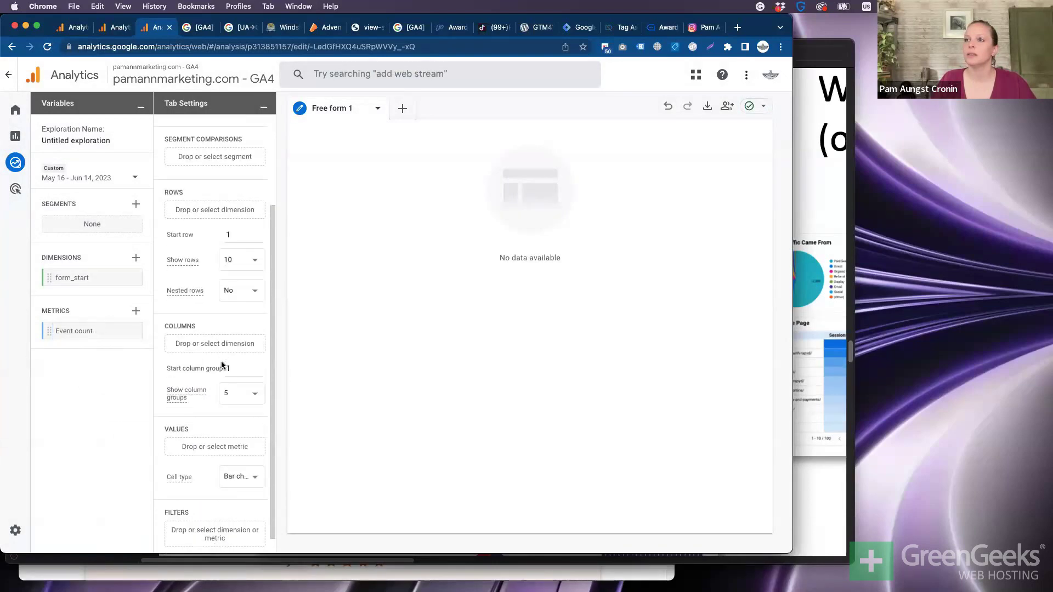
{"action": "left_click_drag", "start_coordinate": [72, 331], "coordinate": [215, 458]}
{"action": "left_click_drag", "start_coordinate": [98, 286], "coordinate": [255, 205]}
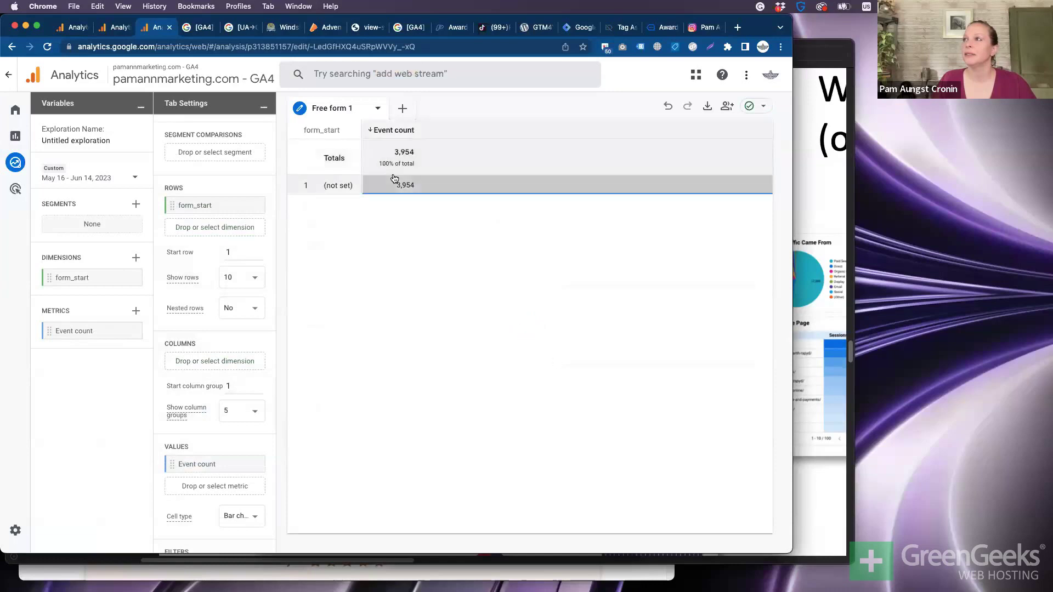
{"action": "scroll", "coordinate": [212, 204], "scroll_direction": "up", "scroll_amount": 3}
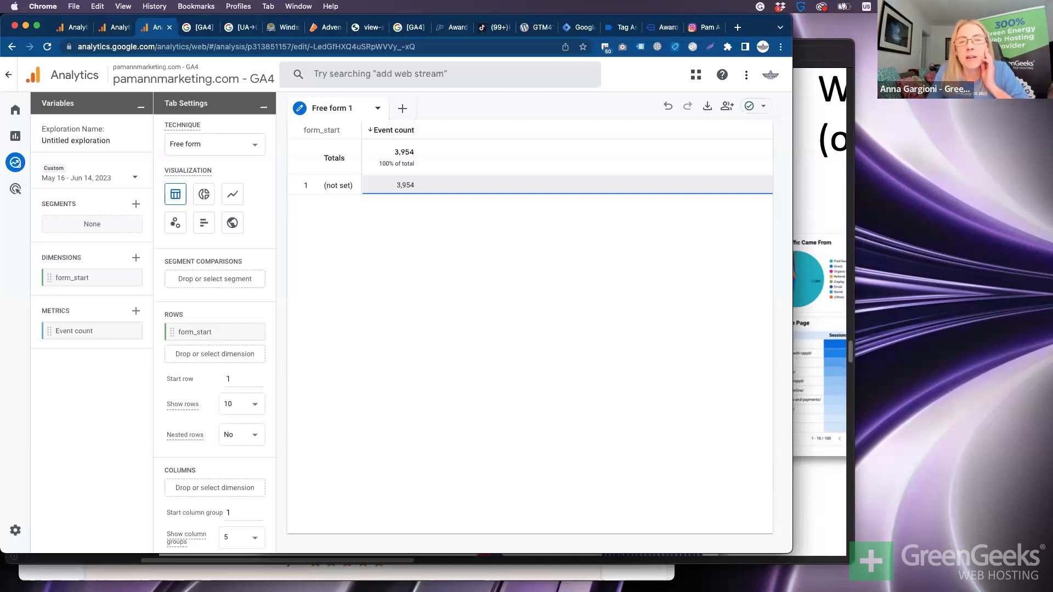
Switch to Preview to show the GA4 Setup Checklist document
{"action": "mouse_move", "coordinate": [22, 527]}
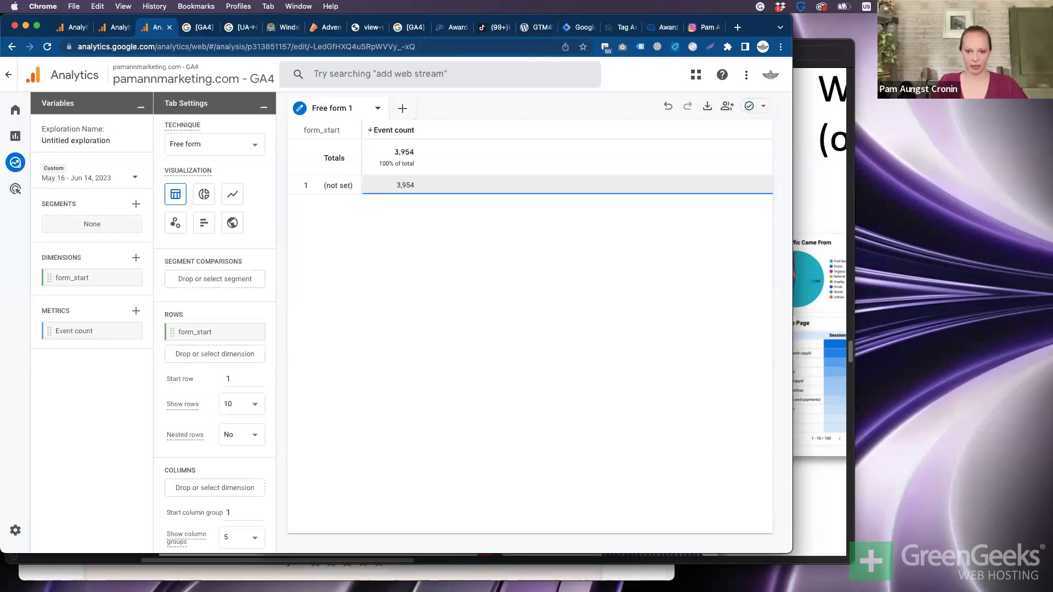
{"action": "key", "text": "super+Tab"}
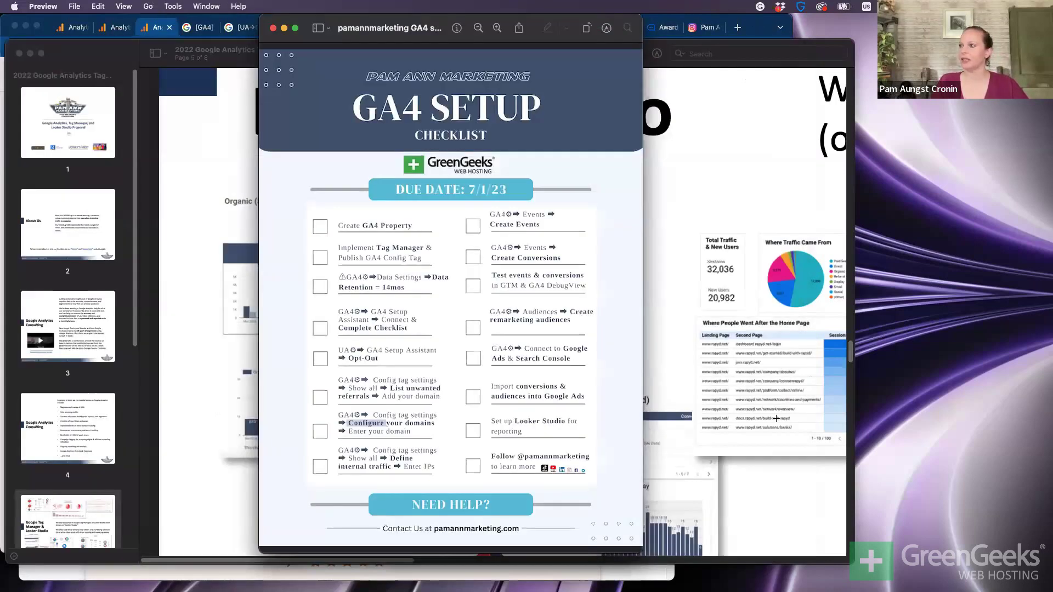